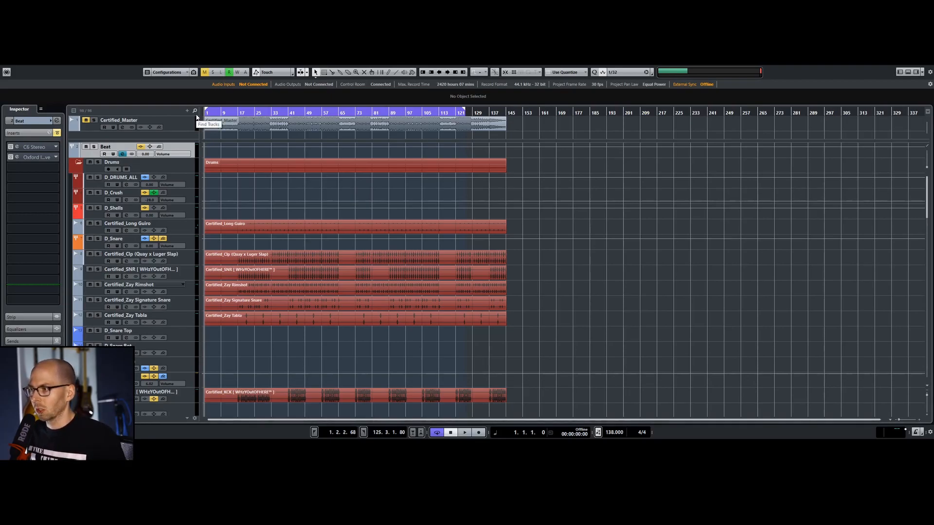
Play the song from near its beginning and look through the drum, bass, vocal and production tracks.
{"action": "double_click", "coordinate": [231, 116]}
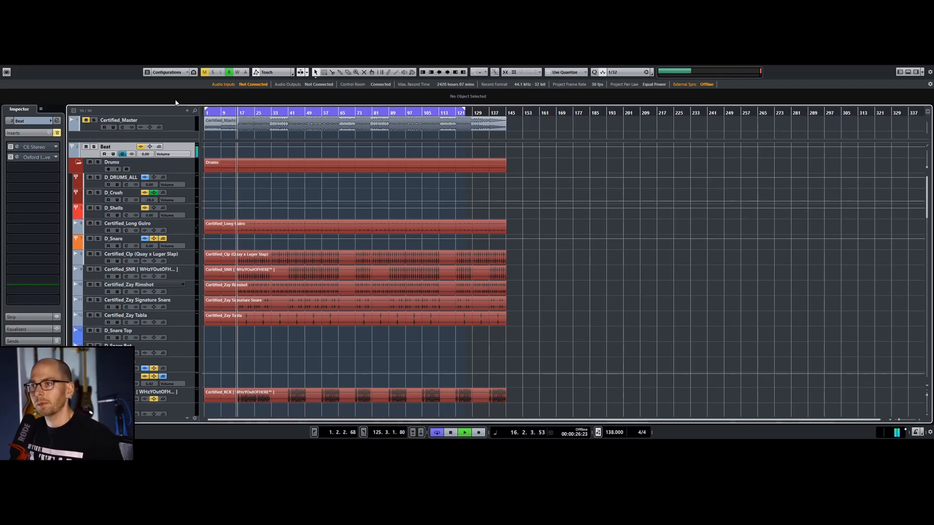
{"action": "scroll", "coordinate": [340, 200], "scroll_direction": "down", "scroll_amount": 5}
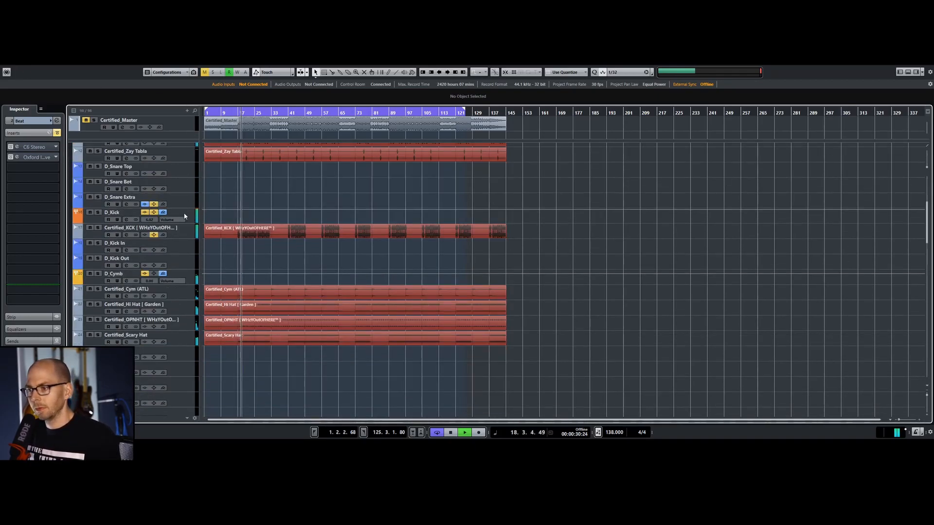
{"action": "left_click", "coordinate": [190, 194]}
{"action": "scroll", "coordinate": [190, 194], "scroll_direction": "down", "scroll_amount": 2}
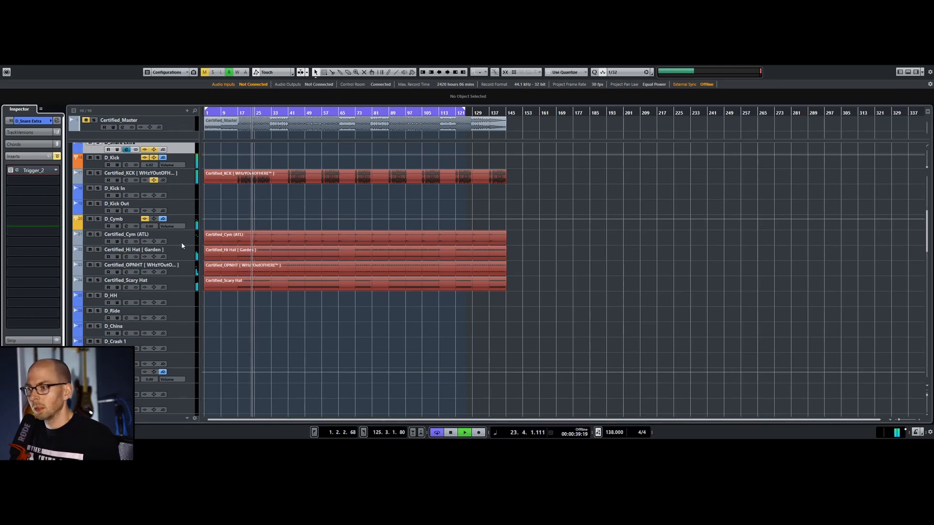
{"action": "scroll", "coordinate": [181, 241], "scroll_direction": "down", "scroll_amount": 2}
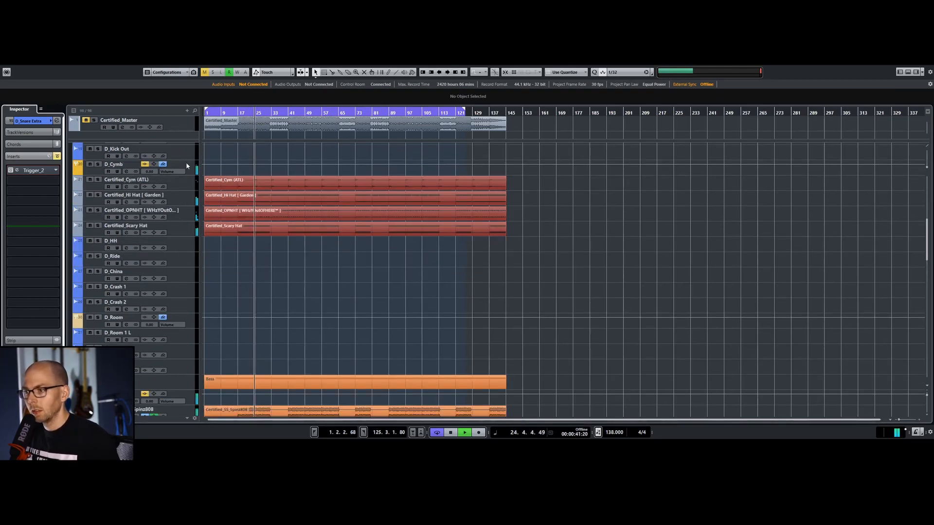
{"action": "scroll", "coordinate": [276, 268], "scroll_direction": "down", "scroll_amount": 8}
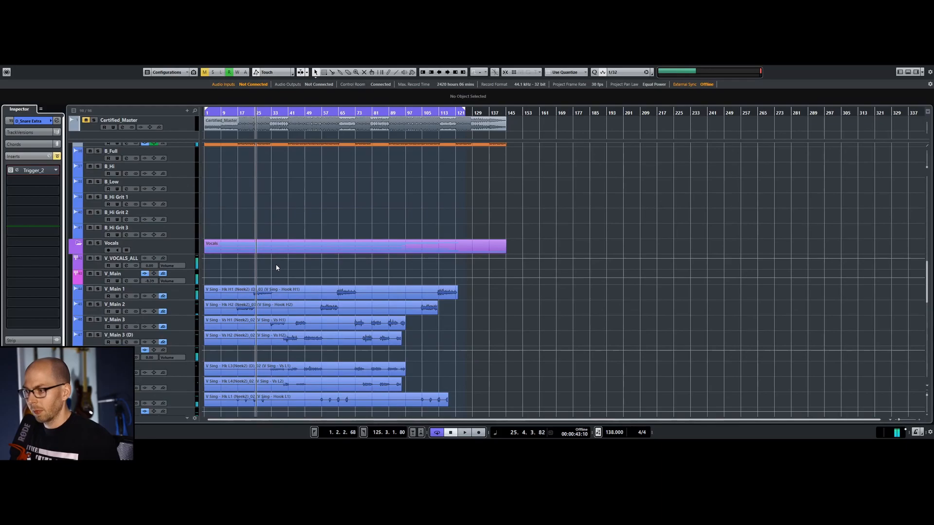
{"action": "scroll", "coordinate": [276, 268], "scroll_direction": "down", "scroll_amount": 3}
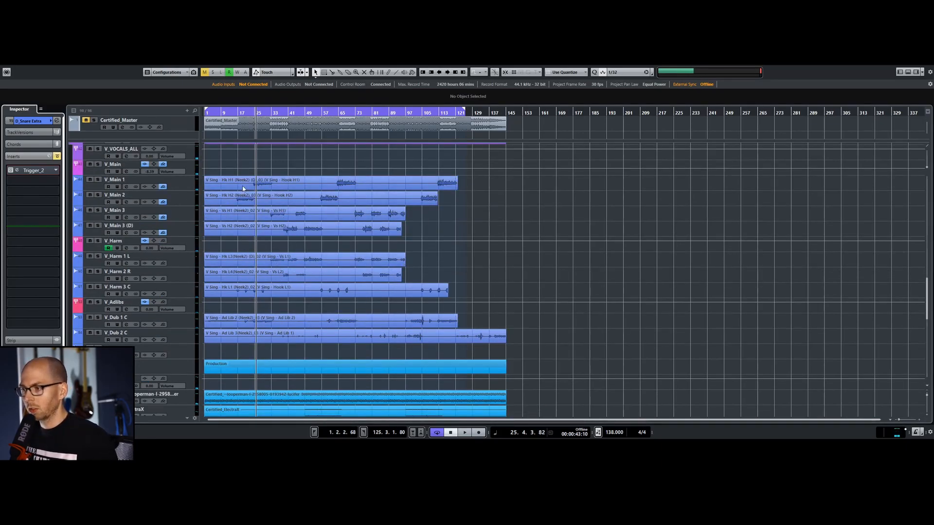
{"action": "scroll", "coordinate": [344, 240], "scroll_direction": "down", "scroll_amount": 2}
{"action": "scroll", "coordinate": [343, 240], "scroll_direction": "down", "scroll_amount": 2}
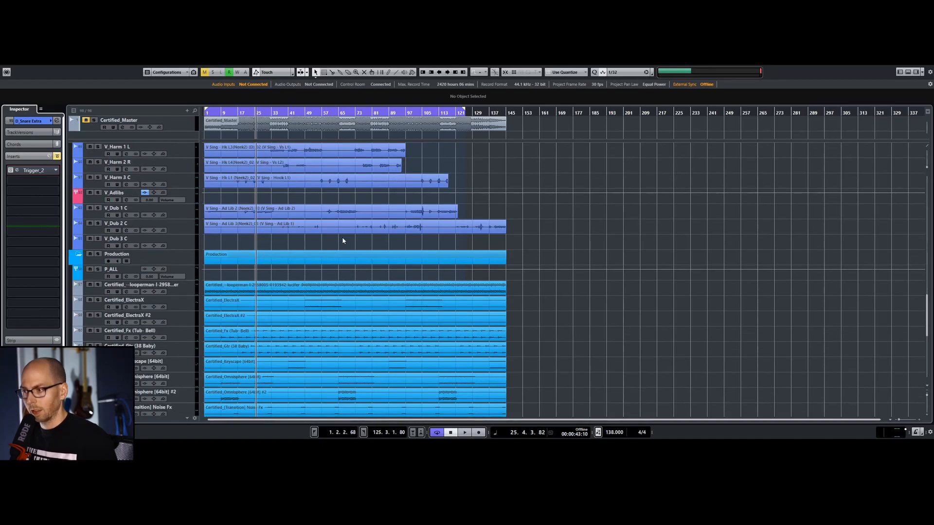
{"action": "scroll", "coordinate": [270, 269], "scroll_direction": "down", "scroll_amount": 4}
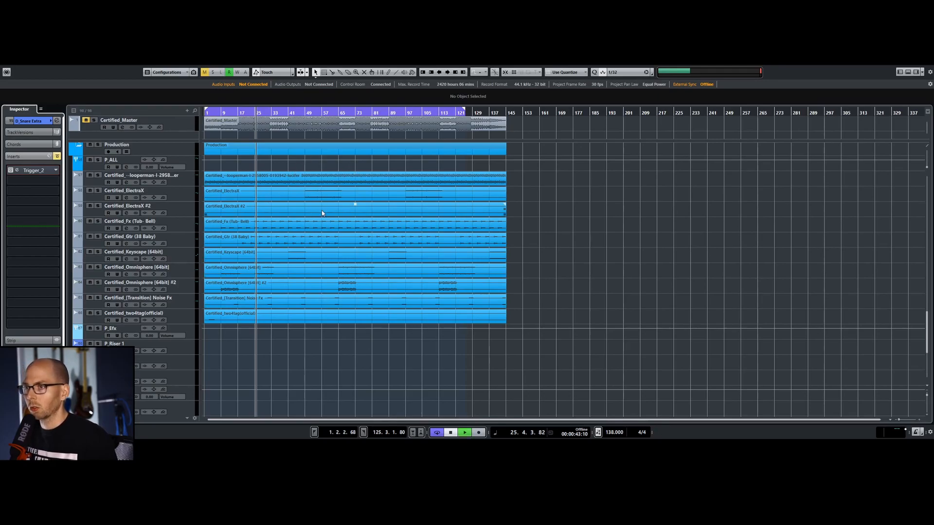
Audition the looperman, Fx (Tub- Bell), Gtr (38 Baby) and Omnisphere production tracks in solo, ending on Omnisphere #2 with solo off.
{"action": "left_click", "coordinate": [188, 182]}
{"action": "key", "text": "s"}
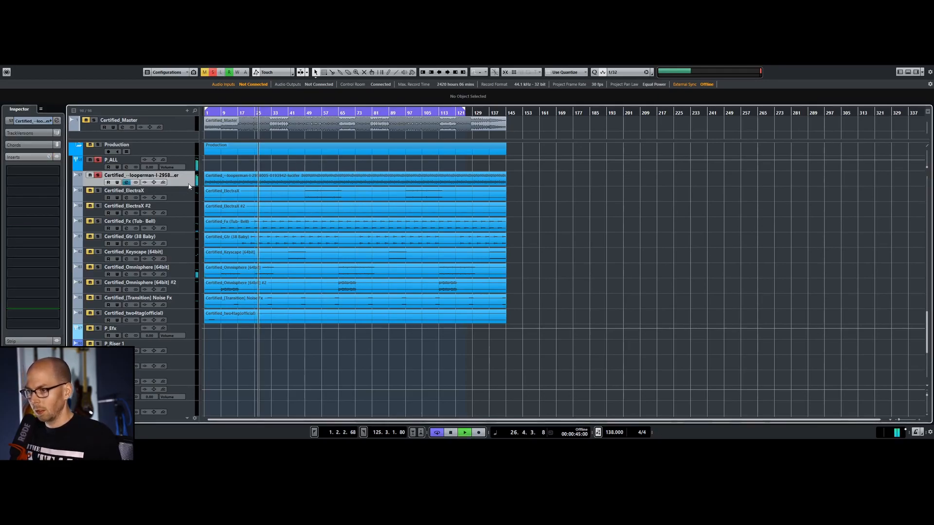
{"action": "left_click", "coordinate": [191, 226]}
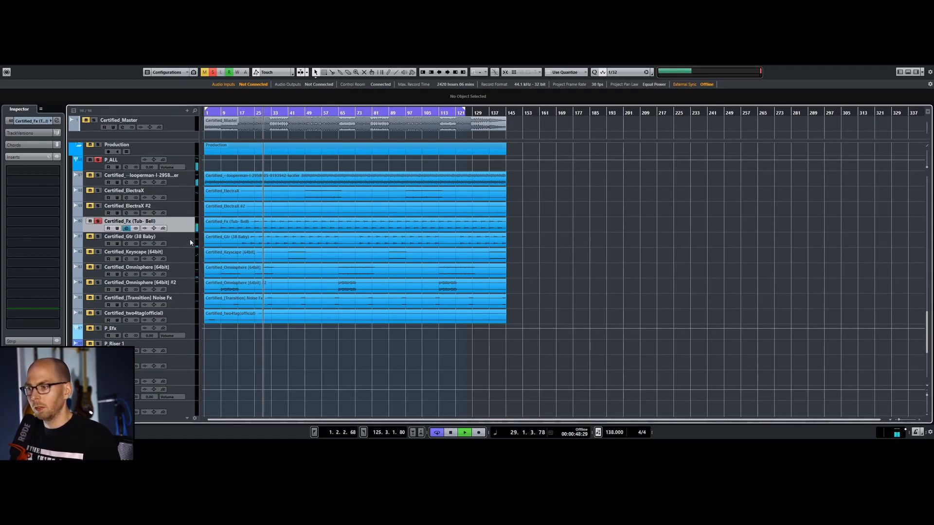
{"action": "left_click", "coordinate": [191, 241]}
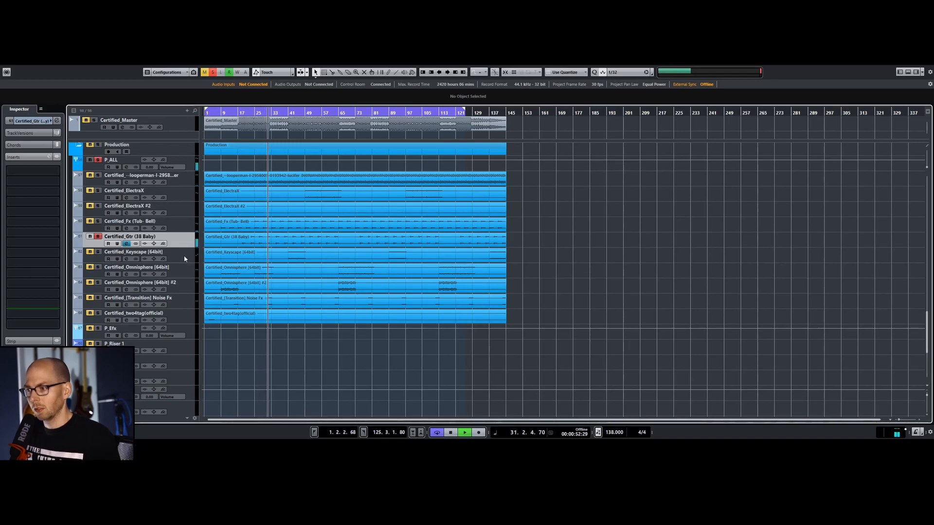
{"action": "left_click", "coordinate": [184, 273]}
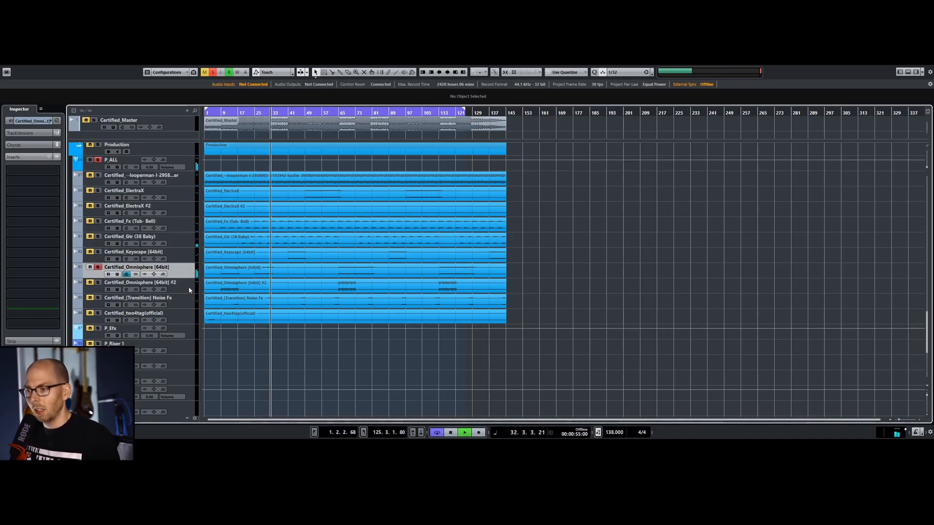
{"action": "left_click", "coordinate": [186, 287]}
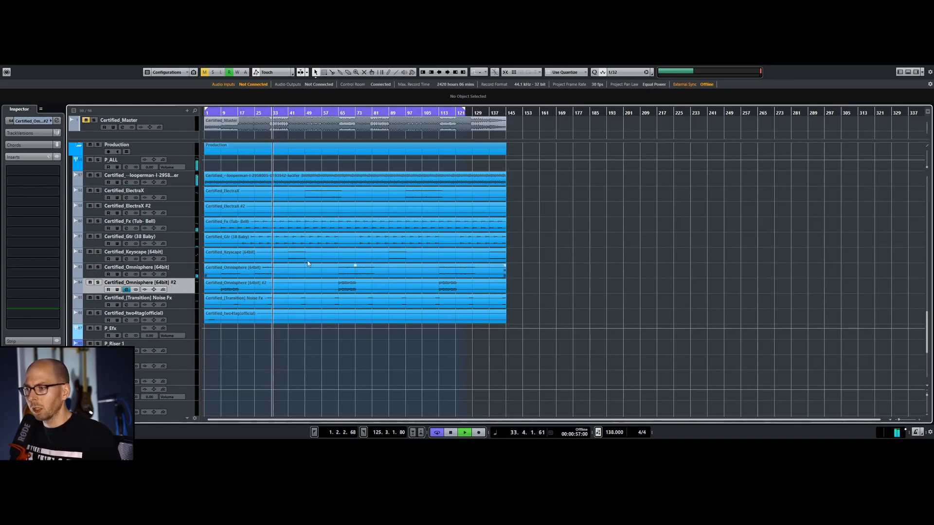
Solo the whole drum group and listen to it while looking over its tracks.
{"action": "scroll", "coordinate": [331, 297], "scroll_direction": "down", "scroll_amount": 5}
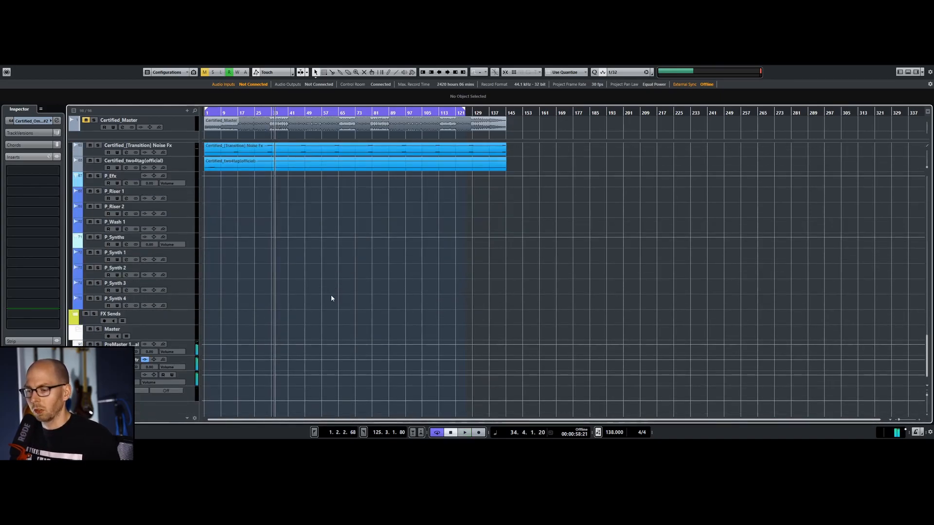
{"action": "scroll", "coordinate": [321, 305], "scroll_direction": "up", "scroll_amount": 20}
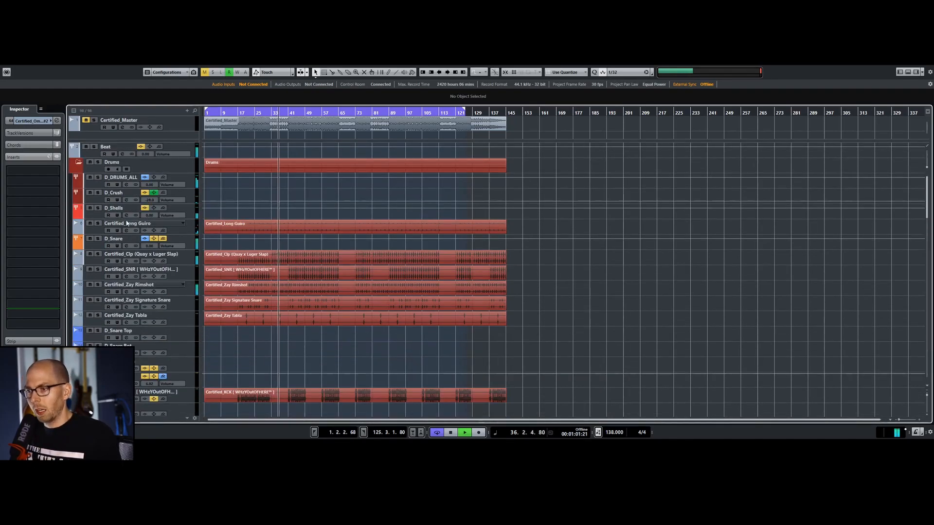
{"action": "left_click", "coordinate": [99, 177]}
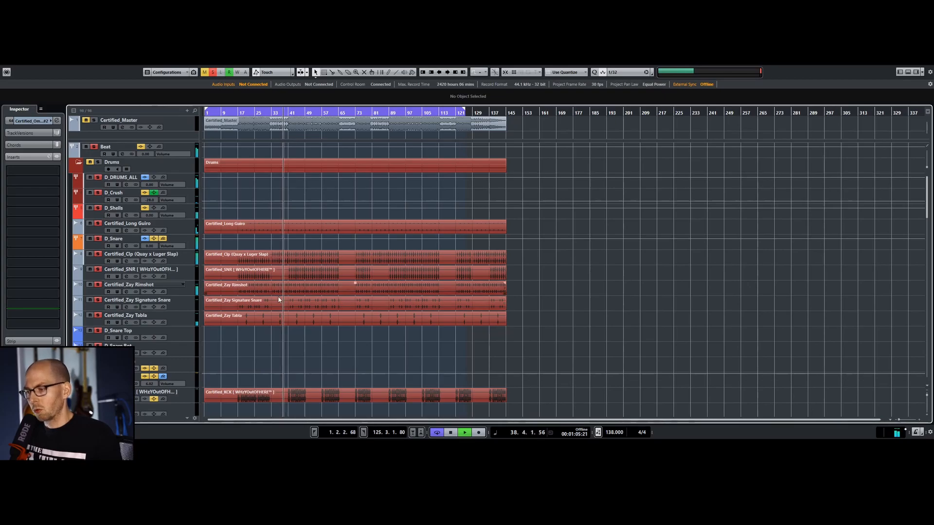
{"action": "scroll", "coordinate": [231, 314], "scroll_direction": "down", "scroll_amount": 2}
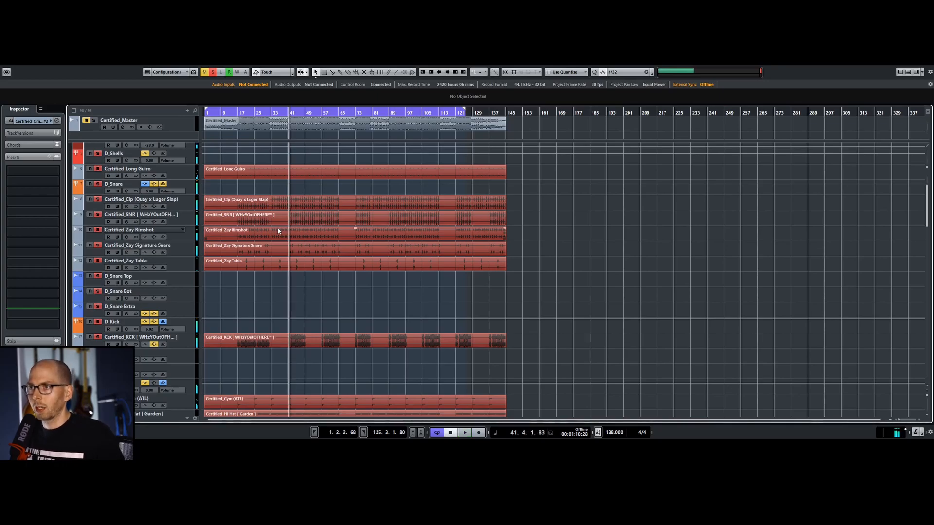
{"action": "scroll", "coordinate": [341, 245], "scroll_direction": "up", "scroll_amount": 2}
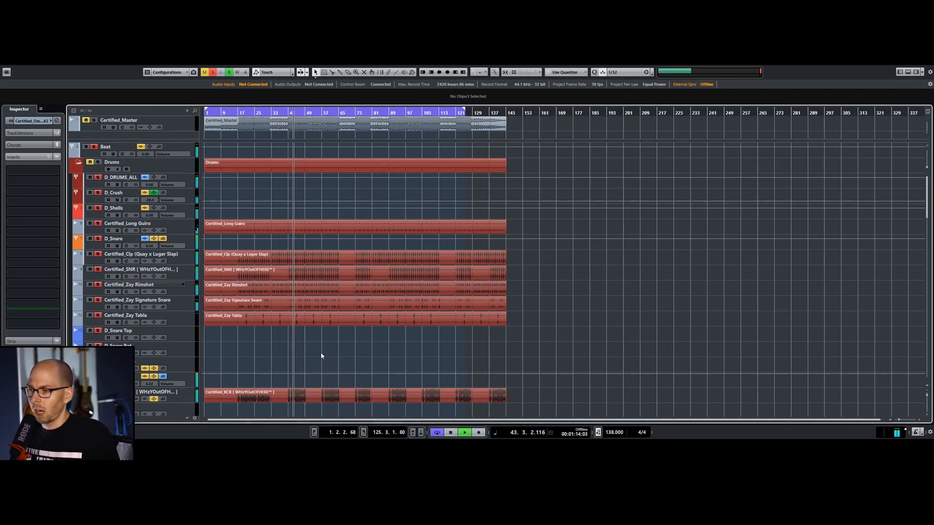
Listen to the Certified_Long Guiro track on its own and turn its solo off again.
{"action": "left_click", "coordinate": [186, 227]}
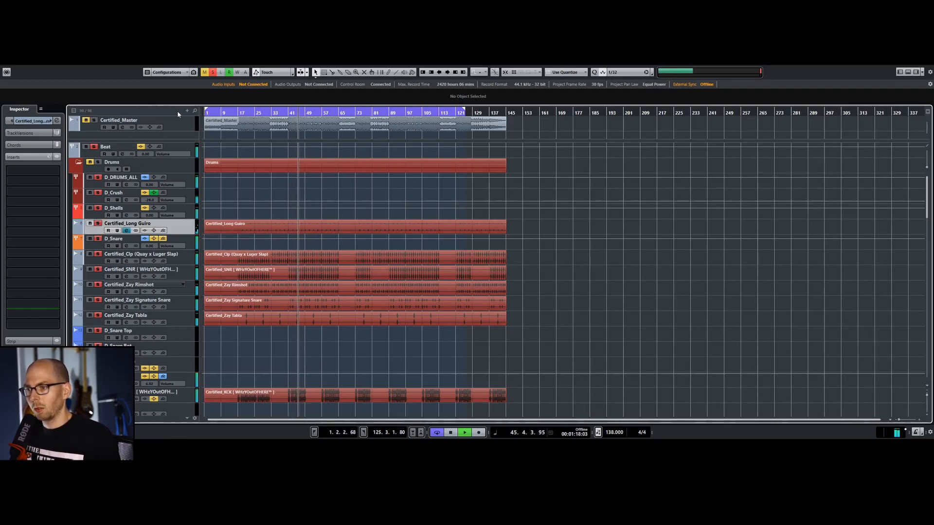
{"action": "left_click", "coordinate": [98, 225]}
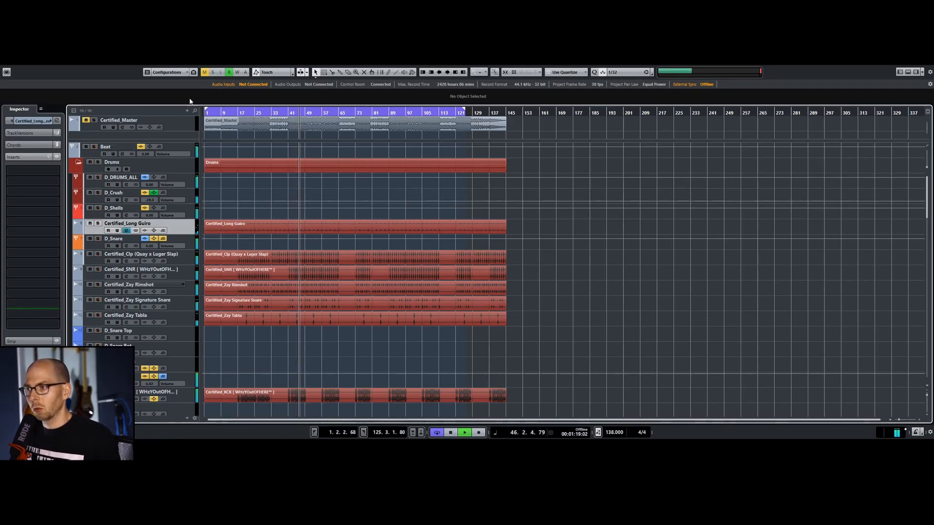
{"action": "left_click", "coordinate": [97, 224]}
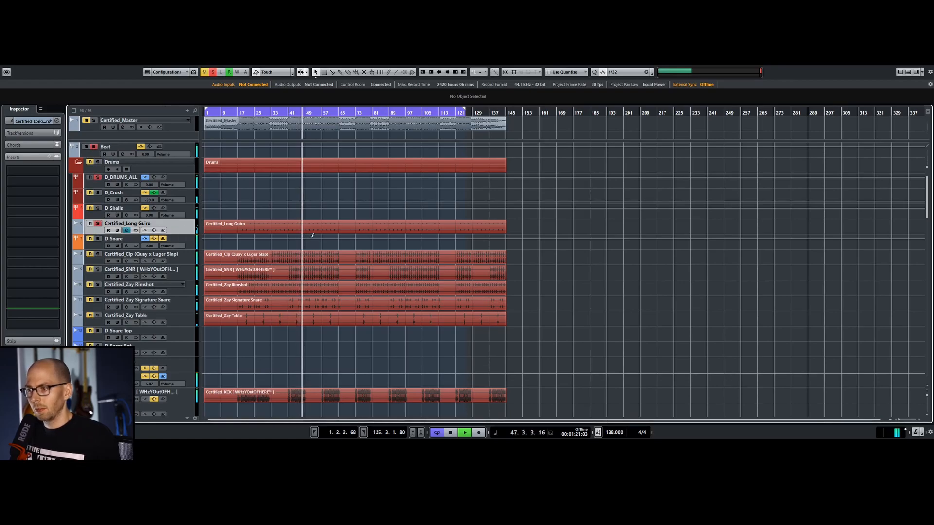
{"action": "left_click", "coordinate": [286, 231]}
{"action": "scroll", "coordinate": [290, 100], "scroll_direction": "up", "scroll_amount": 3}
{"action": "key", "text": "space"}
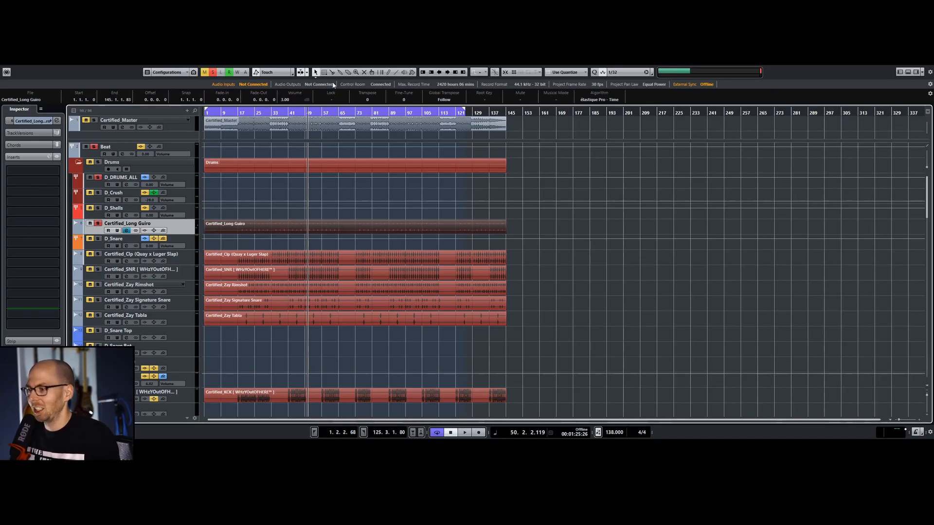
{"action": "key", "text": "space"}
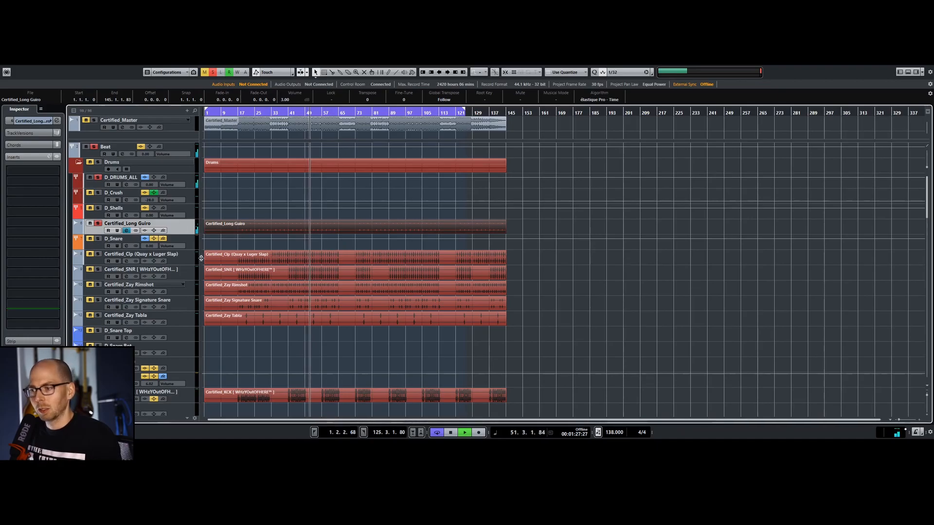
{"action": "left_click", "coordinate": [98, 224]}
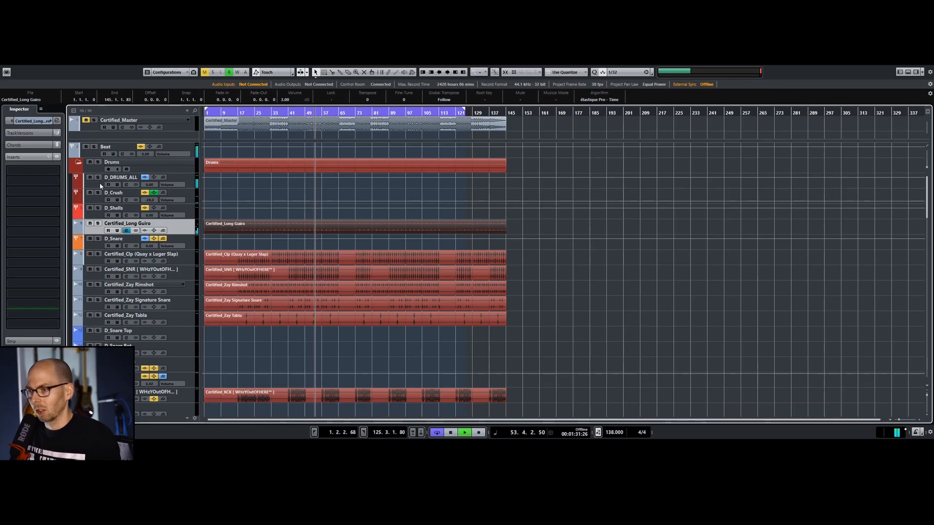
Solo the Drums folder and play it from about bar 23.
{"action": "left_click", "coordinate": [96, 162]}
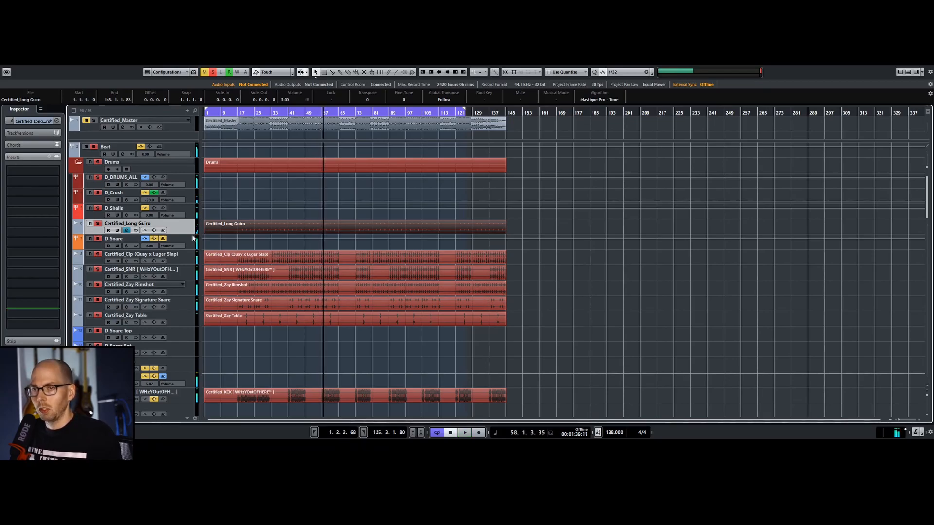
{"action": "scroll", "coordinate": [292, 272], "scroll_direction": "down", "scroll_amount": 3}
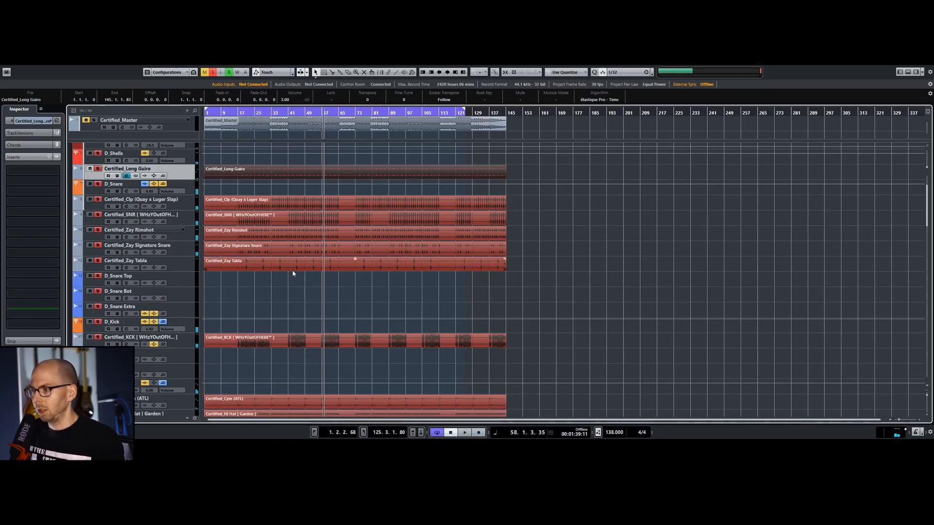
{"action": "left_click_drag", "start_coordinate": [266, 112], "coordinate": [262, 129]}
{"action": "left_click", "coordinate": [229, 112]}
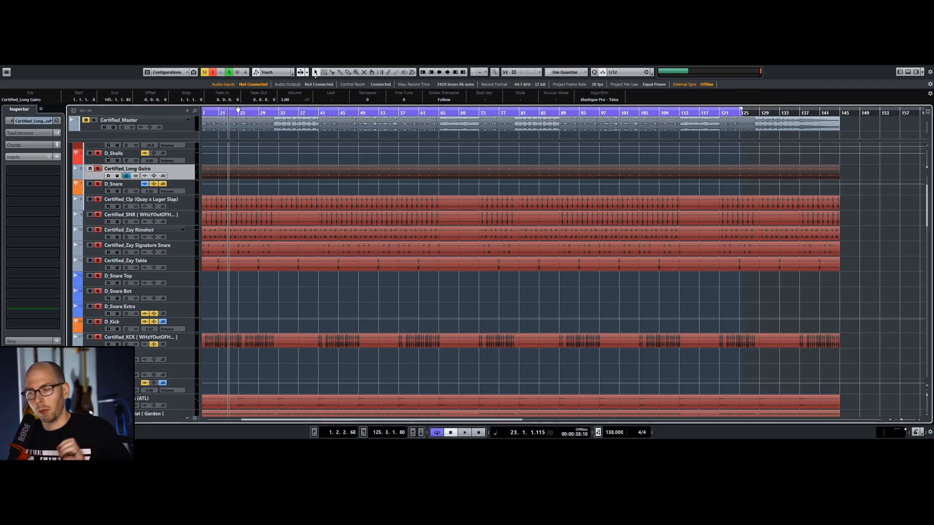
{"action": "key", "text": "space"}
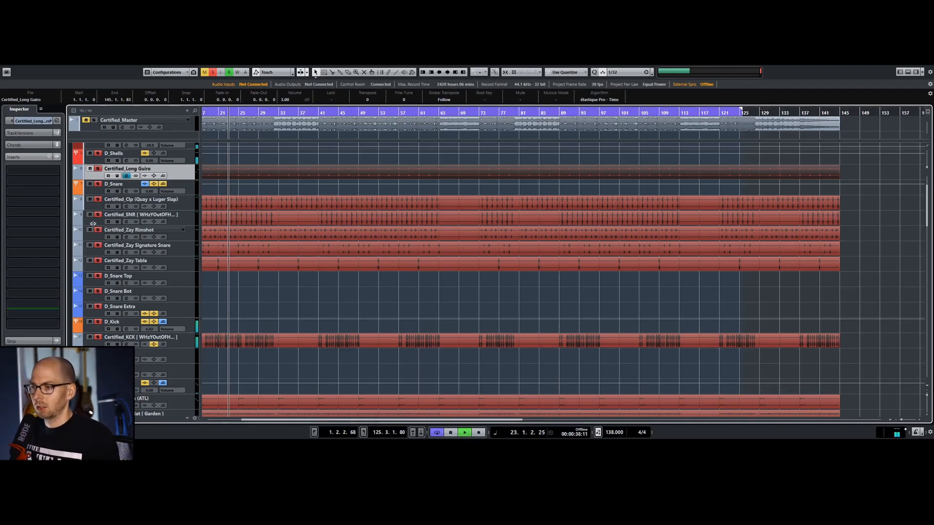
Audition the Certified_Clp track and the D_Kick group in solo, replaying the kick from where its pattern starts near bar 17.
{"action": "left_click", "coordinate": [181, 207]}
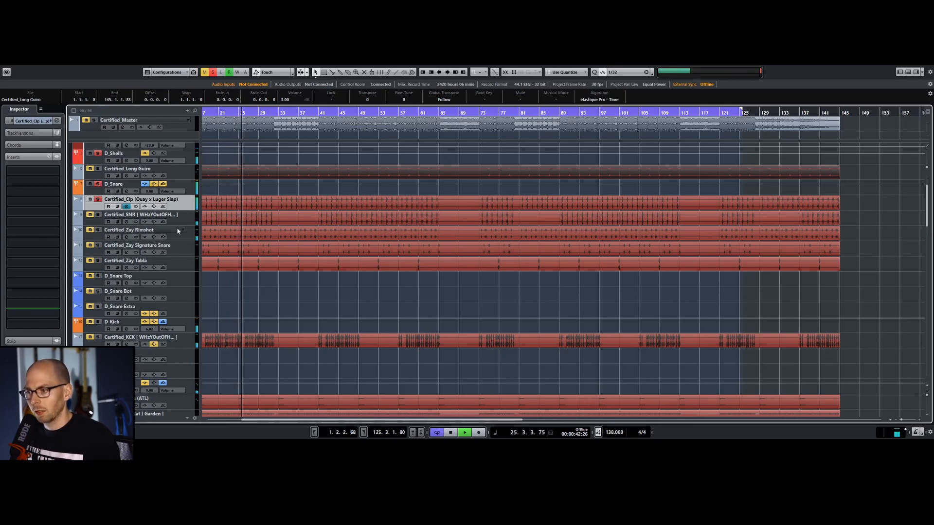
{"action": "left_click", "coordinate": [189, 324]}
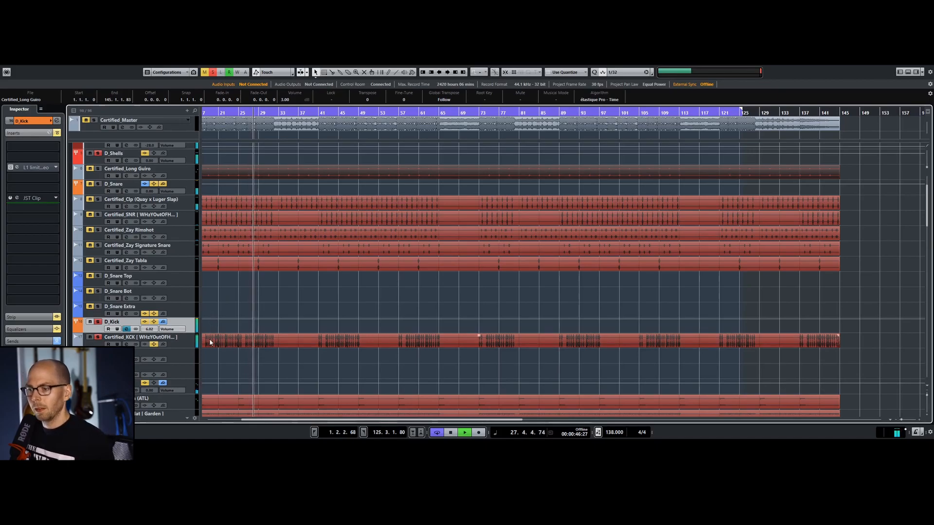
{"action": "left_click_drag", "start_coordinate": [234, 111], "coordinate": [289, 117]}
{"action": "key", "text": "space"}
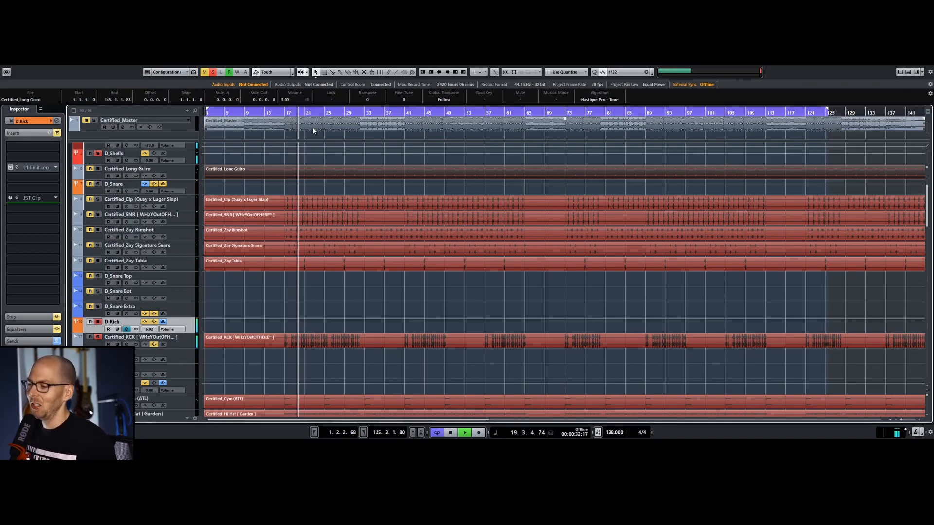
{"action": "key", "text": "space"}
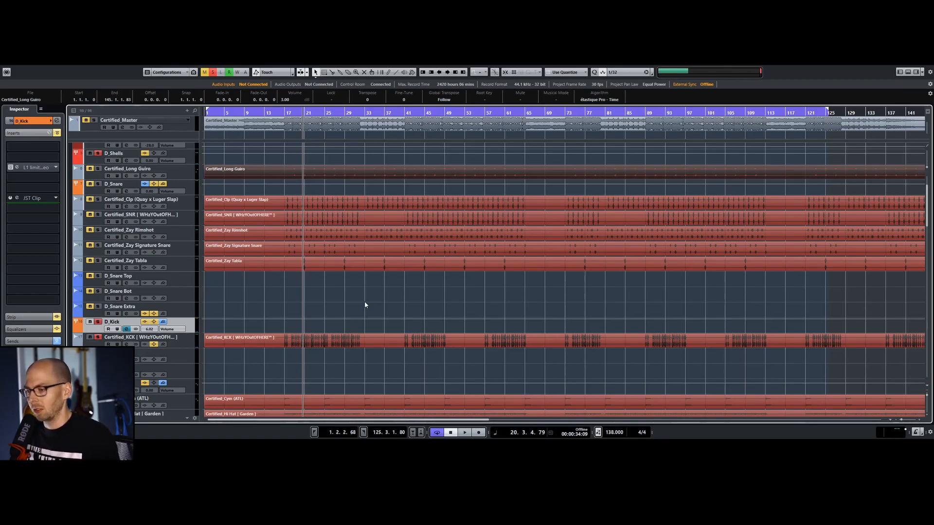
{"action": "key", "text": "space"}
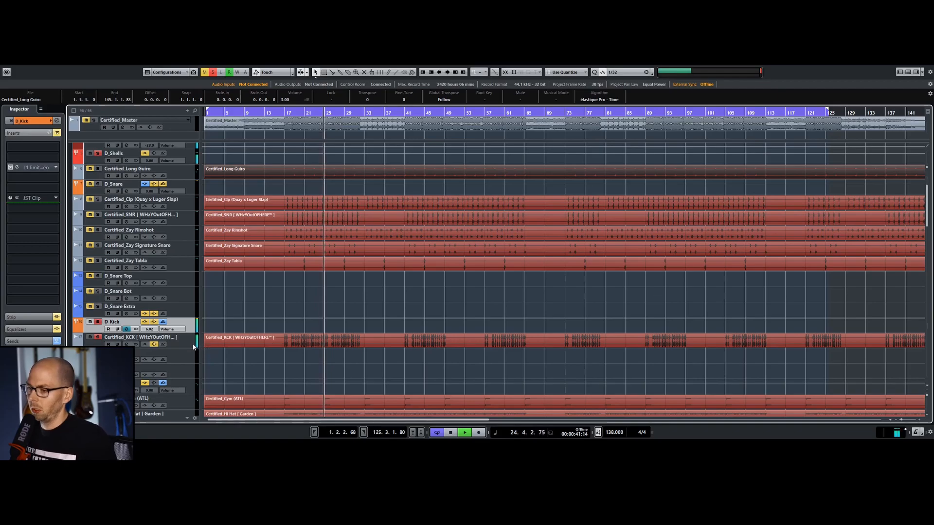
{"action": "key", "text": "space"}
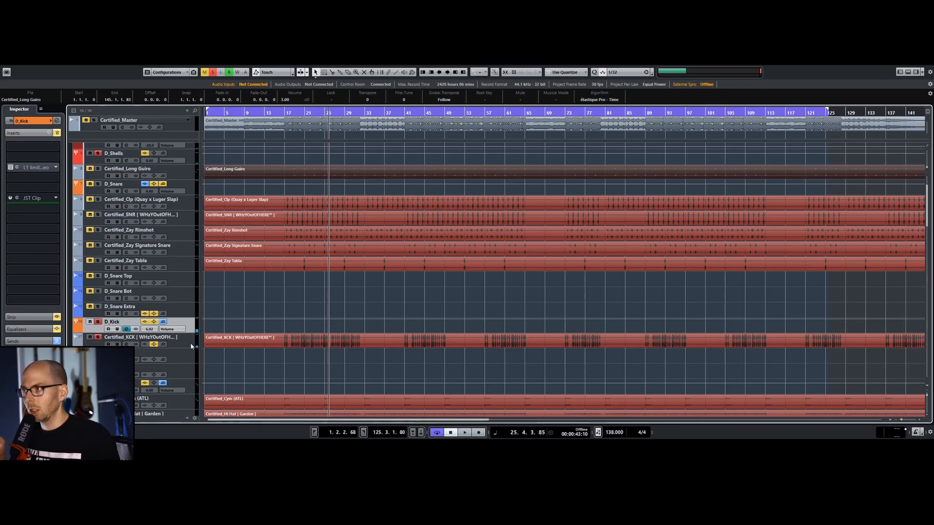
{"action": "key", "text": "space"}
{"action": "key", "text": "space"}
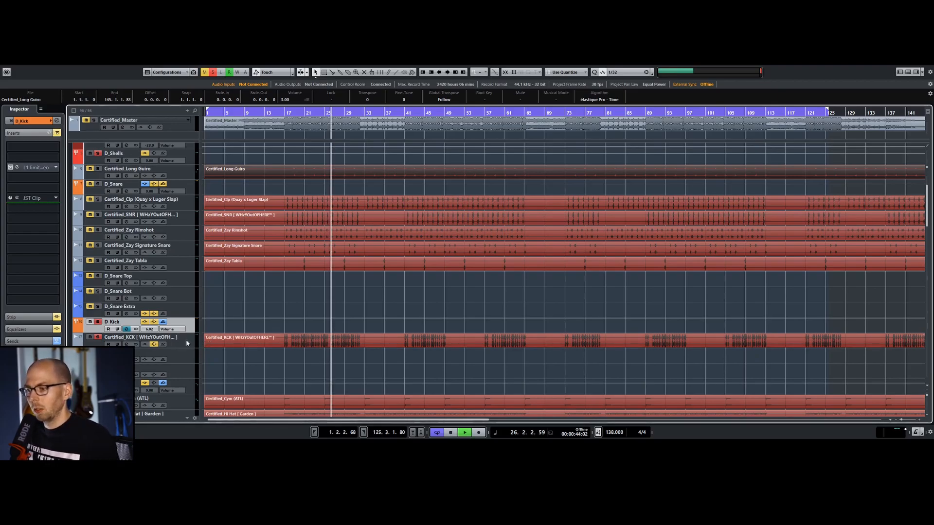
Replay the soloed kick from about bar 17 and activate the equalizer in the D_Kick channel settings.
{"action": "left_click", "coordinate": [287, 112]}
{"action": "left_click", "coordinate": [30, 329]}
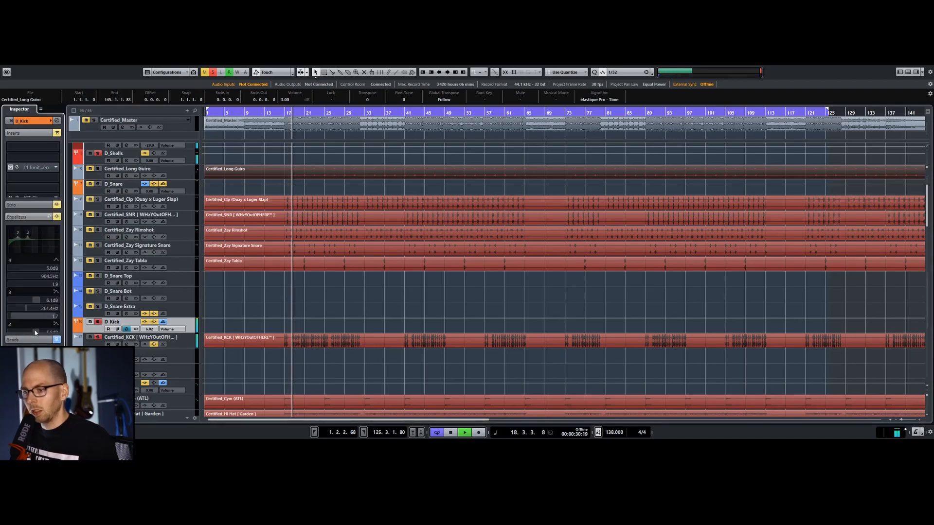
{"action": "left_click", "coordinate": [56, 121]}
{"action": "left_click_drag", "start_coordinate": [428, 175], "coordinate": [483, 169]}
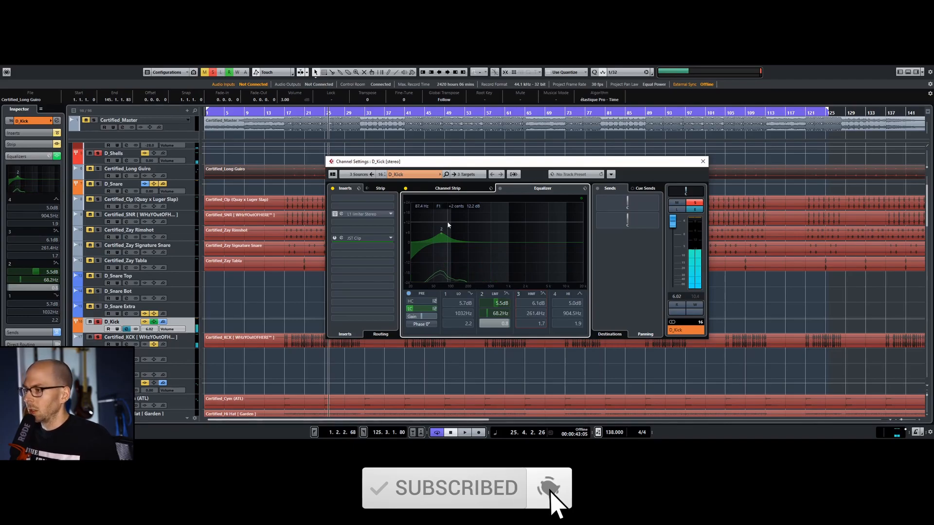
Solo the Bass folder in addition to the kick and play both together.
{"action": "scroll", "coordinate": [243, 254], "scroll_direction": "down", "scroll_amount": 4}
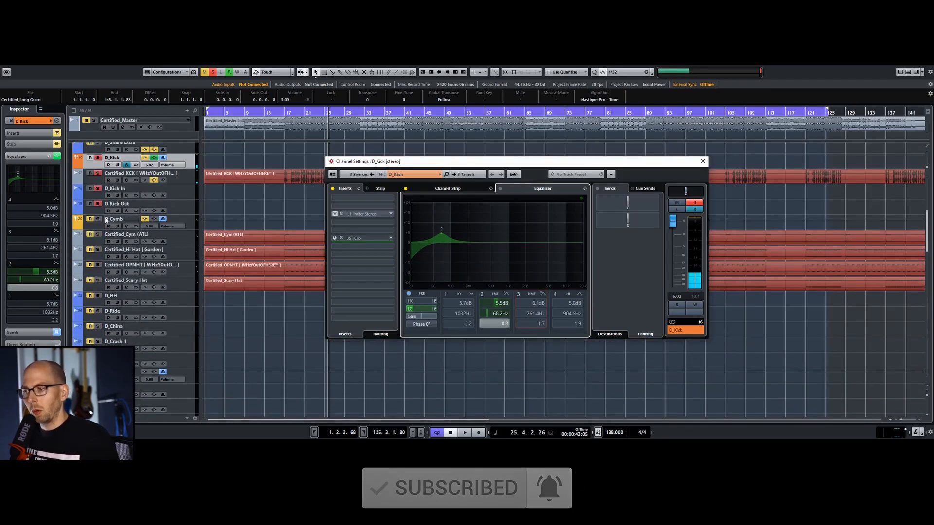
{"action": "scroll", "coordinate": [195, 296], "scroll_direction": "down", "scroll_amount": 1}
{"action": "scroll", "coordinate": [190, 314], "scroll_direction": "down", "scroll_amount": 1}
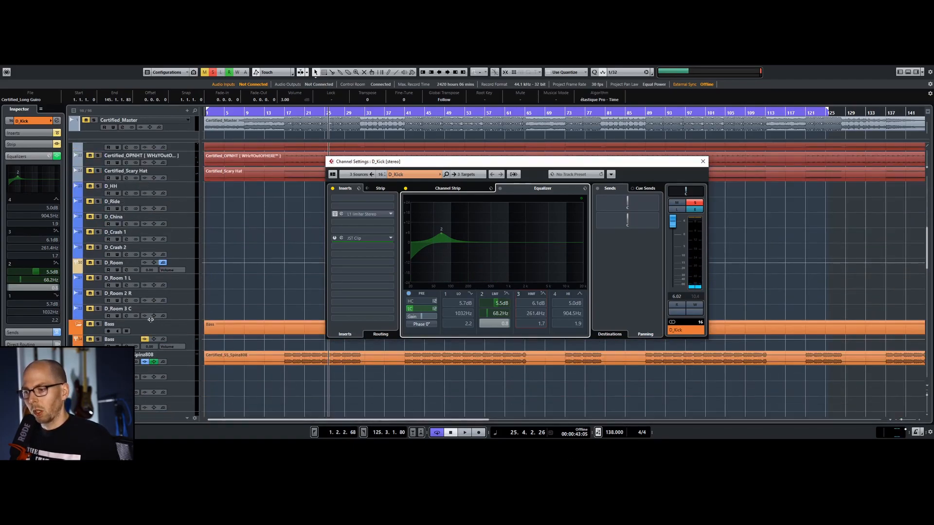
{"action": "left_click", "coordinate": [97, 324]}
{"action": "key", "text": "space"}
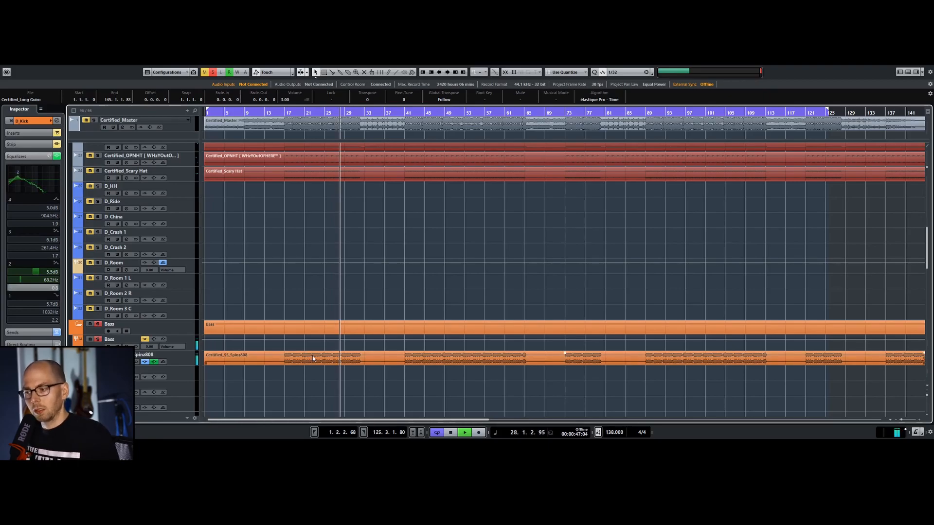
Check the Certified_KCK track while the kick and bass play, and return to the D_Kick group channel.
{"action": "scroll", "coordinate": [313, 358], "scroll_direction": "up", "scroll_amount": 5}
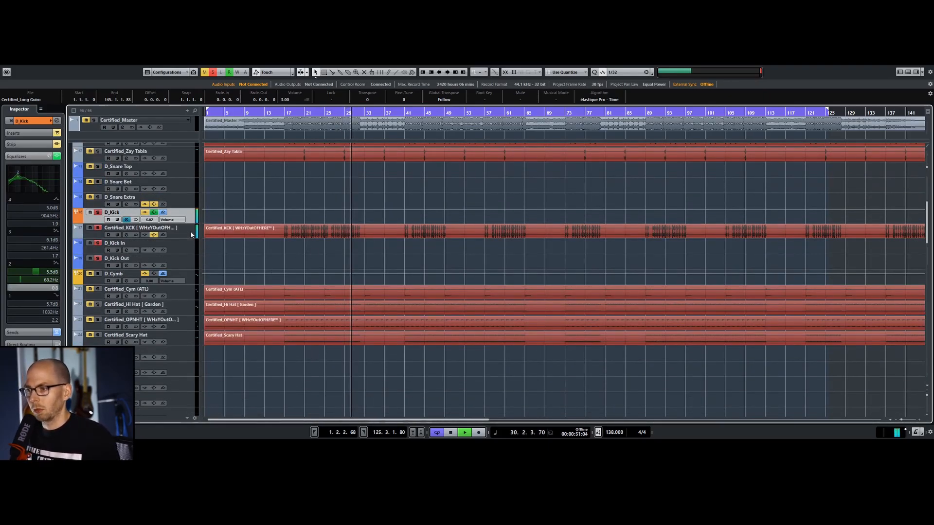
{"action": "key", "text": "space"}
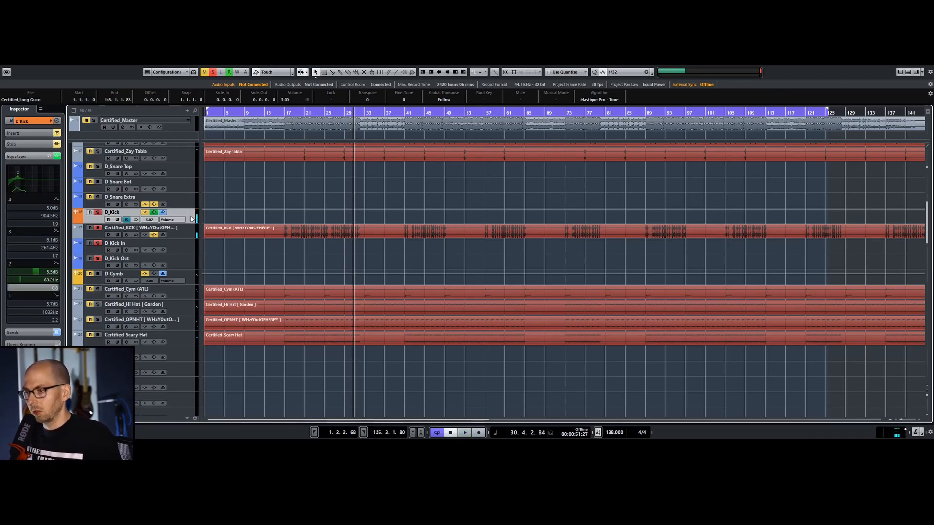
{"action": "left_click", "coordinate": [191, 229]}
{"action": "key", "text": "space"}
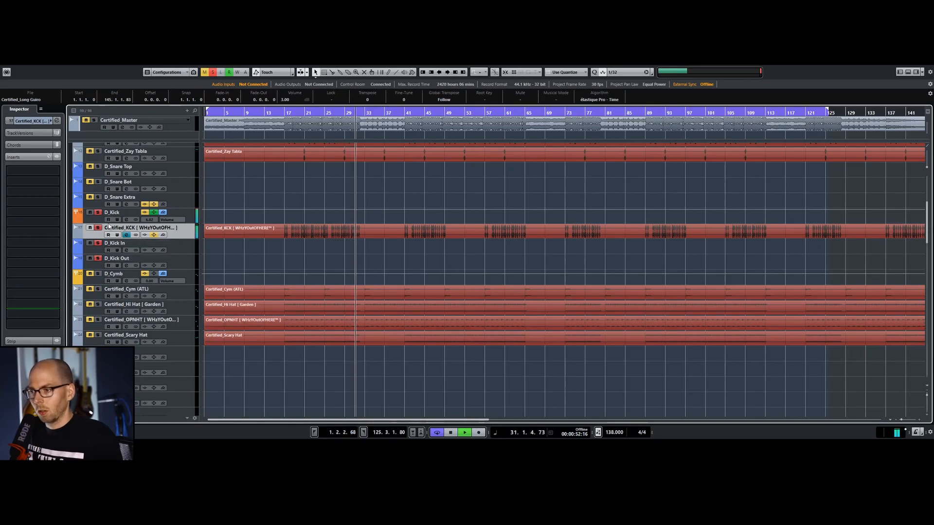
{"action": "key", "text": "Up"}
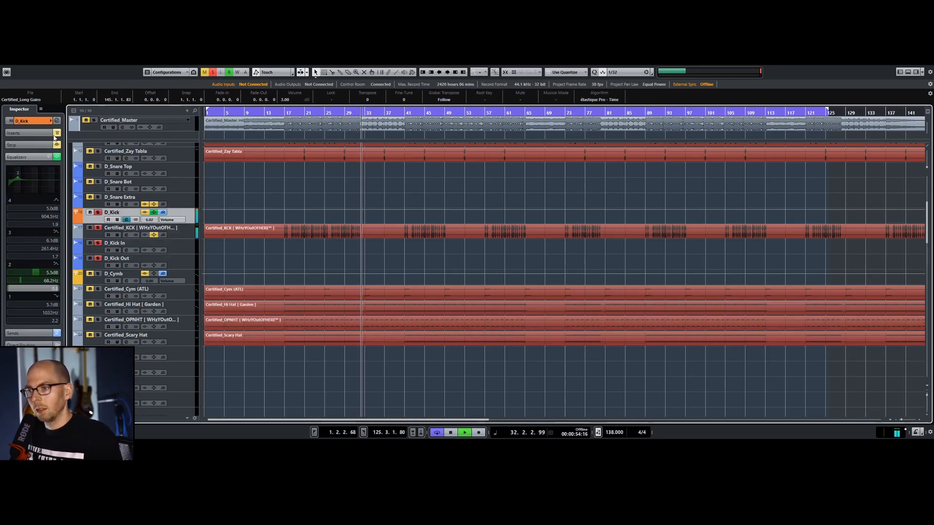
Inspect the EQ curve in the D_Kick channel settings with the window moved aside, and close it.
{"action": "left_click", "coordinate": [57, 121]}
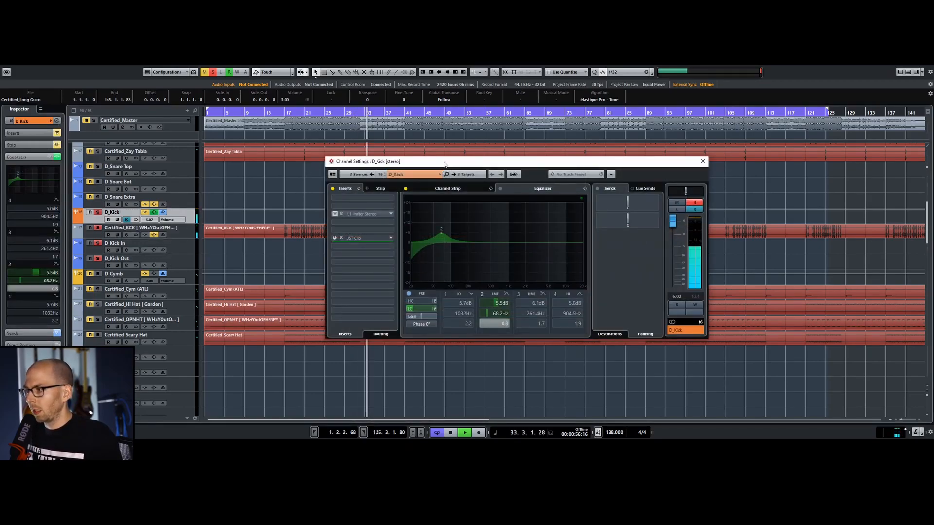
{"action": "left_click_drag", "start_coordinate": [445, 164], "coordinate": [593, 160]}
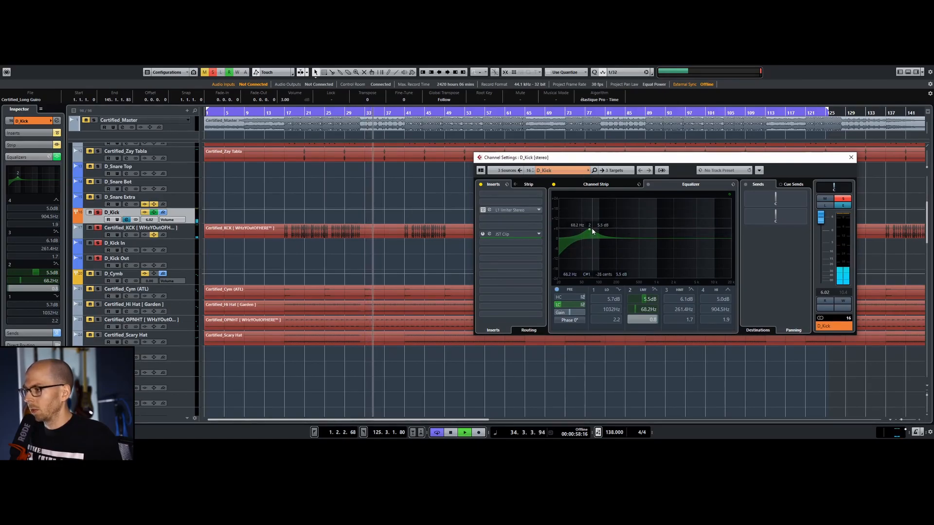
{"action": "left_click", "coordinate": [851, 158]}
Replay from about bar 21, try D_Kick's EQ band 2 nearly flat and boost it to 6.1 dB at 66.2 Hz.
{"action": "left_click", "coordinate": [308, 113]}
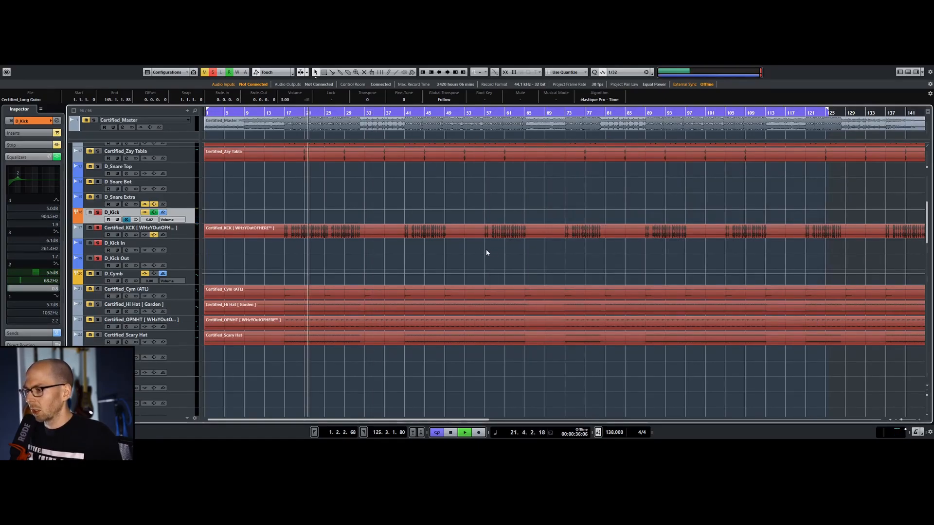
{"action": "left_click", "coordinate": [57, 121]}
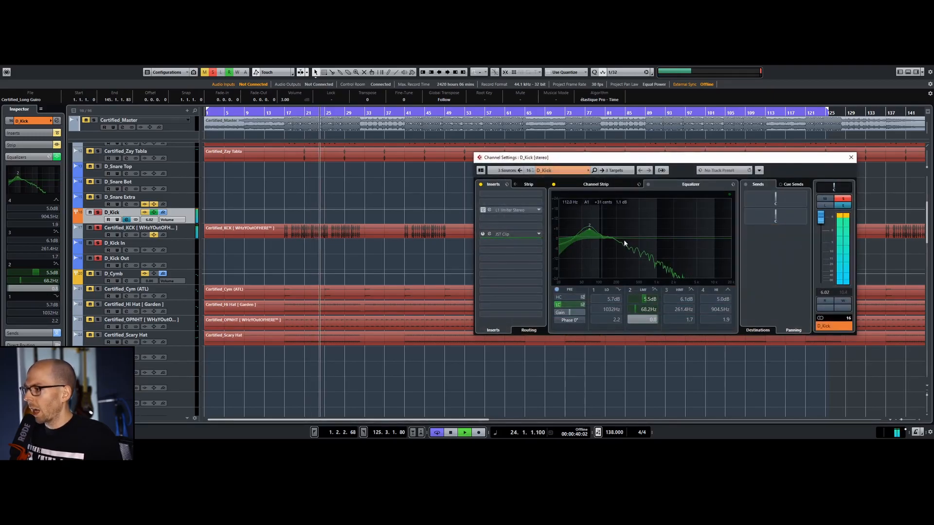
{"action": "left_click", "coordinate": [590, 230]}
{"action": "left_click_drag", "start_coordinate": [591, 230], "coordinate": [592, 239]}
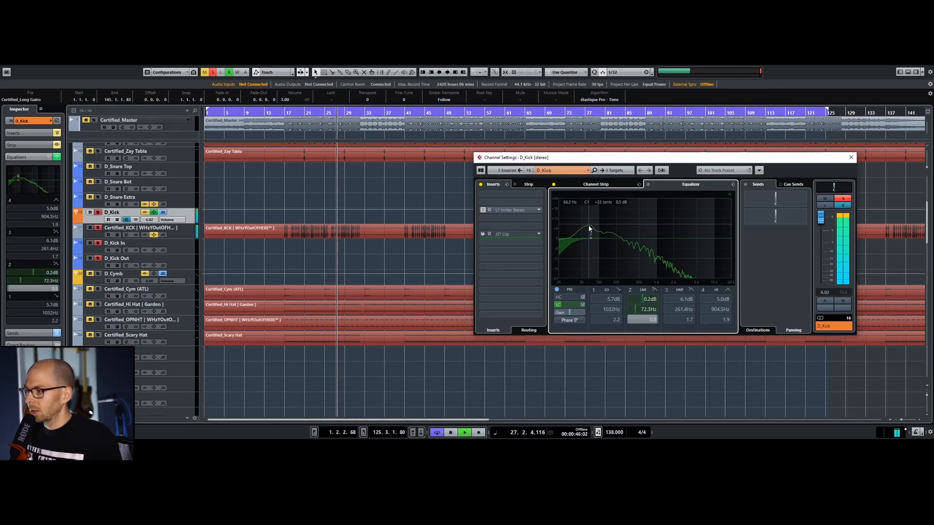
{"action": "left_click_drag", "start_coordinate": [592, 238], "coordinate": [589, 231]}
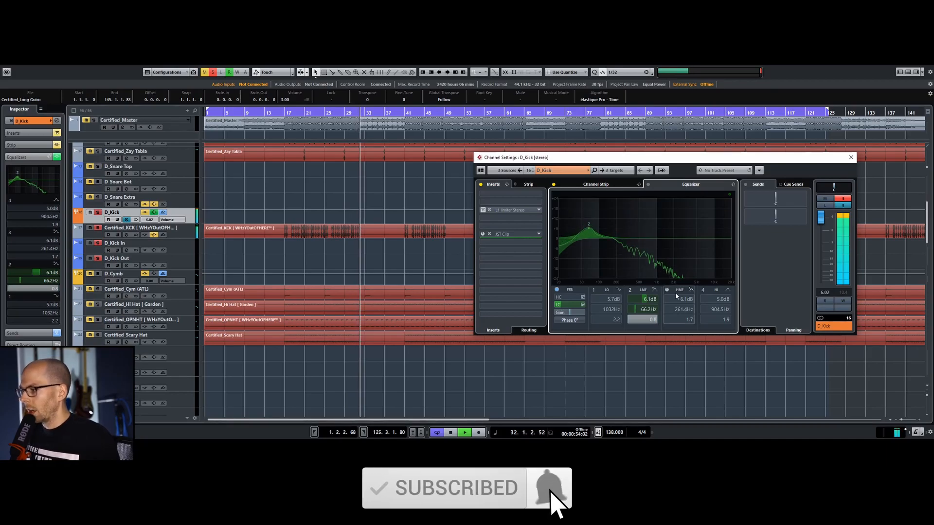
Replay from about bar 19 and enable EQ band 3 on D_Kick with a 7.2 dB boost at 243 Hz.
{"action": "left_click", "coordinate": [306, 112]}
{"action": "key", "text": "space"}
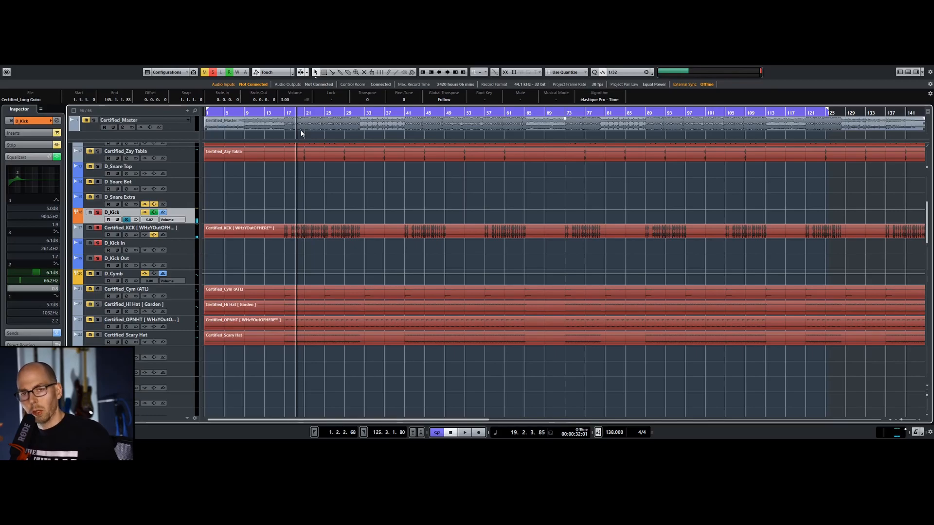
{"action": "key", "text": "space"}
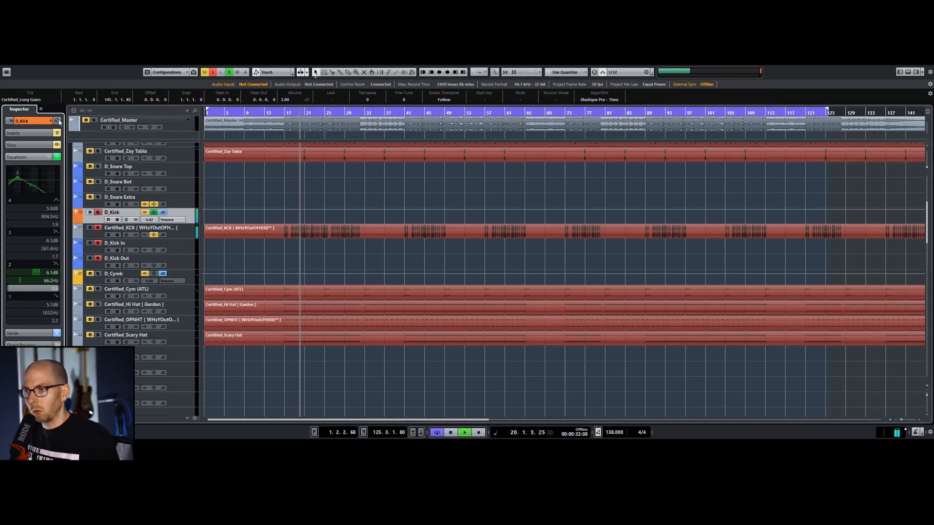
{"action": "left_click", "coordinate": [59, 121]}
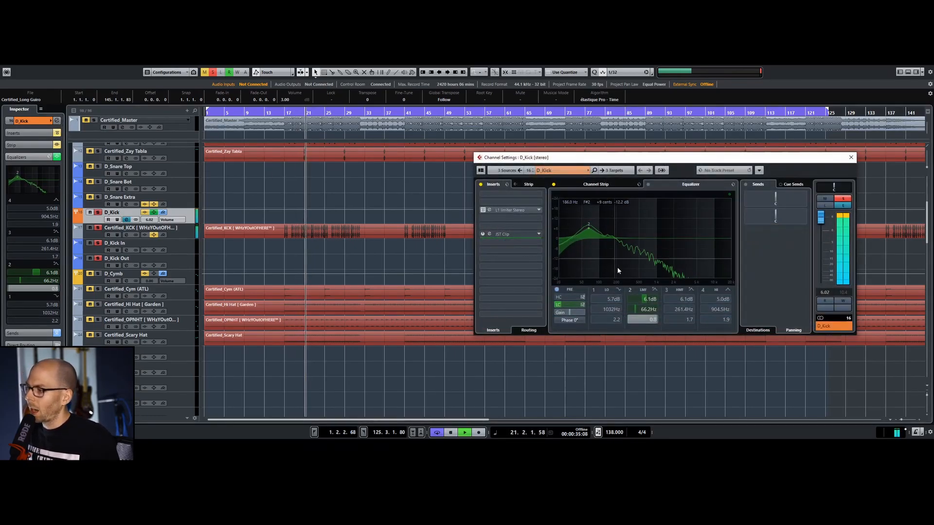
{"action": "left_click", "coordinate": [667, 291]}
{"action": "left_click_drag", "start_coordinate": [621, 229], "coordinate": [621, 224]}
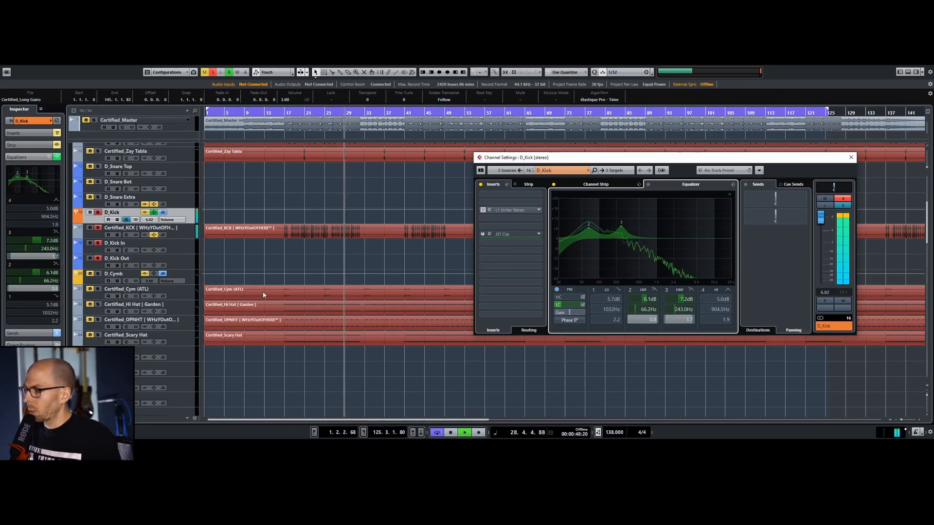
{"action": "left_click", "coordinate": [557, 305]}
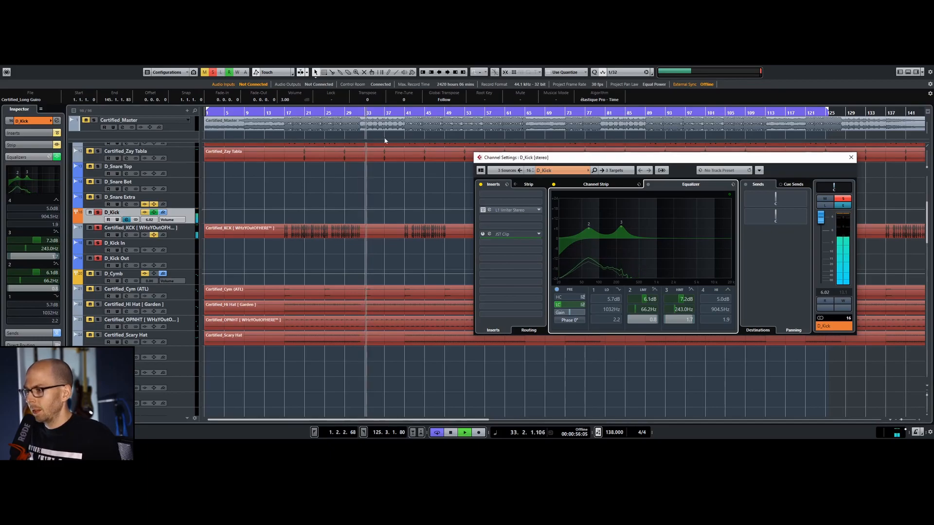
Look over D_Kick's inserts and sends while the kick and bass play.
{"action": "left_click", "coordinate": [299, 113]}
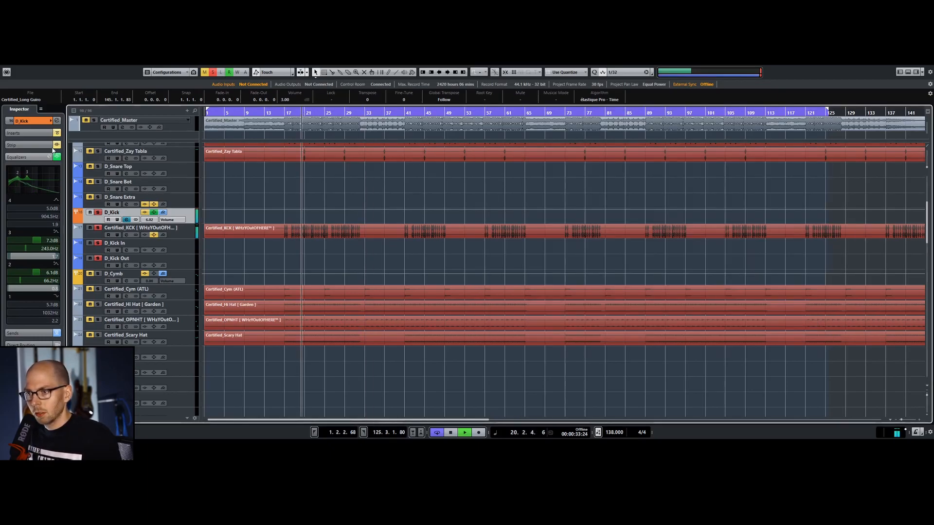
{"action": "left_click", "coordinate": [36, 134]}
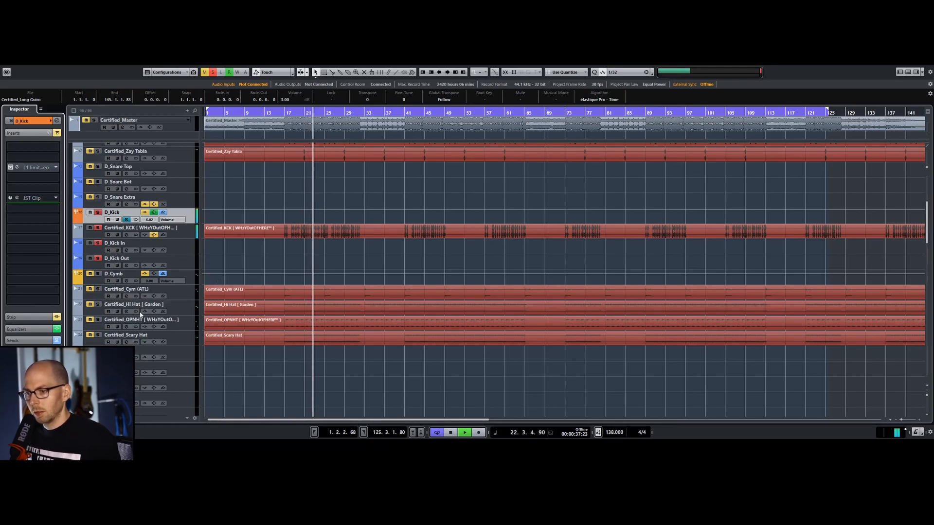
{"action": "left_click", "coordinate": [29, 339]}
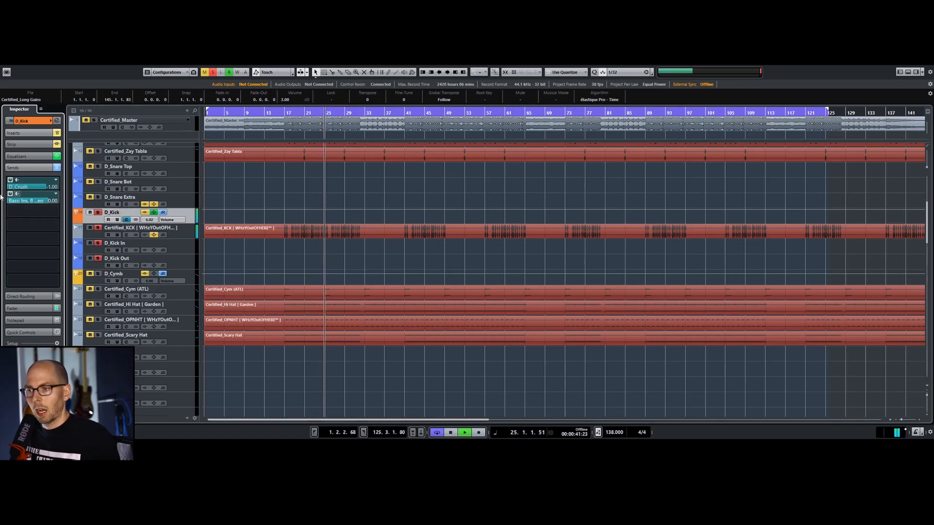
Stop playback, select the Bass group channel and resume listening to the bass with the kick.
{"action": "key", "text": "space"}
{"action": "scroll", "coordinate": [313, 248], "scroll_direction": "down", "scroll_amount": 10}
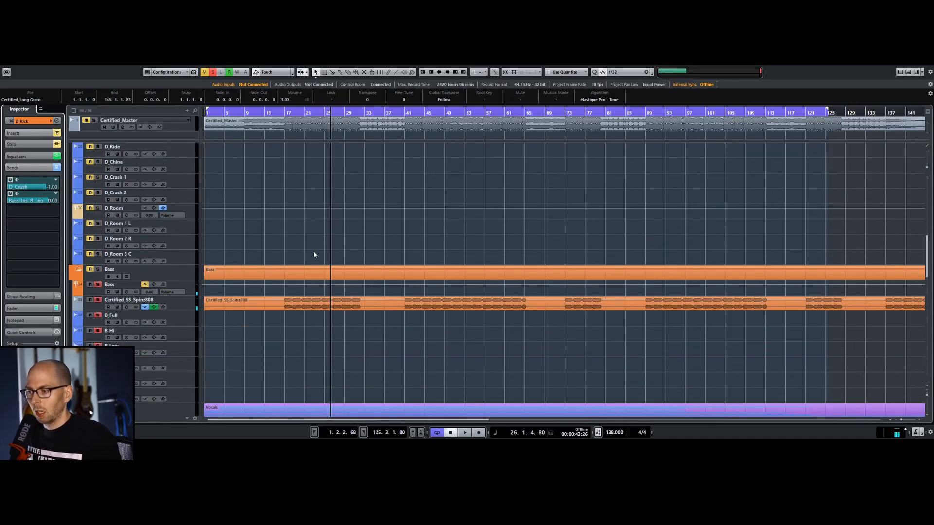
{"action": "left_click", "coordinate": [182, 285]}
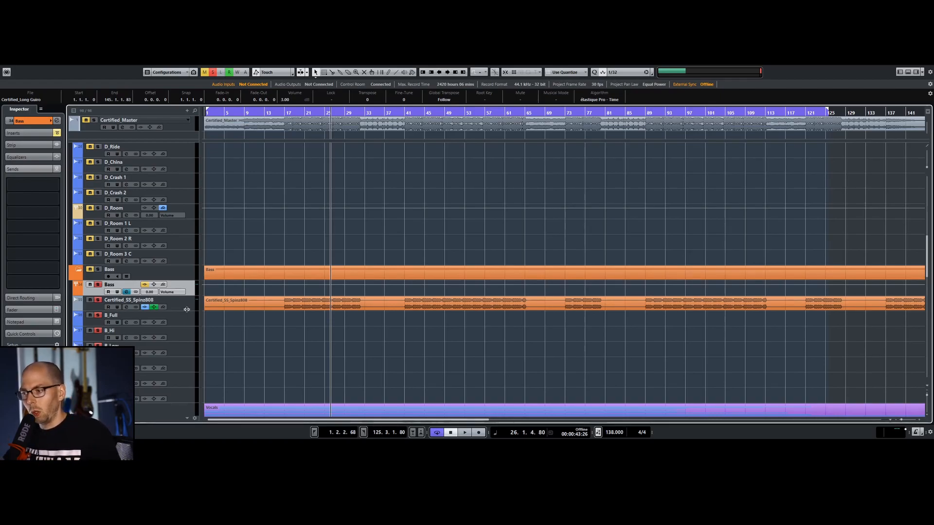
{"action": "scroll", "coordinate": [191, 319], "scroll_direction": "up", "scroll_amount": 5}
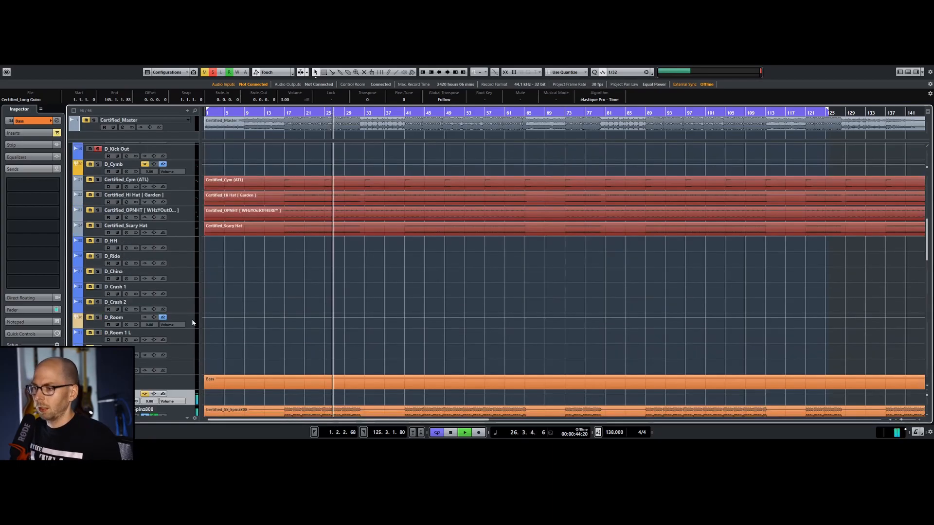
{"action": "scroll", "coordinate": [193, 311], "scroll_direction": "down", "scroll_amount": 5}
Open the RBass insert on Certified_SS_Spinz808, compare lower Intensity levels during playback and set Intensity to about -14 dB.
{"action": "left_click", "coordinate": [193, 308]}
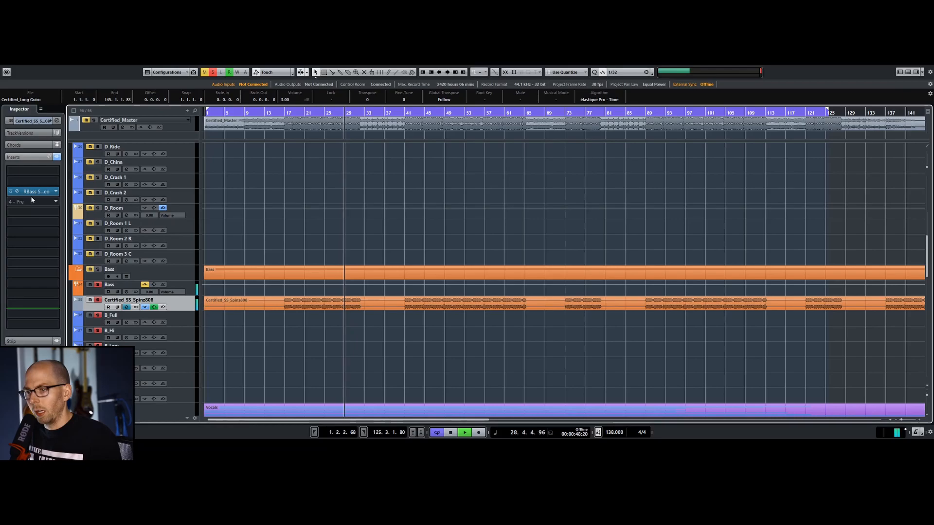
{"action": "left_click", "coordinate": [17, 192]}
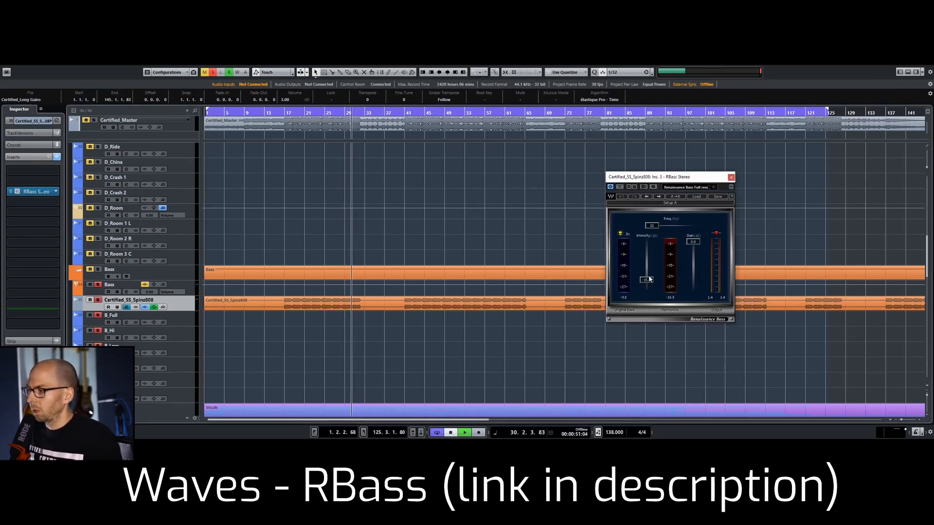
{"action": "left_click_drag", "start_coordinate": [646, 281], "coordinate": [647, 284]}
{"action": "key", "text": "space"}
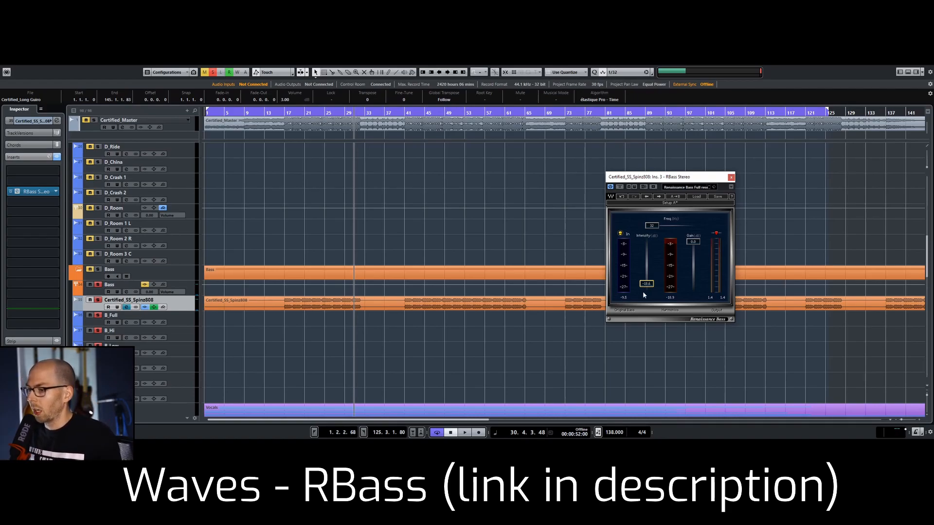
{"action": "key", "text": "space"}
{"action": "left_click_drag", "start_coordinate": [646, 283], "coordinate": [647, 289]}
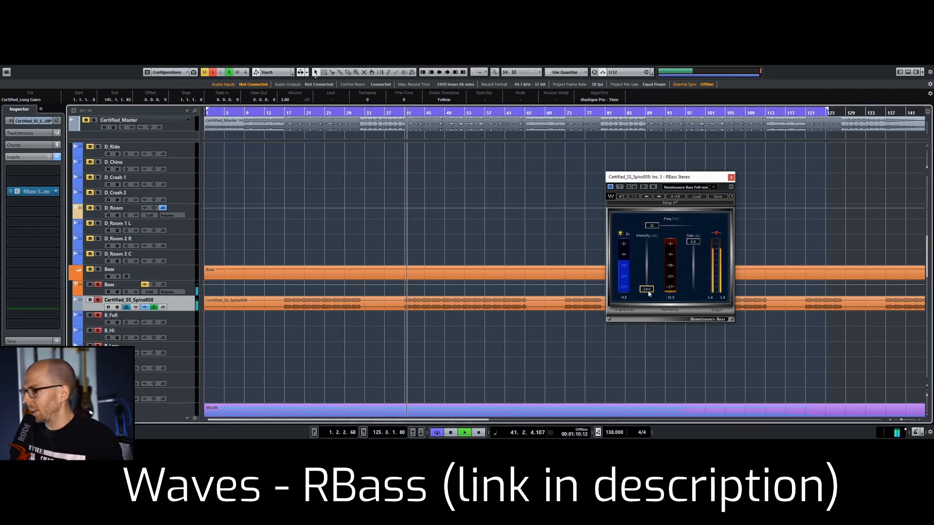
{"action": "left_click_drag", "start_coordinate": [649, 294], "coordinate": [646, 280]}
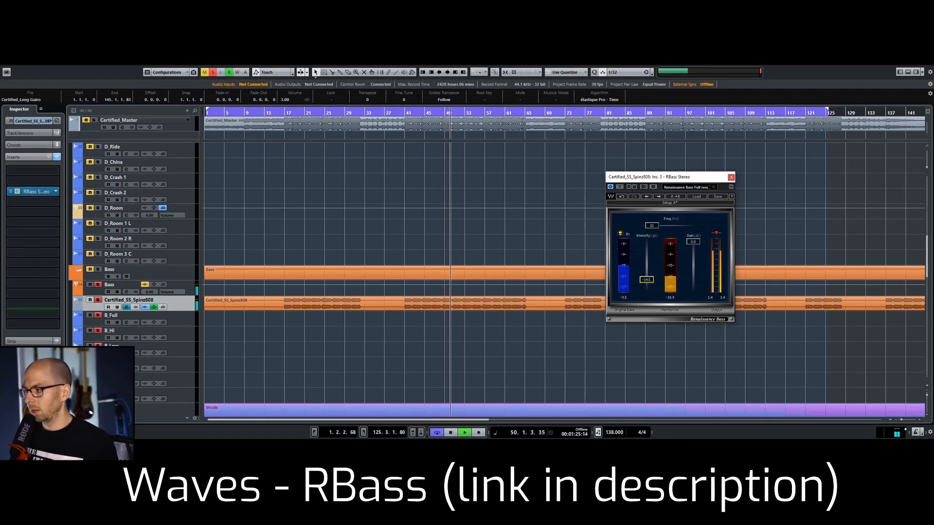
{"action": "left_click_drag", "start_coordinate": [647, 279], "coordinate": [647, 280]}
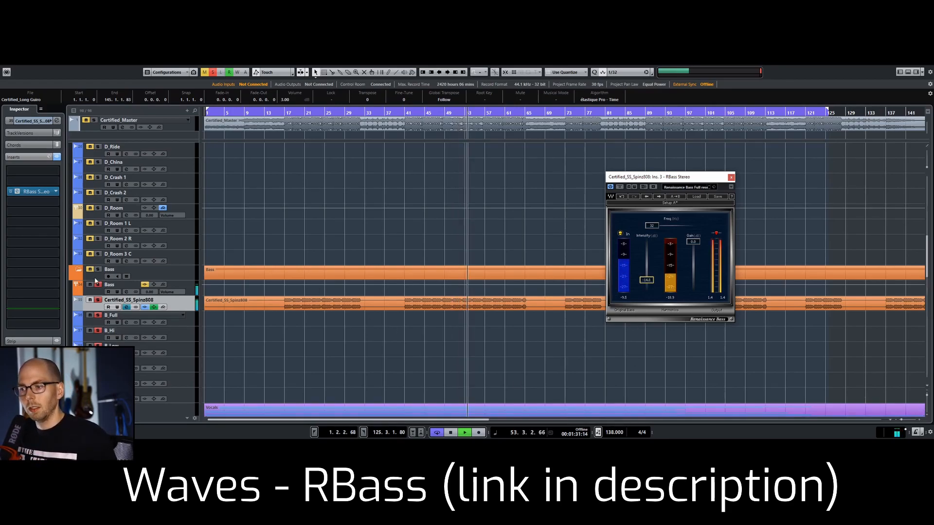
Close RBass, open the Certified_SS_Spinz808 channel settings and bypass the equalizer to hear the 808 without it.
{"action": "left_click", "coordinate": [24, 353]}
{"action": "left_click", "coordinate": [58, 120]}
{"action": "left_click", "coordinate": [57, 121]}
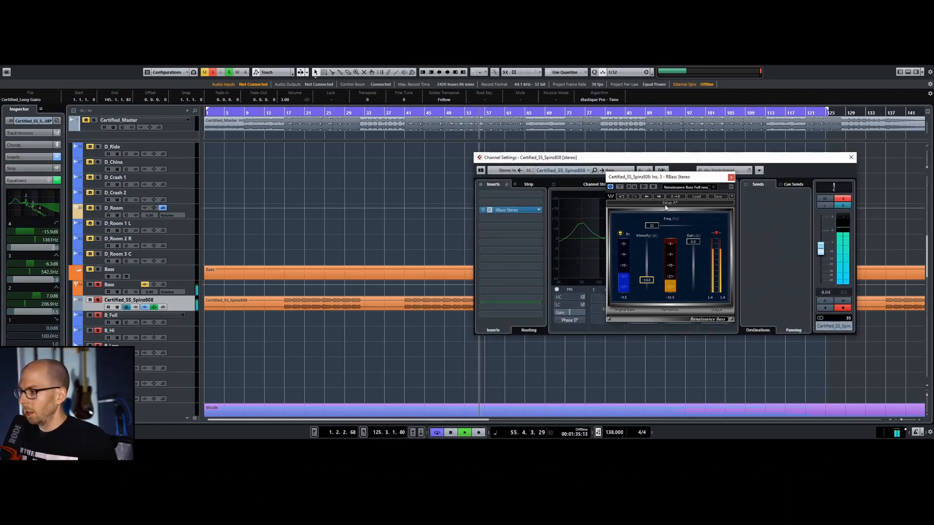
{"action": "left_click", "coordinate": [731, 177]}
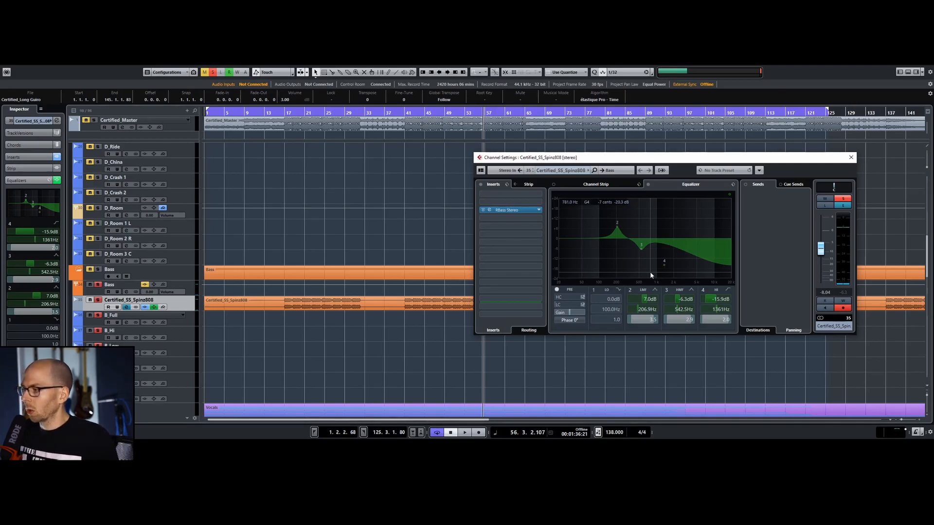
{"action": "left_click", "coordinate": [648, 185]}
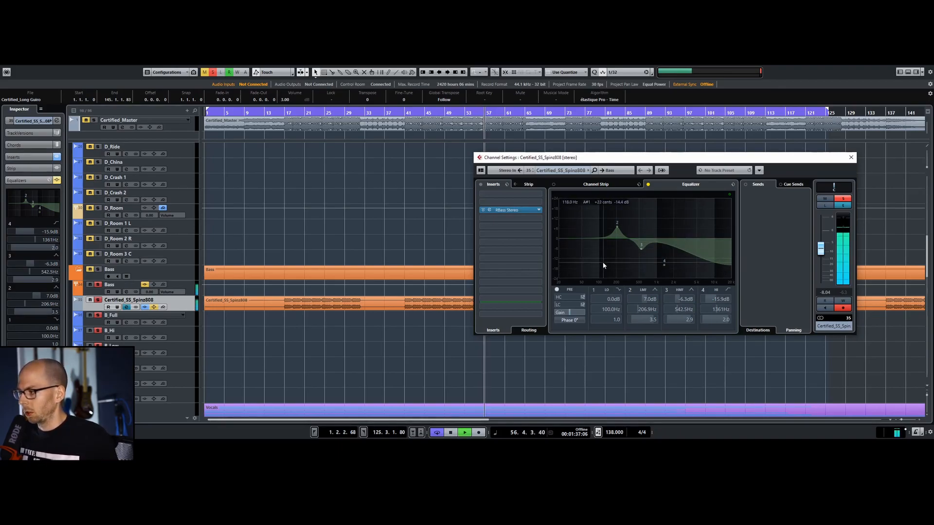
Re-enable the equalizer on Certified_SS_Spinz808, listen with the kick, and close its channel settings.
{"action": "left_click", "coordinate": [648, 186]}
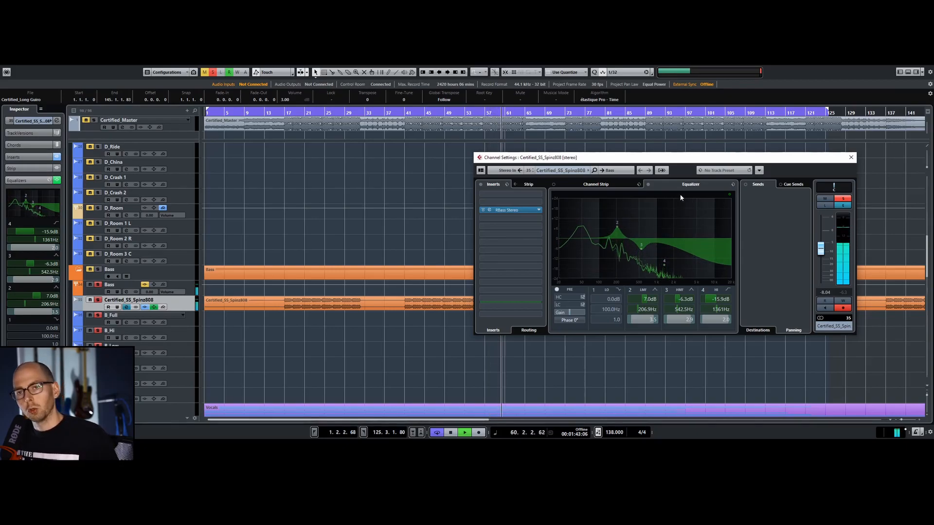
{"action": "key", "text": "space"}
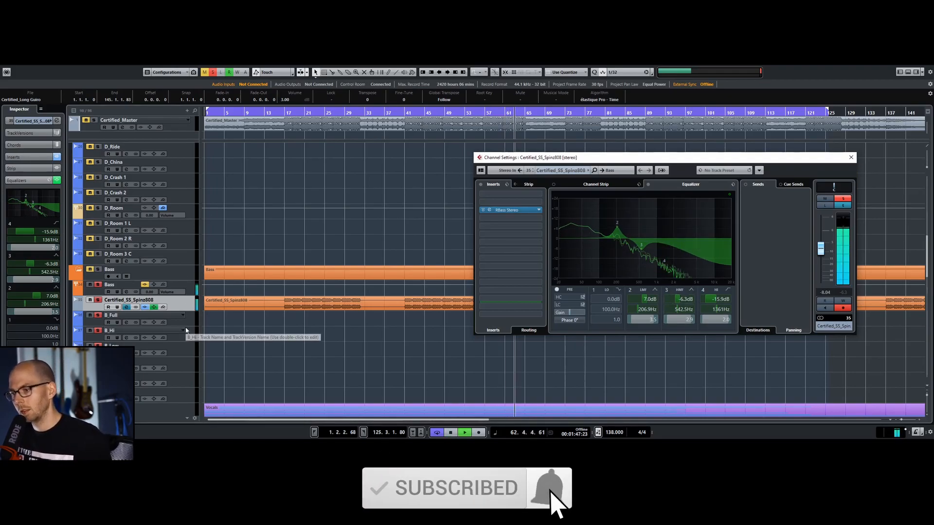
{"action": "scroll", "coordinate": [250, 267], "scroll_direction": "up", "scroll_amount": 5}
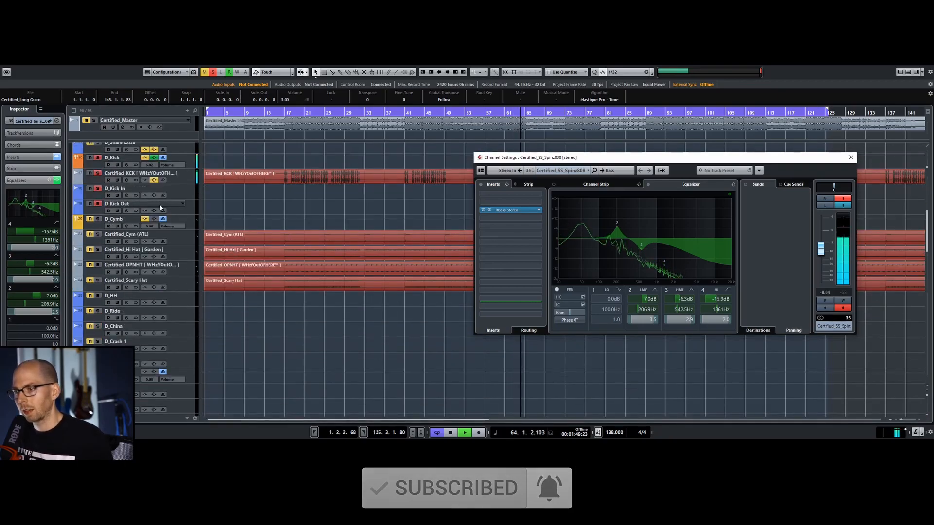
{"action": "scroll", "coordinate": [95, 225], "scroll_direction": "up", "scroll_amount": 2}
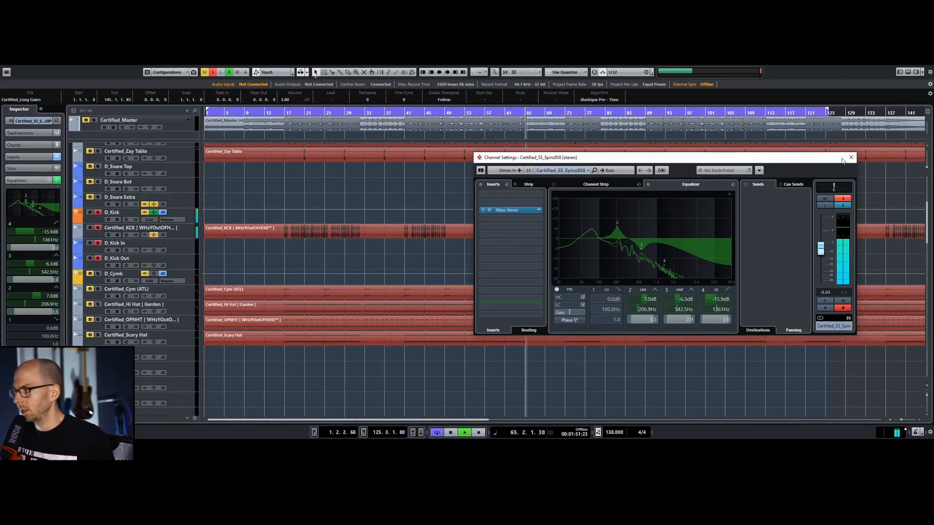
{"action": "left_click", "coordinate": [851, 158]}
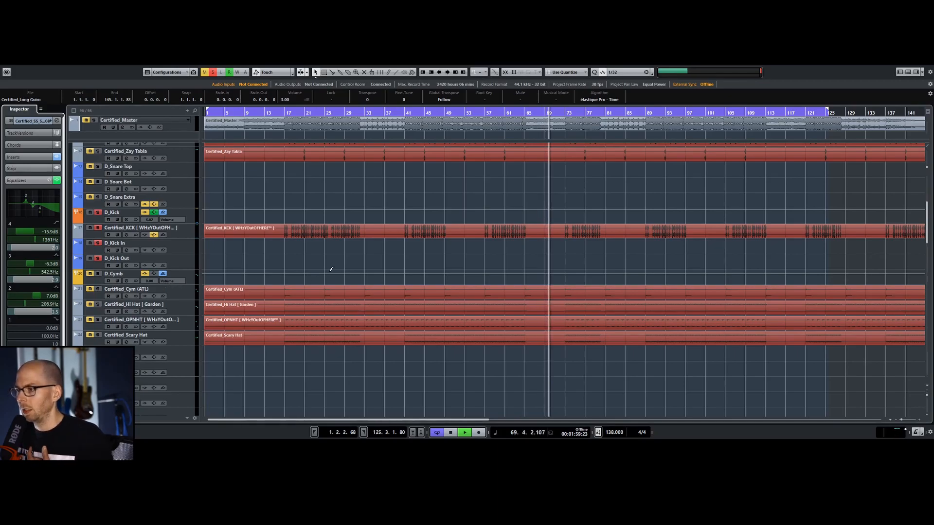
Solo Certified_Zay Signature Snare alongside the kick, select it and raise its volume slightly.
{"action": "scroll", "coordinate": [329, 270], "scroll_direction": "up", "scroll_amount": 5}
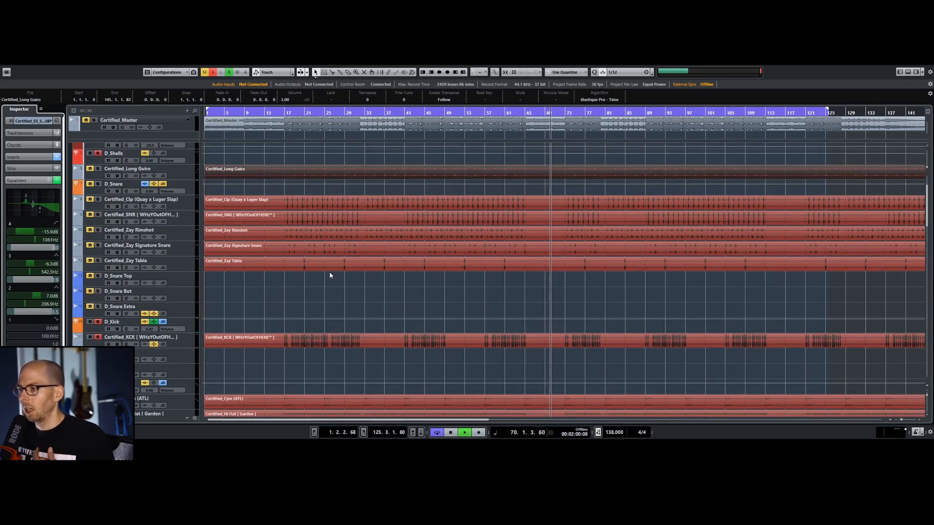
{"action": "left_click", "coordinate": [89, 246]}
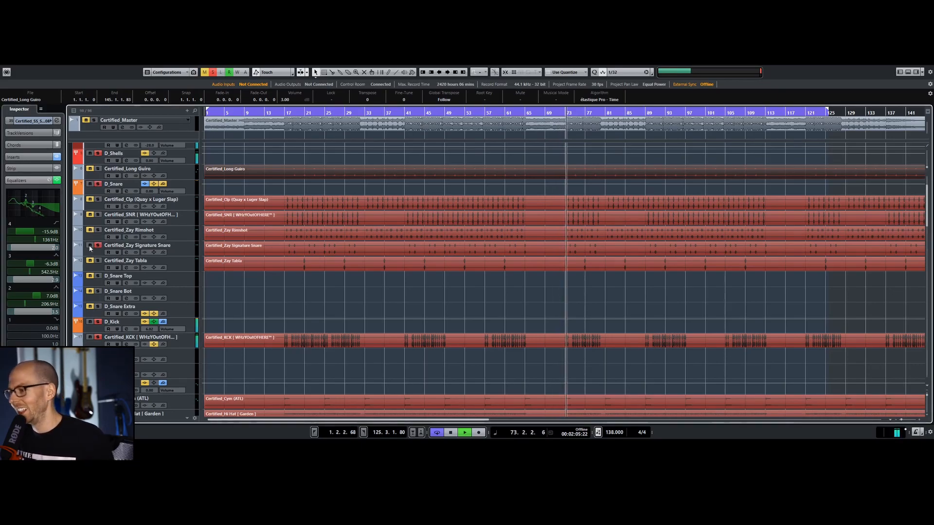
{"action": "left_click", "coordinate": [180, 250]}
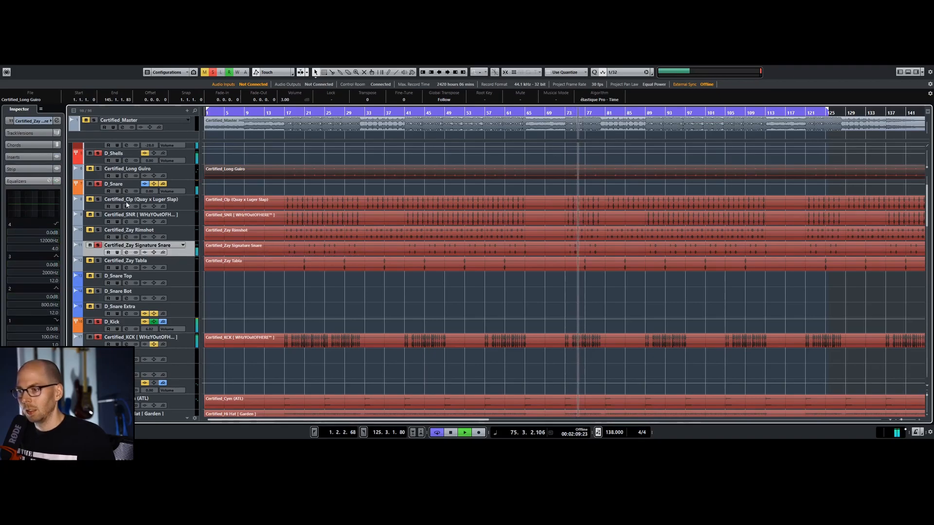
{"action": "left_click", "coordinate": [53, 154]}
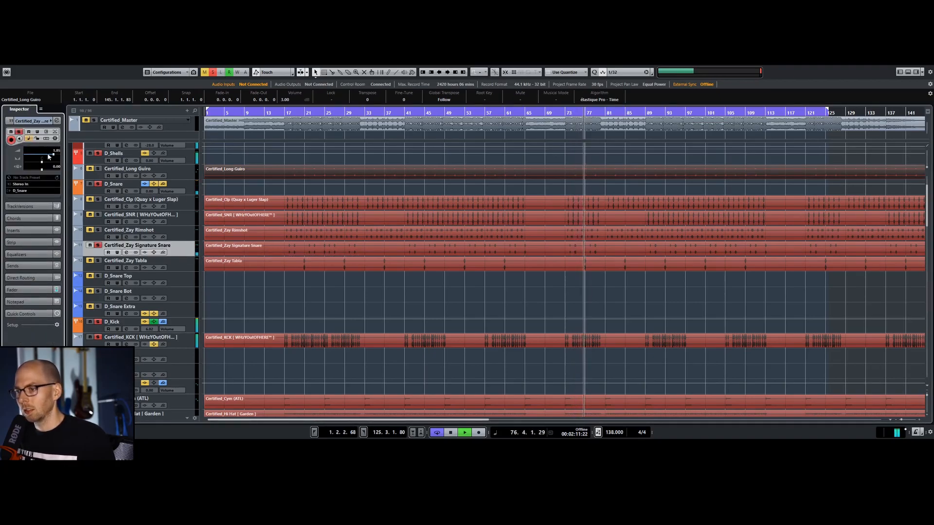
Audition Certified_Zay Rimshot and Certified_SNR in solo, keep only Certified_SNR from the snares, and restart from around bar 44.
{"action": "left_click", "coordinate": [98, 230]}
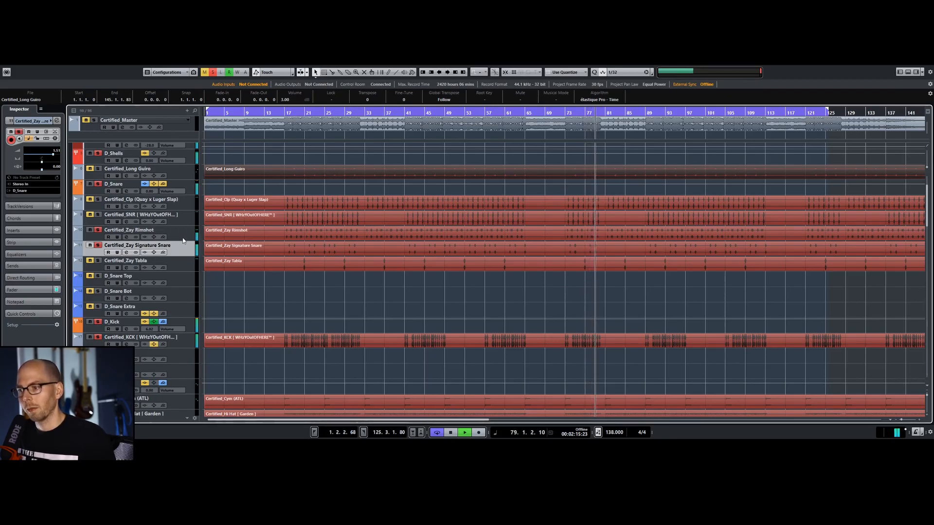
{"action": "left_click", "coordinate": [97, 215]}
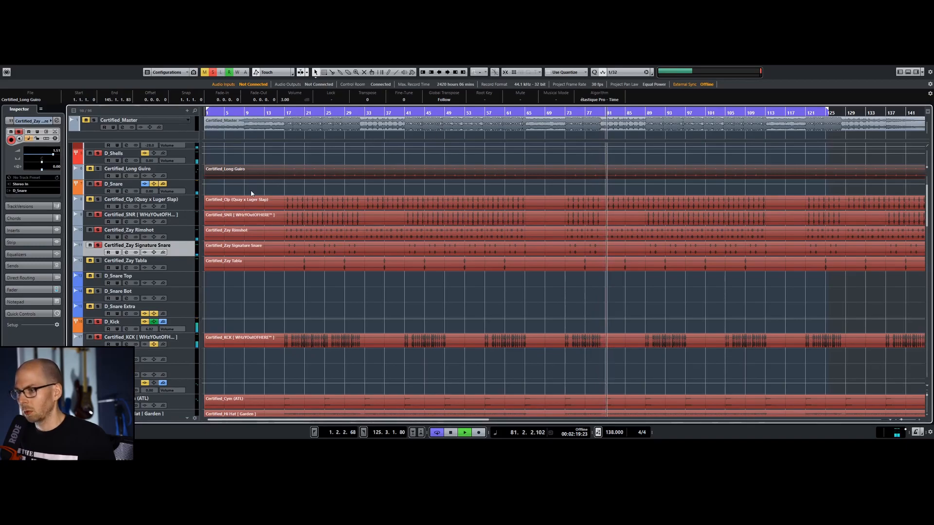
{"action": "left_click", "coordinate": [189, 216]}
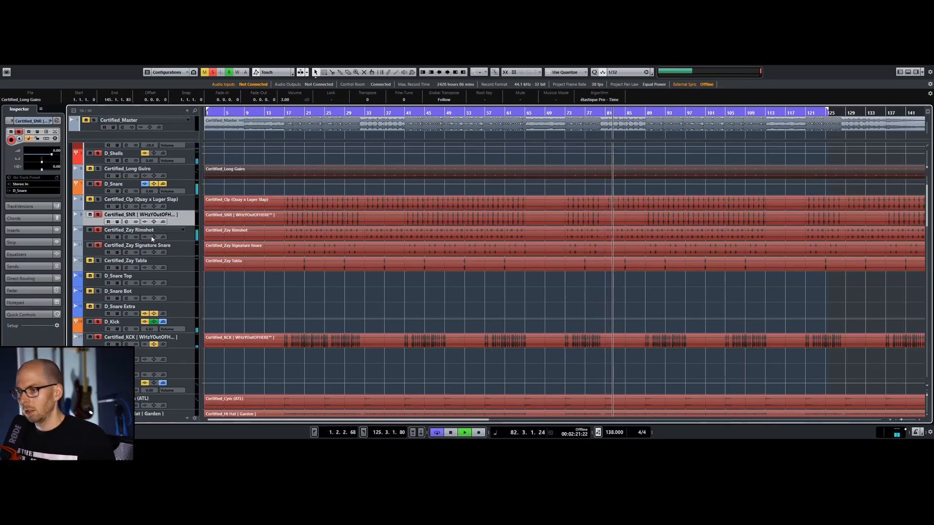
{"action": "left_click", "coordinate": [99, 246]}
{"action": "left_click", "coordinate": [422, 112]}
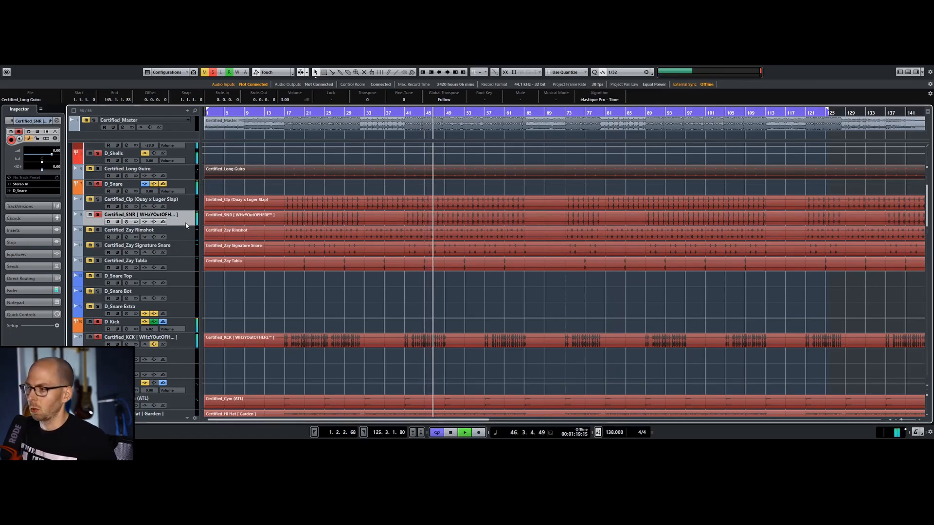
Compare Certified_Clp with Certified_SNR by soloing each in turn with the kick during playback.
{"action": "key", "text": "space"}
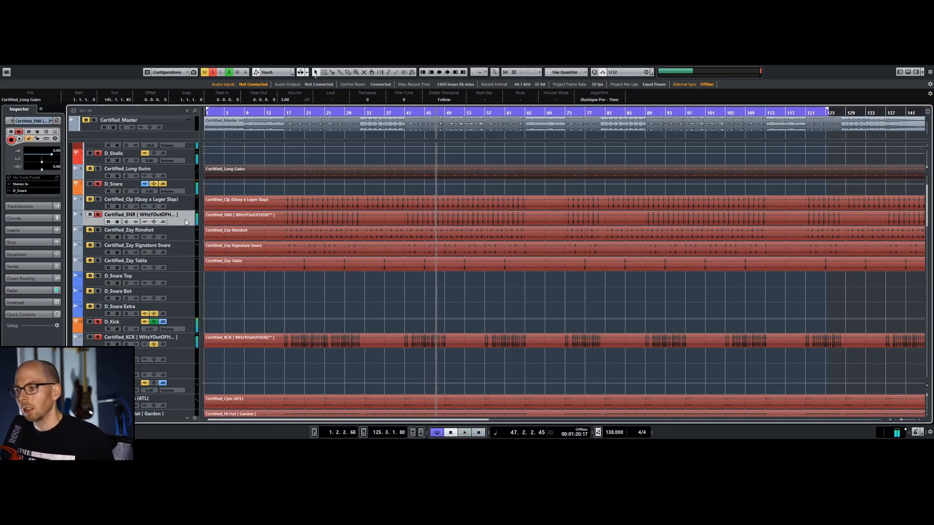
{"action": "left_click", "coordinate": [188, 203]}
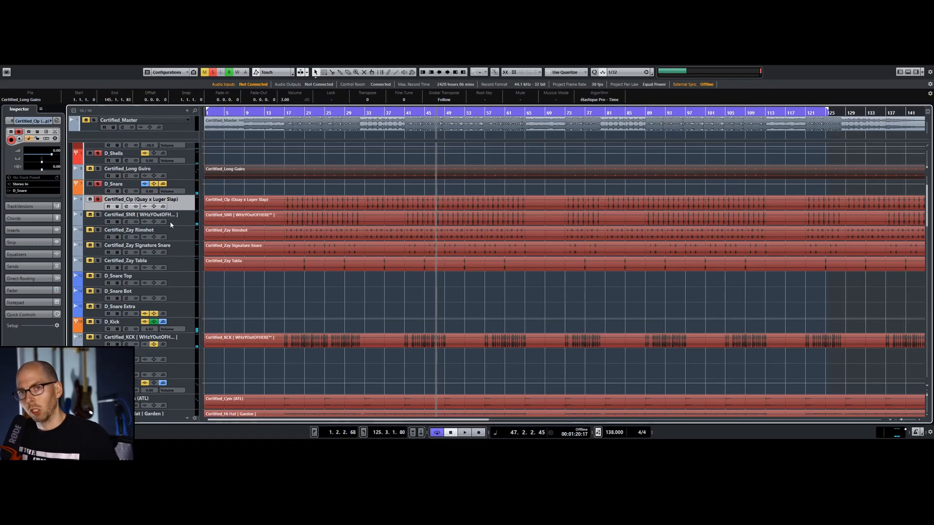
{"action": "key", "text": "space"}
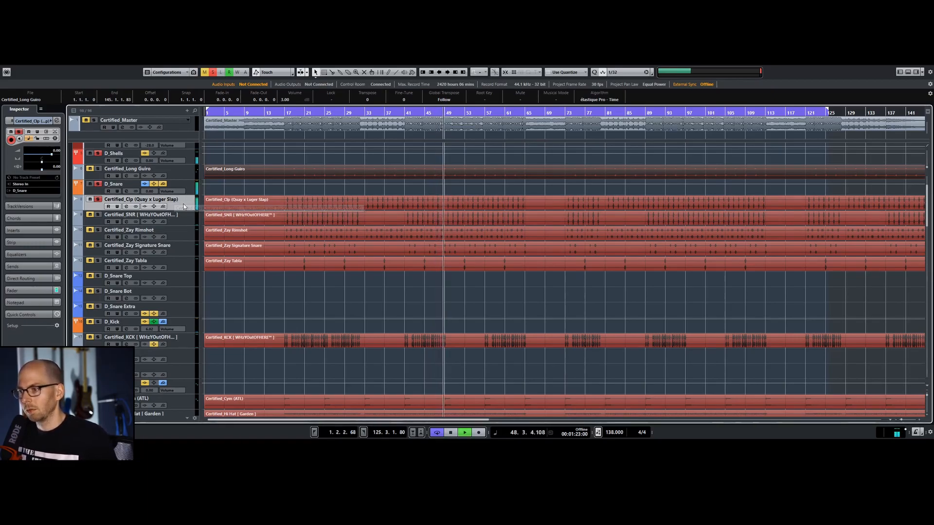
{"action": "left_click", "coordinate": [188, 220]}
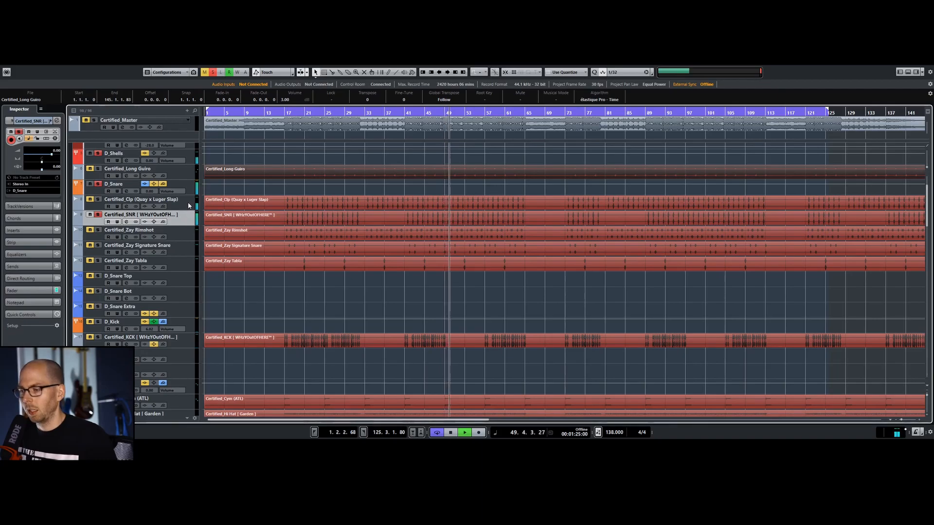
Raise Certified_Clp's volume slightly and solo it together with Certified_SNR, checking the pair without and with the kick.
{"action": "key", "text": "Up"}
{"action": "scroll", "coordinate": [55, 153], "scroll_direction": "up", "scroll_amount": 1}
{"action": "left_click", "coordinate": [97, 215]}
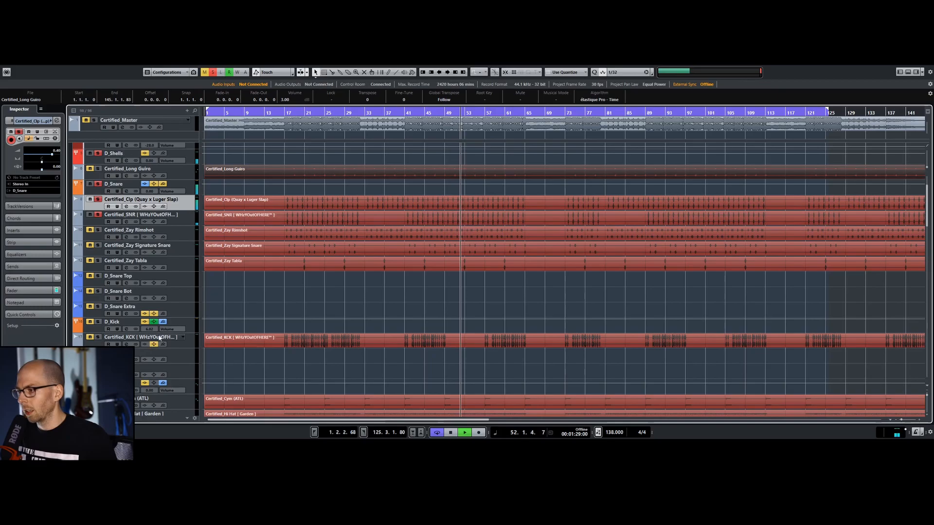
{"action": "left_click", "coordinate": [98, 323]}
{"action": "left_click", "coordinate": [97, 338]}
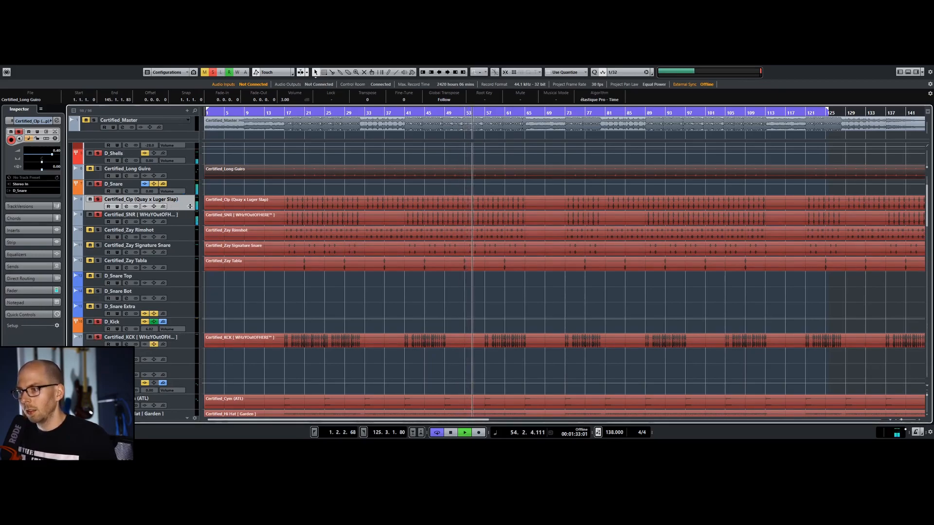
Look over D_Snare's sends, equalizer and inserts, and check the equalizer of Certified_Clp.
{"action": "left_click", "coordinate": [193, 191]}
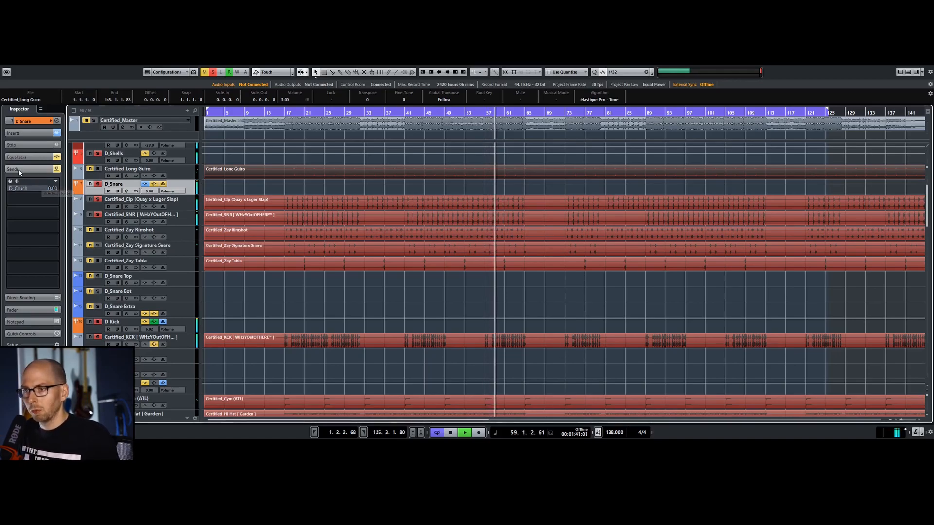
{"action": "left_click", "coordinate": [29, 157]}
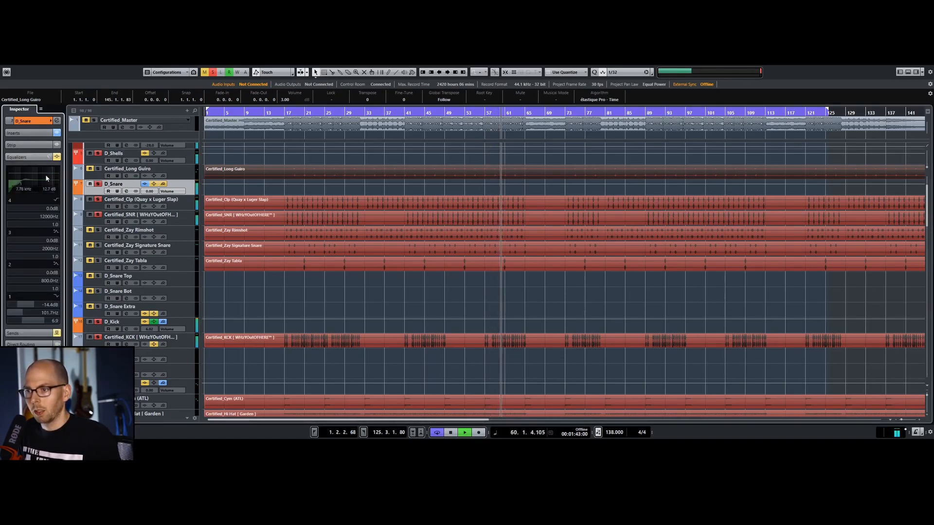
{"action": "left_click", "coordinate": [56, 122]}
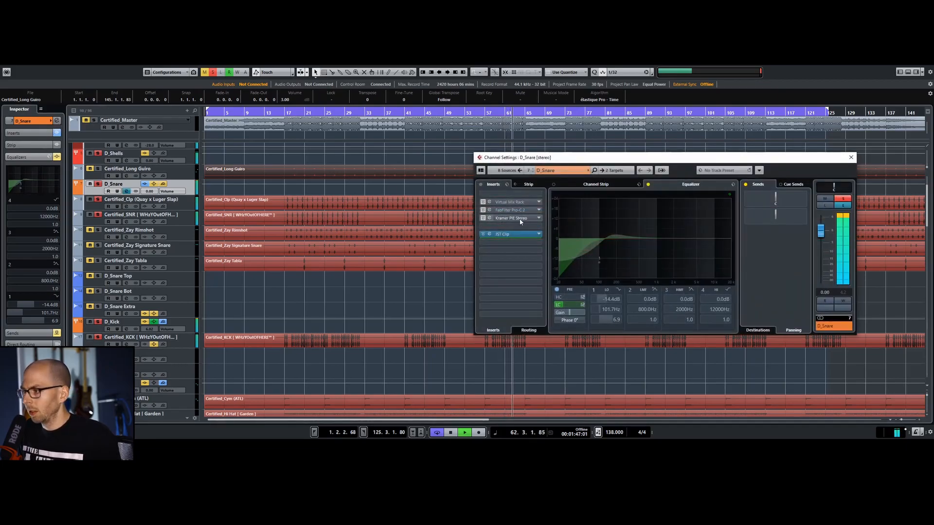
{"action": "left_click", "coordinate": [185, 203]}
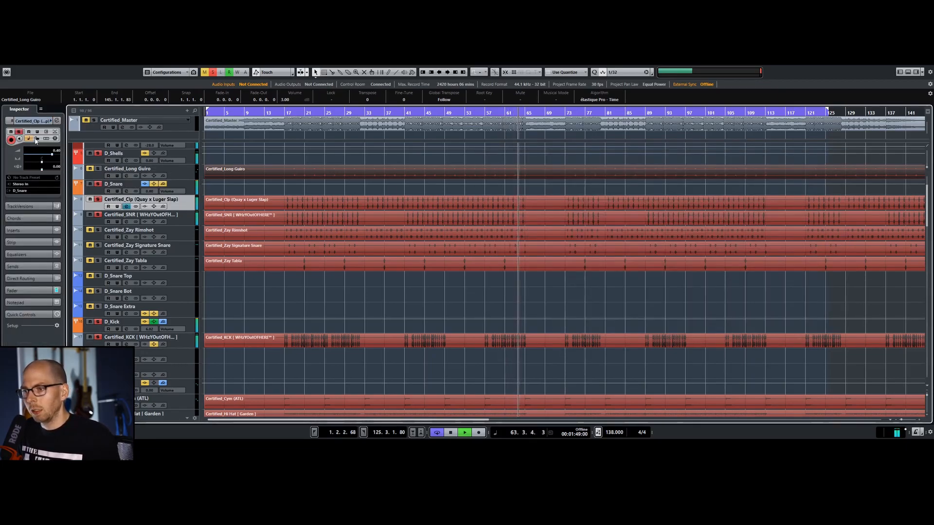
{"action": "left_click", "coordinate": [32, 254]}
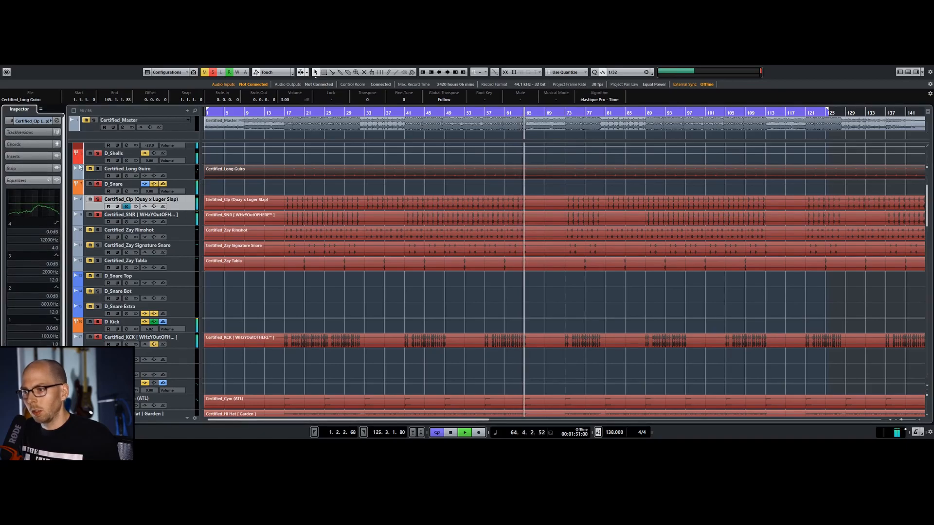
Open Certified_SNR's channel settings and boost equalizer band 2 by 12.9 dB at 145.8 Hz with a Q of 5.8.
{"action": "left_click", "coordinate": [185, 223]}
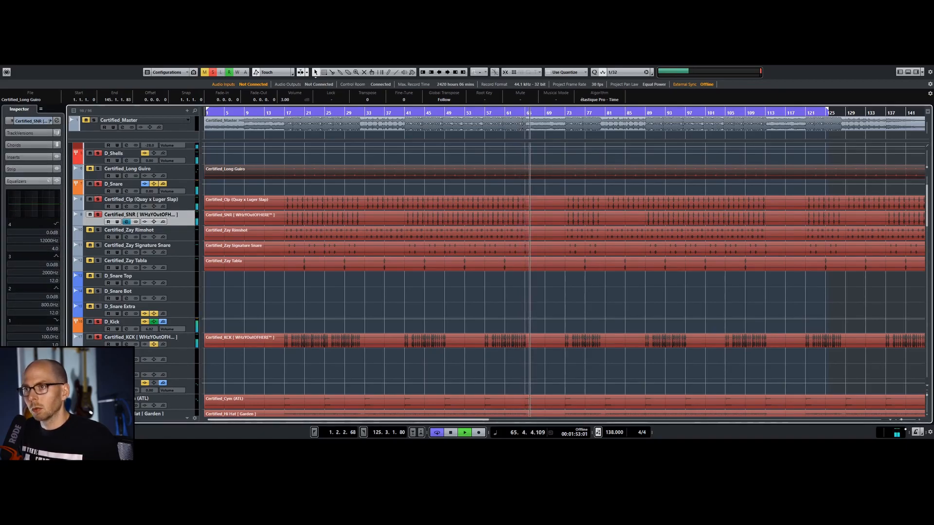
{"action": "left_click", "coordinate": [126, 222]}
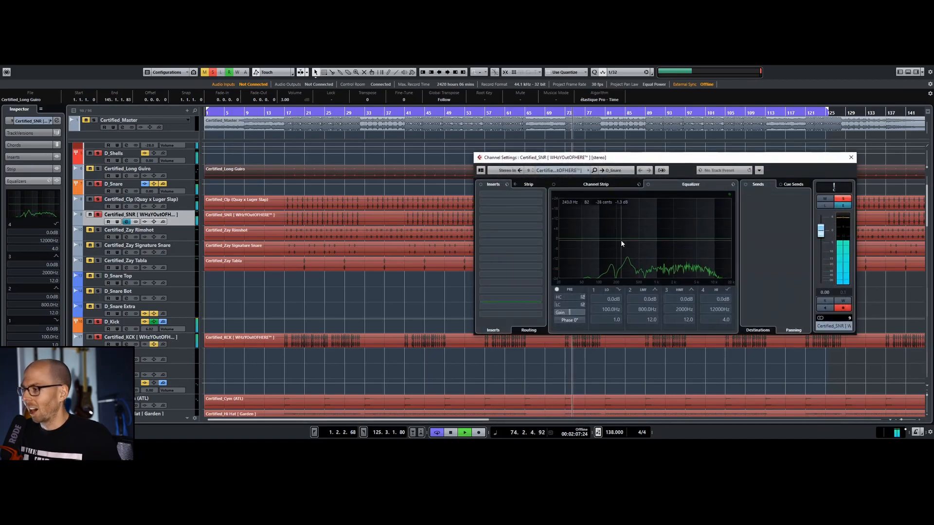
{"action": "left_click_drag", "start_coordinate": [622, 244], "coordinate": [609, 217]}
{"action": "scroll", "coordinate": [693, 231], "scroll_direction": "up", "scroll_amount": 5}
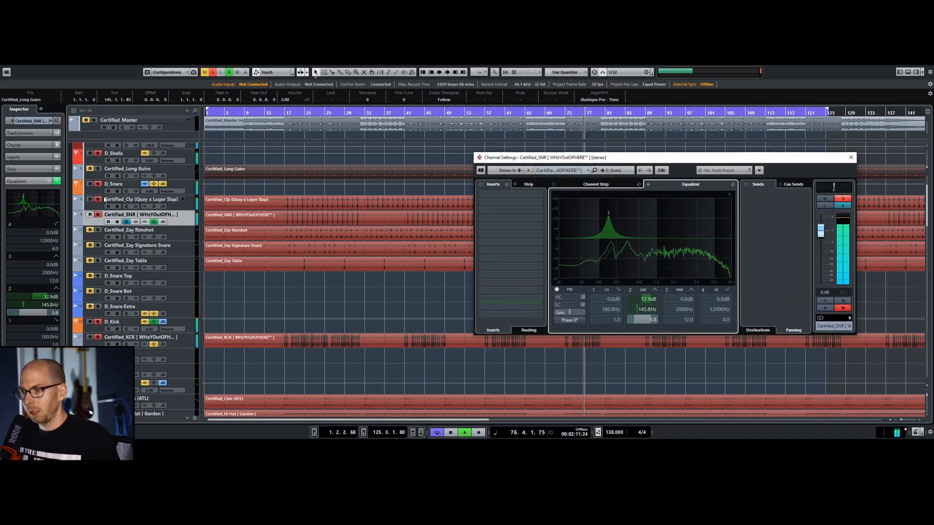
Unsolo Certified_Clp and push Certified_SNR's equalizer band 2 up to 19.2 dB at 159.1 Hz.
{"action": "left_click", "coordinate": [56, 121]}
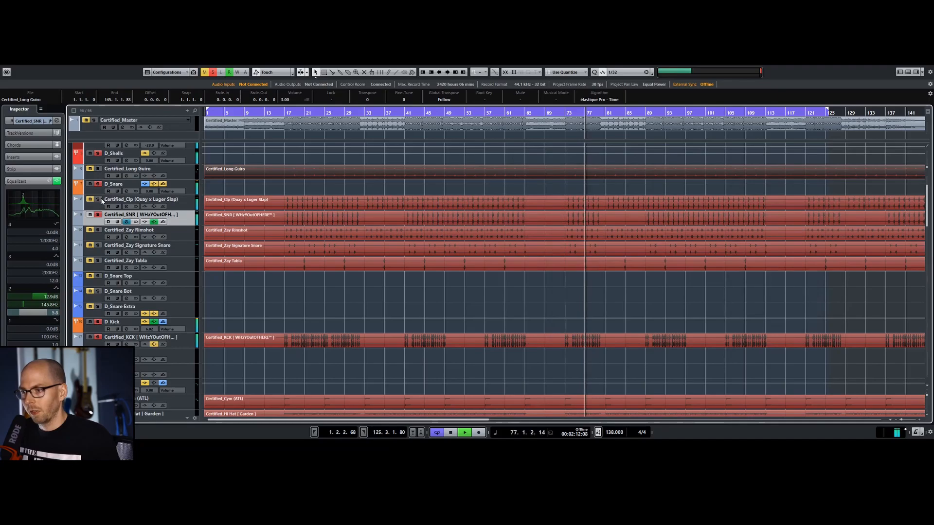
{"action": "left_click", "coordinate": [57, 122]}
{"action": "left_click_drag", "start_coordinate": [609, 214], "coordinate": [611, 206]}
{"action": "left_click_drag", "start_coordinate": [635, 157], "coordinate": [617, 261]}
Set the playback loop from about bar 43 to bar 56 and reopen Certified_SNR's channel settings clear of the loop range.
{"action": "left_click", "coordinate": [419, 114], "text": "ctrl"}
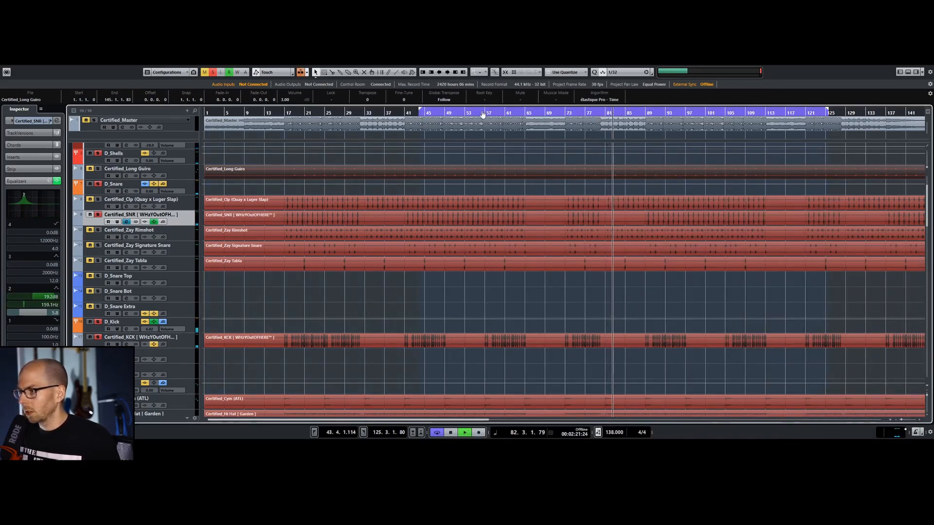
{"action": "left_click", "coordinate": [483, 114], "text": "alt"}
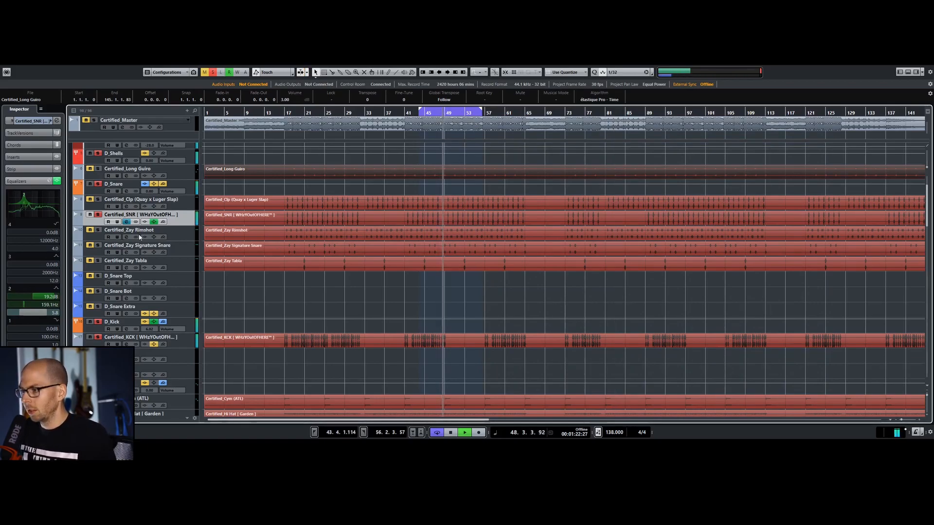
{"action": "key", "text": "e"}
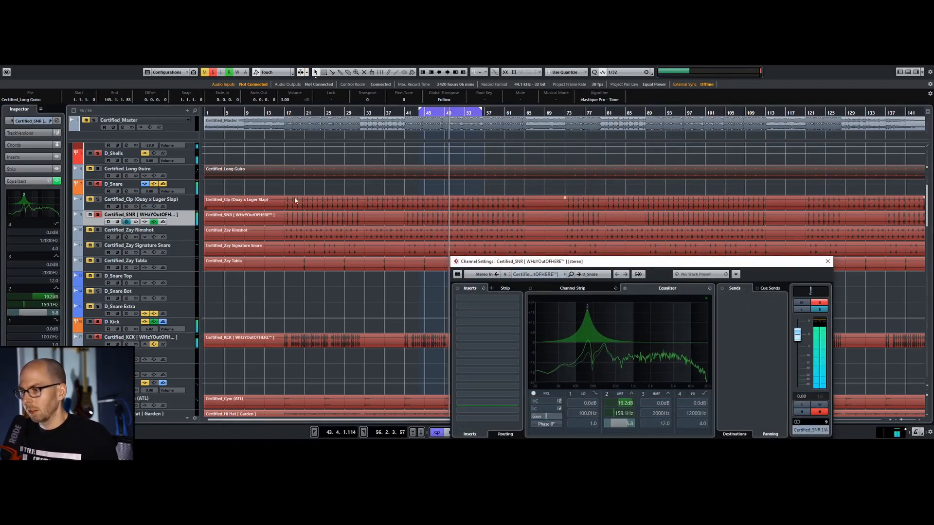
{"action": "left_click_drag", "start_coordinate": [535, 262], "coordinate": [473, 177]}
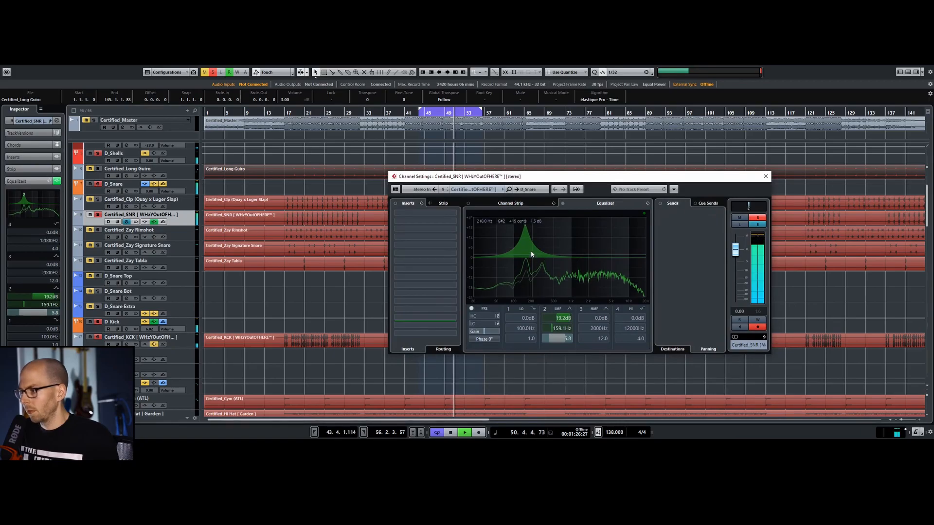
Set Certified_SNR's equalizer band 2 to 11.3 dB at 163.8 Hz and band 3 to 6.1 dB at 320.7 Hz with Q 5.1.
{"action": "mouse_move", "coordinate": [525, 225]}
{"action": "left_mouse_down"}
{"action": "mouse_move", "coordinate": [526, 235]}
{"action": "mouse_move", "coordinate": [543, 235]}
{"action": "mouse_move", "coordinate": [526, 239]}
{"action": "left_mouse_up"}
{"action": "left_click_drag", "start_coordinate": [576, 262], "coordinate": [545, 248]}
{"action": "scroll", "coordinate": [543, 247], "scroll_direction": "down", "scroll_amount": 3}
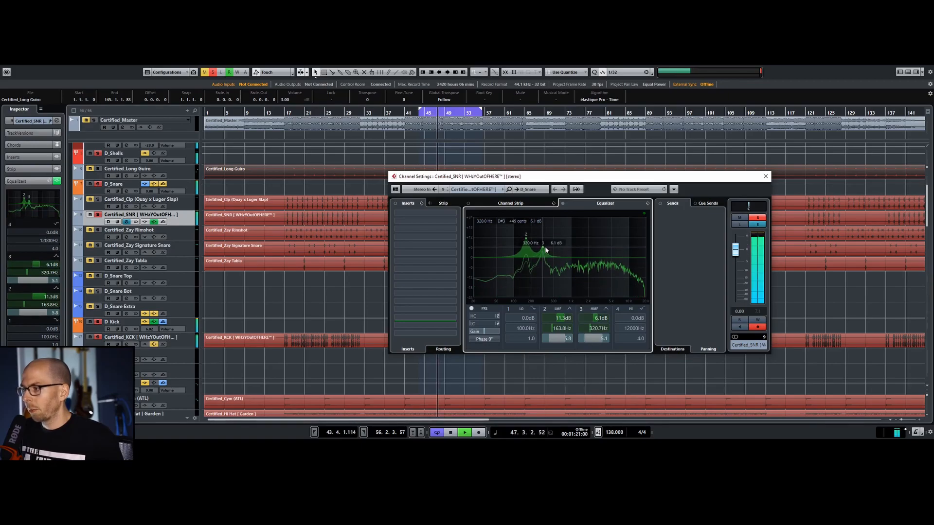
Load the EnvelopeShaper in Certified_SNR's channel strip and resume the looped playback.
{"action": "left_click", "coordinate": [512, 203]}
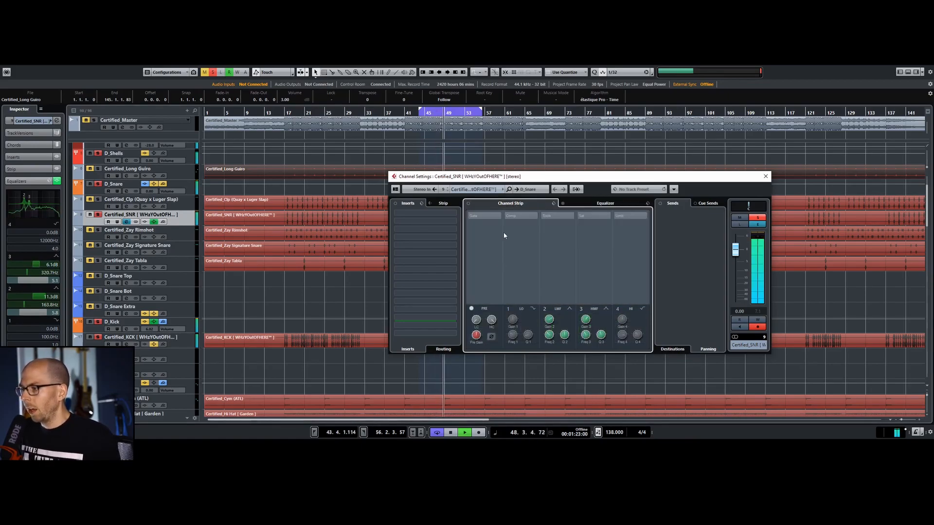
{"action": "left_click", "coordinate": [551, 218]}
{"action": "key", "text": "space"}
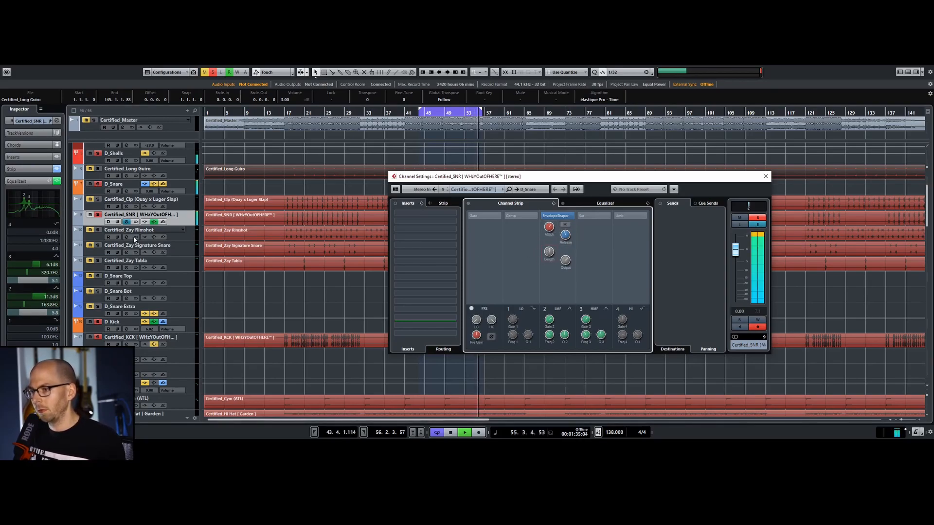
Boost Certified_SNR's equalizer band 4 by 3.7 dB at 4995 Hz during loop playback and close its channel settings.
{"action": "left_click_drag", "start_coordinate": [52, 202], "coordinate": [46, 203]}
{"action": "key", "text": "space"}
{"action": "left_click", "coordinate": [57, 120]}
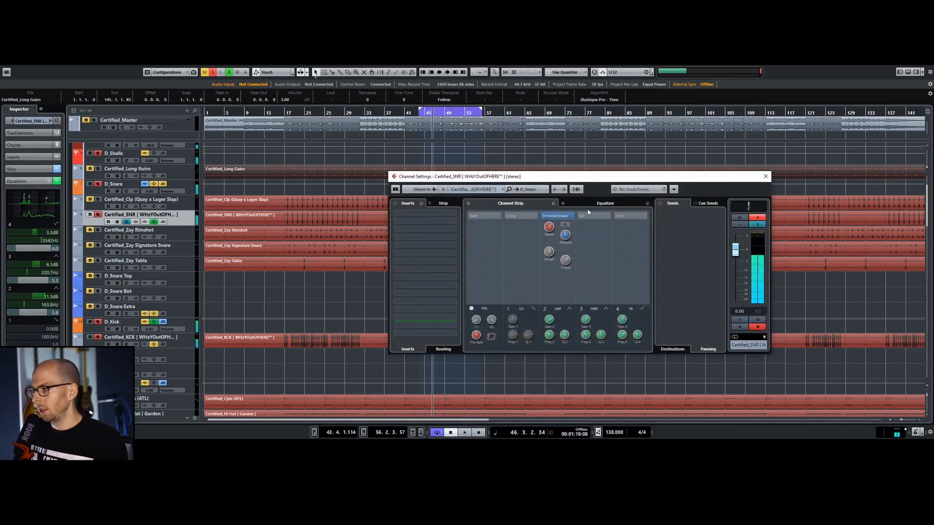
{"action": "left_click", "coordinate": [603, 204]}
{"action": "key", "text": "space"}
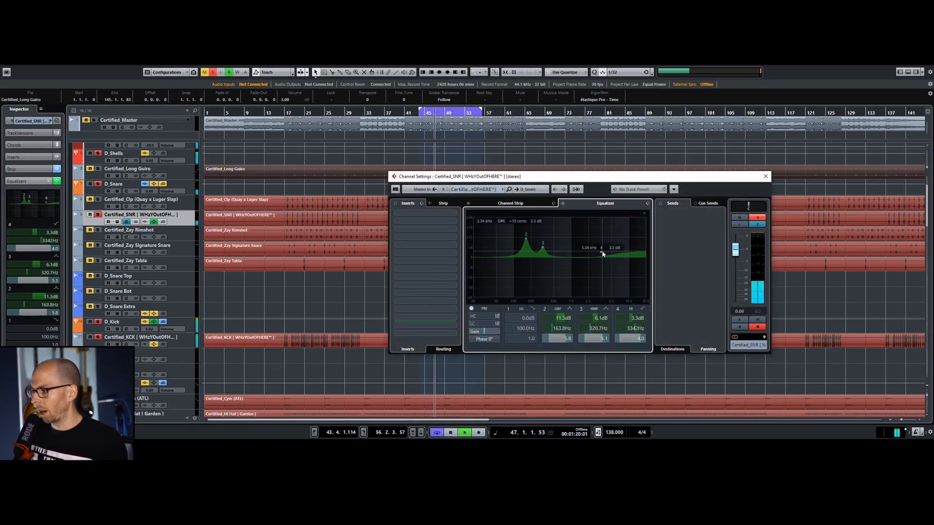
{"action": "mouse_move", "coordinate": [604, 250]}
{"action": "left_mouse_down"}
{"action": "mouse_move", "coordinate": [592, 254]}
{"action": "mouse_move", "coordinate": [612, 250]}
{"action": "left_mouse_up"}
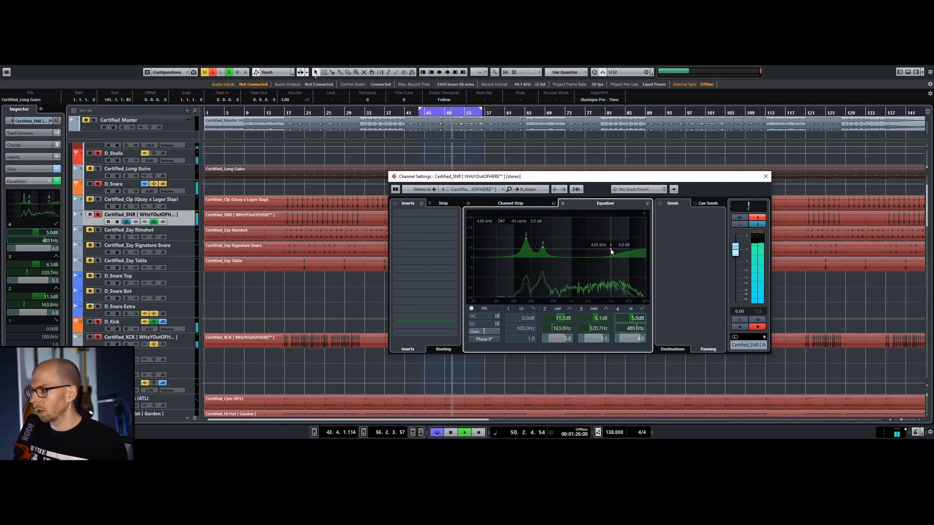
{"action": "left_click_drag", "start_coordinate": [614, 249], "coordinate": [611, 251]}
{"action": "left_click", "coordinate": [765, 176]}
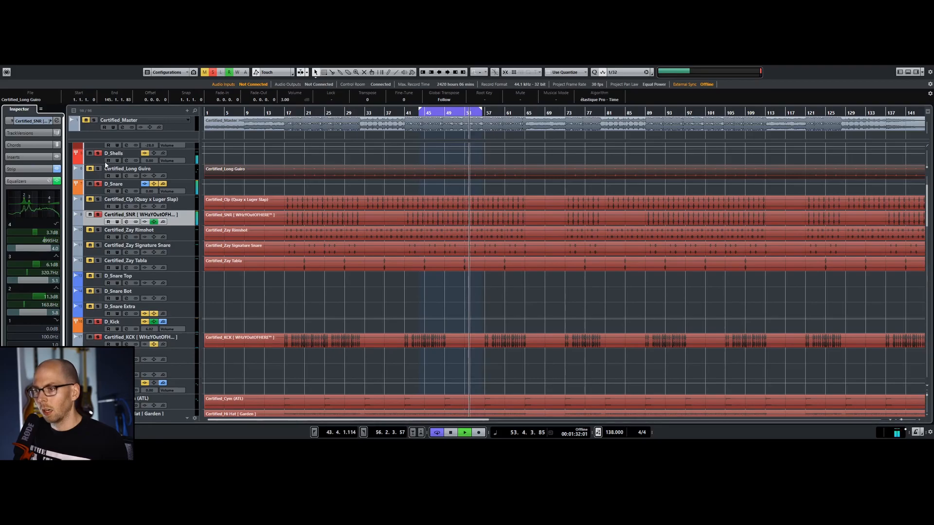
Play the loop with Certified_Clp (Quay x Luger Slap) soloed alongside the snare and kick, and show its volume setting.
{"action": "scroll", "coordinate": [222, 365], "scroll_direction": "down", "scroll_amount": 5}
{"action": "scroll", "coordinate": [164, 326], "scroll_direction": "down", "scroll_amount": 5}
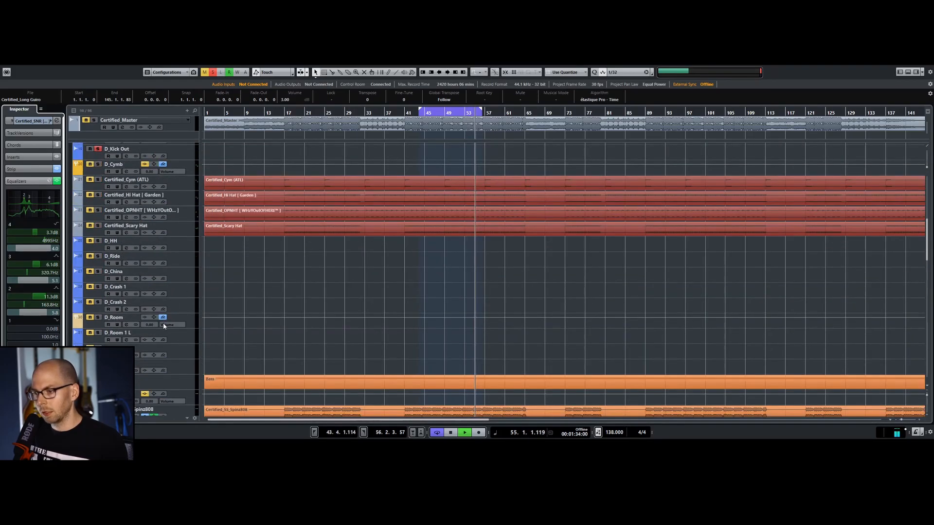
{"action": "scroll", "coordinate": [312, 302], "scroll_direction": "up", "scroll_amount": 6}
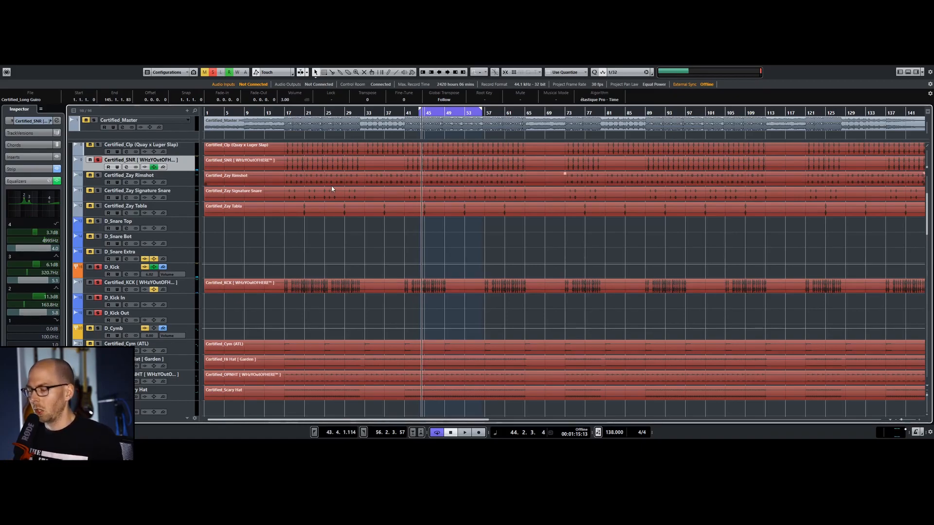
{"action": "key", "text": "space"}
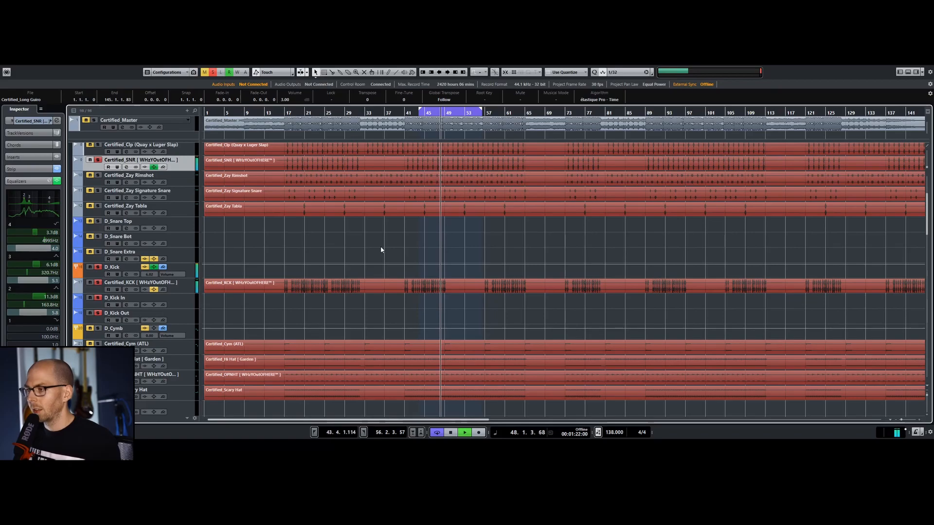
{"action": "scroll", "coordinate": [381, 246], "scroll_direction": "up", "scroll_amount": 2}
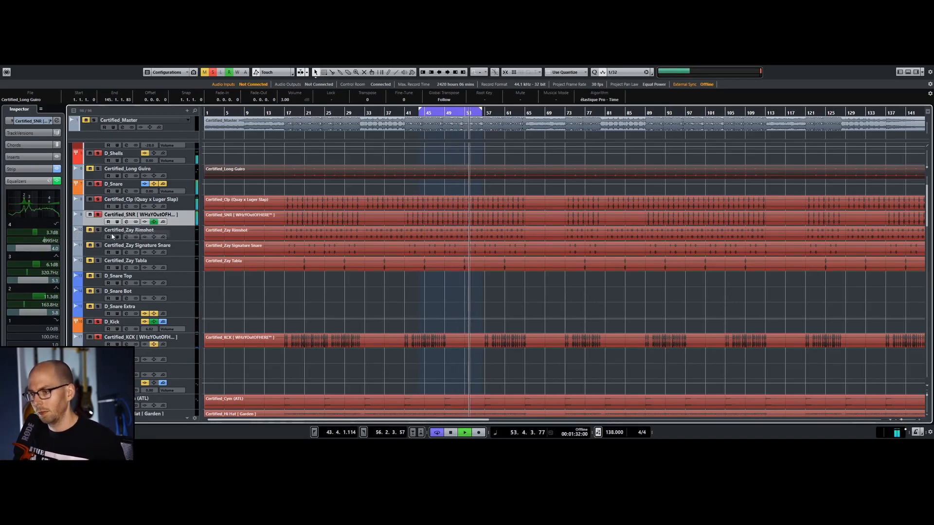
{"action": "left_click", "coordinate": [186, 204]}
{"action": "left_click", "coordinate": [33, 121]}
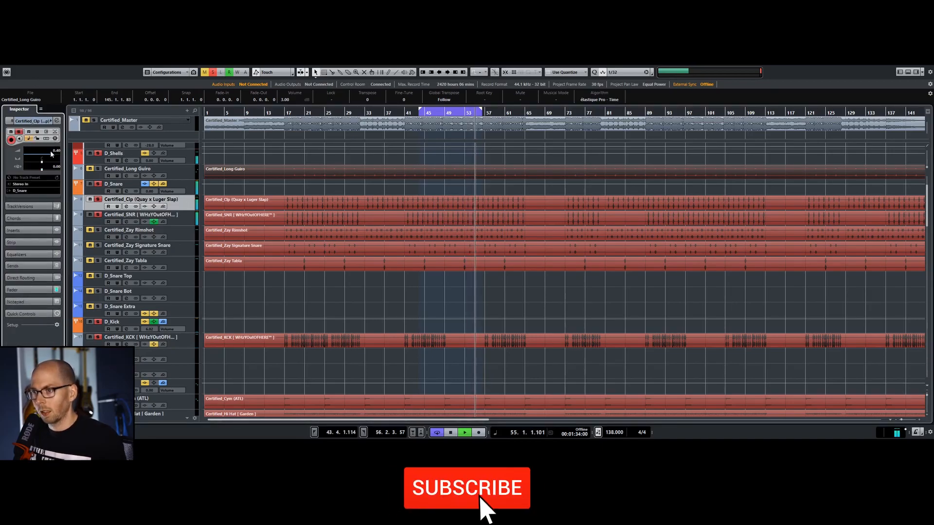
Lower Certified_SNR's volume slightly and add Certified_Zay Rimshot, Certified_Zay Signature Snare and Certified_Zay Tabla to the soloed tracks.
{"action": "key", "text": "Down"}
{"action": "scroll", "coordinate": [54, 151], "scroll_direction": "down", "scroll_amount": 1}
{"action": "left_click", "coordinate": [90, 230]}
{"action": "left_click", "coordinate": [90, 246]}
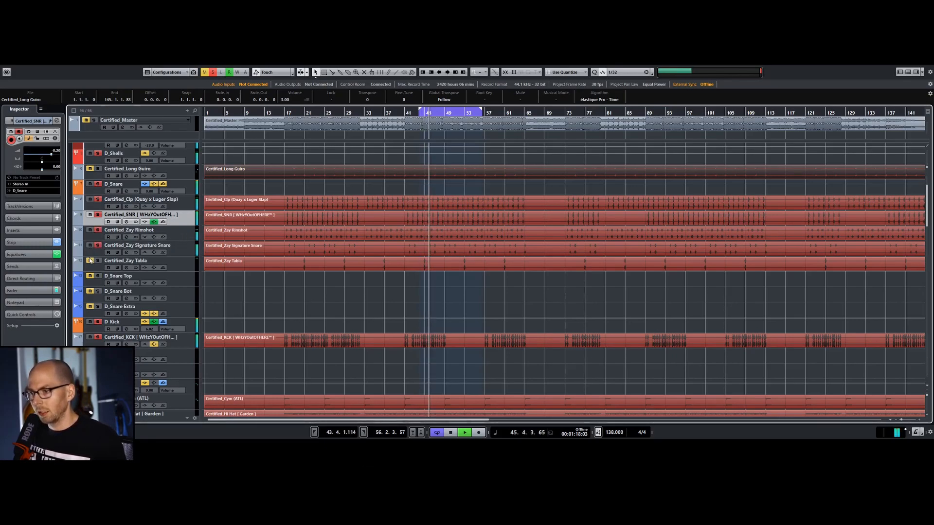
{"action": "left_click", "coordinate": [90, 261]}
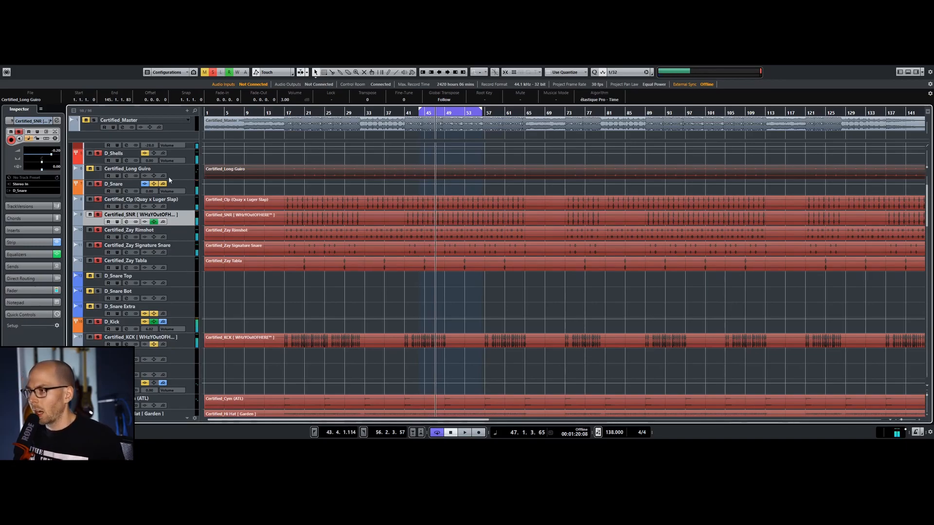
Listen to the soloed snare layers together from about bar 20.
{"action": "left_click", "coordinate": [302, 112]}
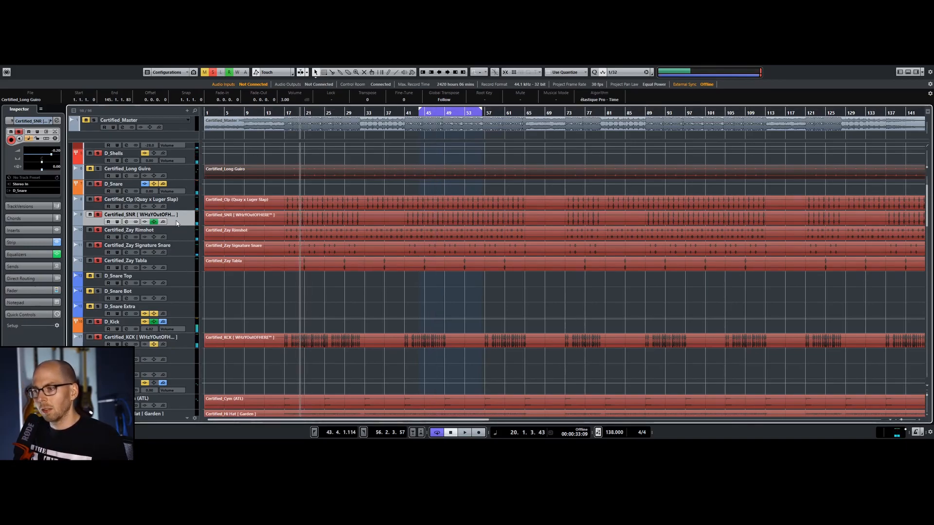
{"action": "key", "text": "space"}
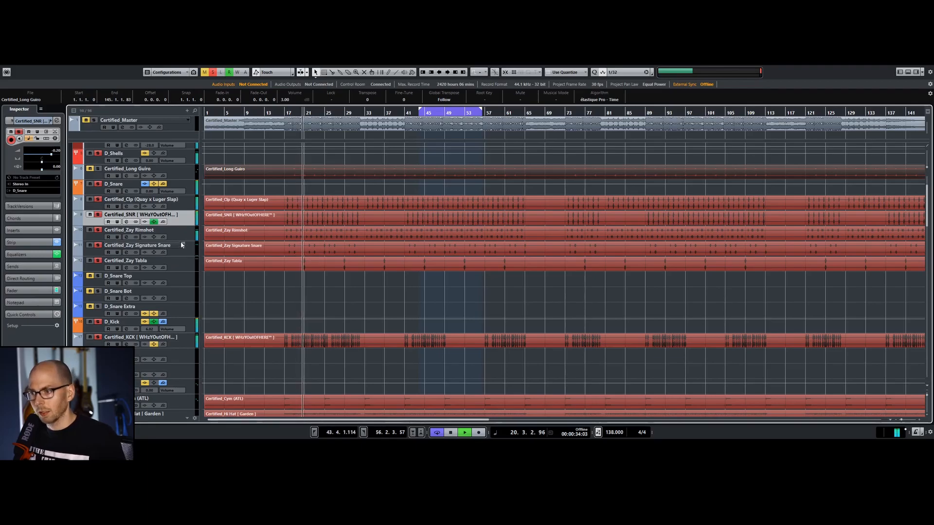
{"action": "key", "text": "space"}
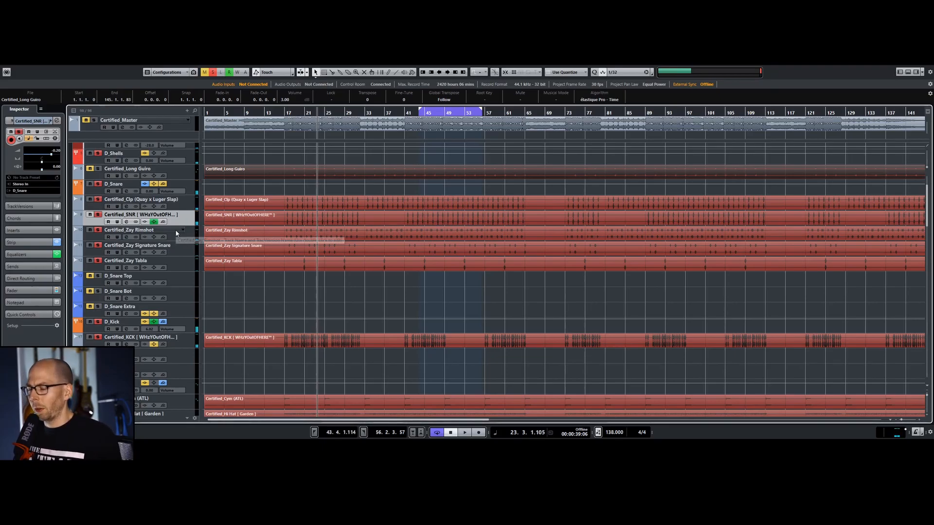
Solo the Certified looperman track in the Production folder together with the drum layers.
{"action": "scroll", "coordinate": [292, 256], "scroll_direction": "up", "scroll_amount": 3}
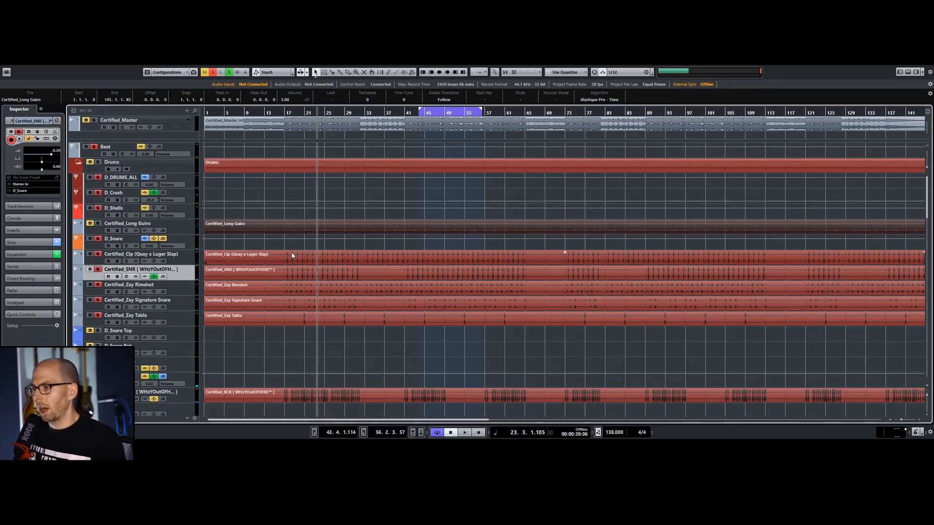
{"action": "scroll", "coordinate": [292, 256], "scroll_direction": "down", "scroll_amount": 6}
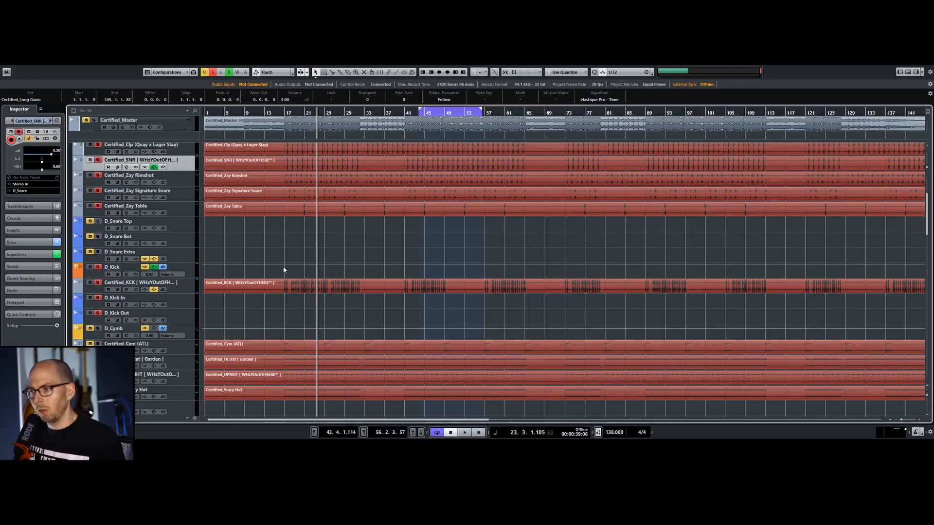
{"action": "scroll", "coordinate": [249, 249], "scroll_direction": "down", "scroll_amount": 20}
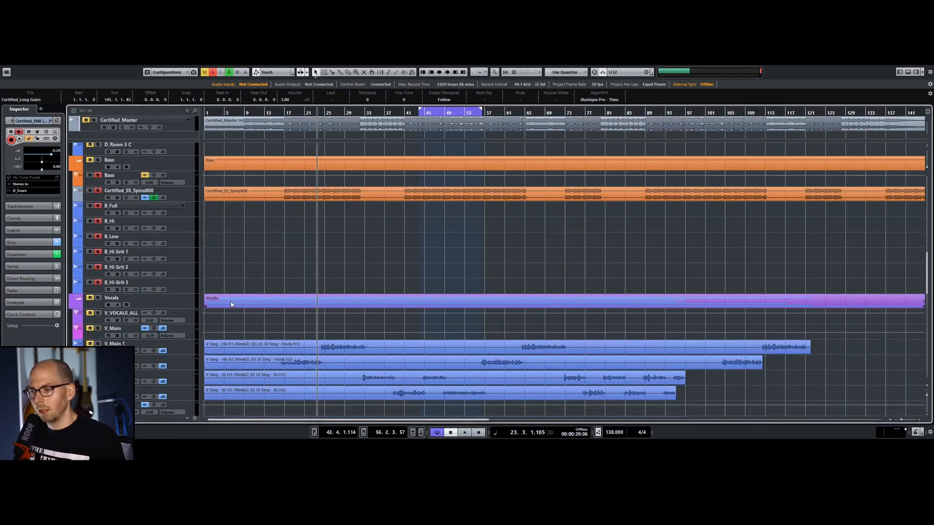
{"action": "scroll", "coordinate": [231, 305], "scroll_direction": "down", "scroll_amount": 3}
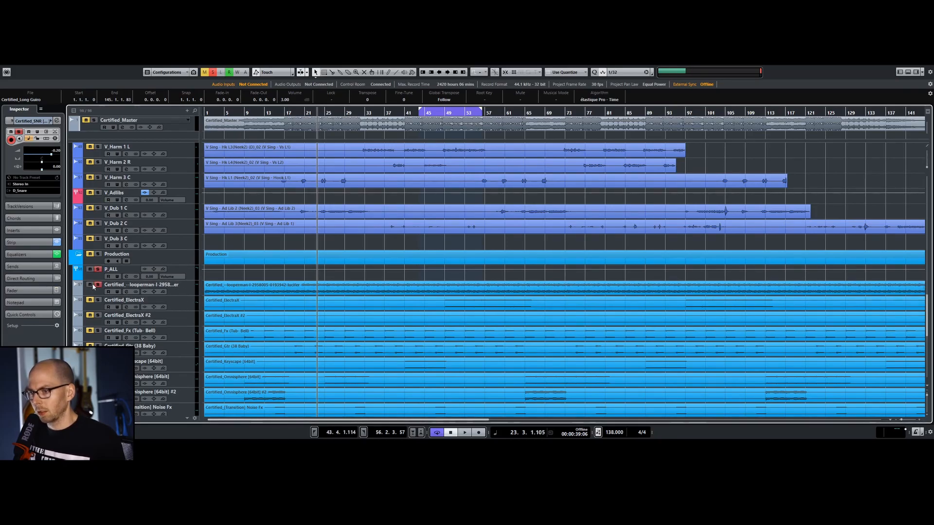
{"action": "scroll", "coordinate": [271, 298], "scroll_direction": "up", "scroll_amount": 6}
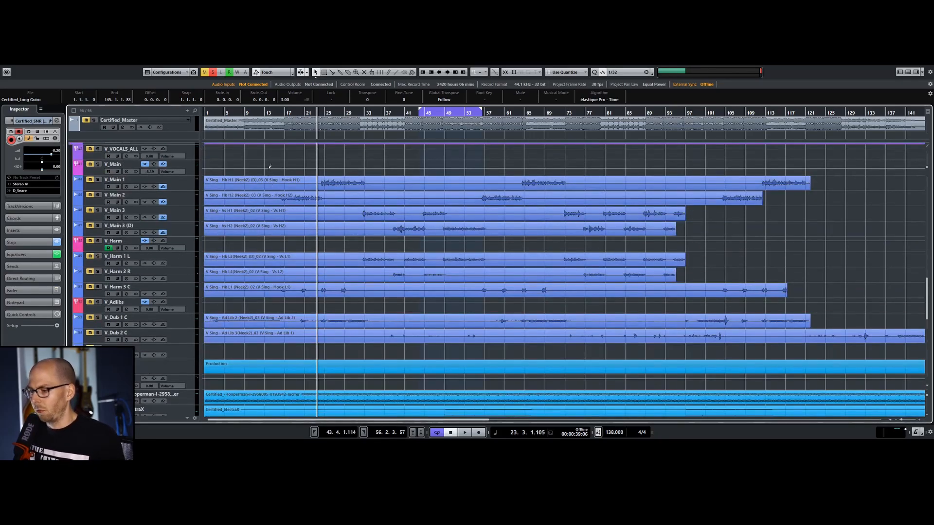
Move the playback position to about bar 17 and listen to the drums with the looperman part.
{"action": "left_click", "coordinate": [273, 120]}
{"action": "left_click_drag", "start_coordinate": [272, 114], "coordinate": [241, 114]}
{"action": "key", "text": "space"}
{"action": "scroll", "coordinate": [246, 308], "scroll_direction": "up", "scroll_amount": 6}
{"action": "scroll", "coordinate": [246, 307], "scroll_direction": "up", "scroll_amount": 15}
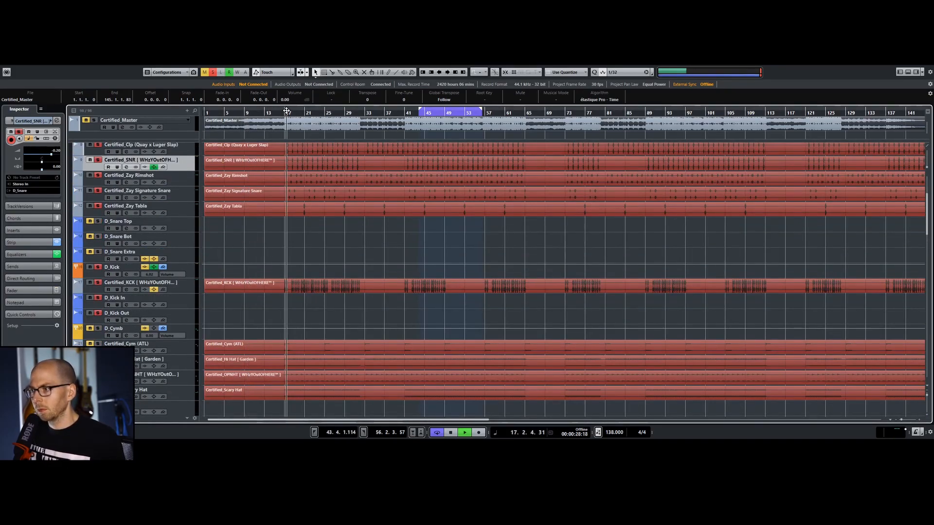
Rebalance the volumes of the Certified_Zay snare layers during playback, starting from Certified_Zay Rimshot.
{"action": "scroll", "coordinate": [293, 340], "scroll_direction": "up", "scroll_amount": 3}
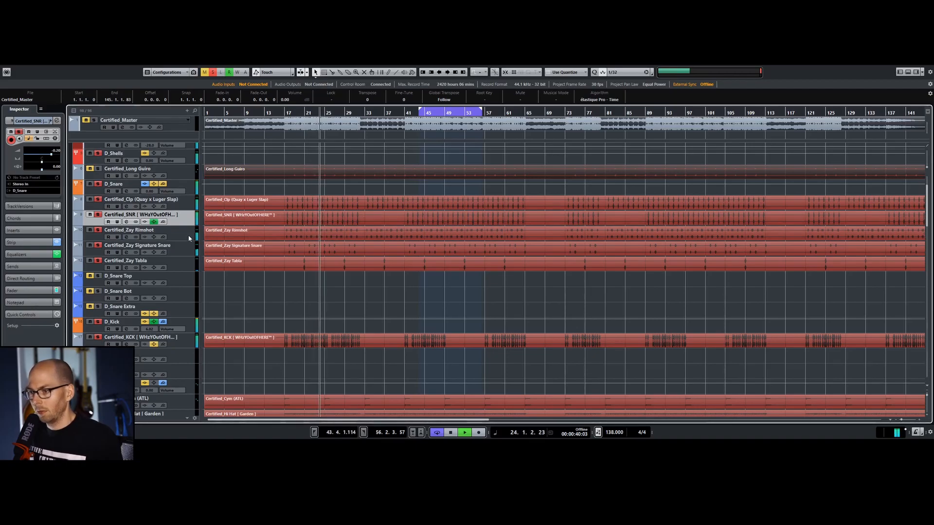
{"action": "left_click", "coordinate": [173, 231]}
{"action": "left_click", "coordinate": [47, 154]}
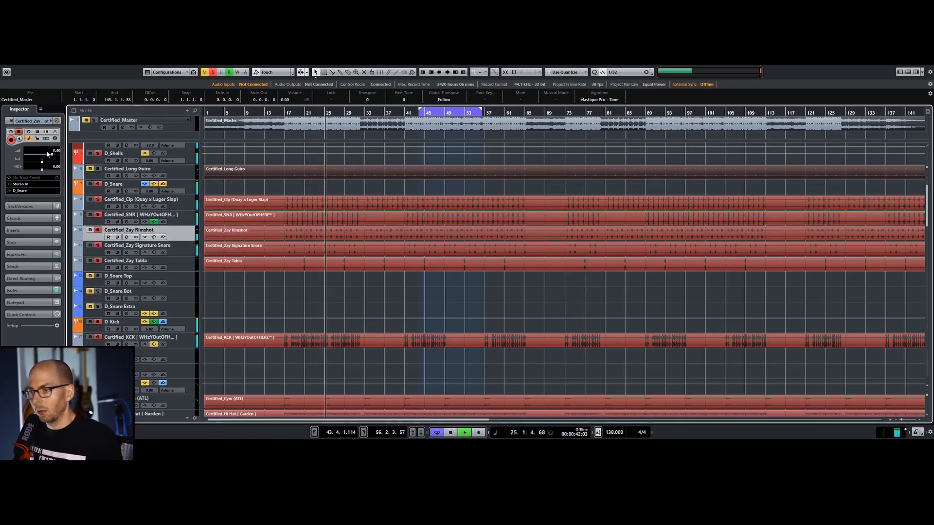
{"action": "left_click", "coordinate": [184, 254]}
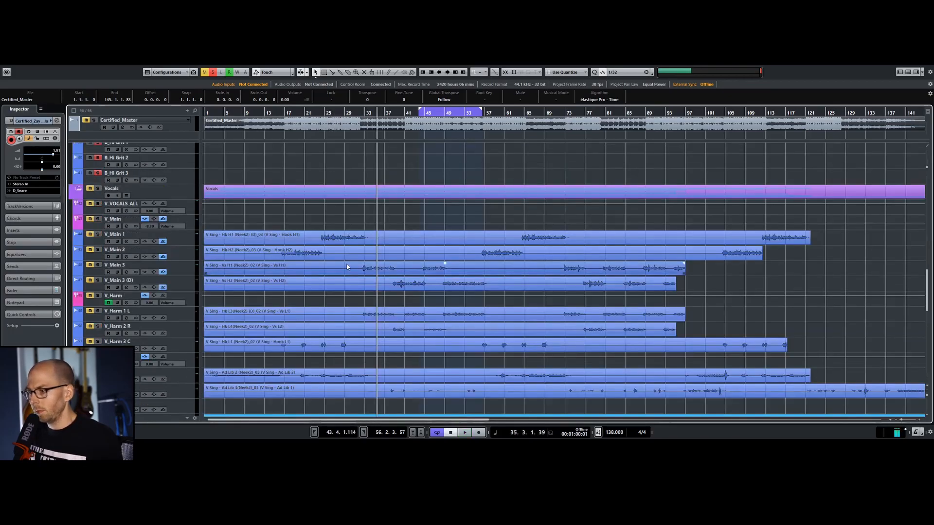
Solo Certified_Fx (Tub- Bell) among the production tracks and resume playback.
{"action": "scroll", "coordinate": [240, 267], "scroll_direction": "down", "scroll_amount": 10}
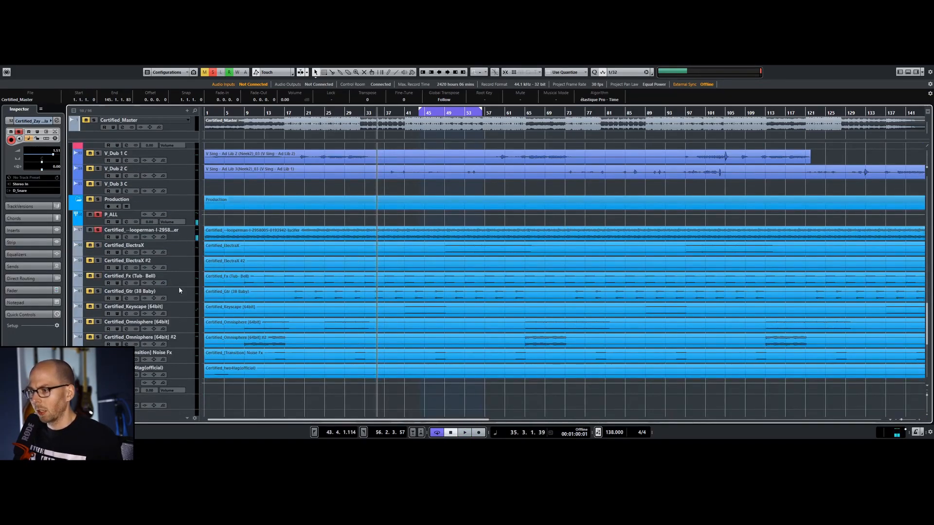
{"action": "left_click", "coordinate": [186, 281]}
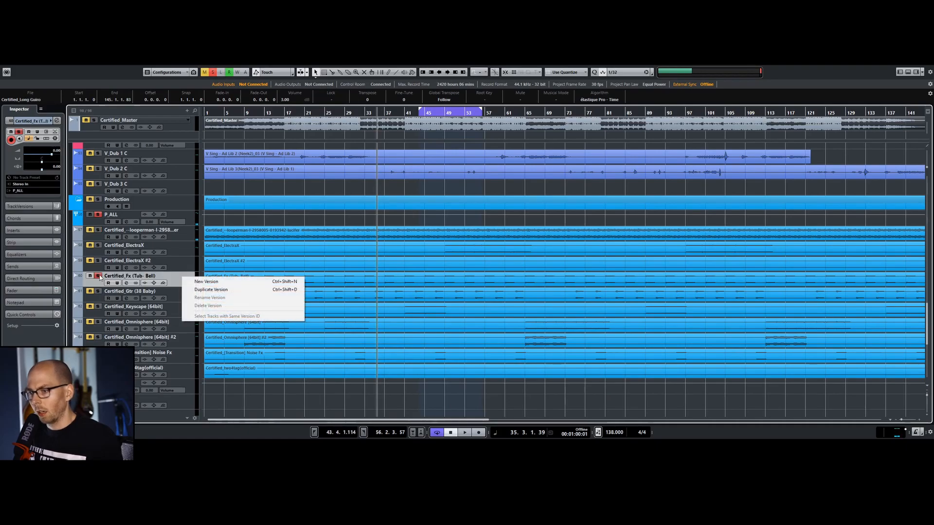
{"action": "left_click", "coordinate": [100, 278]}
{"action": "key", "text": "space"}
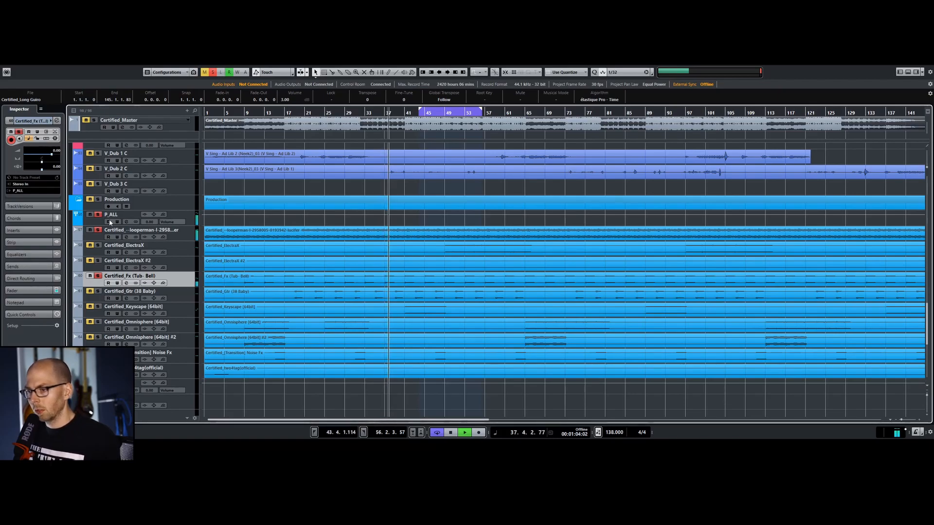
Clear all solos, solo only Certified_Fx (Tub- Bell), and play it from about bar 36.
{"action": "key", "text": "space"}
{"action": "left_click", "coordinate": [212, 72]}
{"action": "left_click", "coordinate": [98, 277]}
{"action": "left_click", "coordinate": [384, 112]}
{"action": "key", "text": "space"}
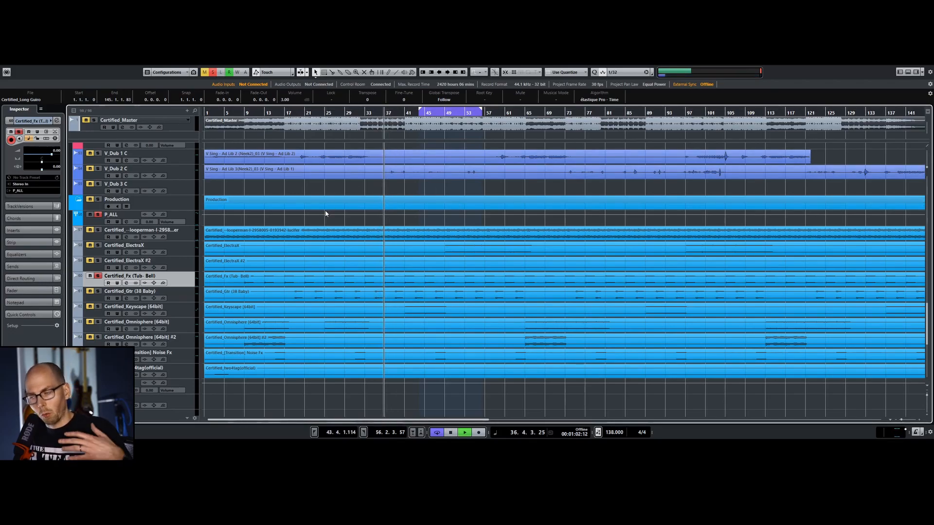
Add an active send from Certified_Fx (Tub- Bell) to FX 7-LexHall and set its level to -9.54 dB.
{"action": "left_click", "coordinate": [20, 267]}
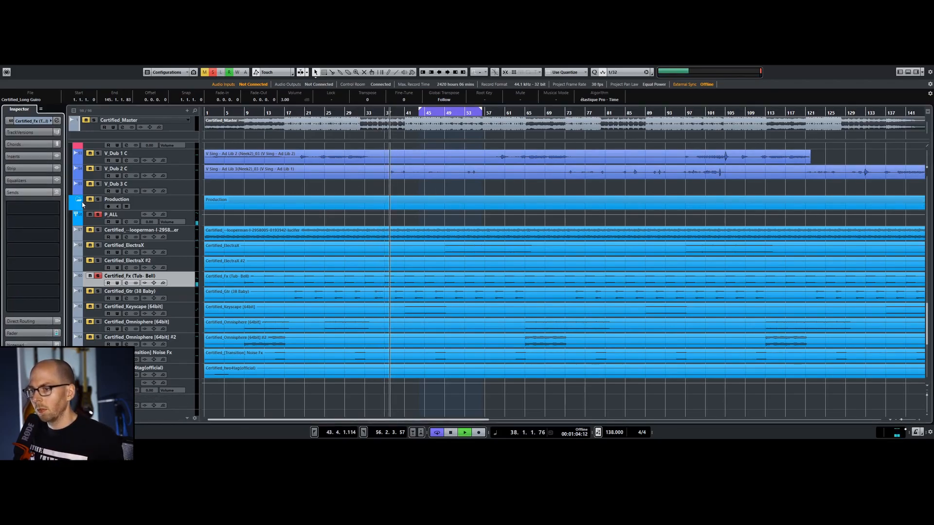
{"action": "left_click", "coordinate": [52, 208]}
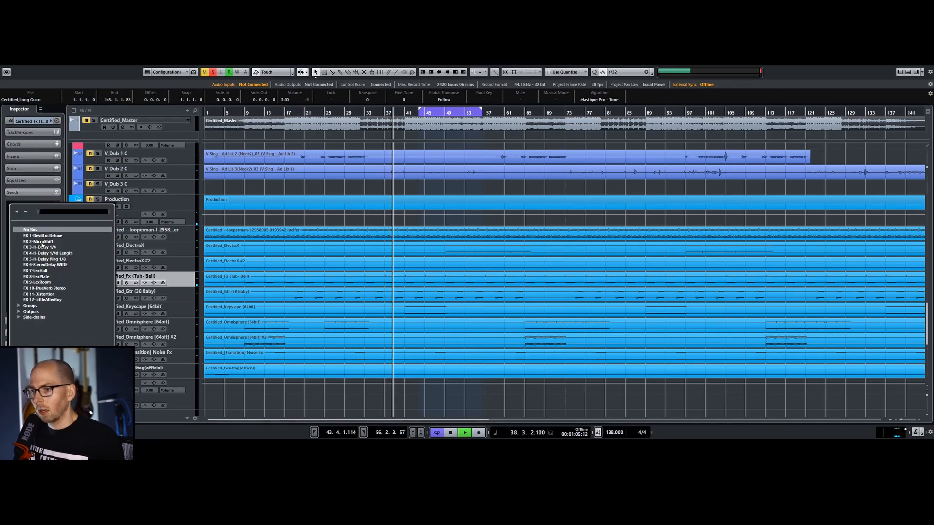
{"action": "left_click", "coordinate": [52, 271]}
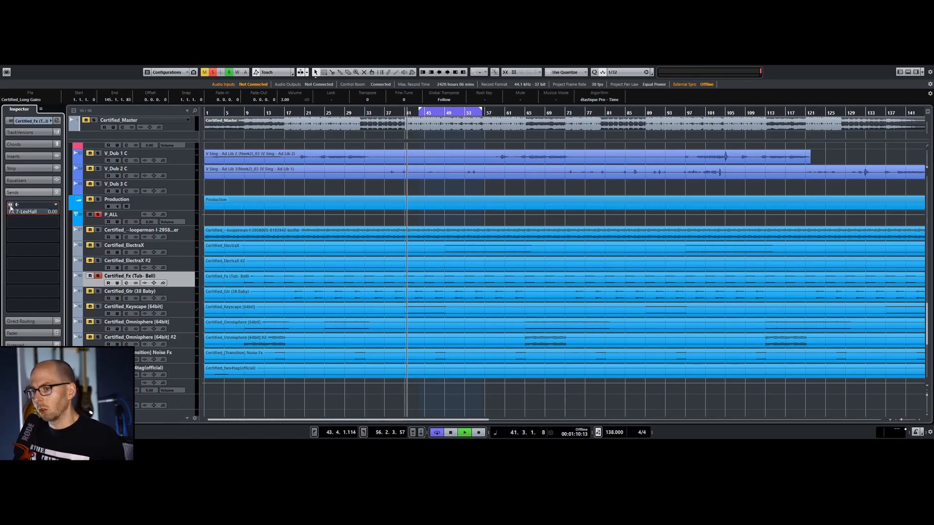
{"action": "key", "text": "space"}
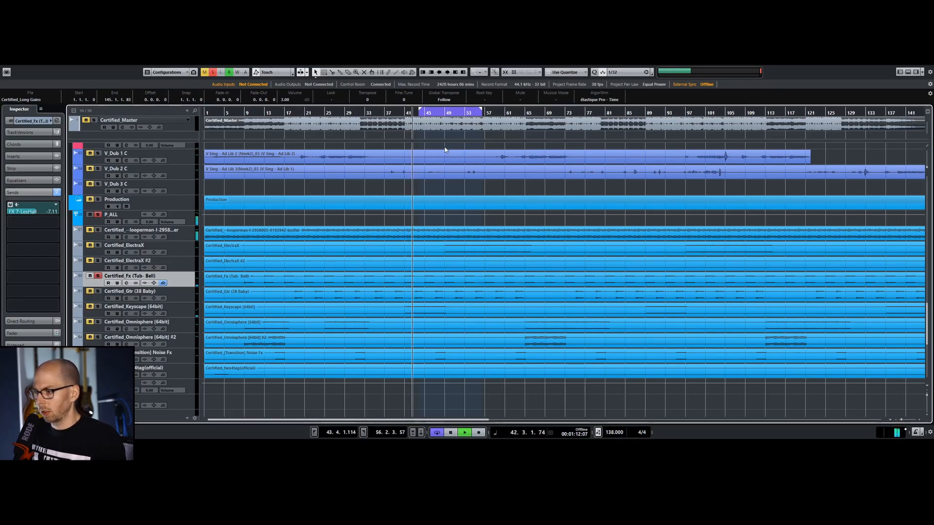
{"action": "scroll", "coordinate": [30, 211], "scroll_direction": "down", "scroll_amount": 3}
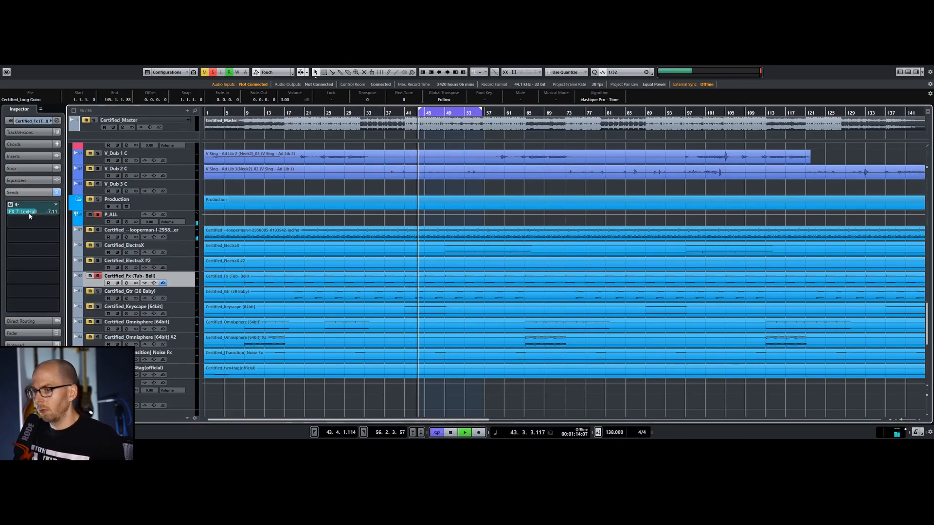
{"action": "scroll", "coordinate": [32, 213], "scroll_direction": "down", "scroll_amount": 3}
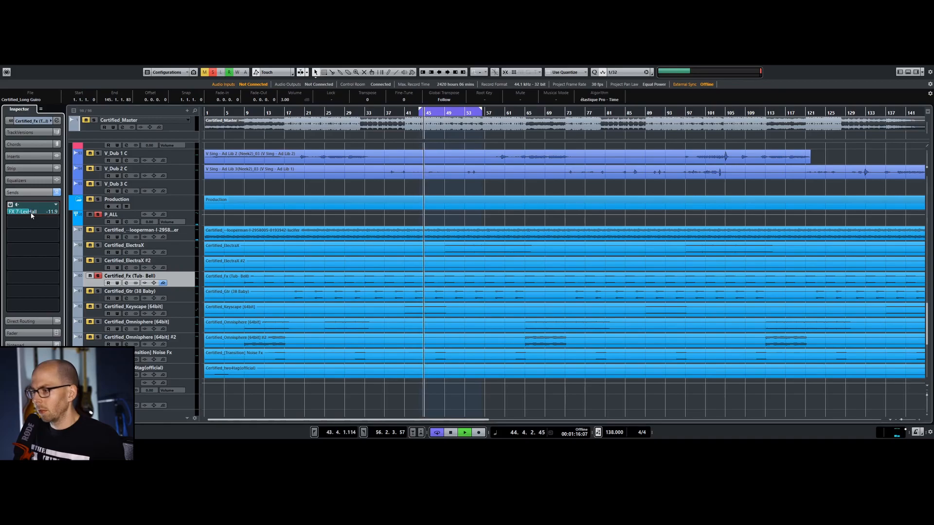
{"action": "scroll", "coordinate": [32, 214], "scroll_direction": "up", "scroll_amount": 3}
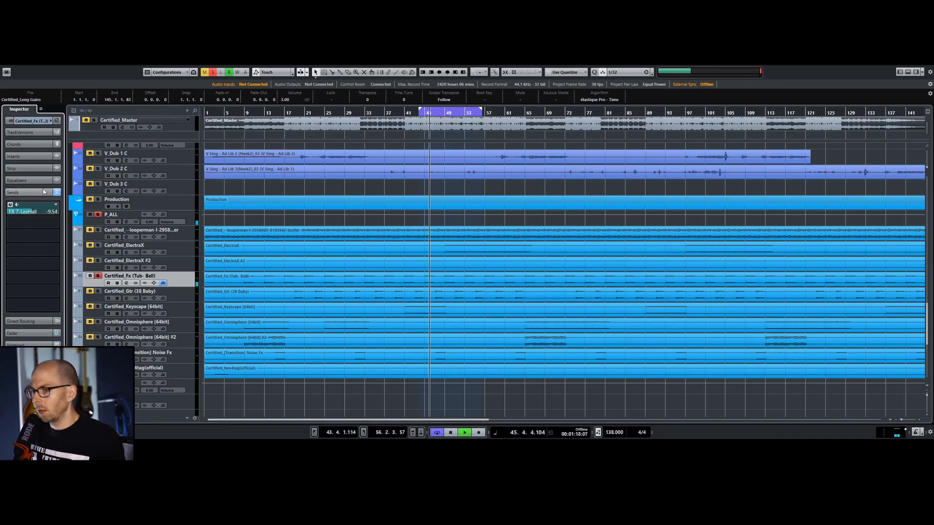
Add an active second send from Certified_Fx (Tub- Bell) to FX 5-H-Delay Ping 1/8 and set its level to -8.60 dB.
{"action": "left_click", "coordinate": [57, 222]}
{"action": "key", "text": "space"}
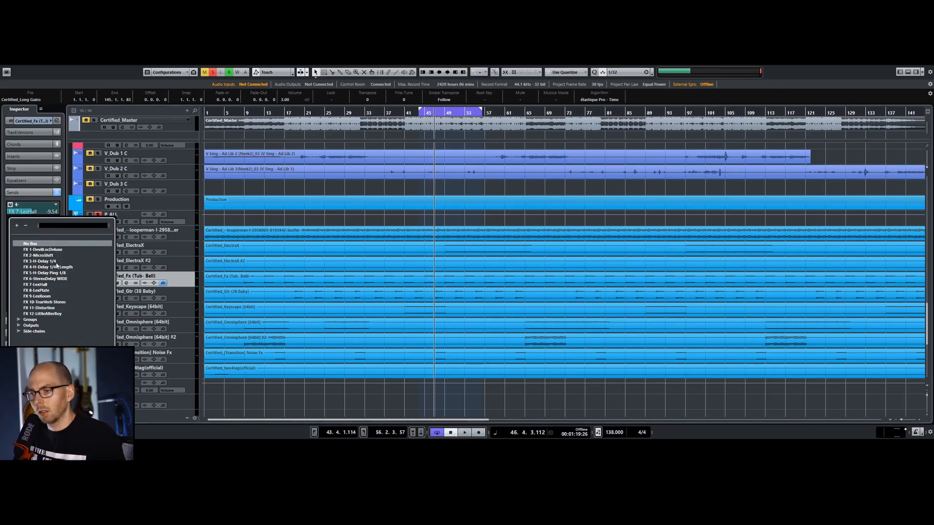
{"action": "left_click", "coordinate": [67, 276]}
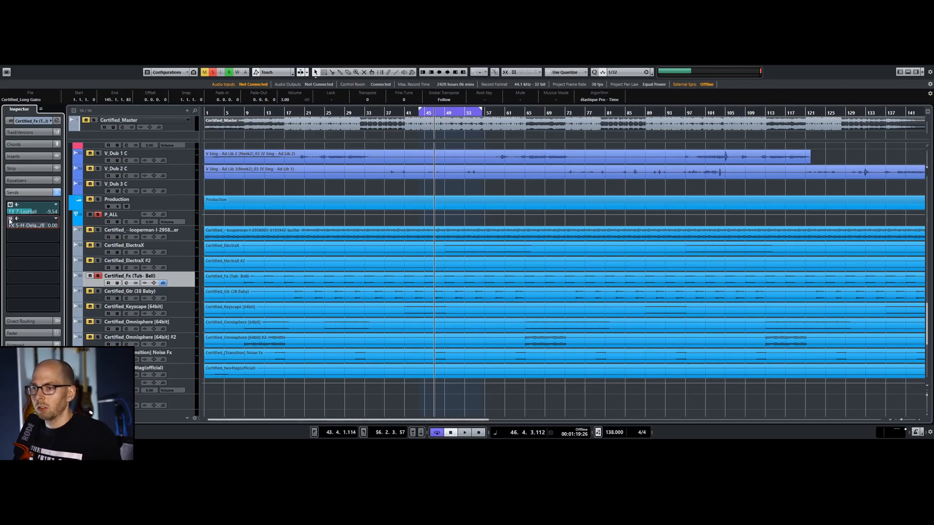
{"action": "left_click_drag", "start_coordinate": [39, 224], "coordinate": [40, 298]}
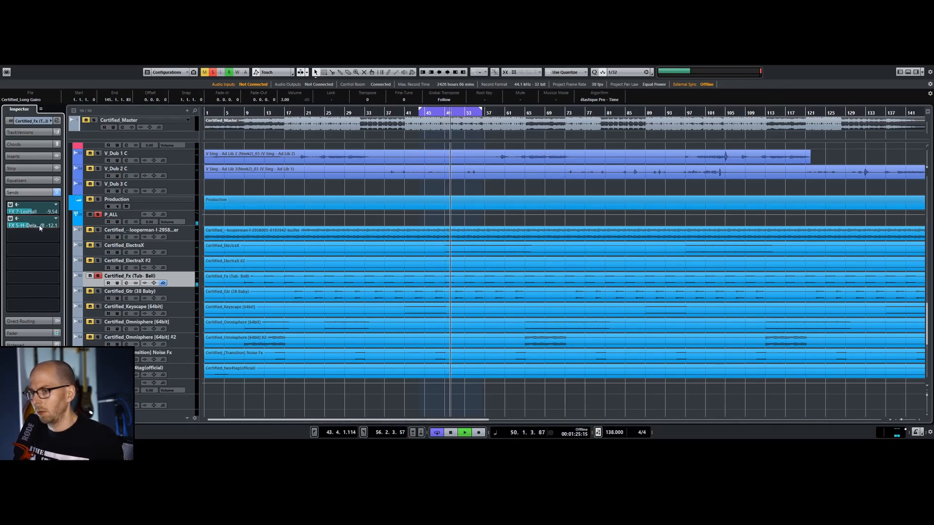
{"action": "left_click", "coordinate": [444, 113]}
{"action": "left_click_drag", "start_coordinate": [443, 114], "coordinate": [443, 107]}
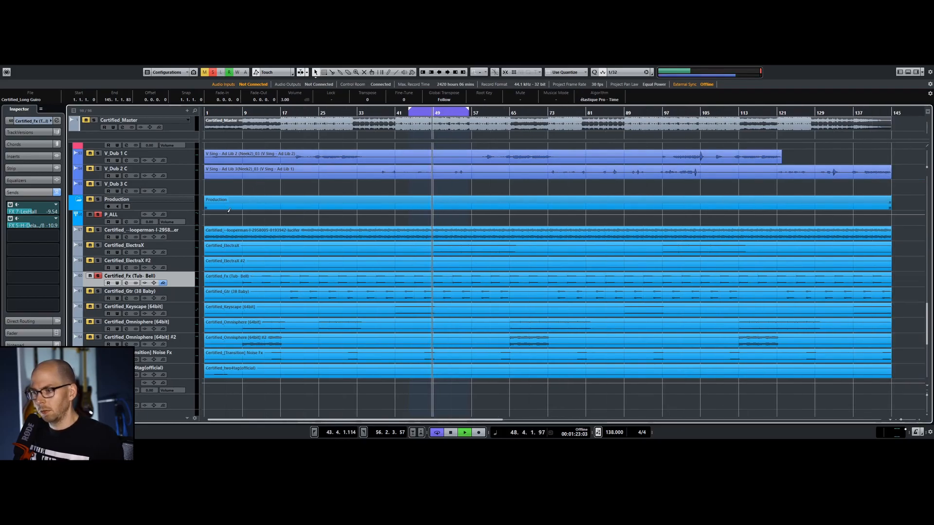
{"action": "left_click", "coordinate": [37, 228]}
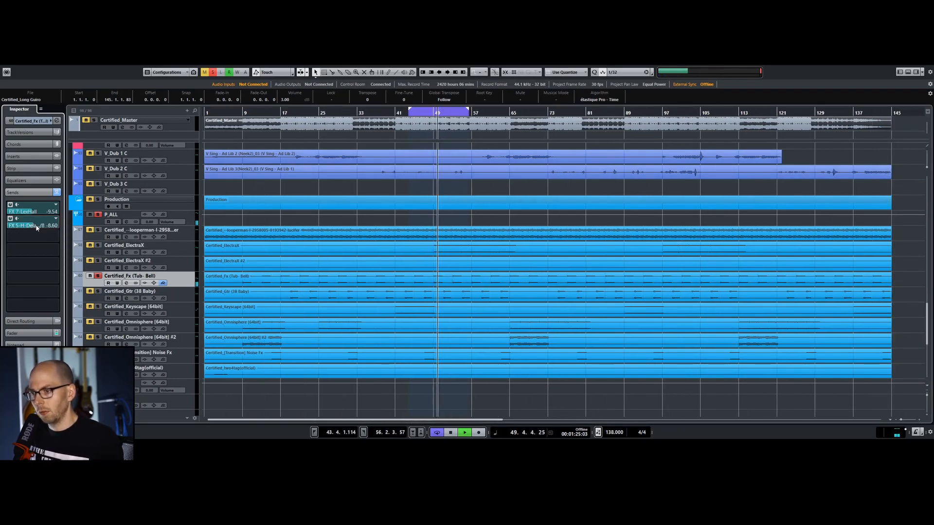
Set EQ band 2 of Certified_Fx (Tub- Bell) to -7.0 dB at 1553 Hz and replay the track from about bar 43.
{"action": "left_click", "coordinate": [33, 184]}
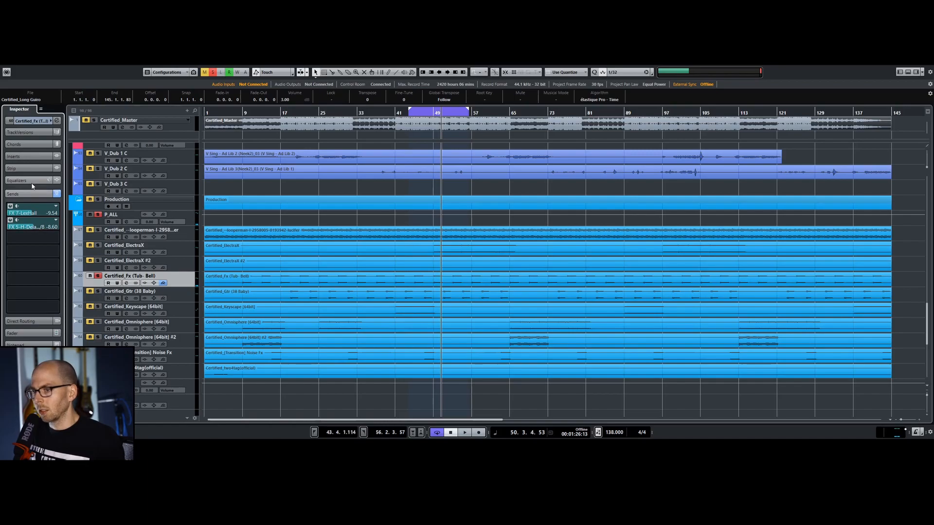
{"action": "left_click", "coordinate": [58, 122]}
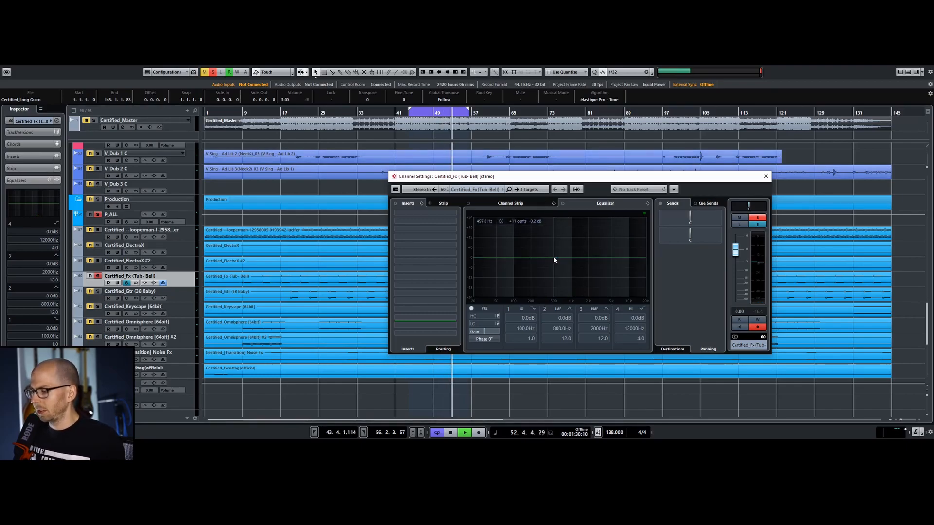
{"action": "left_click_drag", "start_coordinate": [555, 260], "coordinate": [583, 224]}
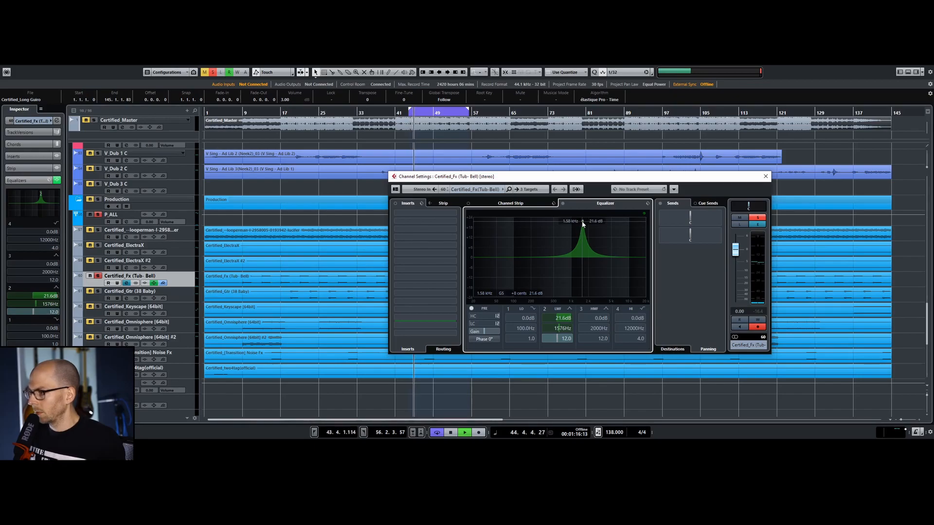
{"action": "left_click_drag", "start_coordinate": [583, 224], "coordinate": [582, 269]}
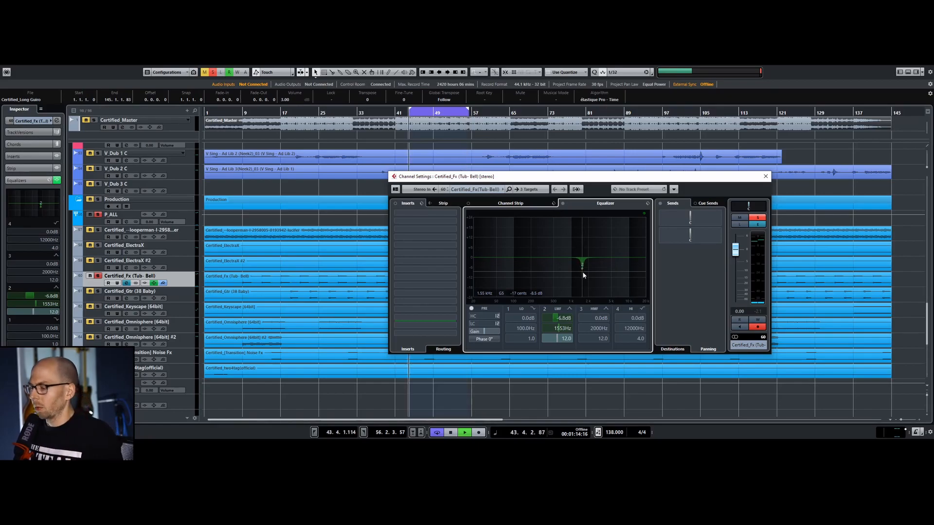
{"action": "mouse_move", "coordinate": [583, 270]}
{"action": "left_mouse_down"}
{"action": "mouse_move", "coordinate": [592, 270]}
{"action": "mouse_move", "coordinate": [583, 272]}
{"action": "left_mouse_up"}
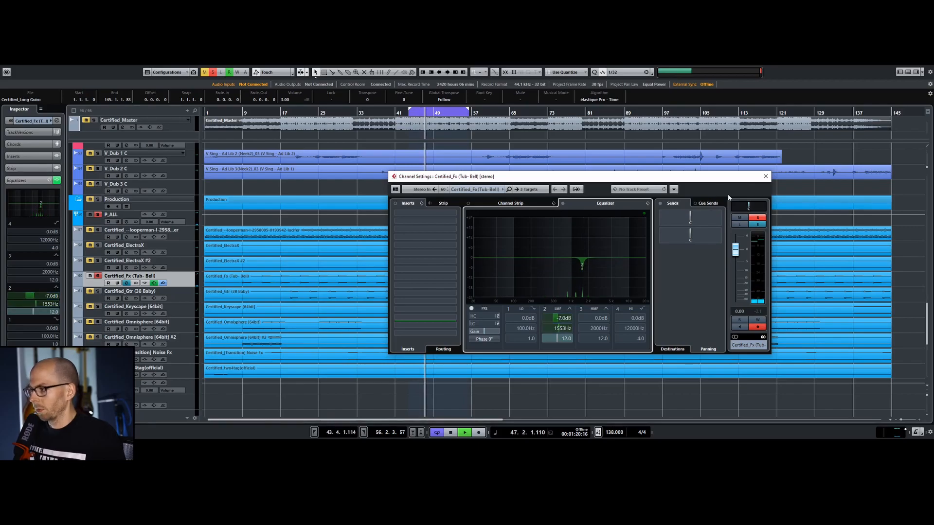
{"action": "key", "text": "space"}
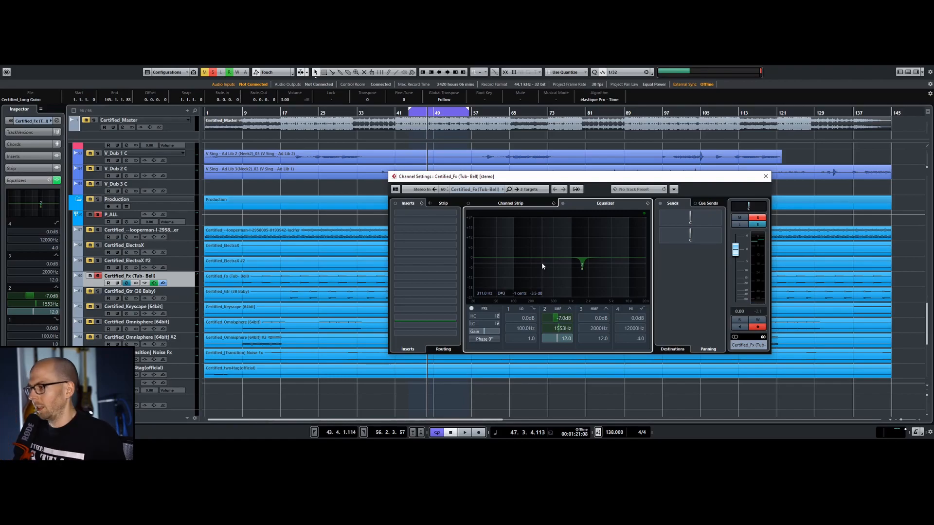
{"action": "left_click", "coordinate": [765, 176]}
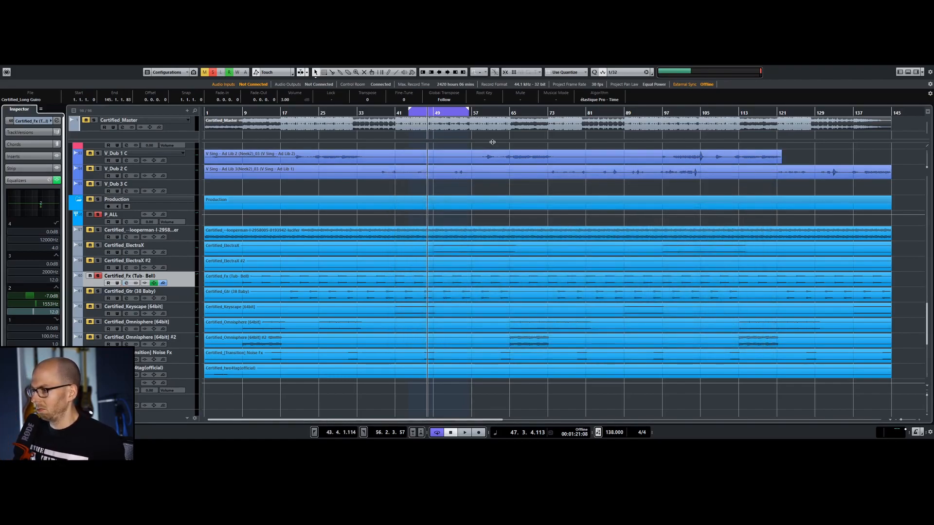
{"action": "left_click", "coordinate": [407, 113]}
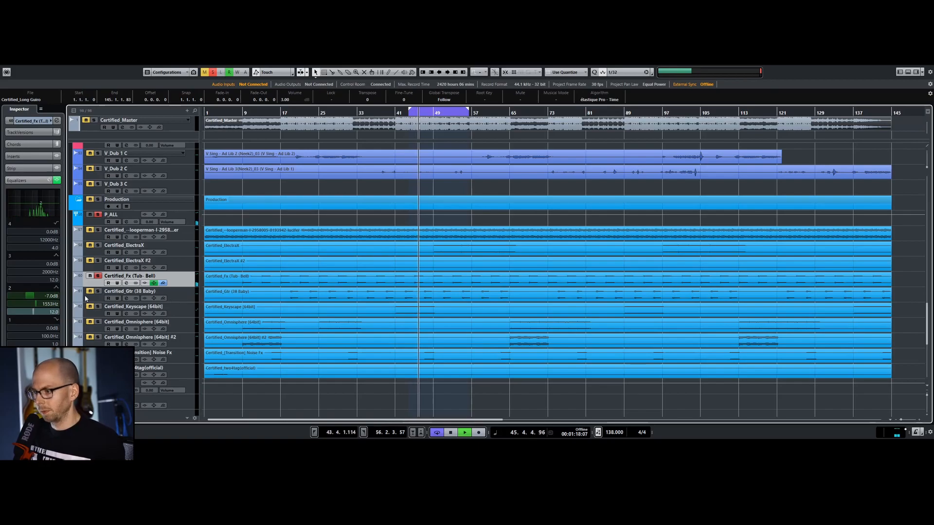
Solo Certified_Cym (ATL) in the D_Cymb group, and switch the solo to Certified_Hi Hat [ Garden ] for playback.
{"action": "scroll", "coordinate": [169, 298], "scroll_direction": "up", "scroll_amount": 15}
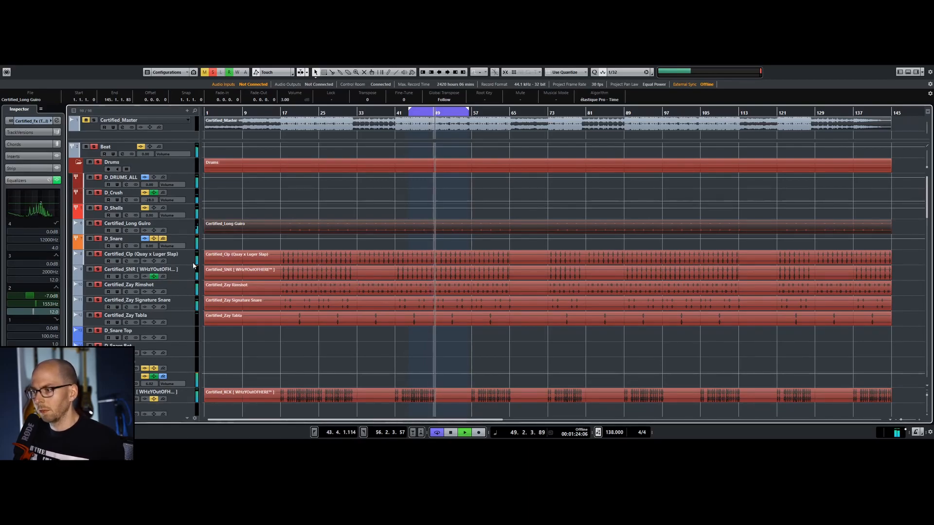
{"action": "scroll", "coordinate": [342, 272], "scroll_direction": "down", "scroll_amount": 5}
{"action": "scroll", "coordinate": [331, 270], "scroll_direction": "down", "scroll_amount": 2}
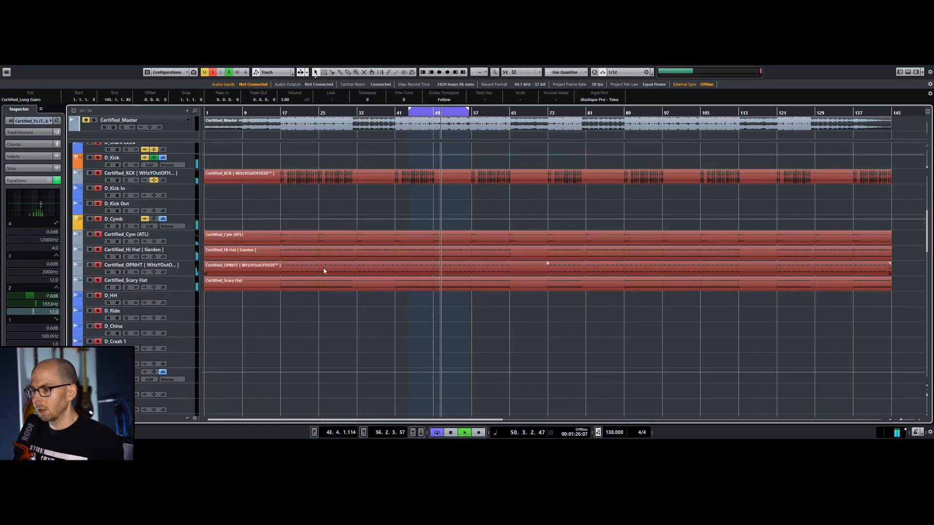
{"action": "left_click", "coordinate": [150, 238]}
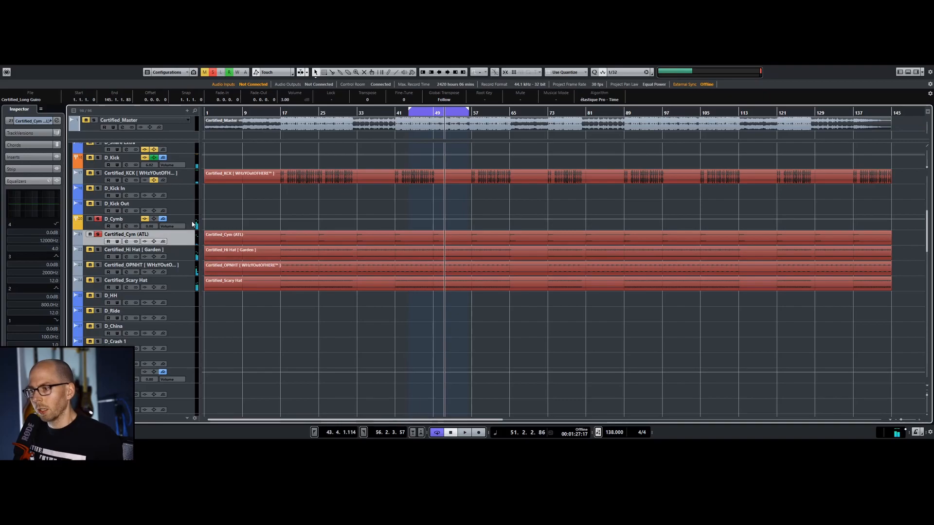
{"action": "left_click", "coordinate": [126, 227]}
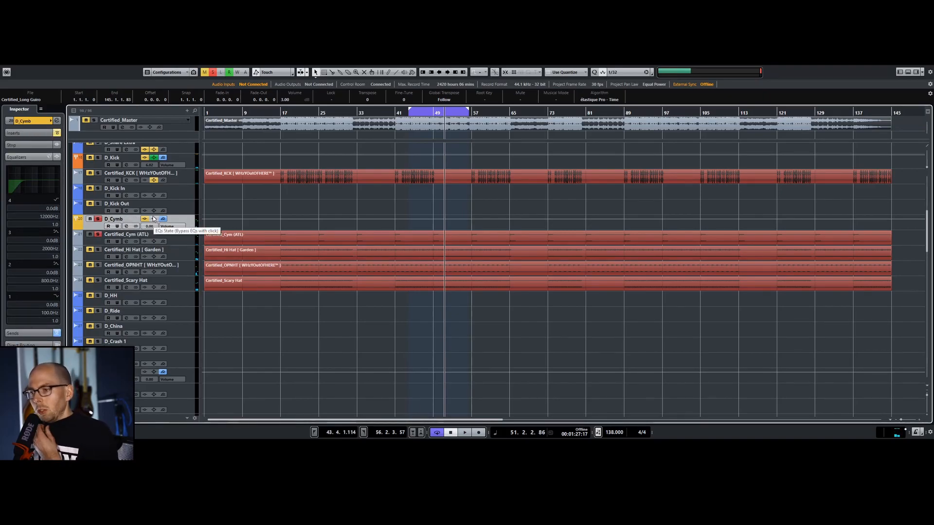
{"action": "left_click", "coordinate": [178, 247]}
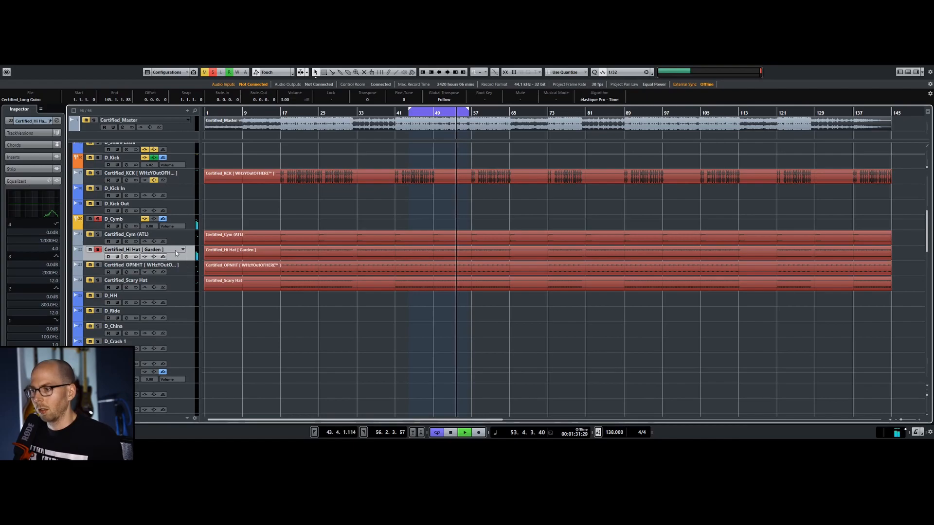
Sweep EQ band 2 on Certified_Hi Hat [ Garden ] during playback and set it to -4.1 dB at 7970 Hz.
{"action": "left_click", "coordinate": [57, 120]}
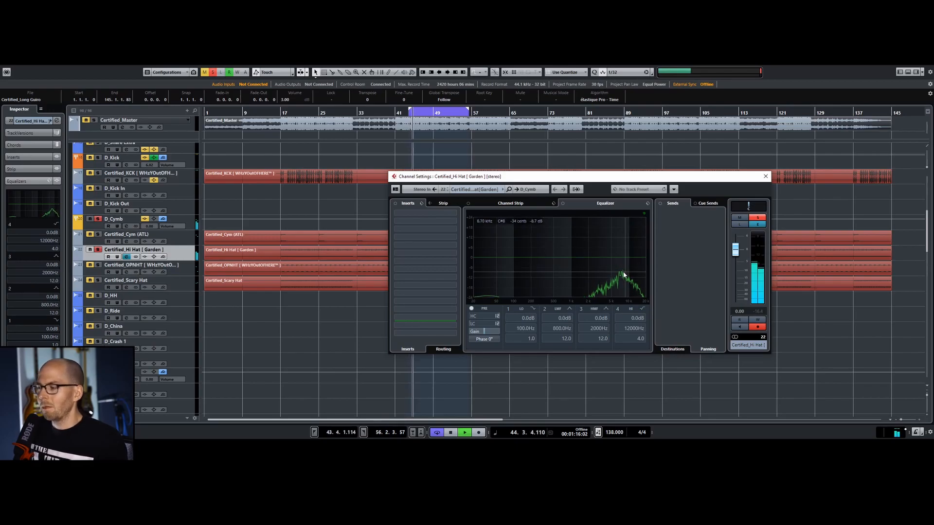
{"action": "left_click_drag", "start_coordinate": [557, 256], "coordinate": [622, 266]}
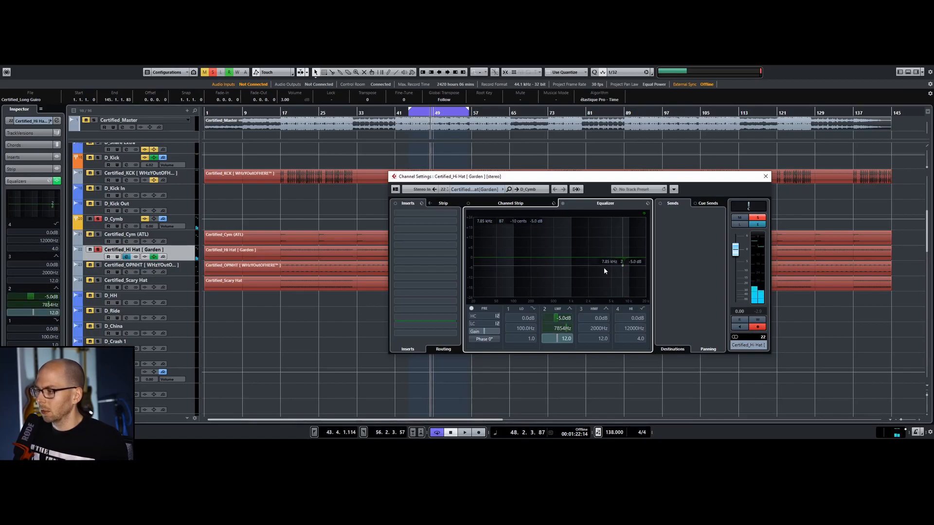
{"action": "left_click_drag", "start_coordinate": [622, 265], "coordinate": [622, 243]}
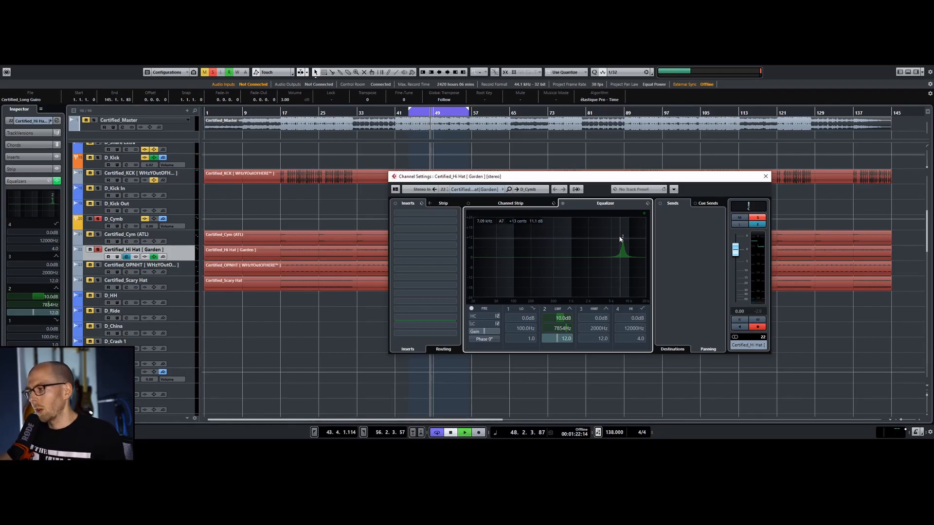
{"action": "left_click_drag", "start_coordinate": [621, 238], "coordinate": [625, 265]}
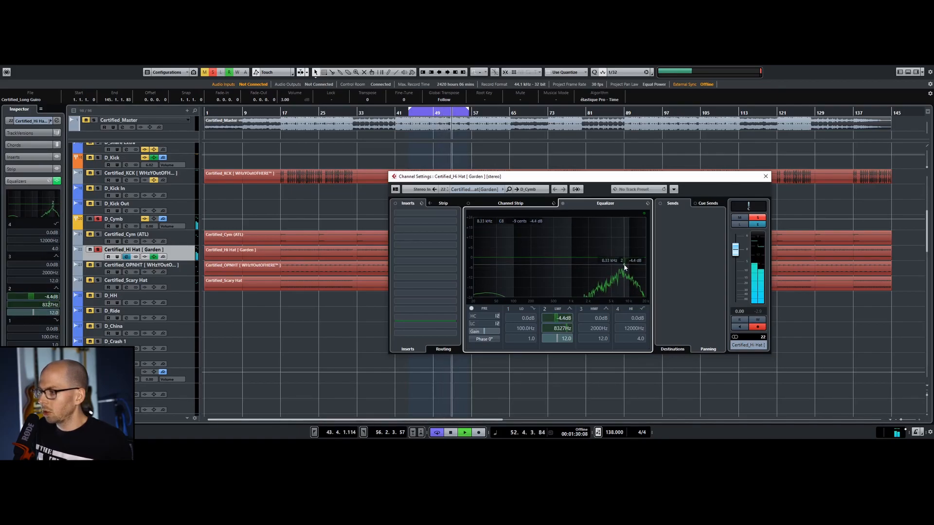
{"action": "left_click_drag", "start_coordinate": [624, 267], "coordinate": [623, 248]}
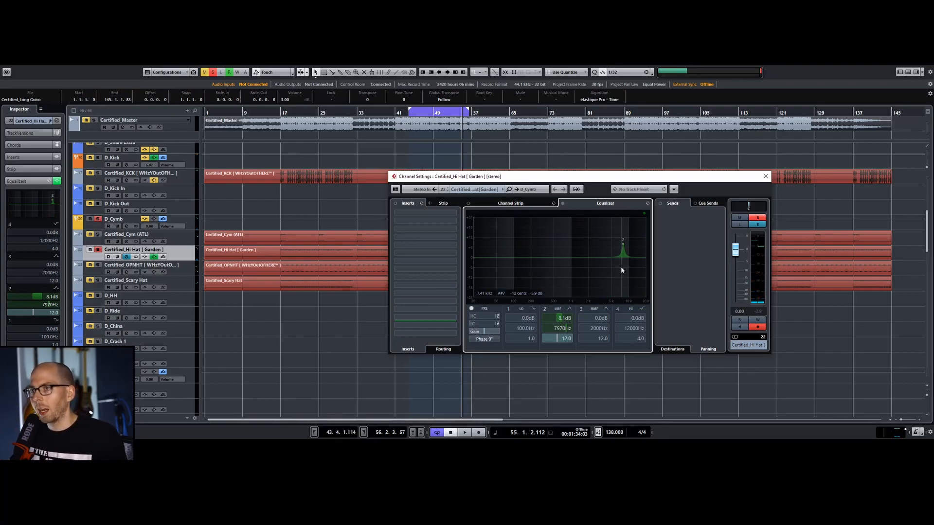
{"action": "key", "text": "space"}
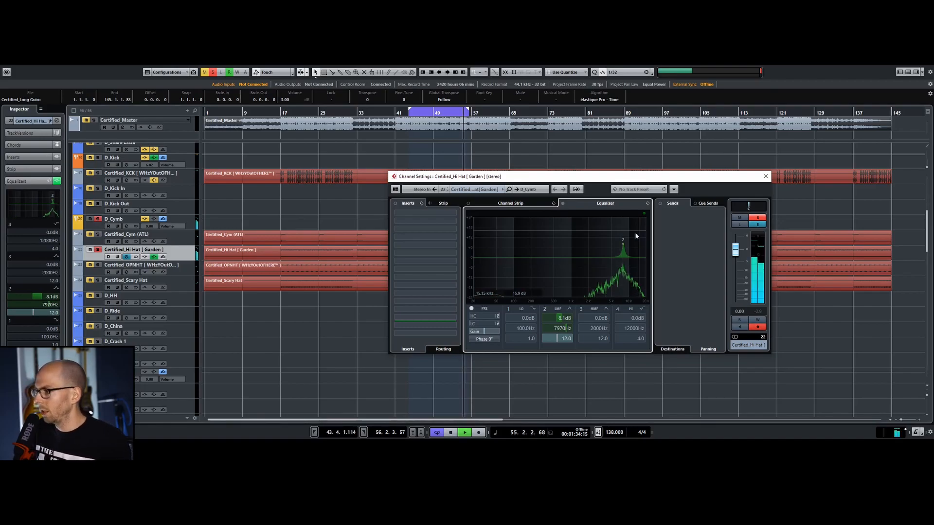
{"action": "left_click_drag", "start_coordinate": [624, 243], "coordinate": [622, 264]}
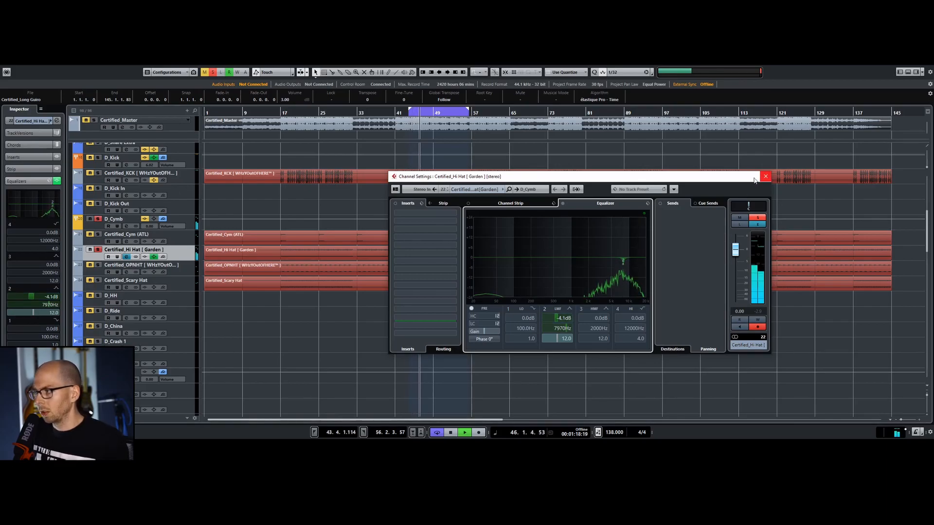
Solo the Certified_OPNHT open hi-hat track and add an active send to FX 2-MicroShift in its second send slot.
{"action": "left_click", "coordinate": [190, 272]}
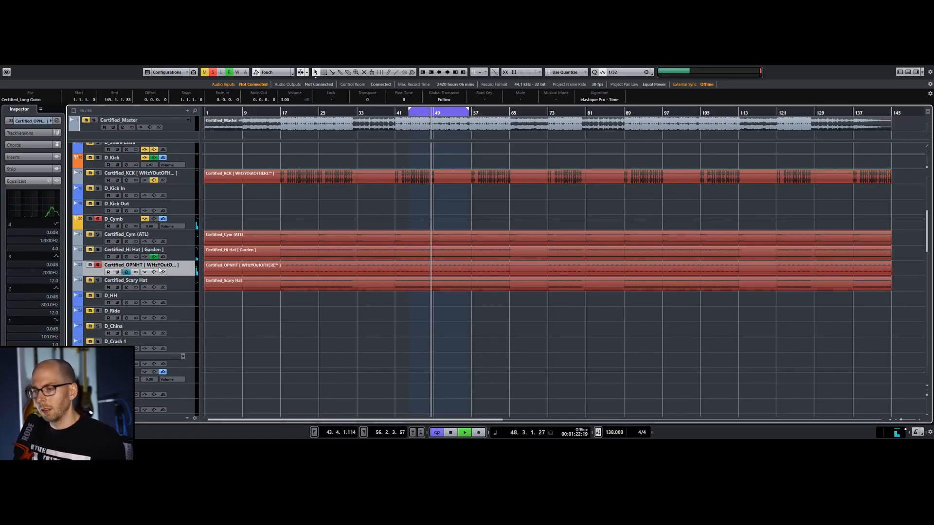
{"action": "key", "text": "space"}
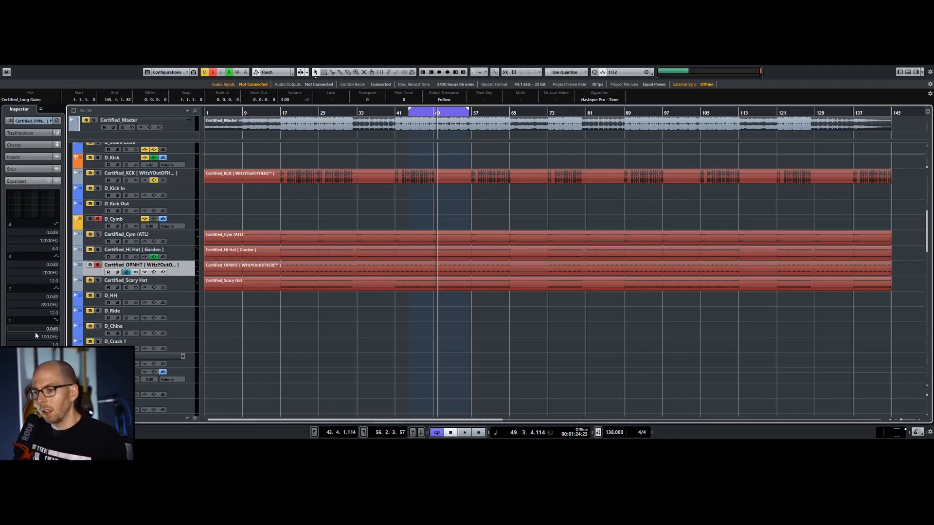
{"action": "left_click", "coordinate": [29, 181]}
{"action": "left_click", "coordinate": [57, 219]}
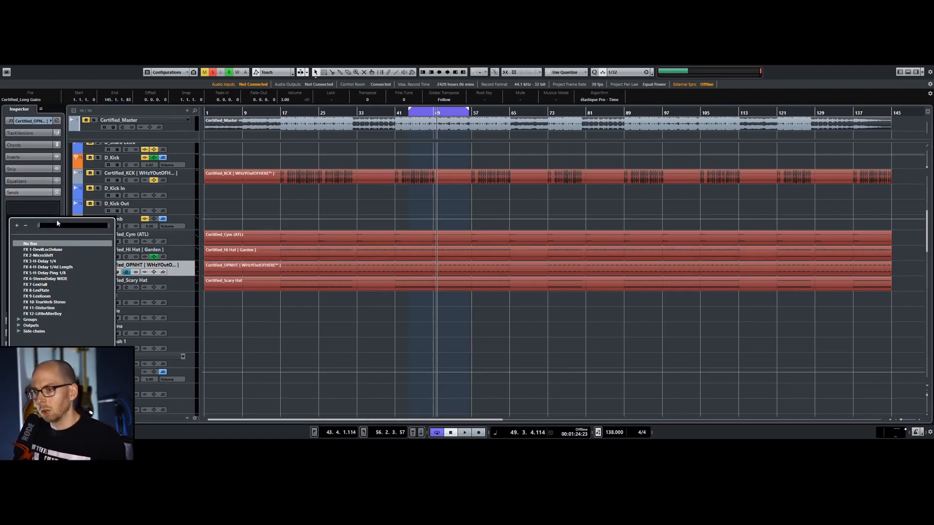
{"action": "left_click", "coordinate": [83, 214]}
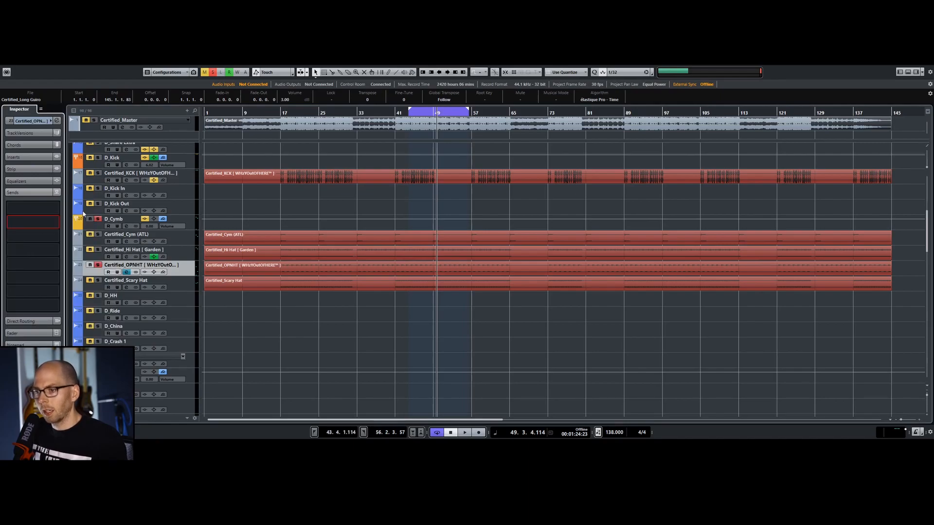
{"action": "left_click", "coordinate": [10, 220]}
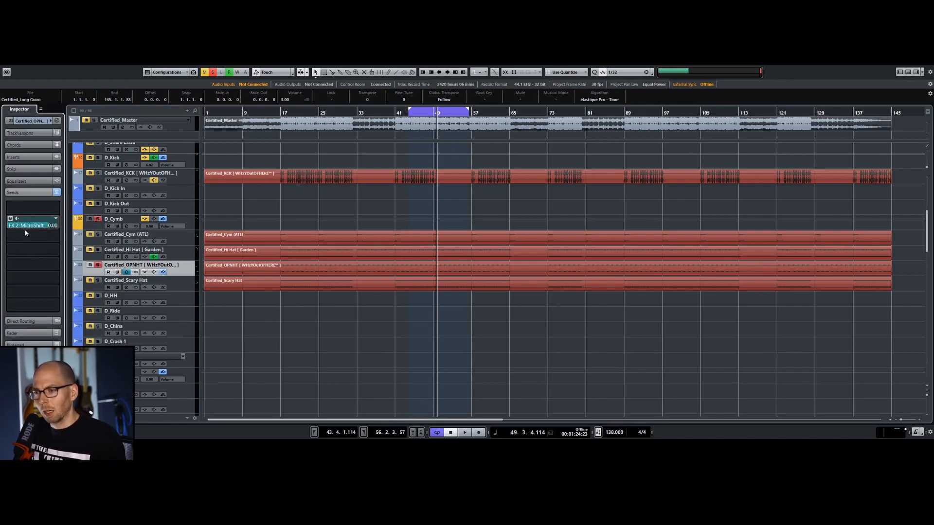
Examine the MicroShift effect's settings from the open hi-hat's send and close the plug-in window.
{"action": "right_click", "coordinate": [33, 225]}
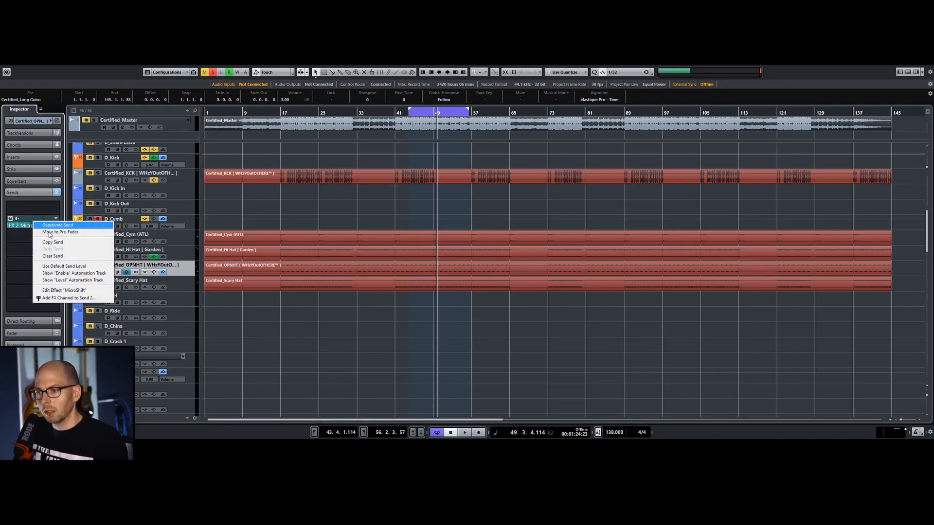
{"action": "left_click", "coordinate": [68, 298]}
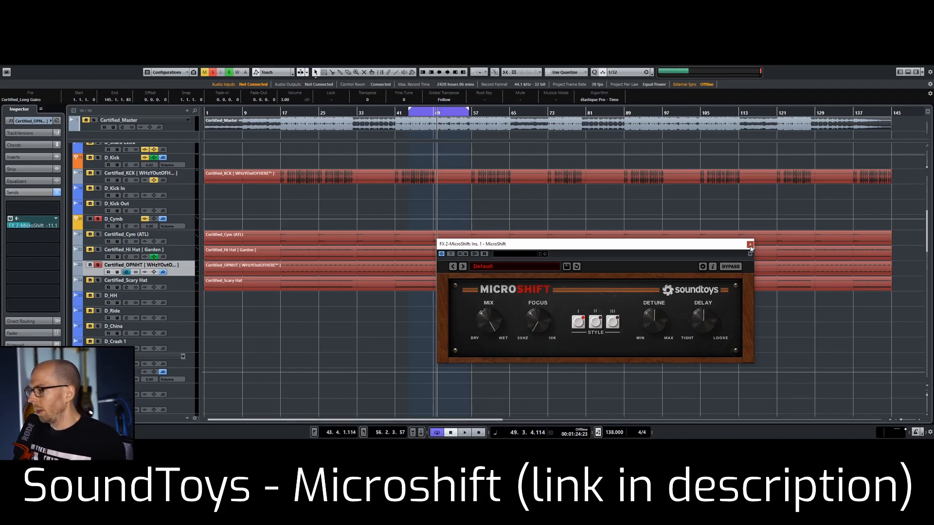
{"action": "left_click", "coordinate": [750, 245]}
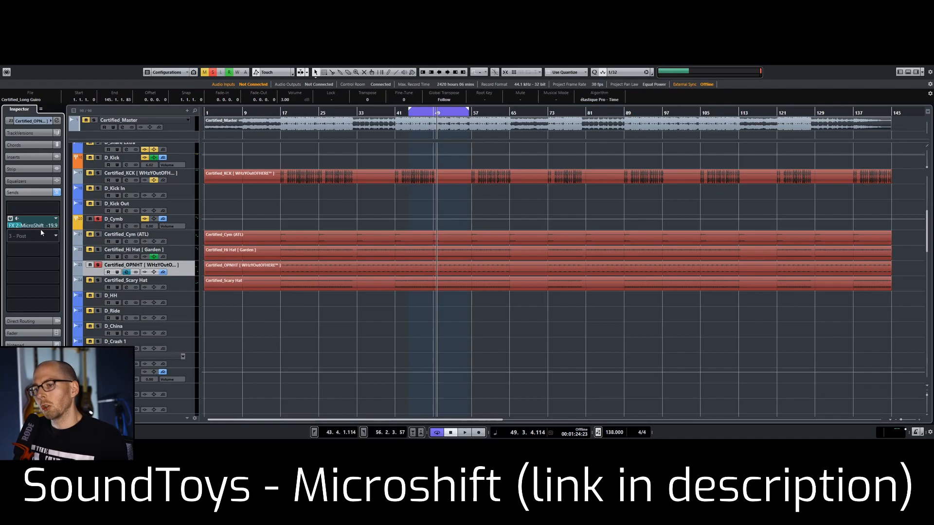
Adjust the Certified_OPNHT send level to FX 2-MicroShift during playback, bringing it to -4.95 dB.
{"action": "mouse_move", "coordinate": [38, 227]}
{"action": "left_mouse_down"}
{"action": "mouse_move", "coordinate": [98, 237]}
{"action": "mouse_move", "coordinate": [30, 230]}
{"action": "left_mouse_up"}
{"action": "key", "text": "space"}
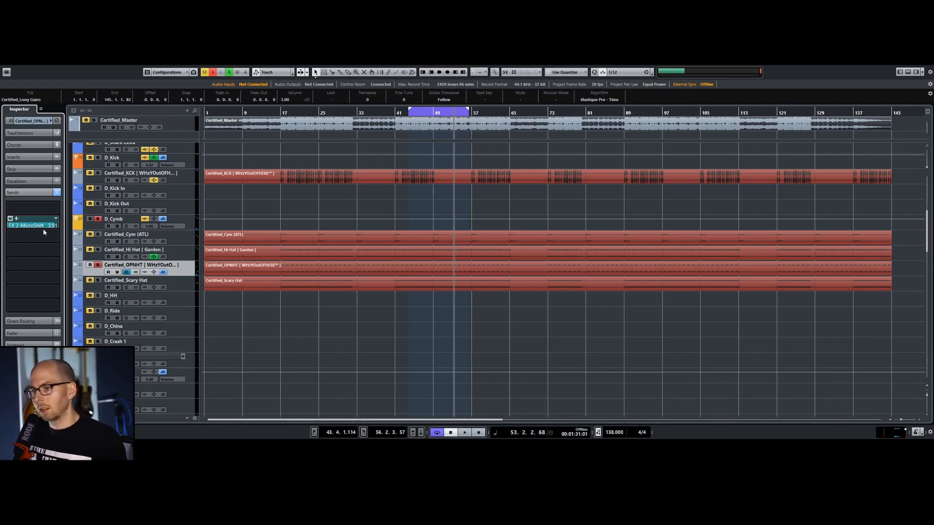
{"action": "scroll", "coordinate": [41, 229], "scroll_direction": "up", "scroll_amount": 3}
{"action": "scroll", "coordinate": [42, 229], "scroll_direction": "down", "scroll_amount": 5}
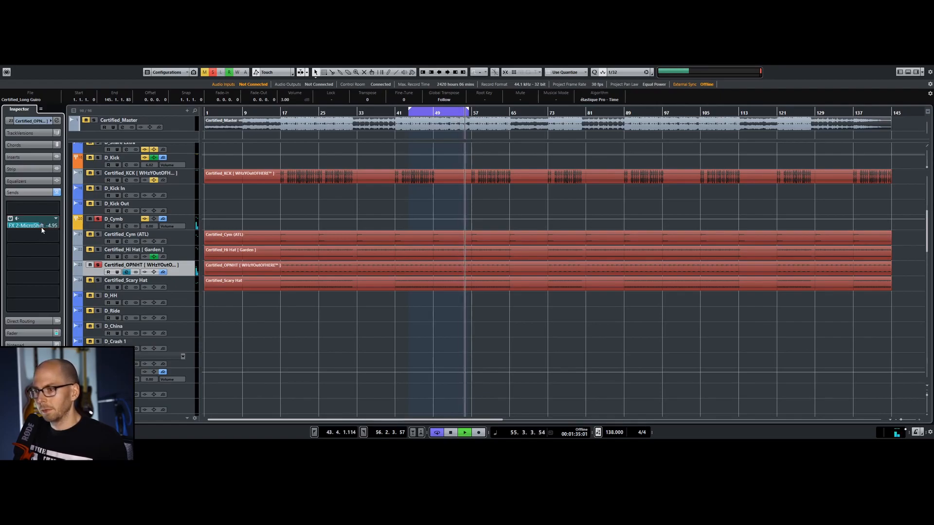
Solo Certified_Scary Hat and set its EQ band 2 to -4.4 dB at 13287 Hz with a Q of 5.2.
{"action": "left_click", "coordinate": [180, 284]}
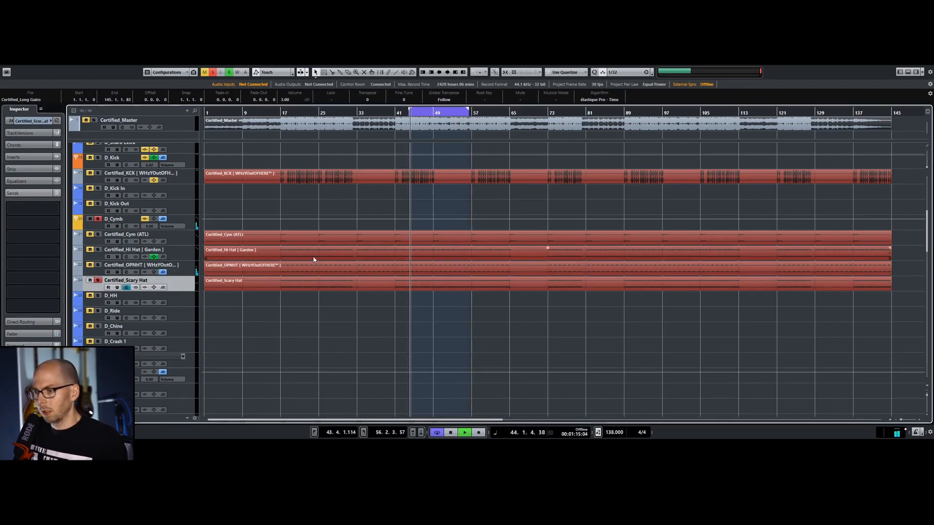
{"action": "left_click", "coordinate": [27, 181]}
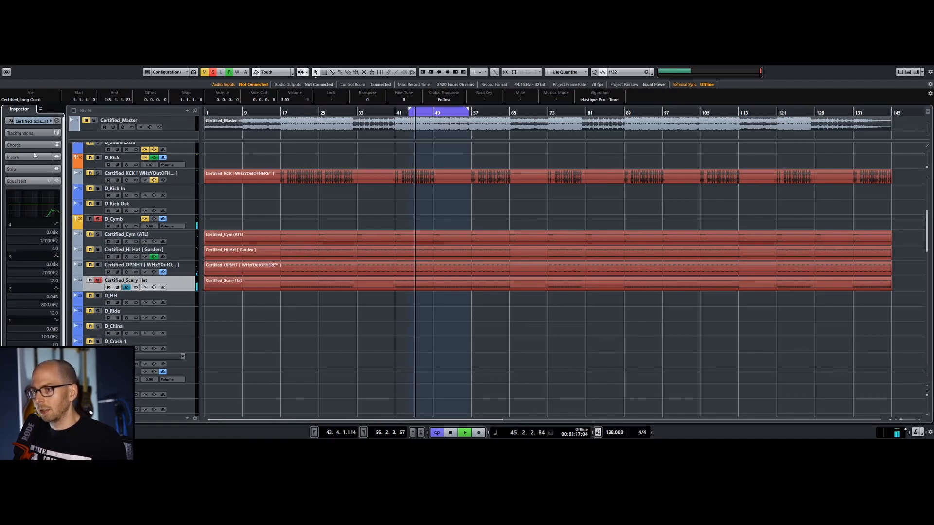
{"action": "left_click", "coordinate": [56, 120]}
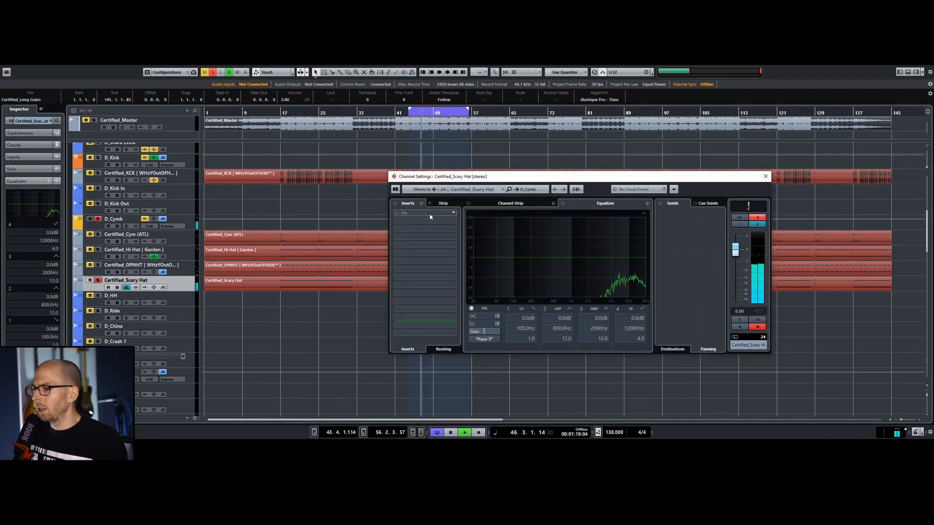
{"action": "left_click", "coordinate": [566, 255]}
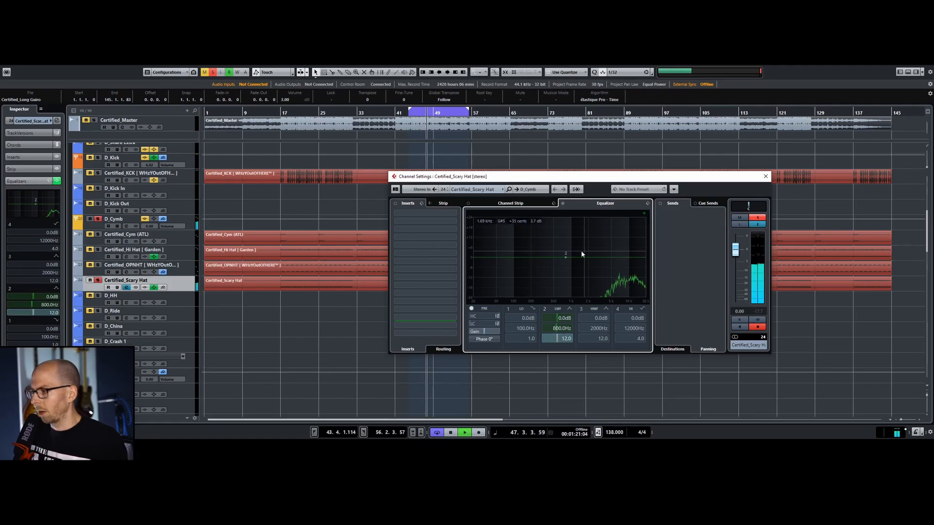
{"action": "left_click_drag", "start_coordinate": [568, 257], "coordinate": [646, 267]}
{"action": "key", "text": "space"}
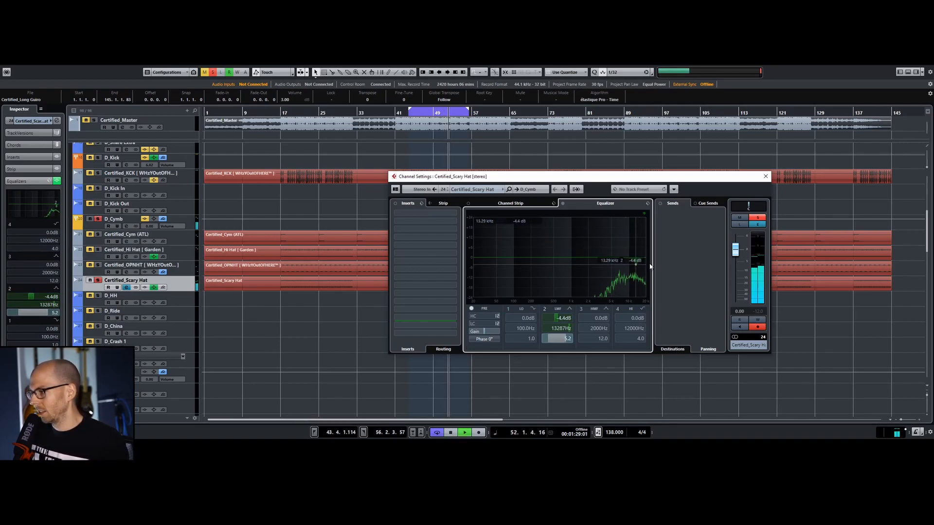
{"action": "left_click", "coordinate": [765, 176]}
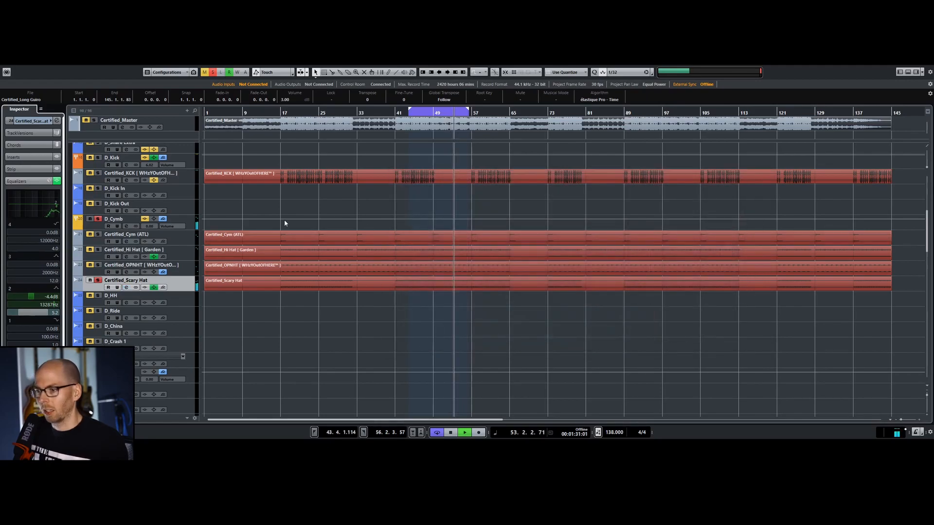
Solo the whole D_Cymb group, turn off cycle playback and select the Certified_Hi Hat [ Garden ] track while listening.
{"action": "key", "text": "space"}
{"action": "left_click", "coordinate": [97, 219]}
{"action": "key", "text": "space"}
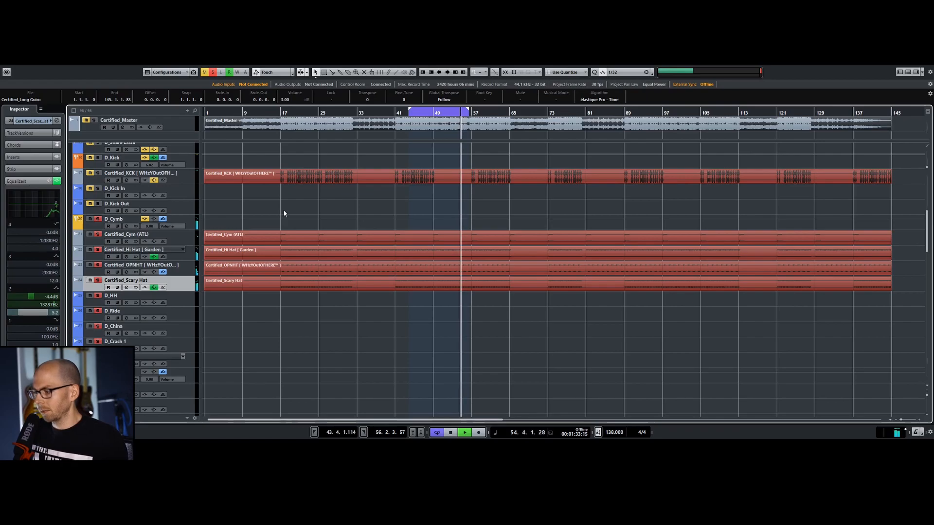
{"action": "key", "text": "KP_Divide"}
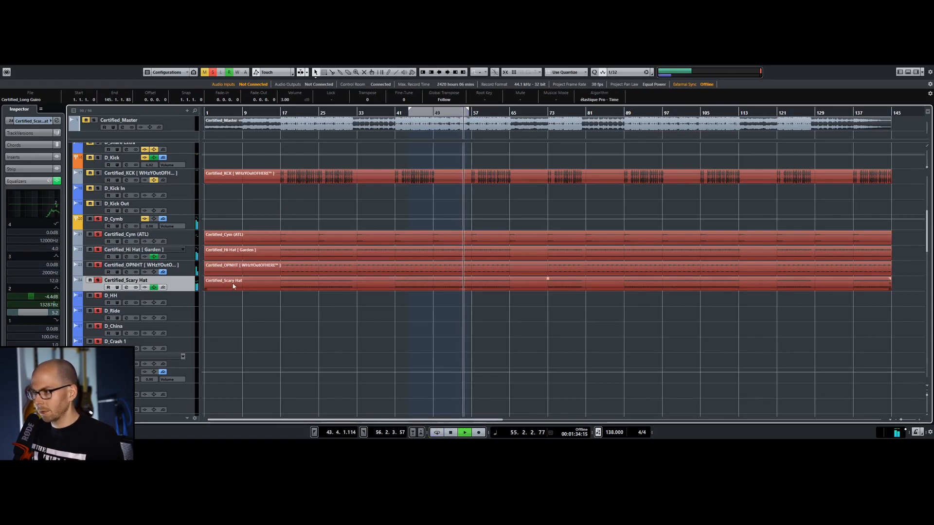
{"action": "left_click", "coordinate": [188, 254]}
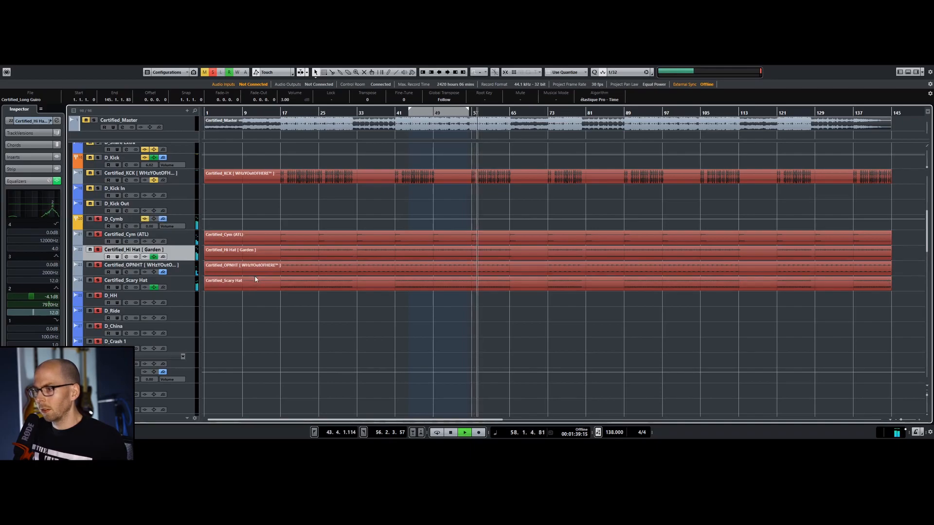
Solo the complete Beat group with its drums and bass, and play it from about bar 43.
{"action": "scroll", "coordinate": [256, 279], "scroll_direction": "up", "scroll_amount": 5}
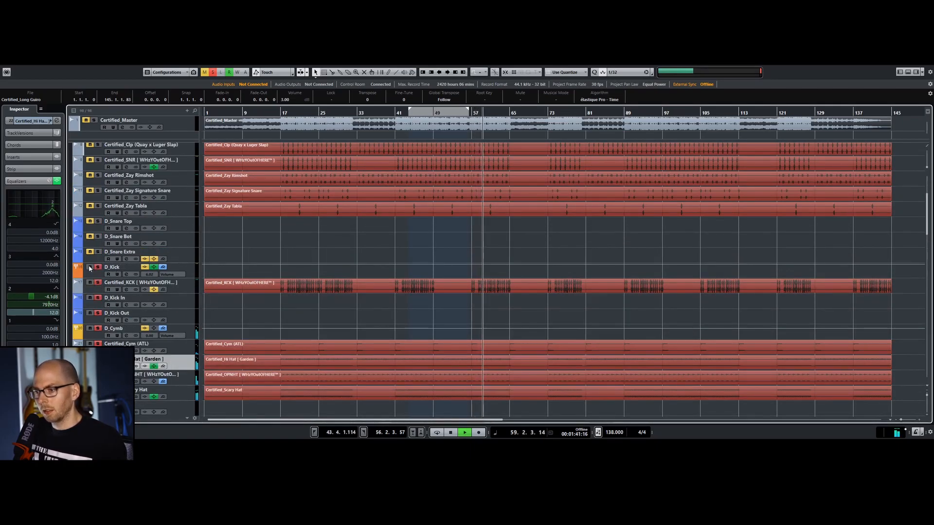
{"action": "scroll", "coordinate": [91, 258], "scroll_direction": "up", "scroll_amount": 5}
{"action": "left_click", "coordinate": [97, 239]}
{"action": "left_click", "coordinate": [98, 223]}
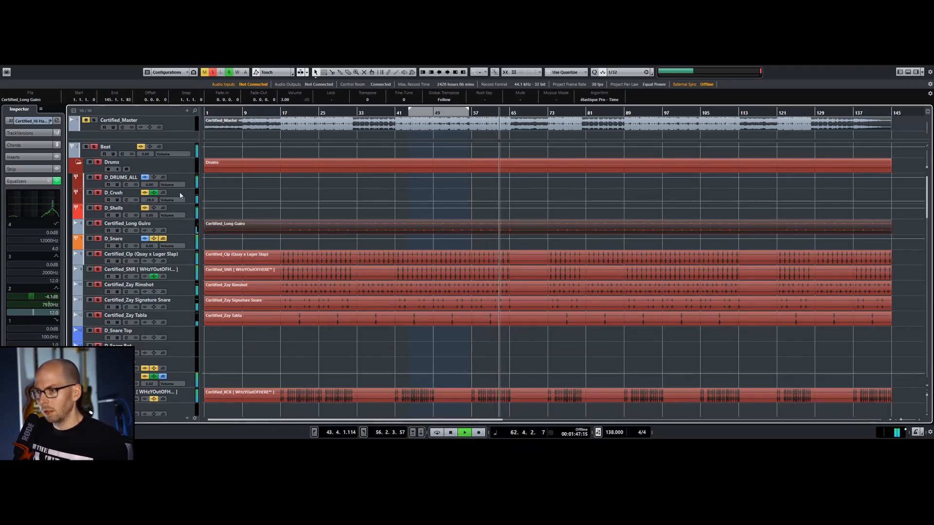
{"action": "scroll", "coordinate": [403, 302], "scroll_direction": "down", "scroll_amount": 5}
{"action": "scroll", "coordinate": [404, 302], "scroll_direction": "down", "scroll_amount": 5}
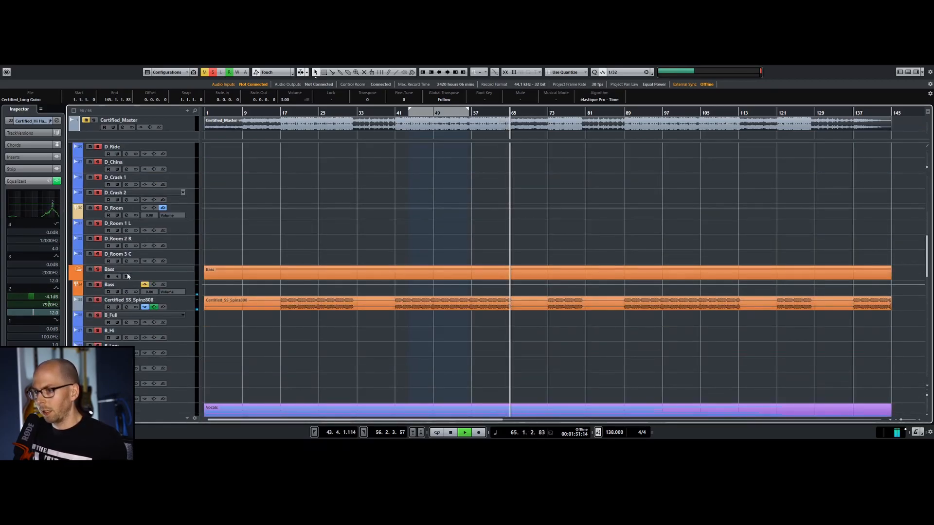
{"action": "left_click", "coordinate": [408, 113]}
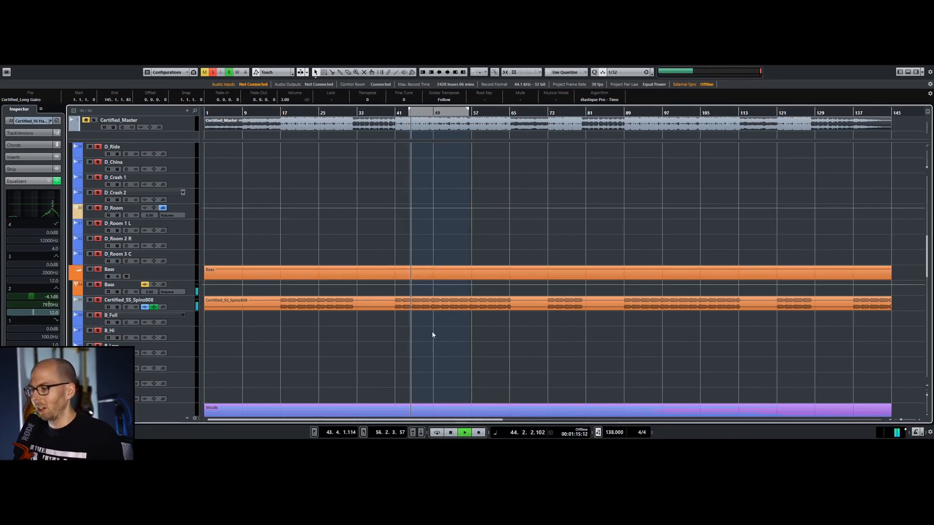
Solo the Certified_--looperman loop track in the Production group instead of the drums and select it during playback.
{"action": "scroll", "coordinate": [433, 334], "scroll_direction": "down", "scroll_amount": 6}
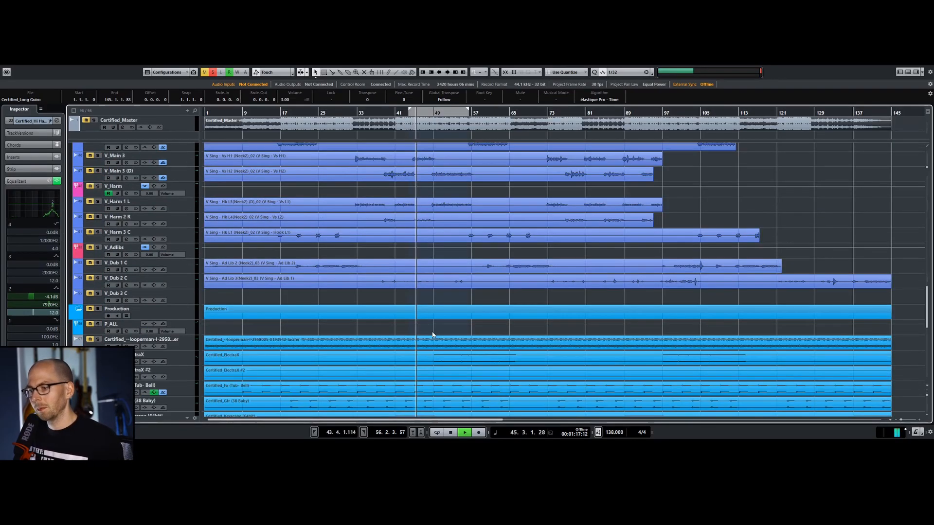
{"action": "scroll", "coordinate": [433, 335], "scroll_direction": "down", "scroll_amount": 7}
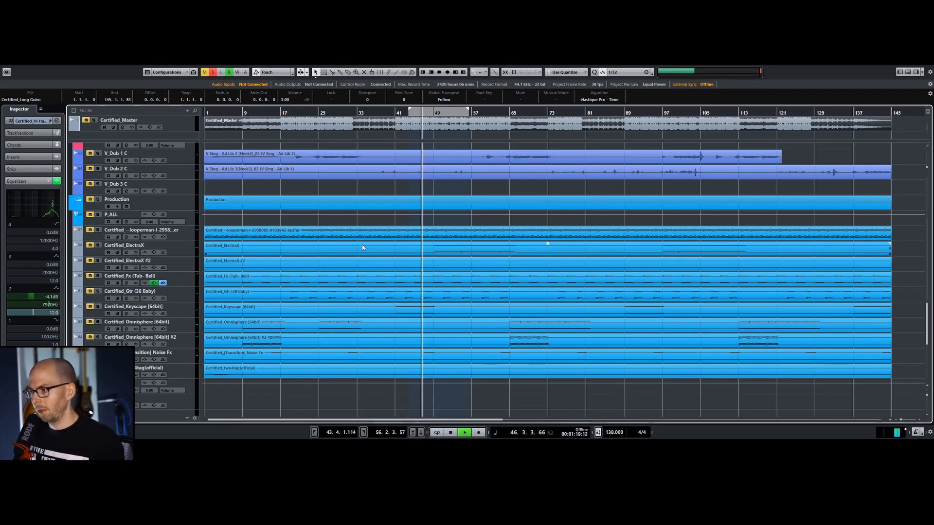
{"action": "key", "text": "space"}
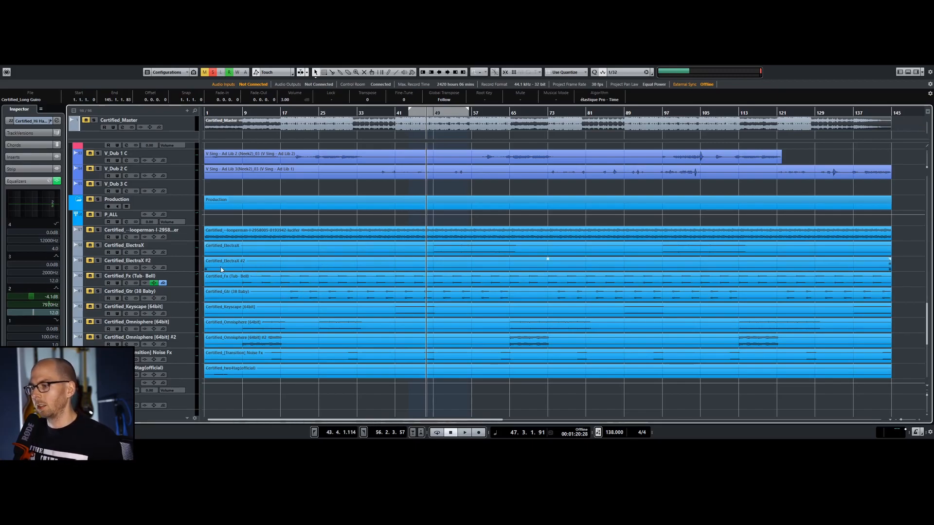
{"action": "key", "text": "space"}
{"action": "left_click", "coordinate": [91, 215]}
{"action": "left_click", "coordinate": [90, 230]}
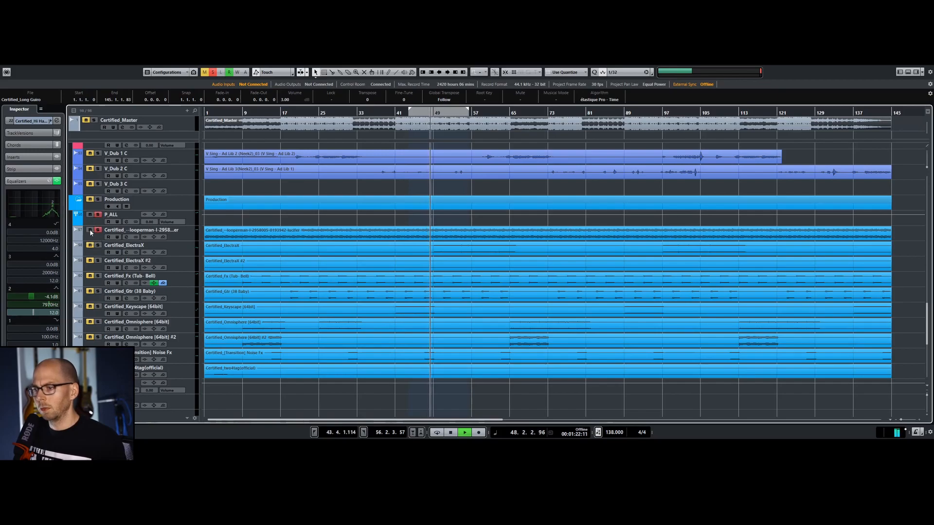
{"action": "left_click", "coordinate": [93, 235]}
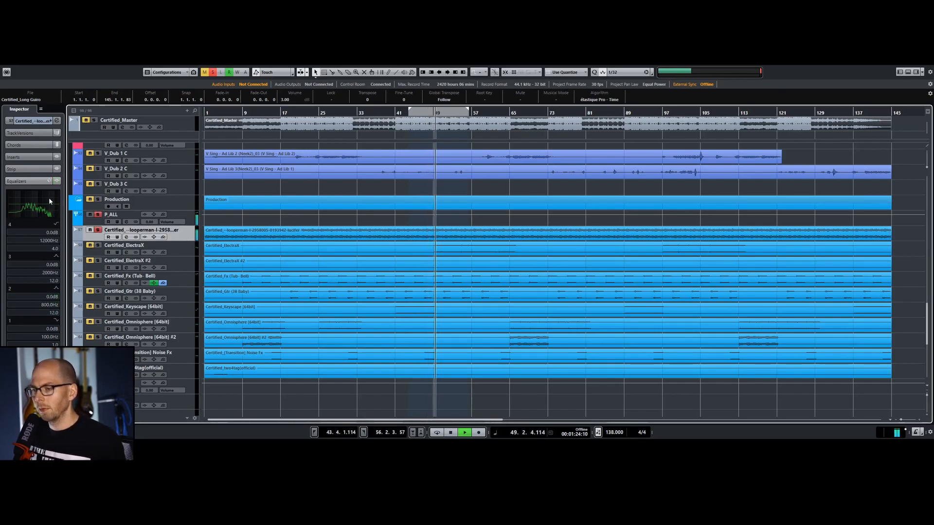
Sweep EQ band 2 on the looperman loop with a narrow boost and set it to -3.1 dB at 393.5 Hz with a Q of 4.4.
{"action": "left_click", "coordinate": [57, 121]}
{"action": "left_click_drag", "start_coordinate": [564, 258], "coordinate": [542, 232]}
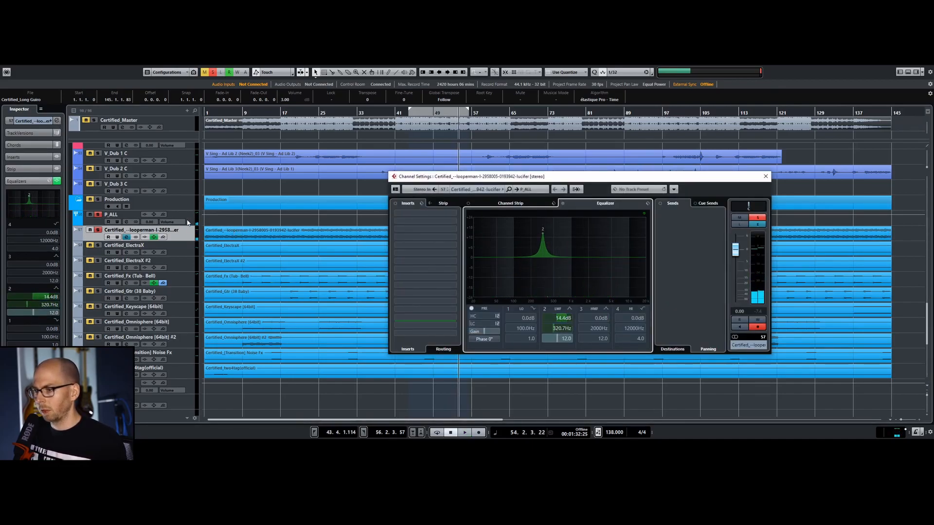
{"action": "key", "text": "e"}
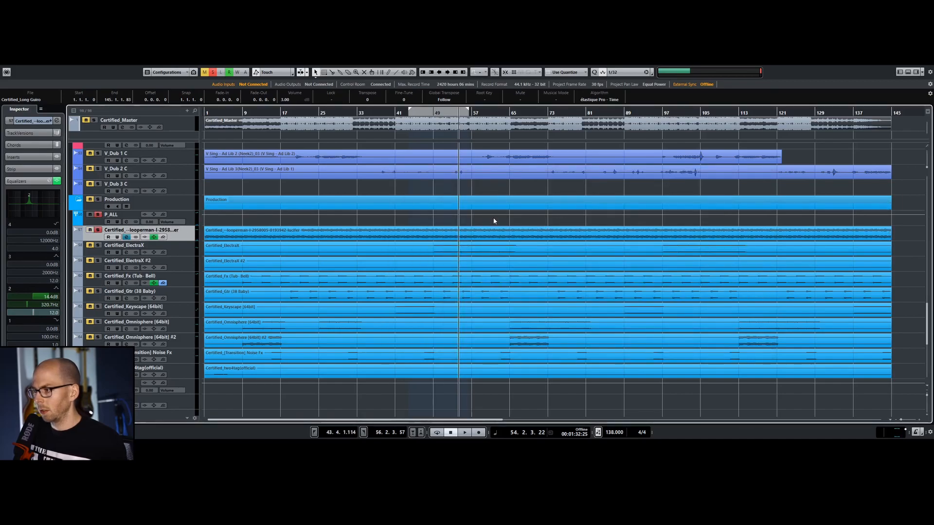
{"action": "left_click", "coordinate": [57, 121]}
{"action": "left_click_drag", "start_coordinate": [543, 234], "coordinate": [550, 267]}
{"action": "key", "text": "space"}
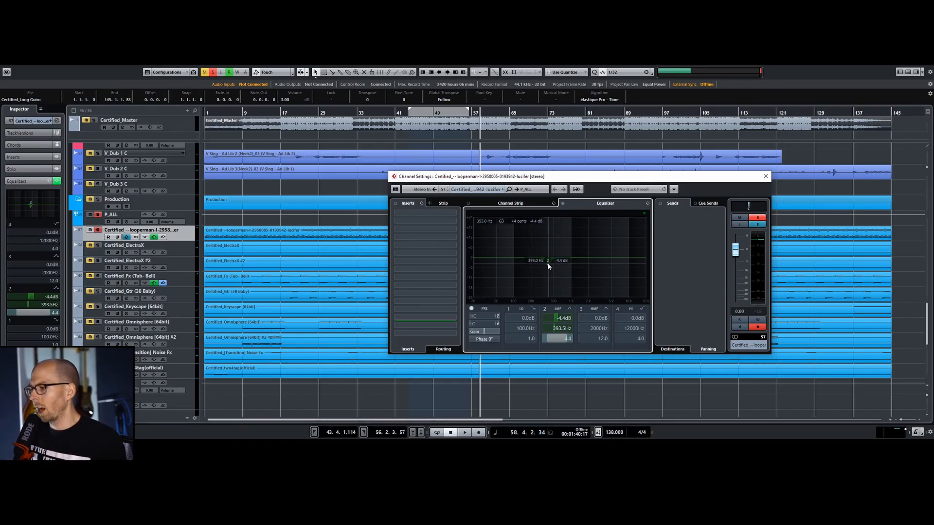
{"action": "left_click_drag", "start_coordinate": [548, 265], "coordinate": [549, 263]}
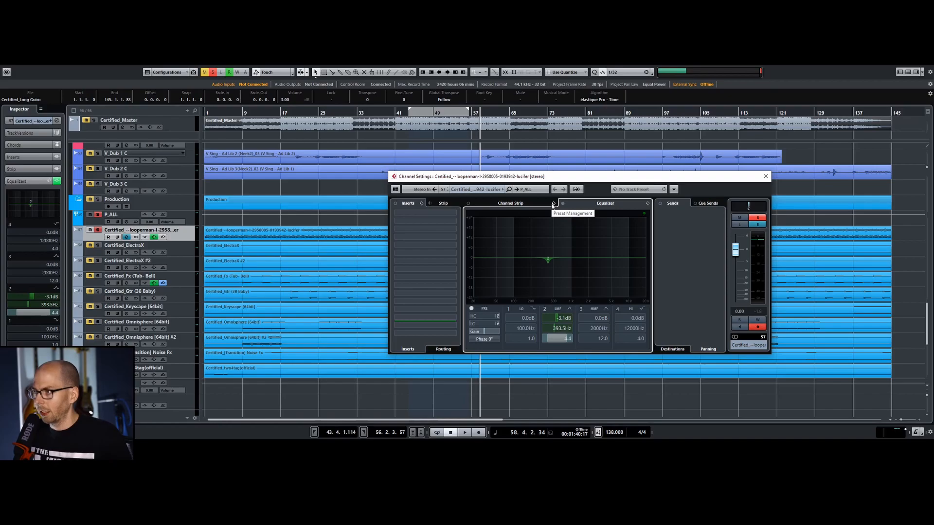
{"action": "left_click_drag", "start_coordinate": [554, 181], "coordinate": [553, 216]}
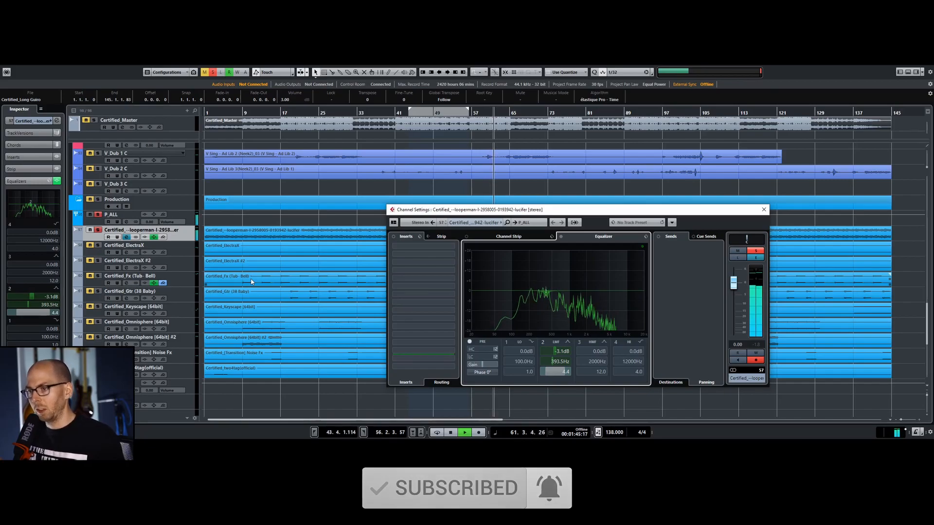
Add an active send to FX 2-MicroShift in the second send slot of the looperman loop track.
{"action": "left_click", "coordinate": [32, 357]}
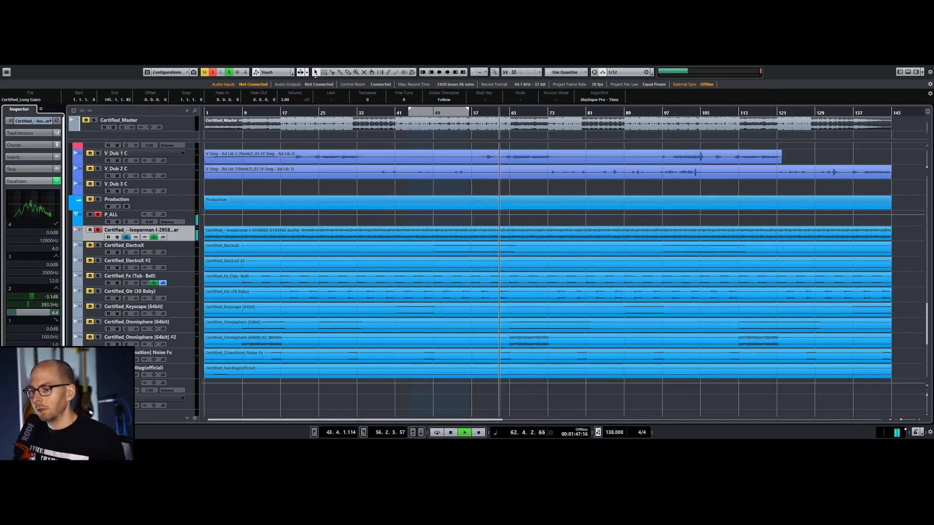
{"action": "left_click", "coordinate": [56, 220]}
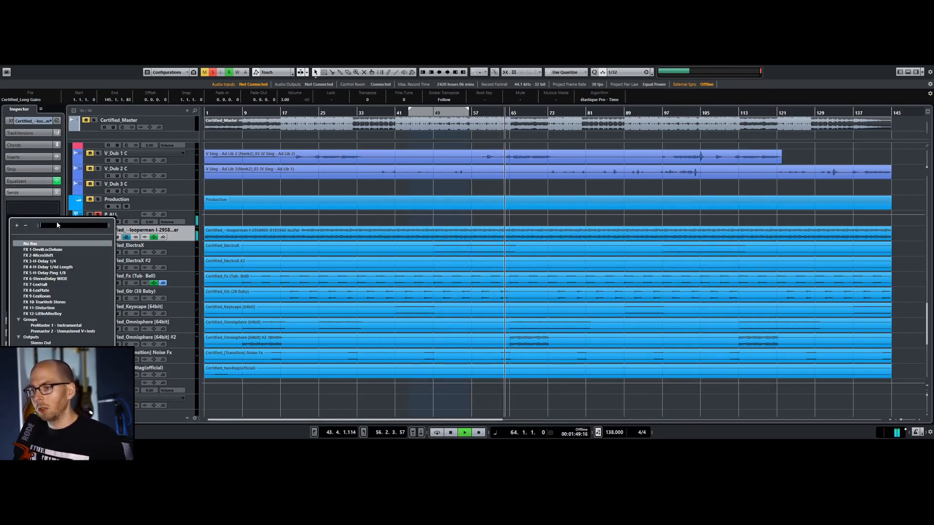
{"action": "left_click", "coordinate": [29, 215]}
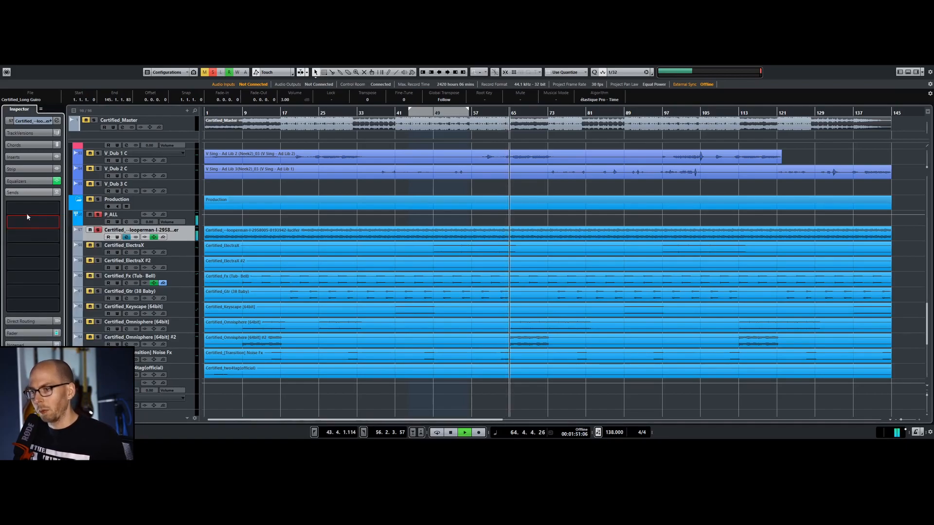
{"action": "left_click", "coordinate": [11, 219]}
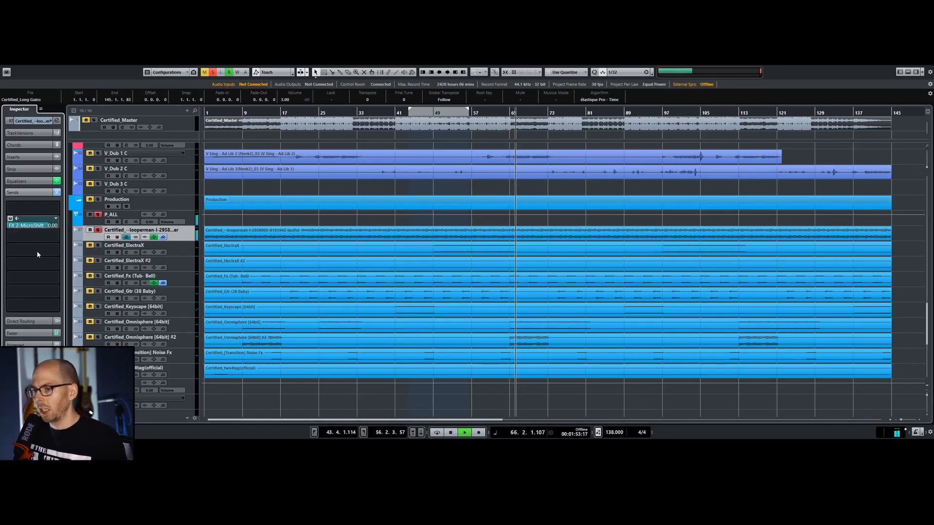
Adjust the looperman loop's send level to FX 2-MicroShift during playback, bringing it to -11.3 dB.
{"action": "left_click_drag", "start_coordinate": [34, 225], "coordinate": [32, 134]}
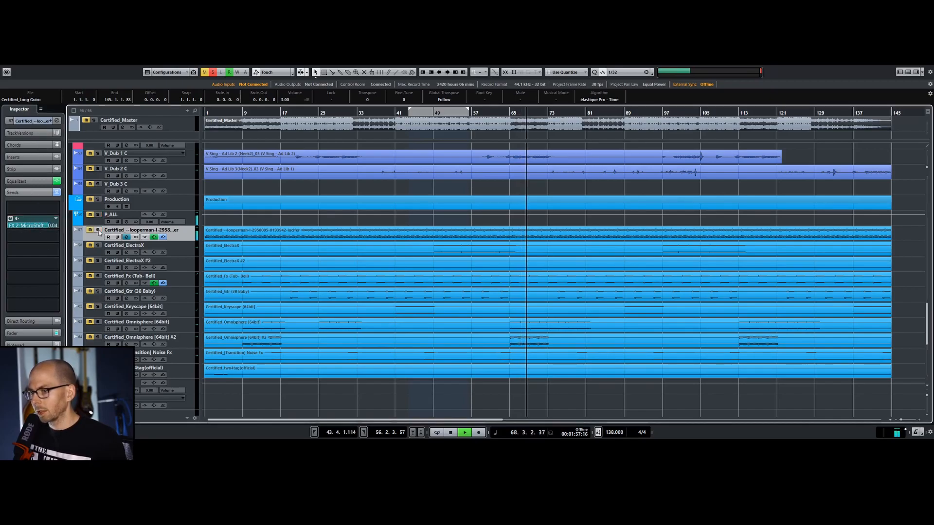
{"action": "left_click_drag", "start_coordinate": [32, 225], "coordinate": [41, 296]}
{"action": "key", "text": "space"}
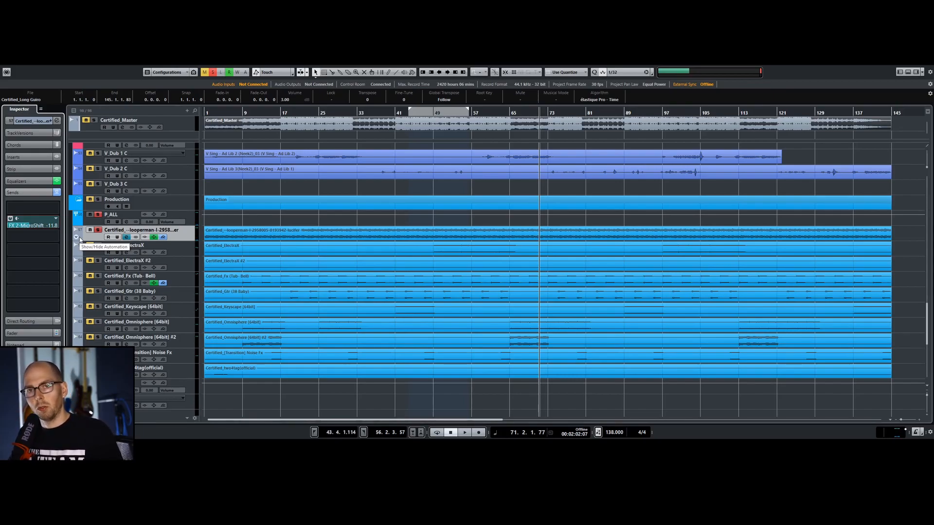
{"action": "key", "text": "space"}
{"action": "left_click_drag", "start_coordinate": [51, 225], "coordinate": [51, 227]}
Solo the Certified_[Transition] Noise Fx track together with the looperman loop and select it.
{"action": "scroll", "coordinate": [48, 228], "scroll_direction": "up", "scroll_amount": 1}
{"action": "scroll", "coordinate": [48, 230], "scroll_direction": "up", "scroll_amount": 1}
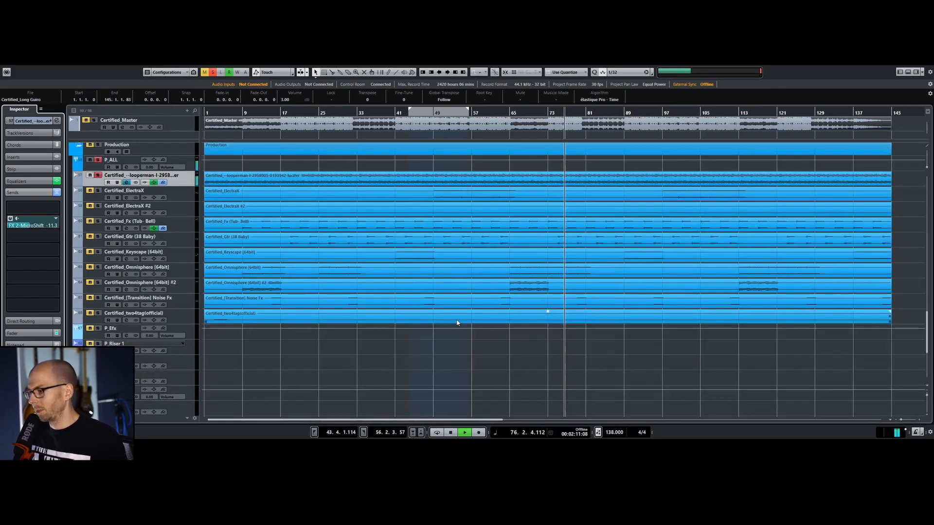
{"action": "scroll", "coordinate": [459, 323], "scroll_direction": "down", "scroll_amount": 2}
{"action": "left_click", "coordinate": [98, 297]}
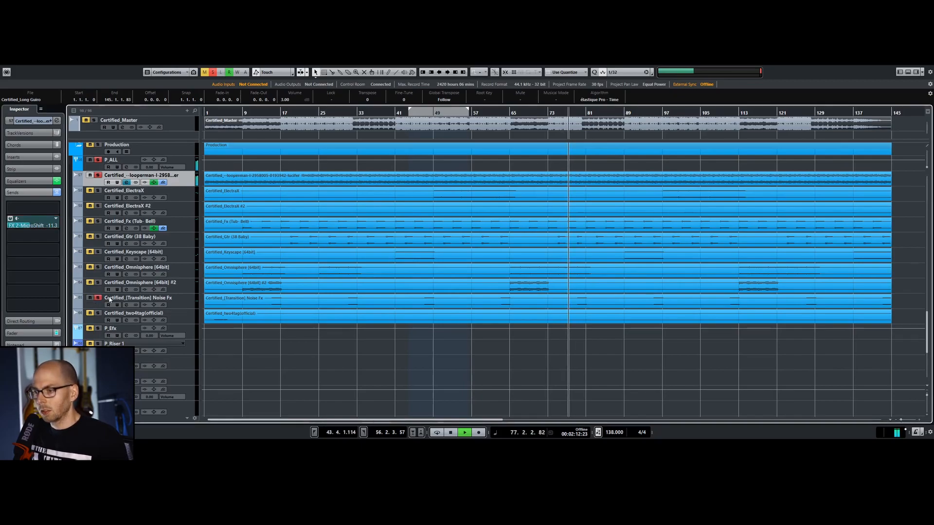
{"action": "left_click", "coordinate": [189, 304]}
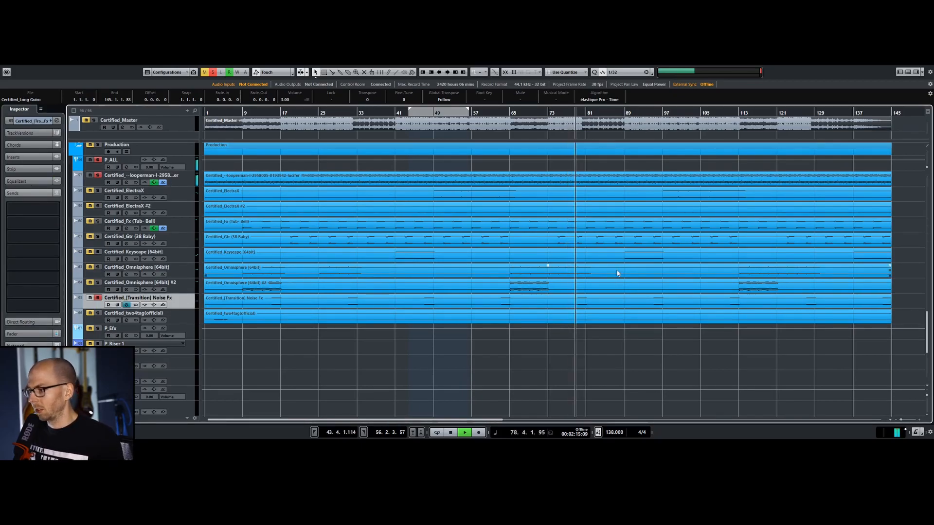
Set the Certified_[Transition] Noise Fx event volume to 2.00 and solo the remaining production tracks.
{"action": "left_click", "coordinate": [599, 304]}
{"action": "scroll", "coordinate": [302, 100], "scroll_direction": "up", "scroll_amount": 1}
{"action": "scroll", "coordinate": [300, 100], "scroll_direction": "down", "scroll_amount": 3}
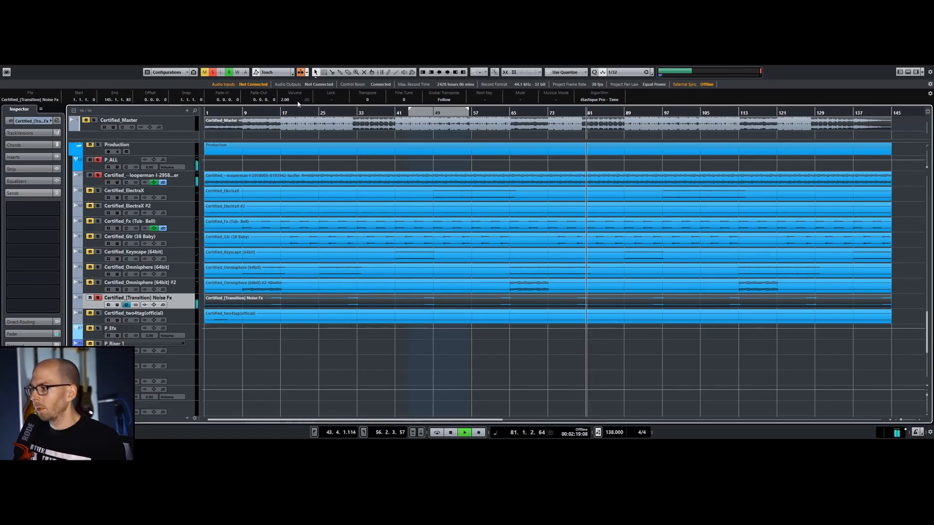
{"action": "scroll", "coordinate": [298, 104], "scroll_direction": "up", "scroll_amount": 1}
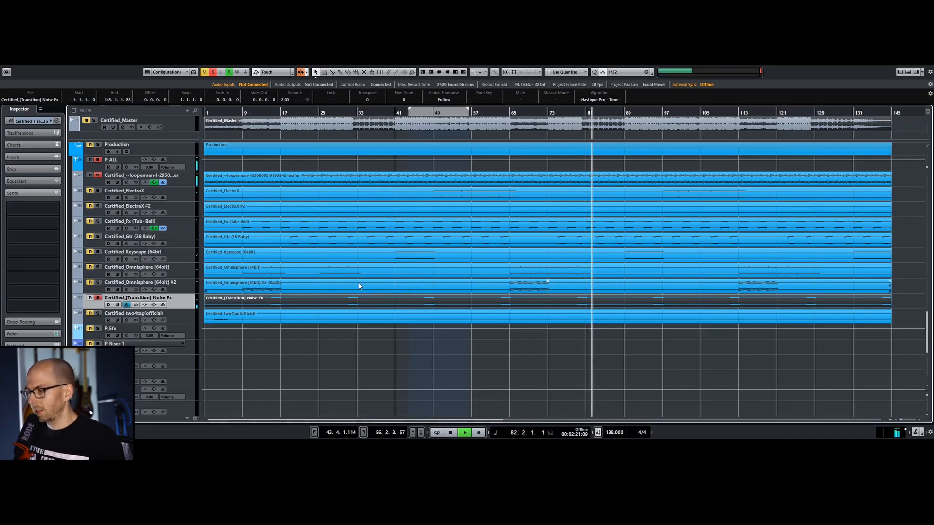
{"action": "left_click", "coordinate": [168, 240]}
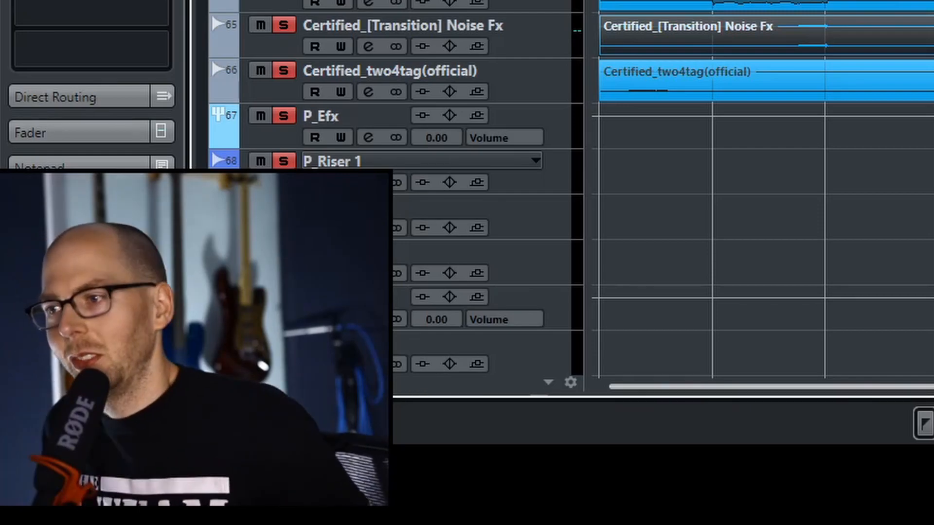
Play back the soloed drum, bass and production tracks while looking over the whole arrangement.
{"action": "key", "text": "space"}
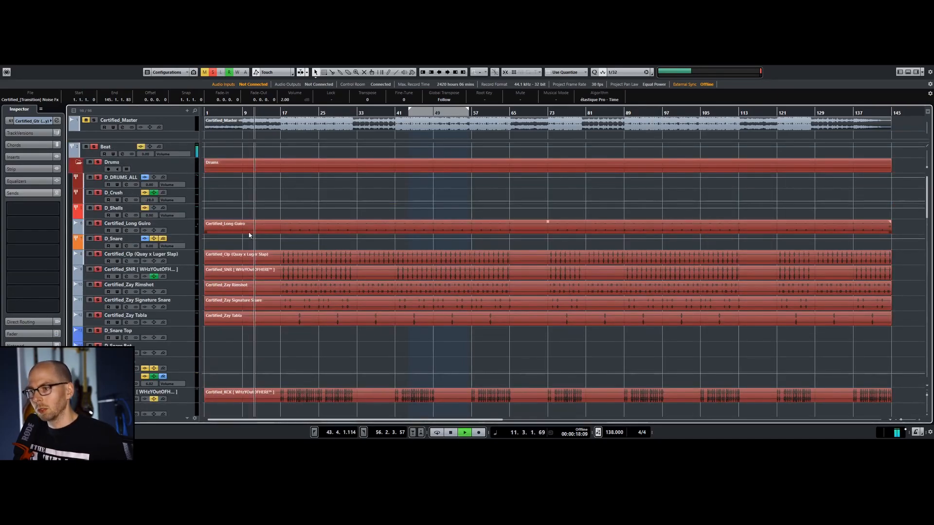
{"action": "scroll", "coordinate": [341, 254], "scroll_direction": "up", "scroll_amount": 5}
{"action": "scroll", "coordinate": [341, 255], "scroll_direction": "down", "scroll_amount": 10}
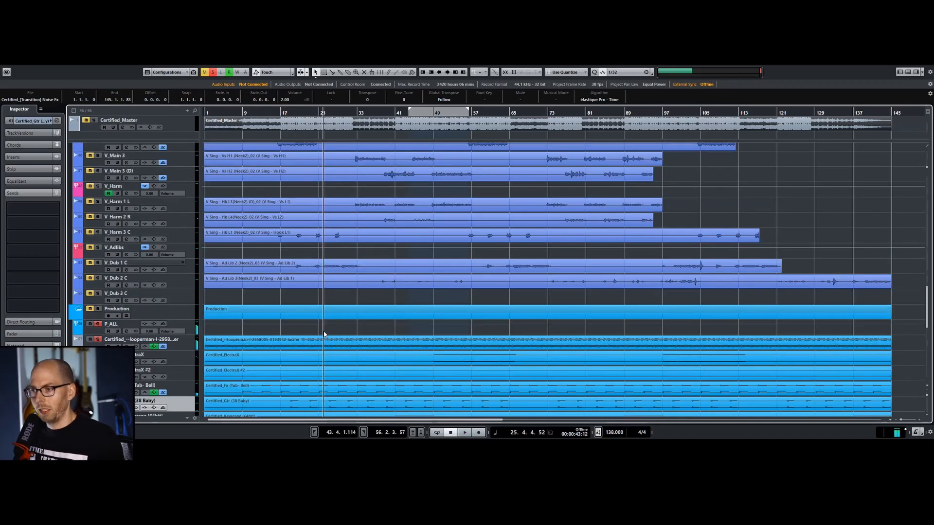
{"action": "scroll", "coordinate": [324, 335], "scroll_direction": "up", "scroll_amount": 6}
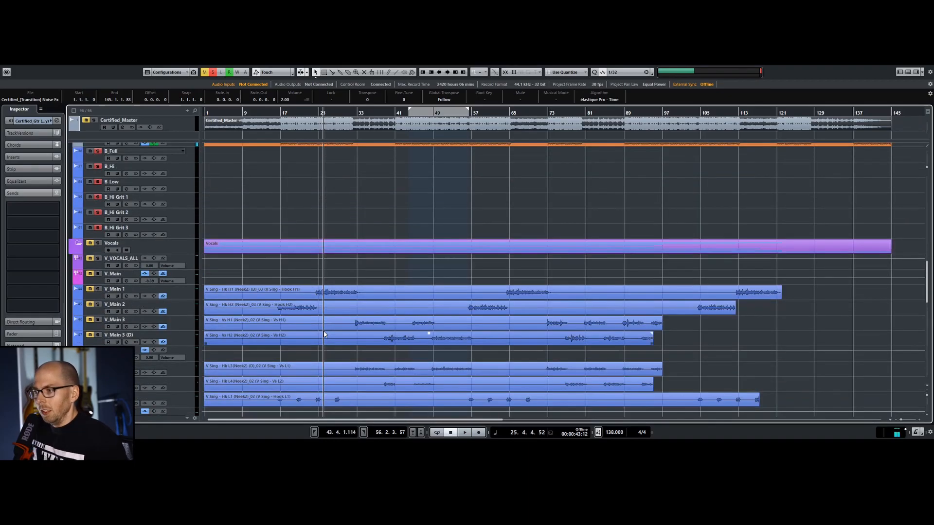
{"action": "scroll", "coordinate": [324, 334], "scroll_direction": "up", "scroll_amount": 5}
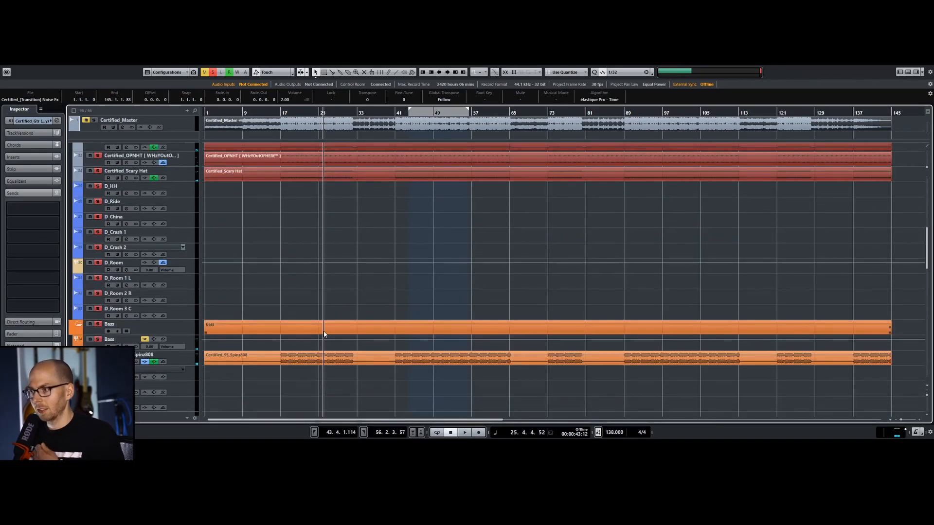
{"action": "scroll", "coordinate": [324, 334], "scroll_direction": "up", "scroll_amount": 6}
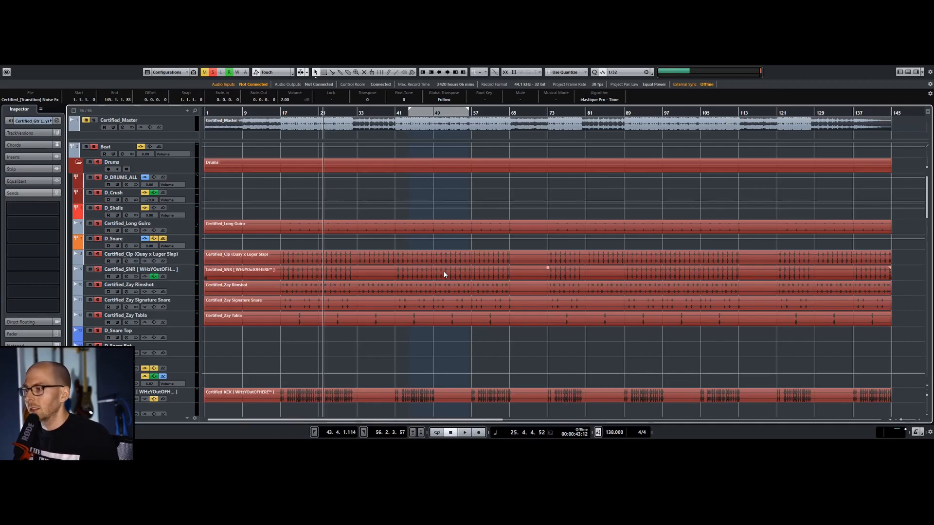
{"action": "scroll", "coordinate": [489, 291], "scroll_direction": "down", "scroll_amount": 4}
{"action": "scroll", "coordinate": [348, 241], "scroll_direction": "down", "scroll_amount": 11}
{"action": "key", "text": "space"}
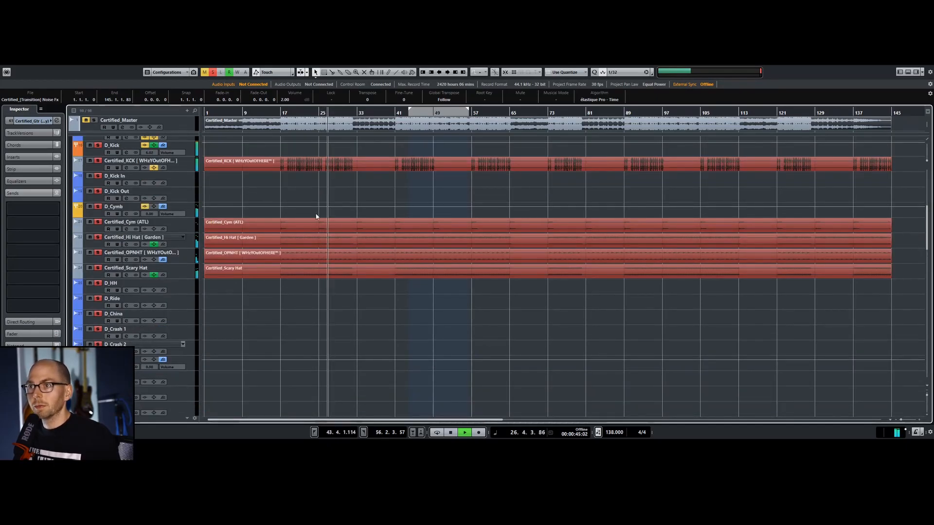
{"action": "scroll", "coordinate": [332, 255], "scroll_direction": "down", "scroll_amount": 5}
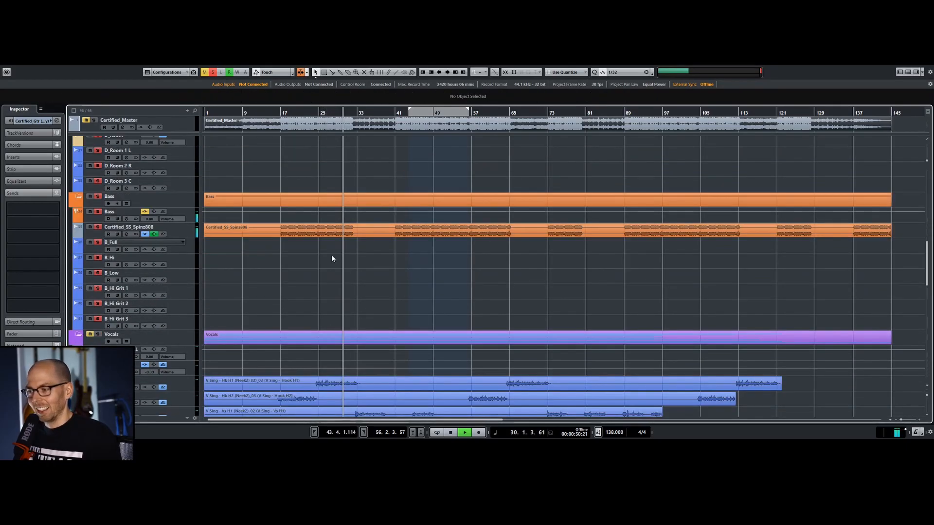
{"action": "key", "text": "space"}
Solo the V_Main 2 vocal track with its groups and show the insert chain of the V_Main group.
{"action": "scroll", "coordinate": [332, 255], "scroll_direction": "down", "scroll_amount": 2}
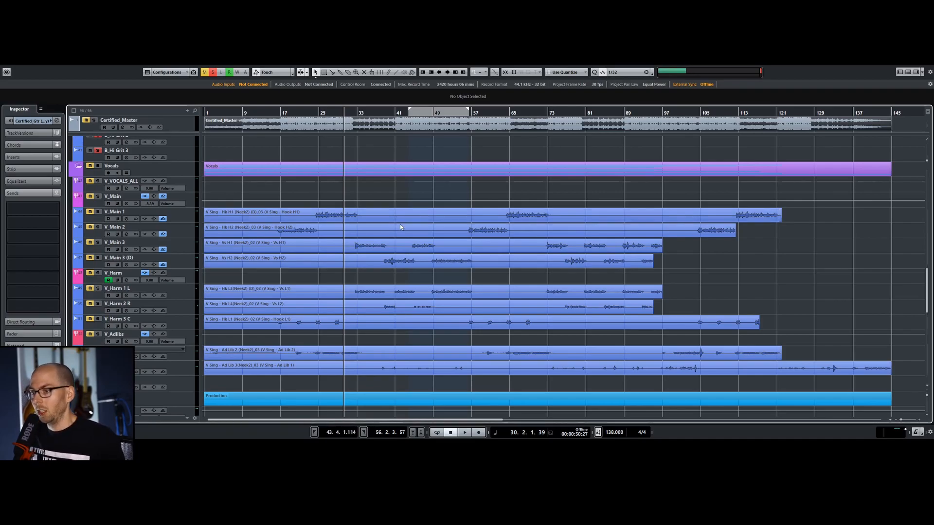
{"action": "left_click", "coordinate": [193, 229]}
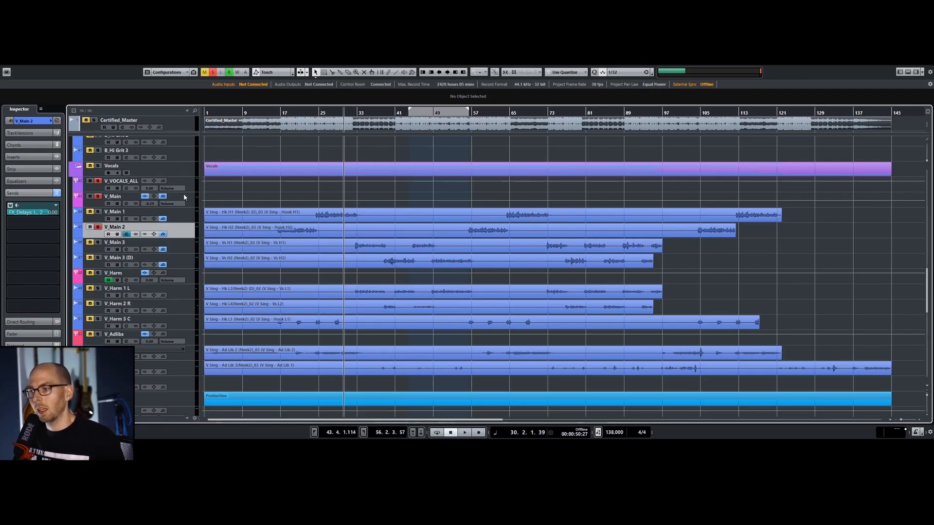
{"action": "left_click", "coordinate": [185, 196]}
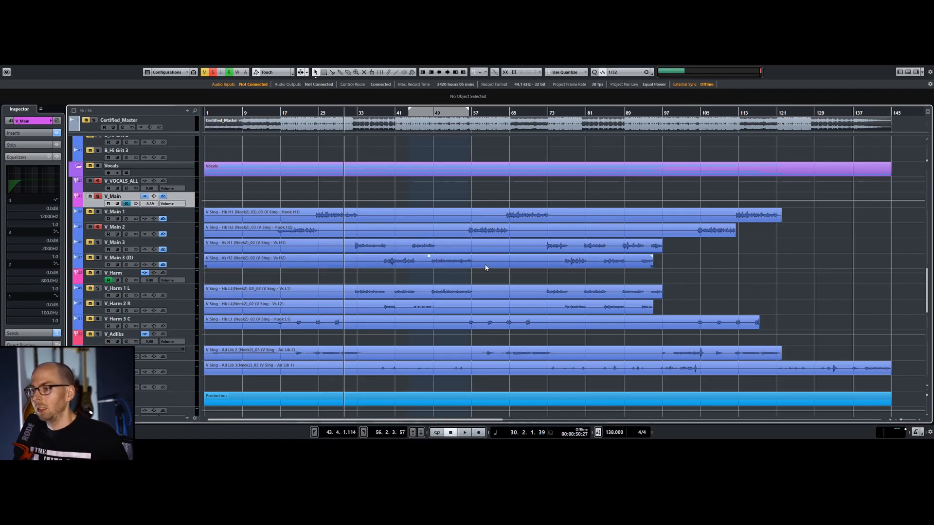
{"action": "left_click", "coordinate": [194, 185]}
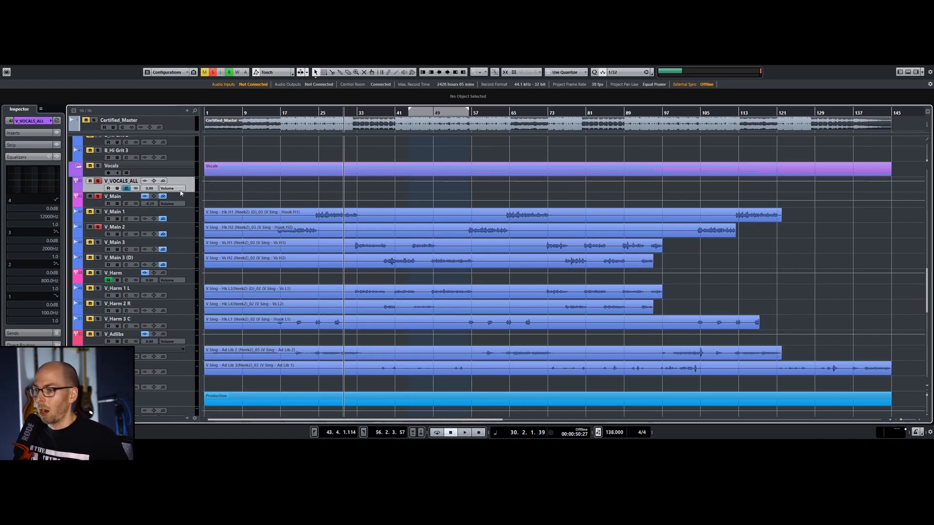
{"action": "left_click", "coordinate": [18, 135]}
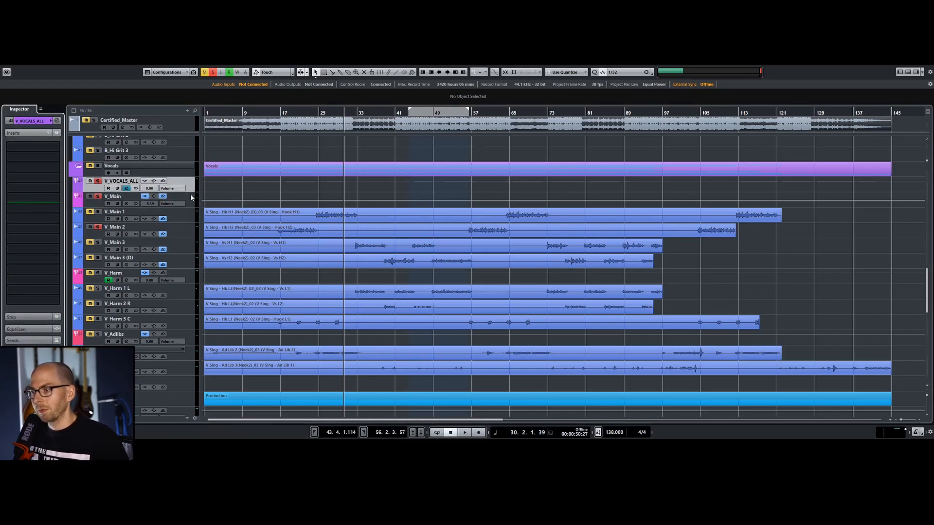
{"action": "left_click", "coordinate": [191, 198]}
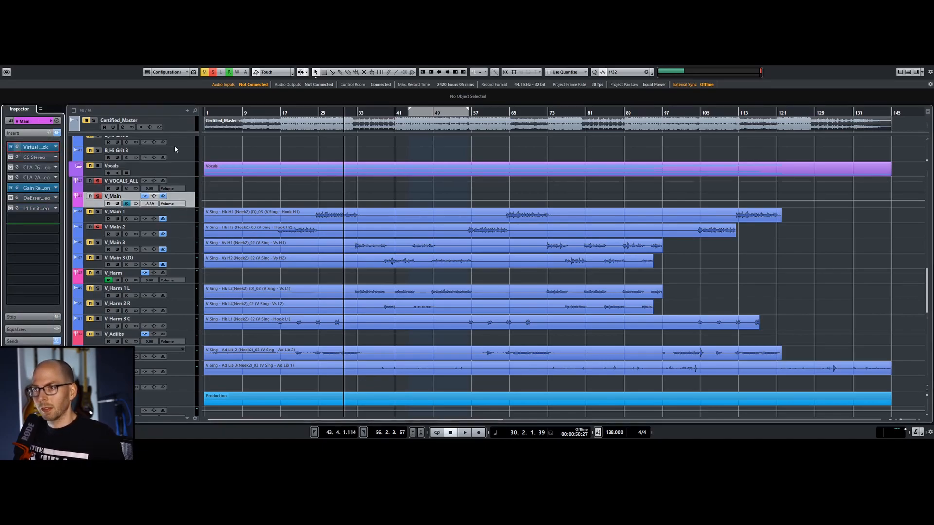
Bypass the V_Main inserts and sends, including Virtual Mix Rack, and play the dry vocal from bar 16.
{"action": "left_click_drag", "start_coordinate": [378, 130], "coordinate": [635, 124]}
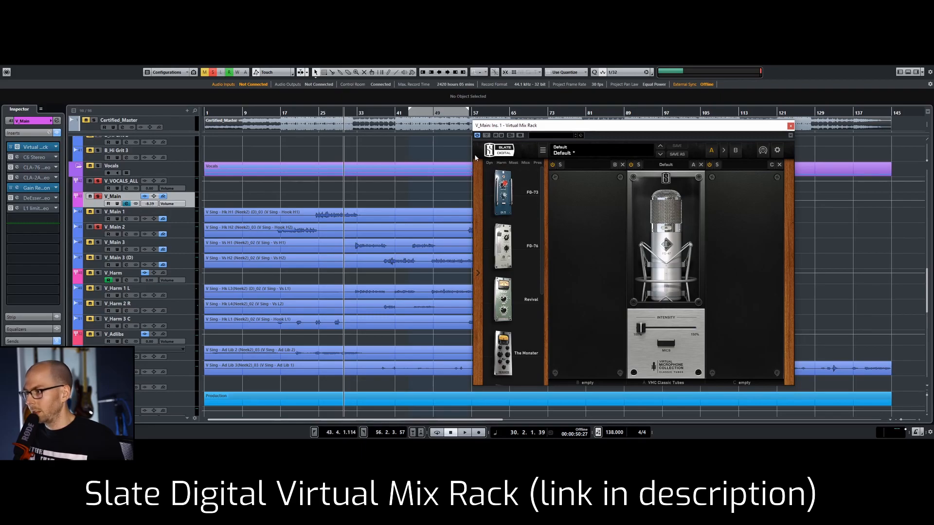
{"action": "left_click", "coordinate": [486, 136]}
{"action": "left_click", "coordinate": [12, 188]}
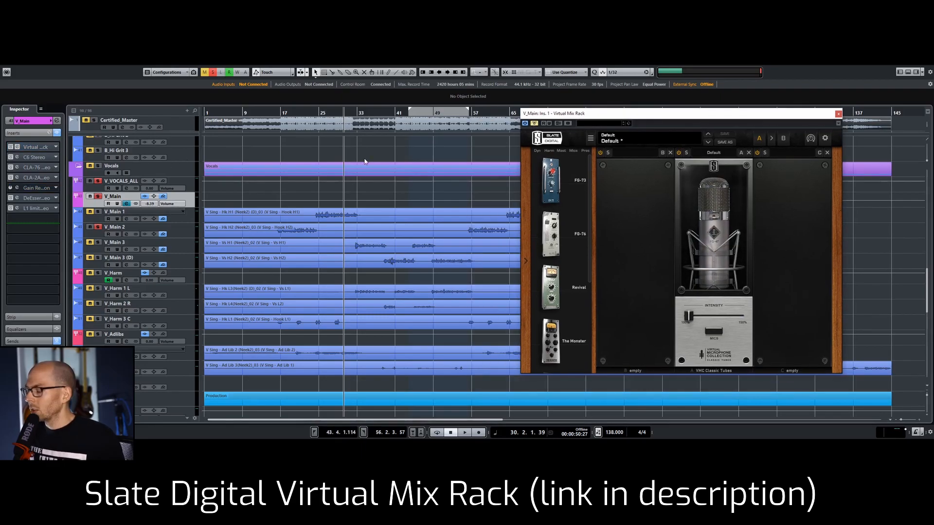
{"action": "double_click", "coordinate": [278, 111]}
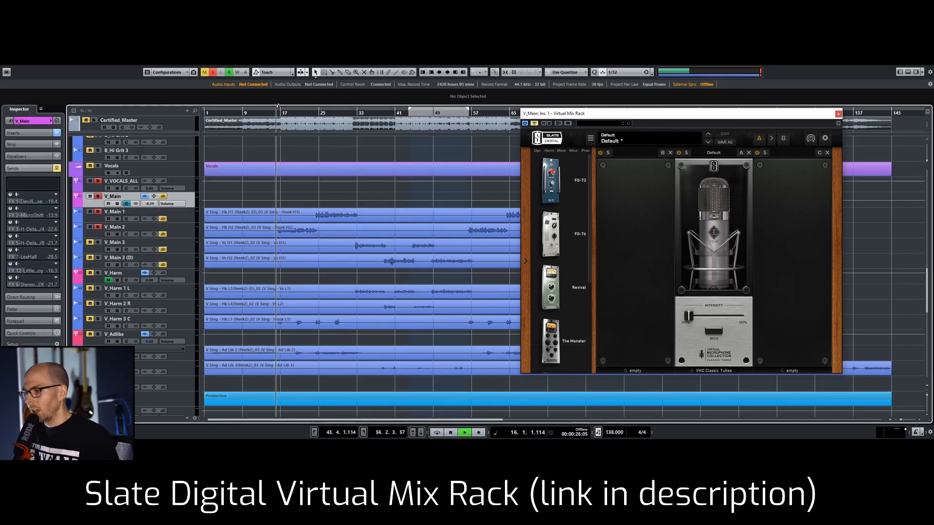
{"action": "double_click", "coordinate": [277, 109]}
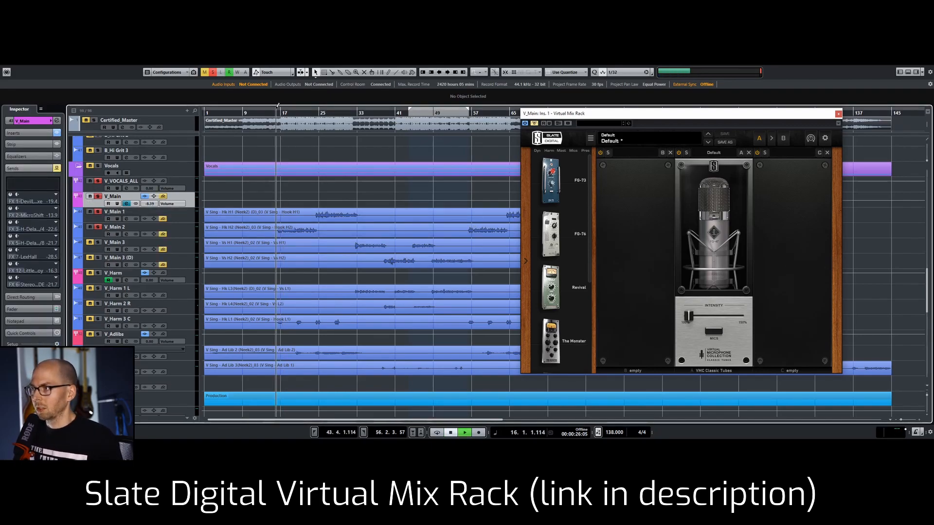
{"action": "left_click_drag", "start_coordinate": [642, 115], "coordinate": [582, 116]}
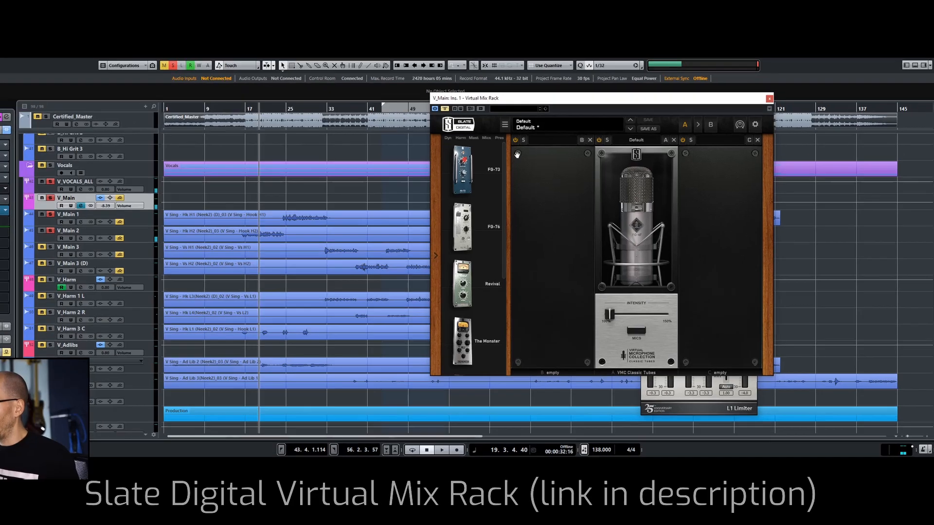
Show the microphone list of the VMC Classic Tubes module and choose the FG-47 model.
{"action": "scroll", "coordinate": [633, 209], "scroll_direction": "down", "scroll_amount": 3}
{"action": "scroll", "coordinate": [522, 233], "scroll_direction": "down", "scroll_amount": 2}
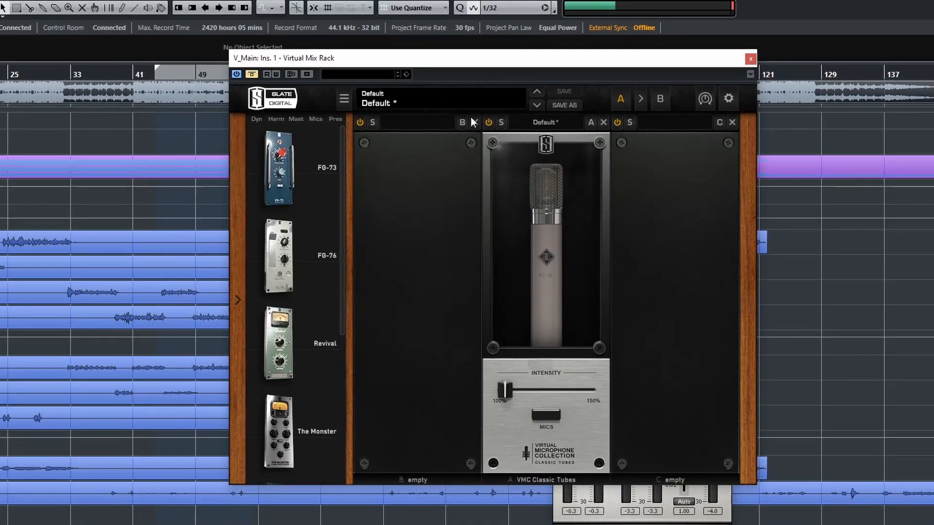
{"action": "left_click", "coordinate": [543, 414]}
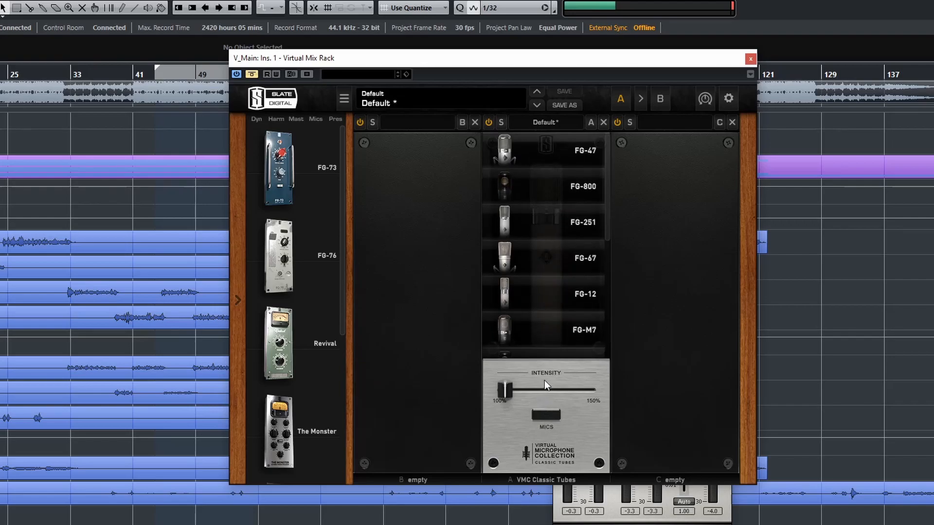
{"action": "left_click", "coordinate": [528, 154]}
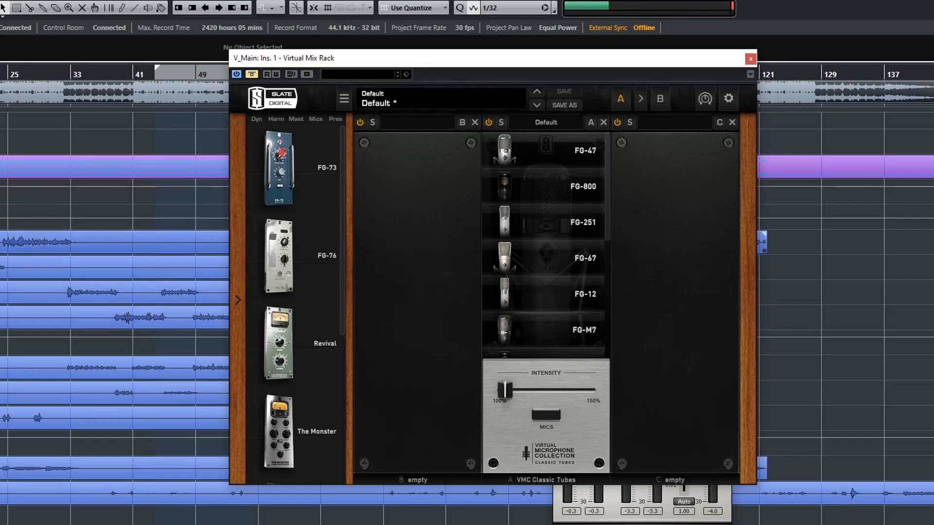
Loop the hook up to bar 33 and re-enable Virtual Mix Rack on V_Main with the FG-47 model.
{"action": "left_click_drag", "start_coordinate": [0, 69], "coordinate": [70, 69]}
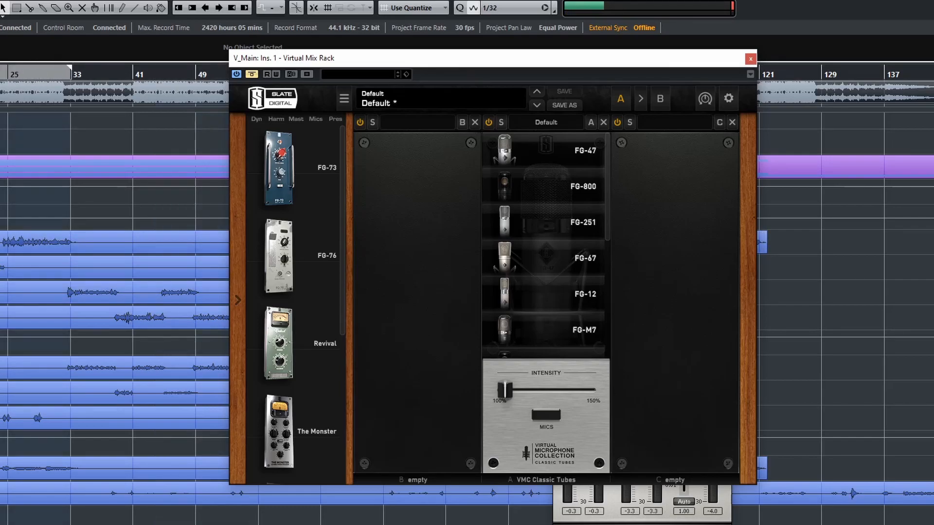
{"action": "key", "text": "KP_Divide"}
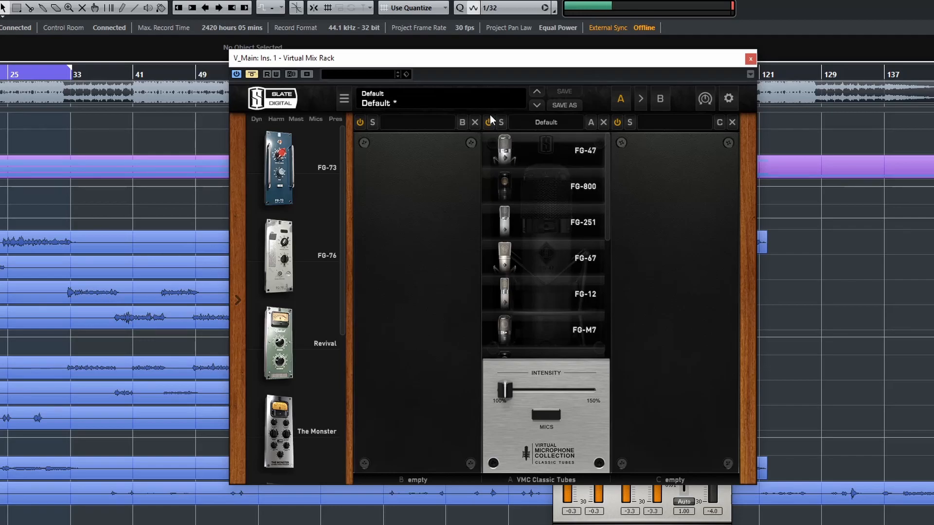
{"action": "left_click", "coordinate": [252, 75]}
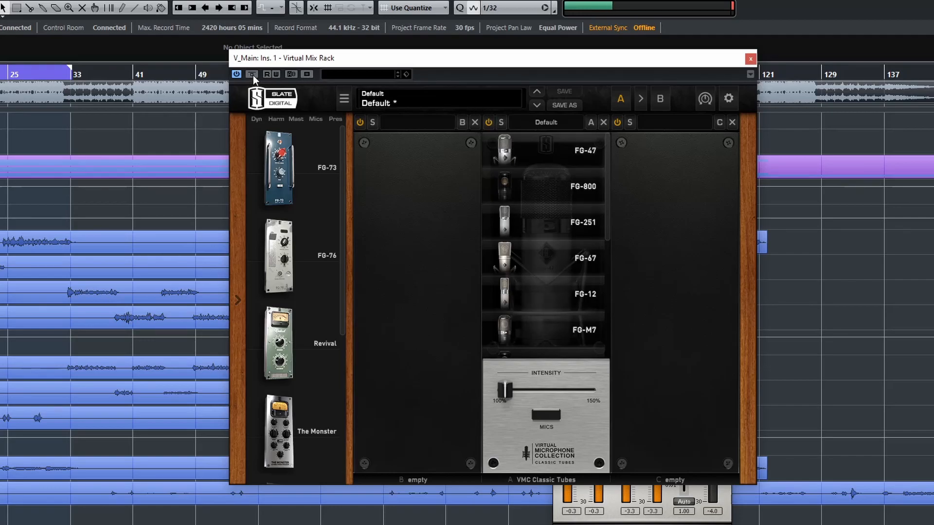
{"action": "left_click", "coordinate": [584, 152]}
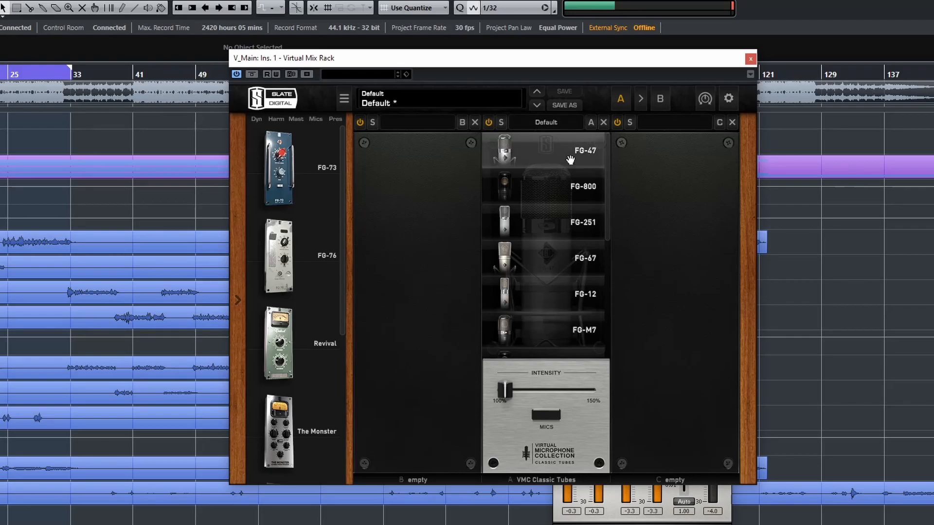
Audition the FG-800, FG-67, FG-12, FG-M7 and FG-800M microphone models on the looped vocal.
{"action": "left_click", "coordinate": [572, 185]}
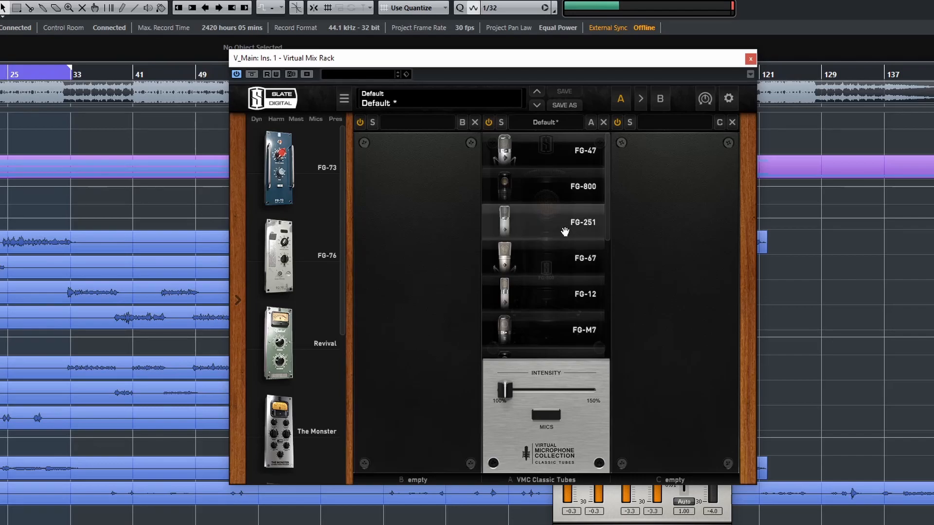
{"action": "left_click", "coordinate": [562, 267]}
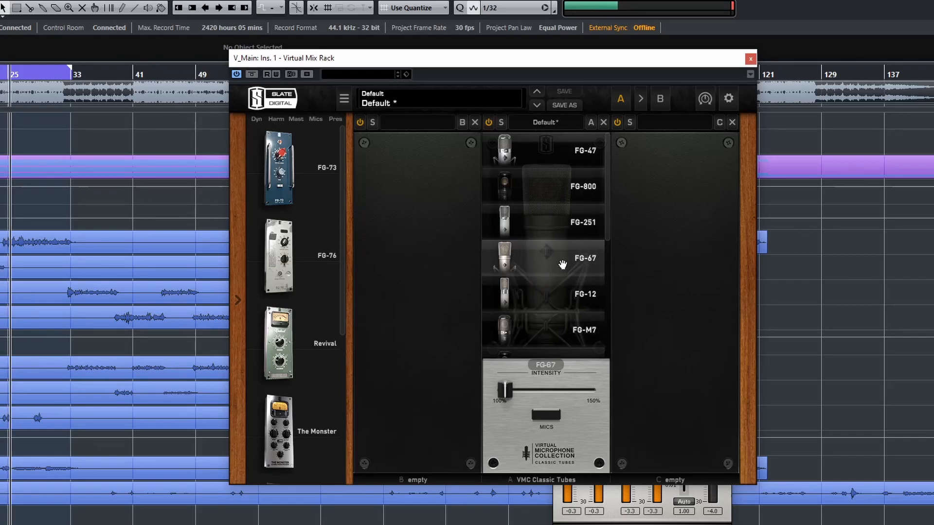
{"action": "left_click", "coordinate": [567, 300]}
{"action": "scroll", "coordinate": [567, 302], "scroll_direction": "down", "scroll_amount": 1}
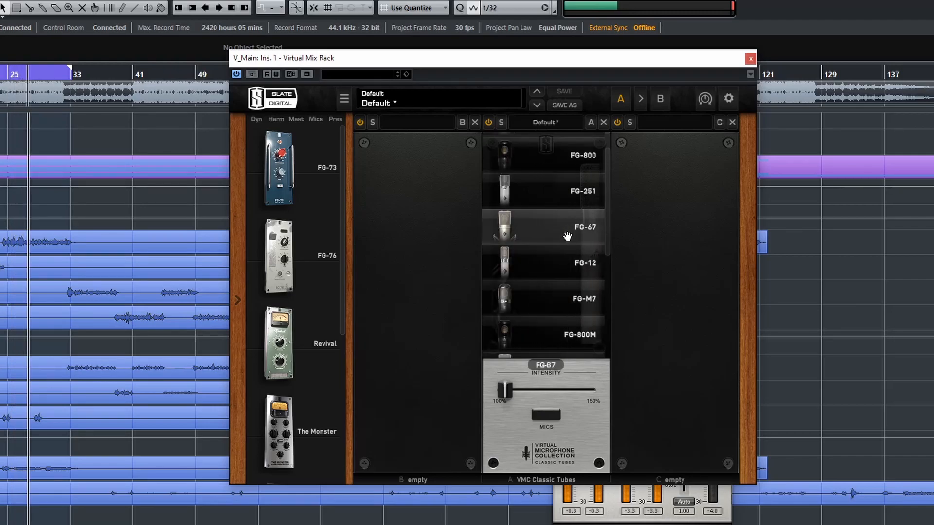
{"action": "left_click", "coordinate": [570, 300]}
{"action": "scroll", "coordinate": [570, 300], "scroll_direction": "down", "scroll_amount": 1}
{"action": "left_click", "coordinate": [567, 301]}
{"action": "left_click", "coordinate": [566, 270]}
{"action": "left_click", "coordinate": [567, 301]}
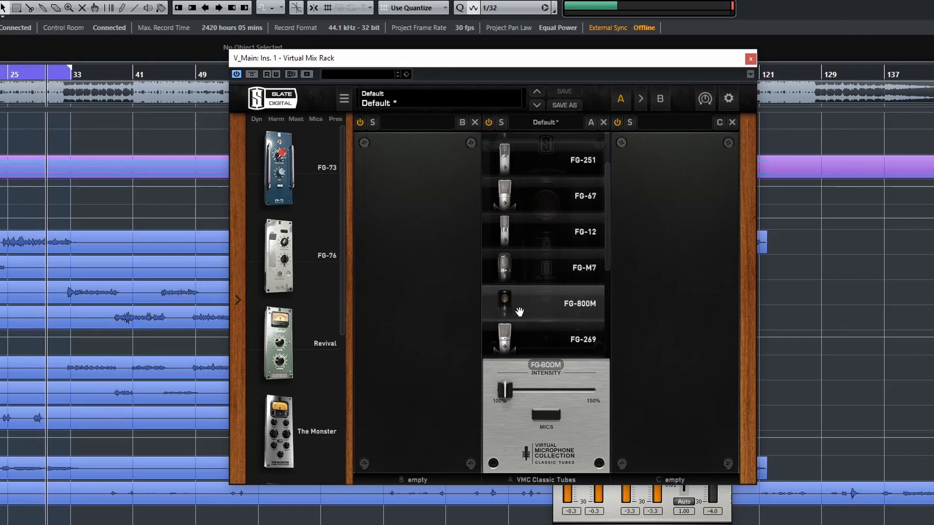
Audition the FG-269, FG-67 mk2, FG-44 and FG-37a microphone models on the looped vocal.
{"action": "left_click", "coordinate": [549, 335]}
{"action": "scroll", "coordinate": [548, 332], "scroll_direction": "down", "scroll_amount": 3}
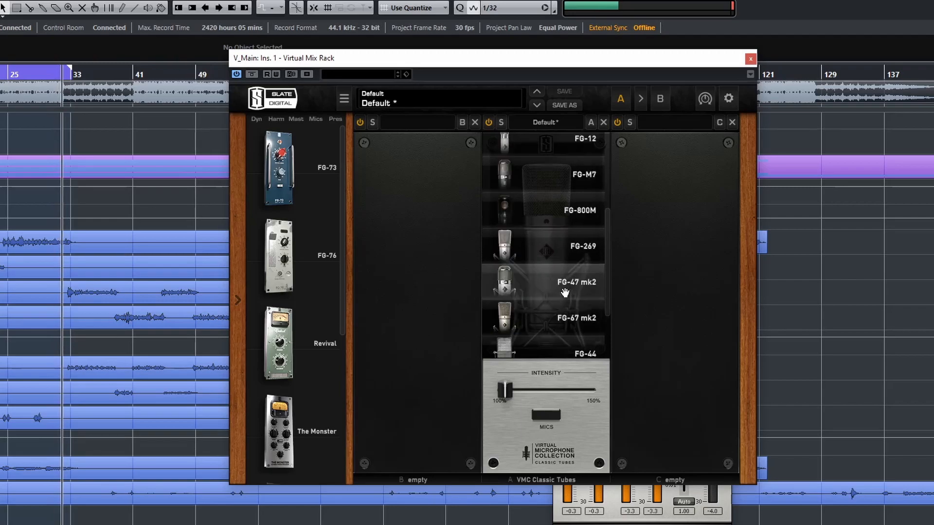
{"action": "left_click", "coordinate": [563, 252]}
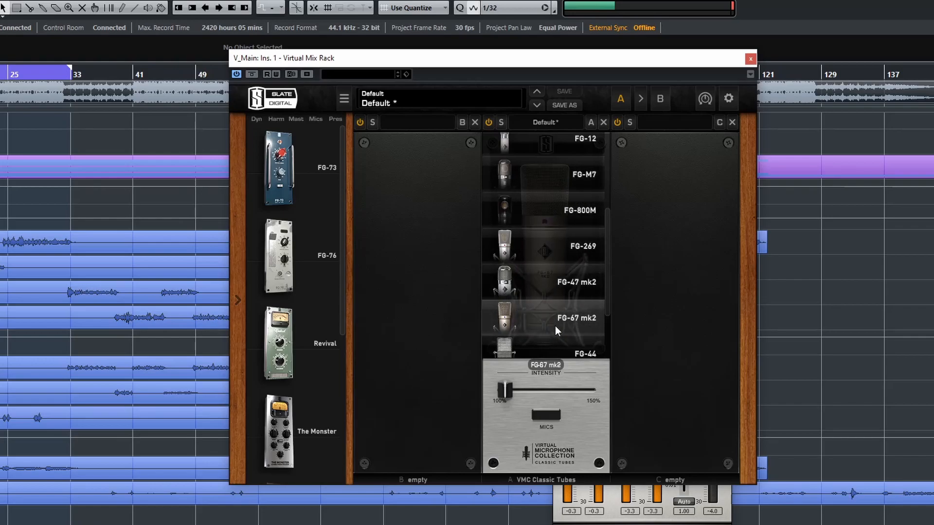
{"action": "left_click", "coordinate": [561, 348]}
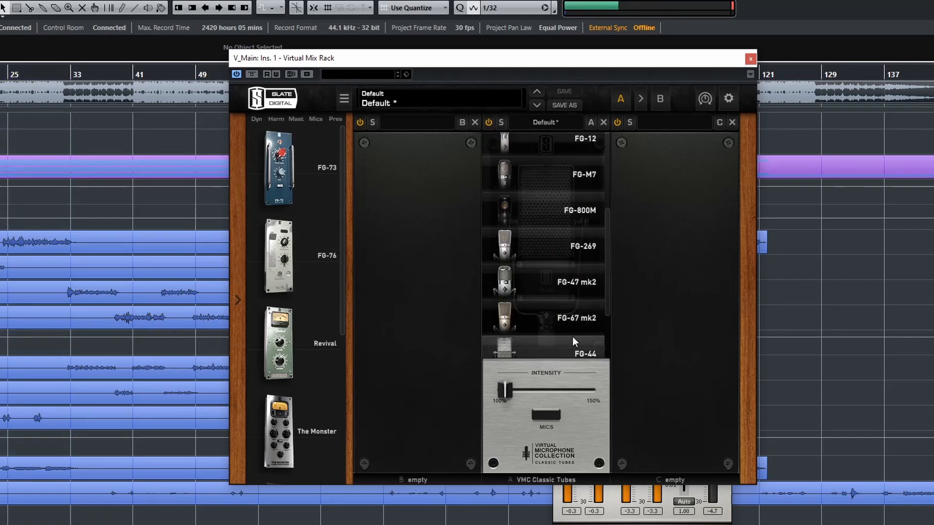
{"action": "scroll", "coordinate": [552, 341], "scroll_direction": "down", "scroll_amount": 3}
{"action": "left_click", "coordinate": [553, 265]}
{"action": "left_click", "coordinate": [573, 308]}
Set the microphone module's Intensity to 150% on FG-44 and switch the model to FG-37a.
{"action": "left_click", "coordinate": [573, 273]}
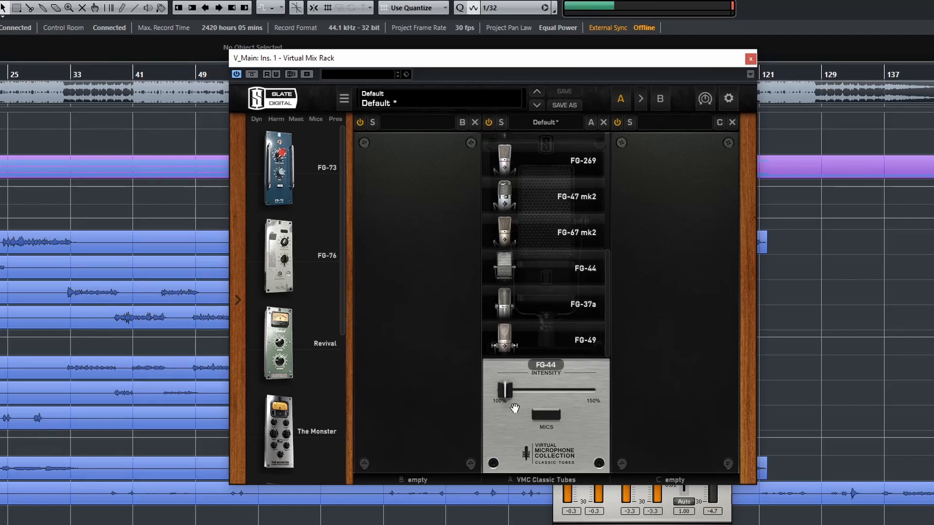
{"action": "left_click_drag", "start_coordinate": [515, 407], "coordinate": [603, 391]}
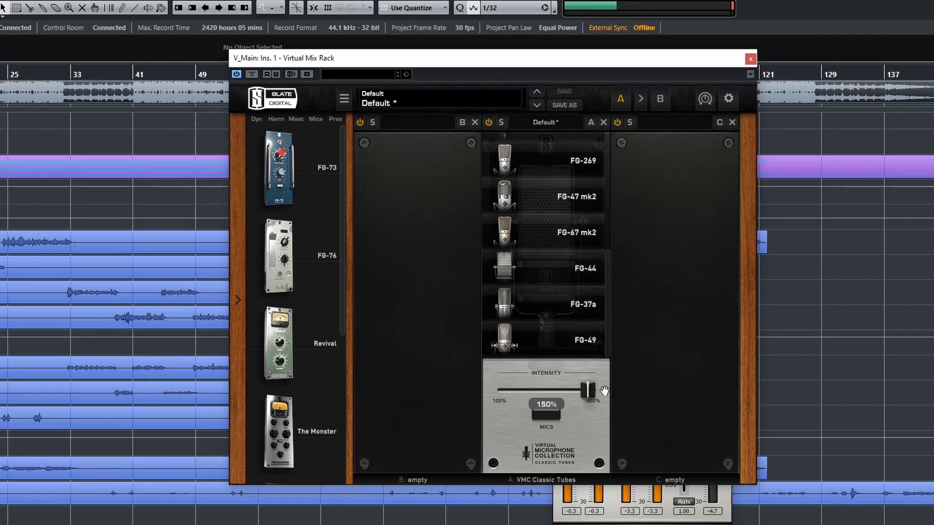
{"action": "left_click", "coordinate": [573, 311]}
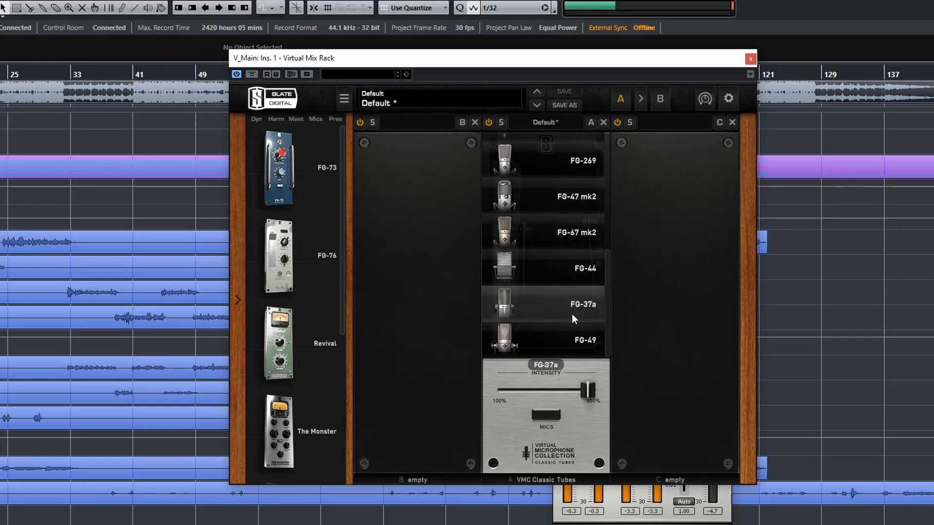
Audition the FG-49, FG-67 mk2, FG-47 mk2, FG-269 and FG-800M microphone models on the looped vocal at 150% Intensity.
{"action": "left_click", "coordinate": [560, 333]}
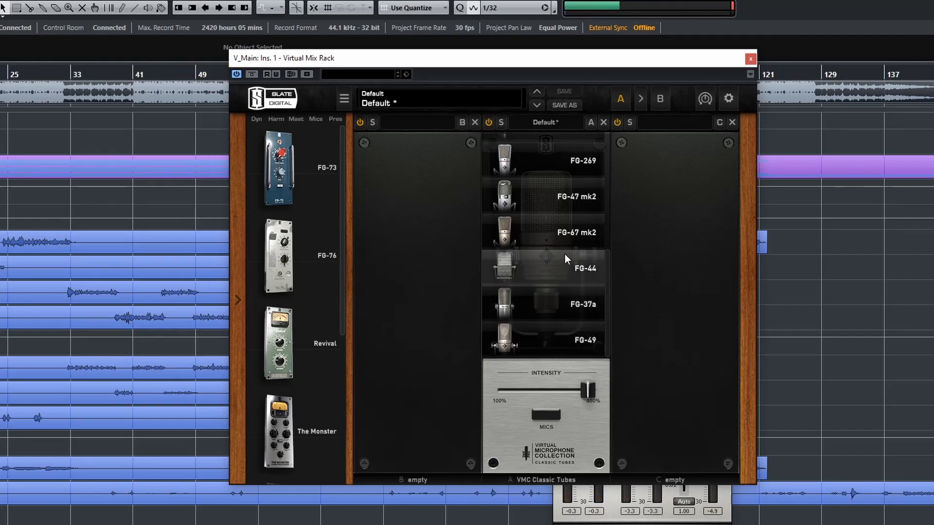
{"action": "left_click", "coordinate": [560, 229]}
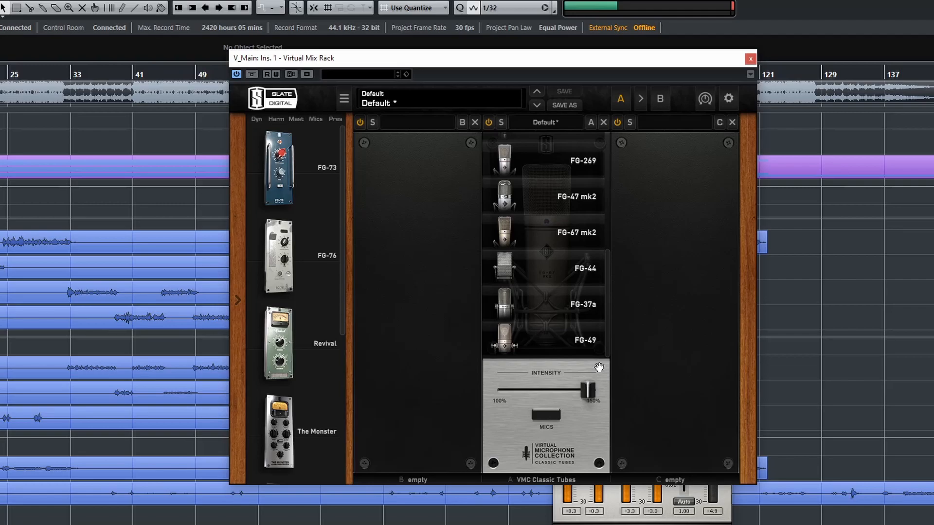
{"action": "scroll", "coordinate": [579, 219], "scroll_direction": "up", "scroll_amount": 2}
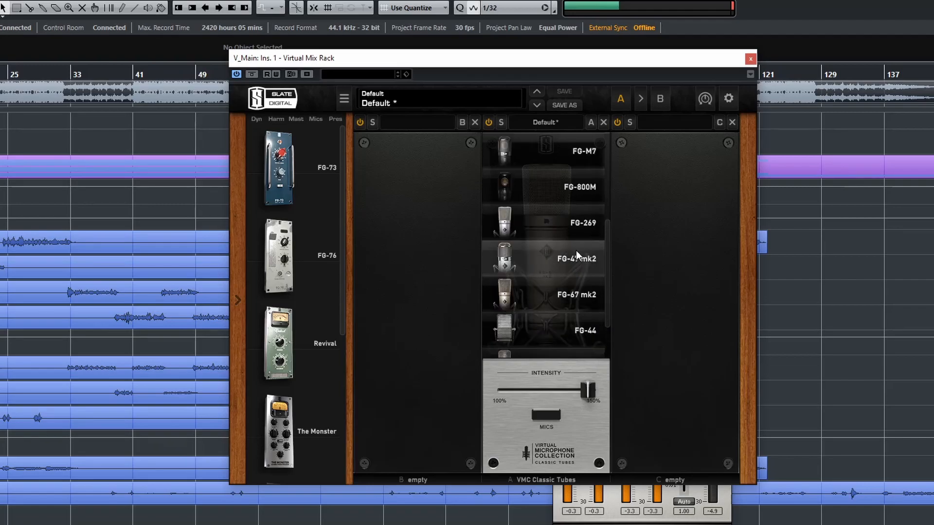
{"action": "left_click", "coordinate": [581, 267]}
{"action": "left_click", "coordinate": [589, 225]}
{"action": "scroll", "coordinate": [582, 249], "scroll_direction": "up", "scroll_amount": 1}
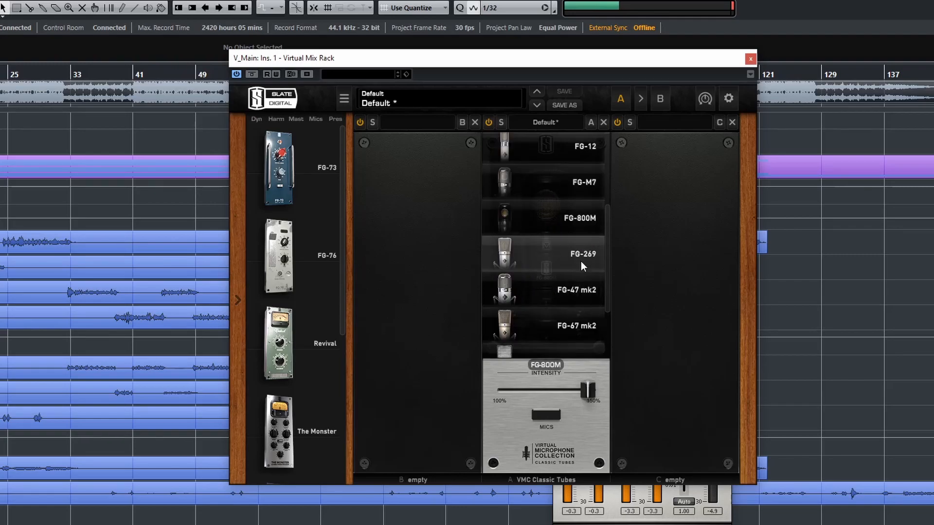
Audition the FG-12, FG-67 and FG-251 microphone models on the looped vocal and switch the model to FG-800.
{"action": "scroll", "coordinate": [583, 270], "scroll_direction": "up", "scroll_amount": 1}
{"action": "scroll", "coordinate": [582, 251], "scroll_direction": "up", "scroll_amount": 1}
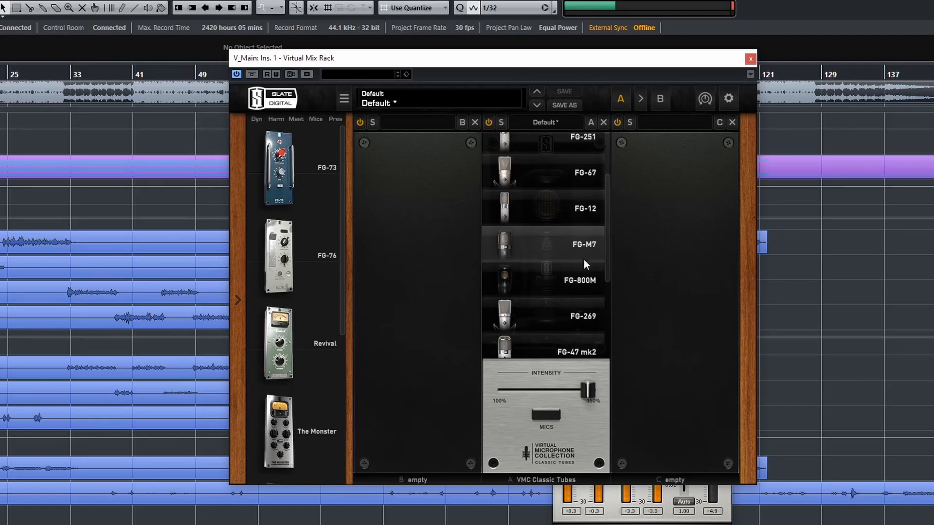
{"action": "left_click", "coordinate": [574, 209]}
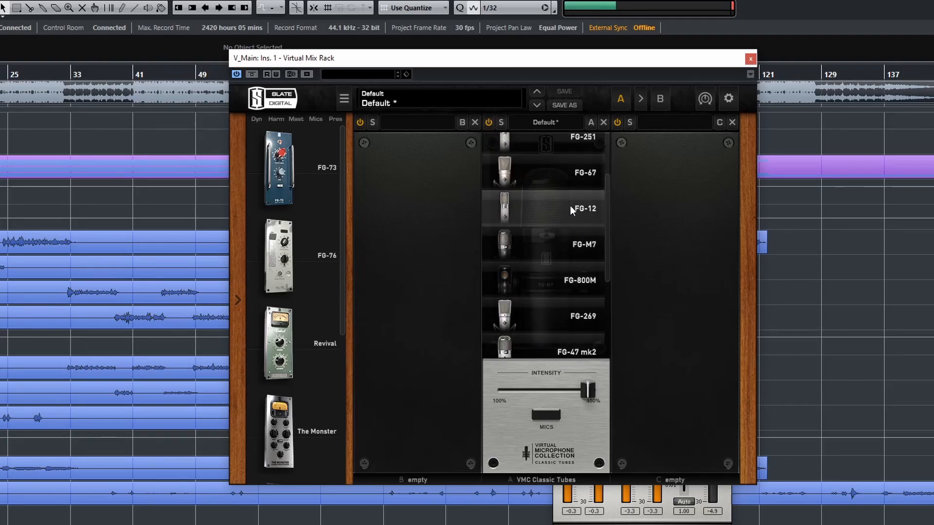
{"action": "scroll", "coordinate": [571, 270], "scroll_direction": "up", "scroll_amount": 1}
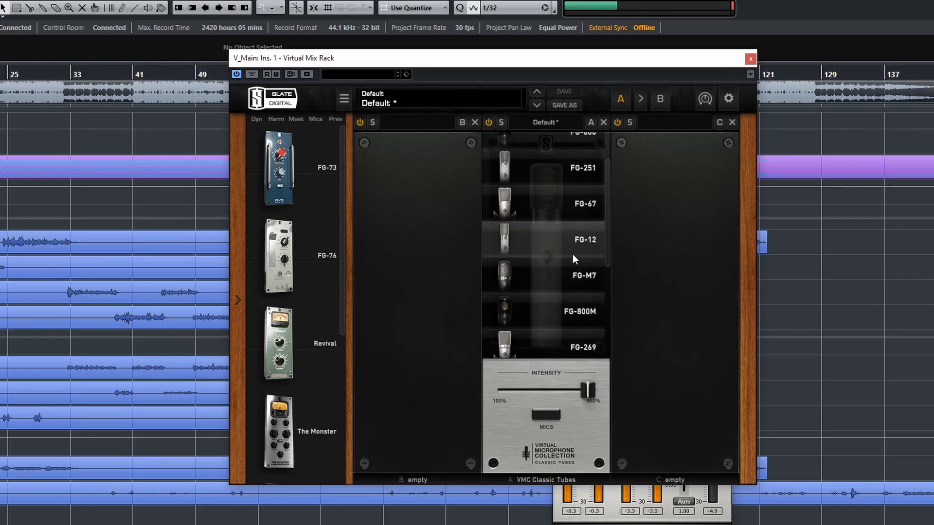
{"action": "left_click", "coordinate": [568, 204]}
{"action": "scroll", "coordinate": [559, 272], "scroll_direction": "up", "scroll_amount": 2}
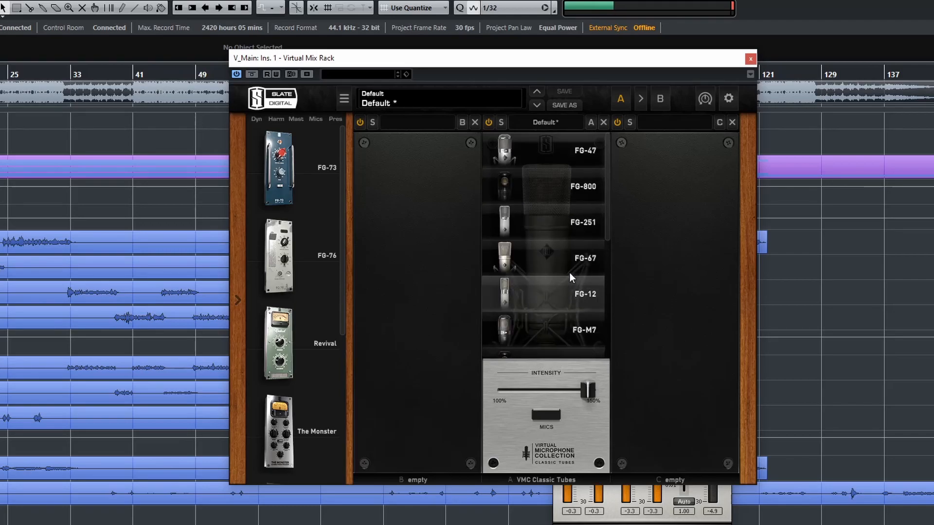
{"action": "left_click", "coordinate": [573, 239]}
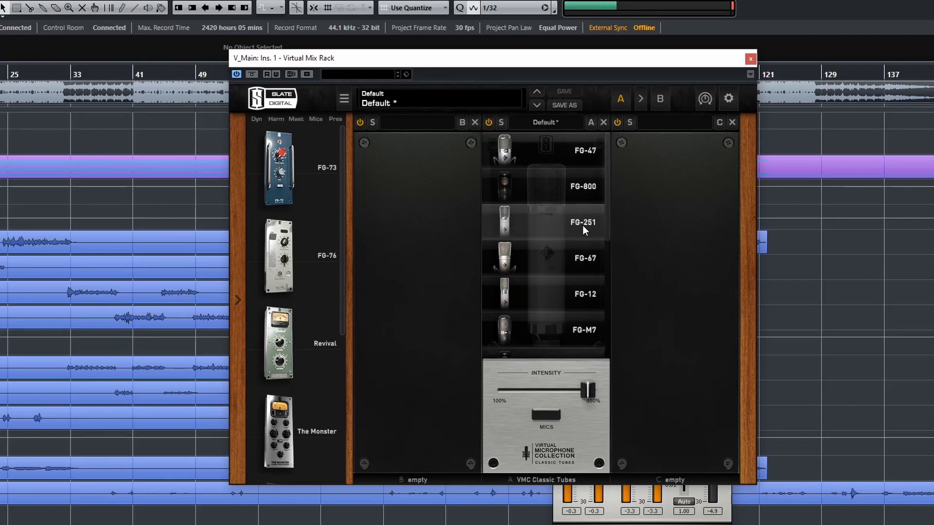
{"action": "left_click", "coordinate": [573, 189]}
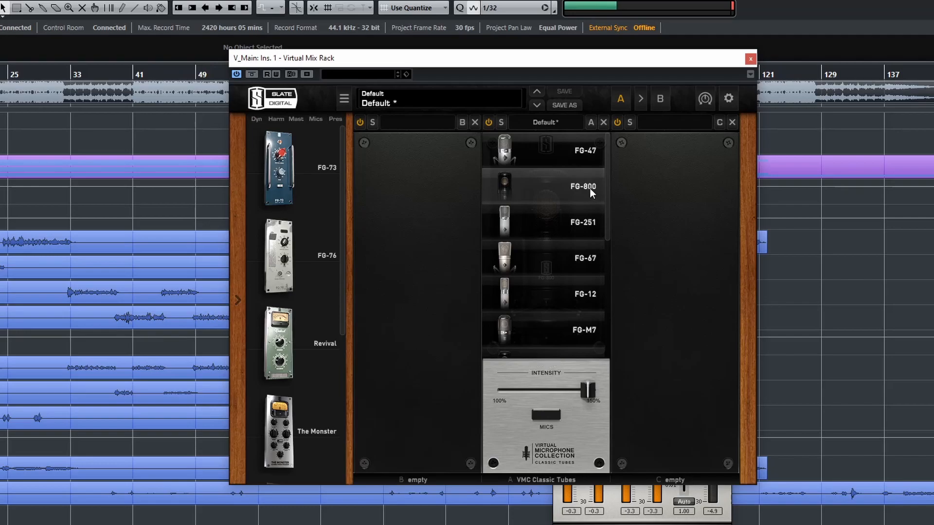
Try the FG-47 microphone model, select the FG-800 instead, and close the microphone list.
{"action": "left_click", "coordinate": [570, 153]}
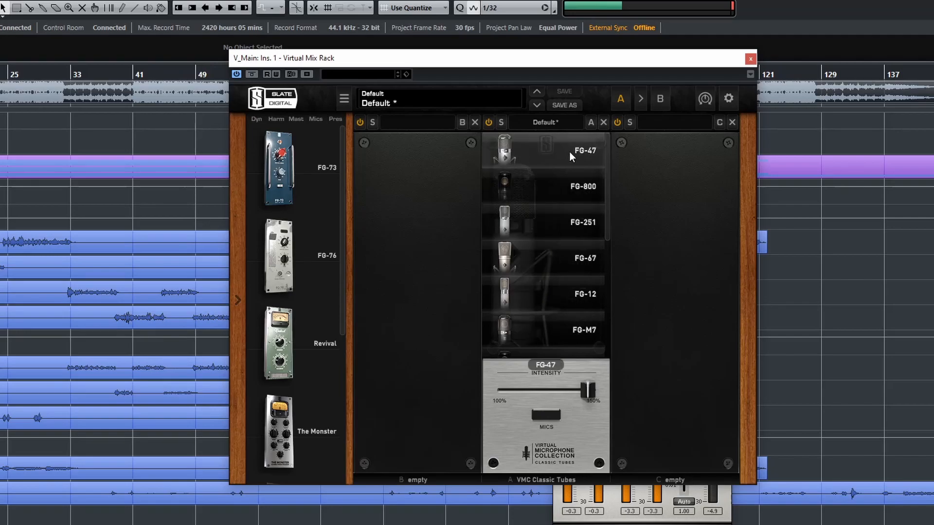
{"action": "left_click", "coordinate": [570, 190]}
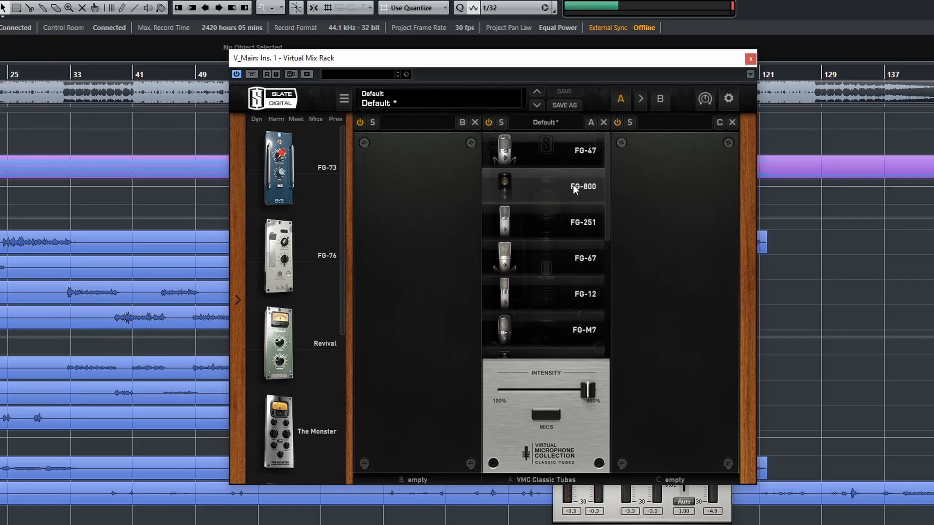
{"action": "left_click", "coordinate": [558, 415]}
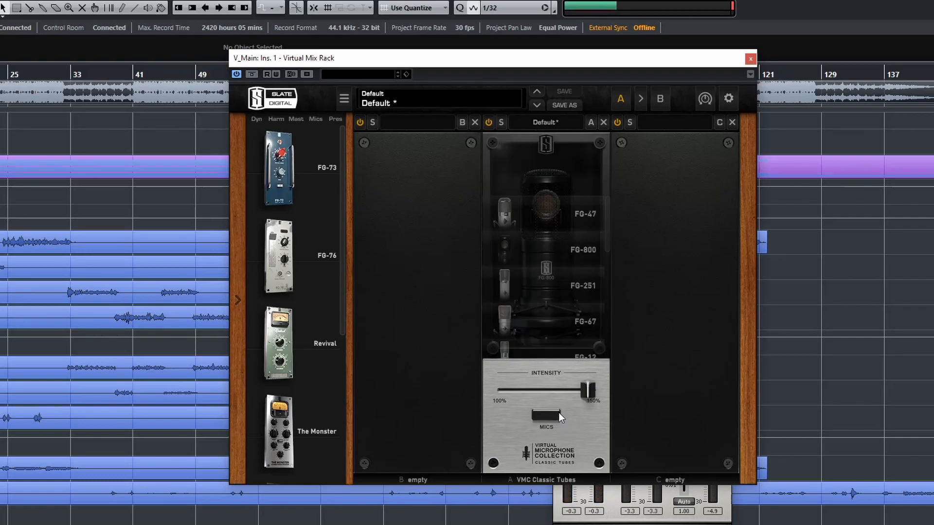
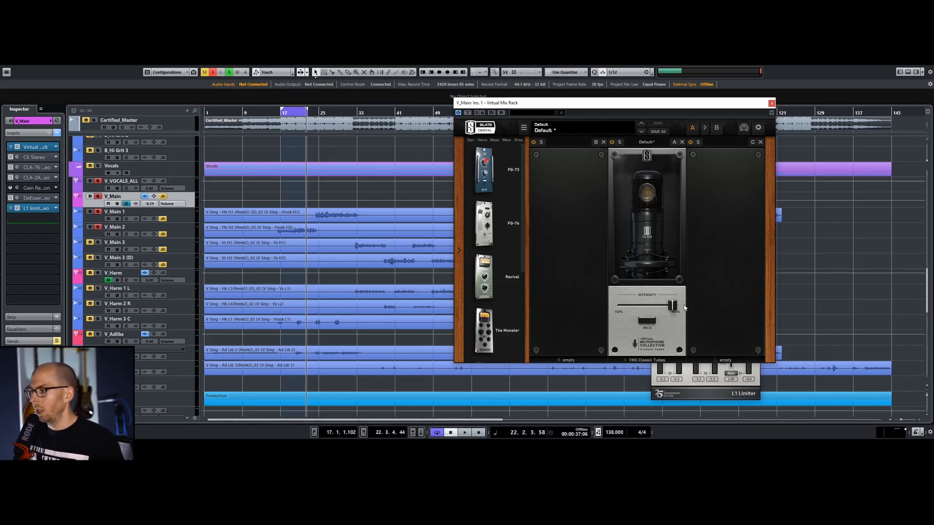
Lower the Classic Tubes microphone Intensity to roughly a quarter of its range and play the vocal to hear it.
{"action": "left_click", "coordinate": [684, 307]}
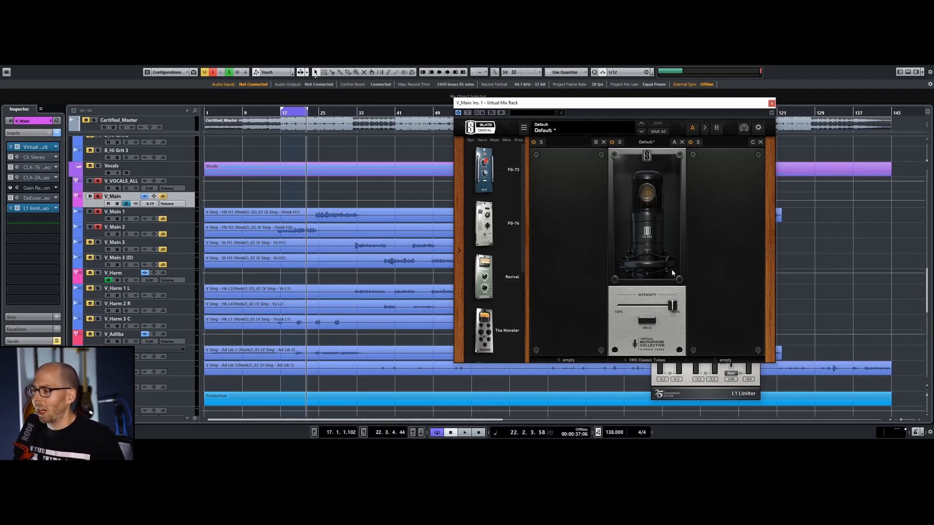
{"action": "left_click_drag", "start_coordinate": [672, 306], "coordinate": [633, 305]}
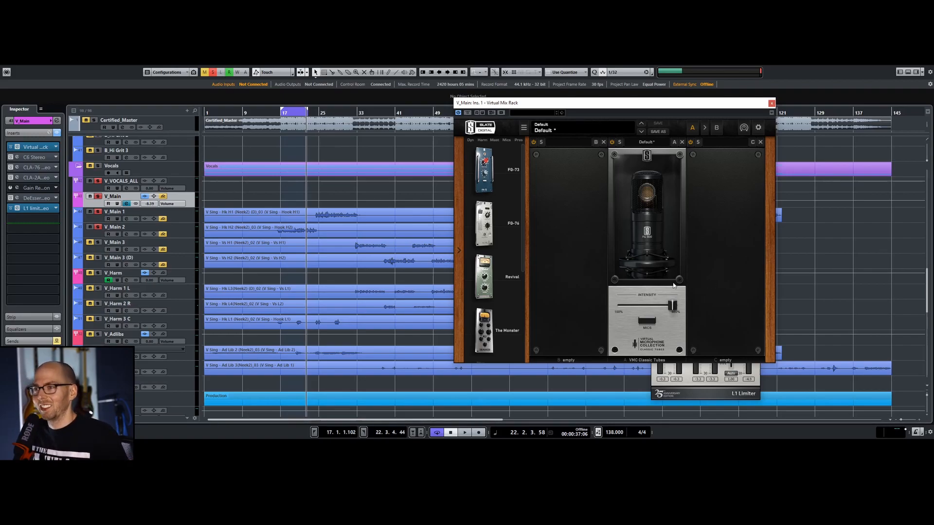
{"action": "key", "text": "space"}
{"action": "key", "text": "space"}
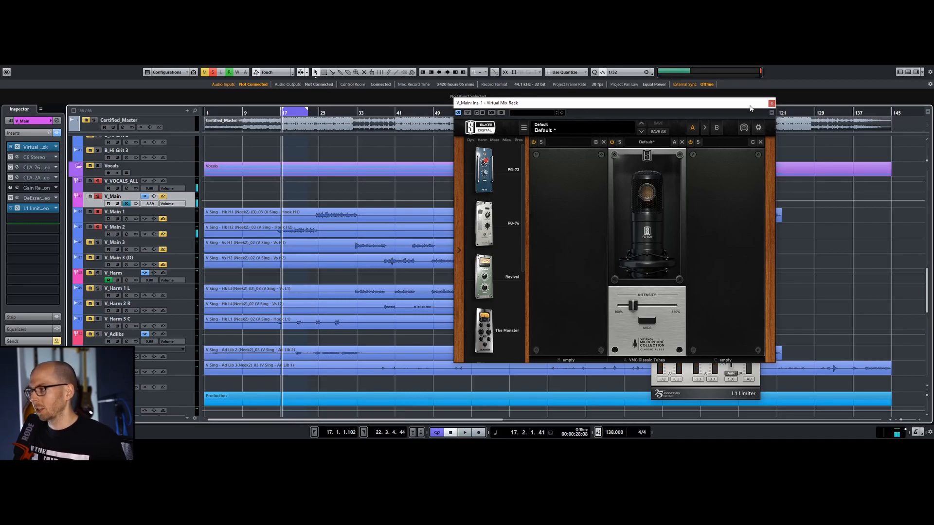
Move the Virtual Mix Rack window aside while listening, close it and stop playback.
{"action": "left_click_drag", "start_coordinate": [746, 106], "coordinate": [825, 117]}
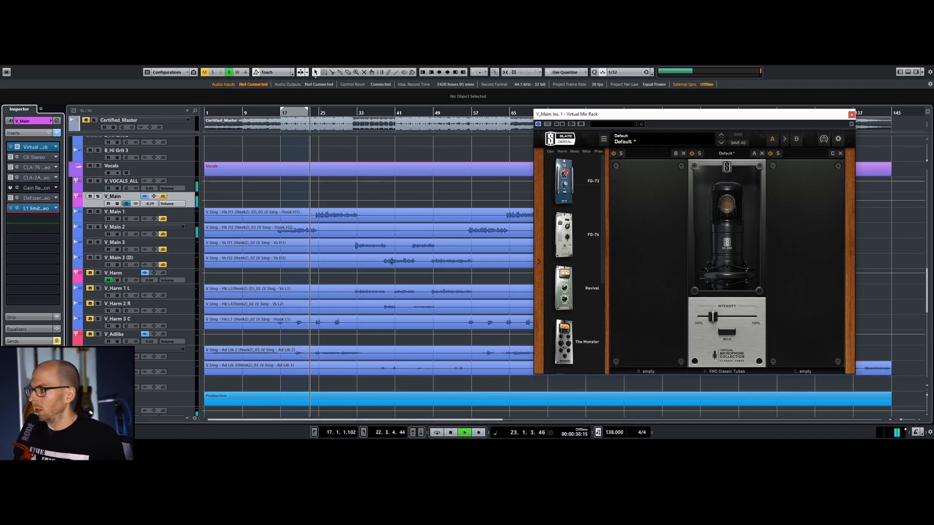
{"action": "left_click", "coordinate": [852, 114]}
{"action": "key", "text": "space"}
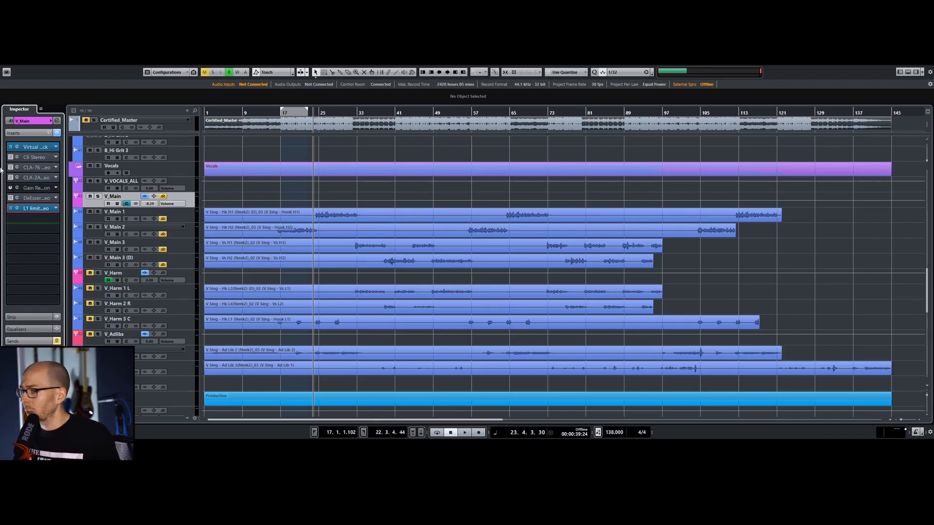
Open the C6 Stereo insert on the V_Main track and reposition its window over the arrangement.
{"action": "left_click", "coordinate": [18, 157]}
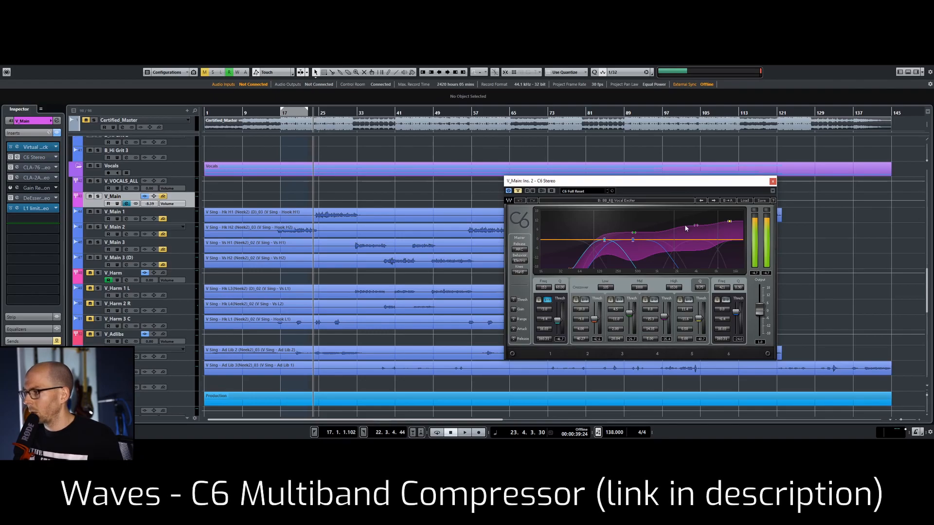
{"action": "left_click_drag", "start_coordinate": [663, 180], "coordinate": [687, 159]}
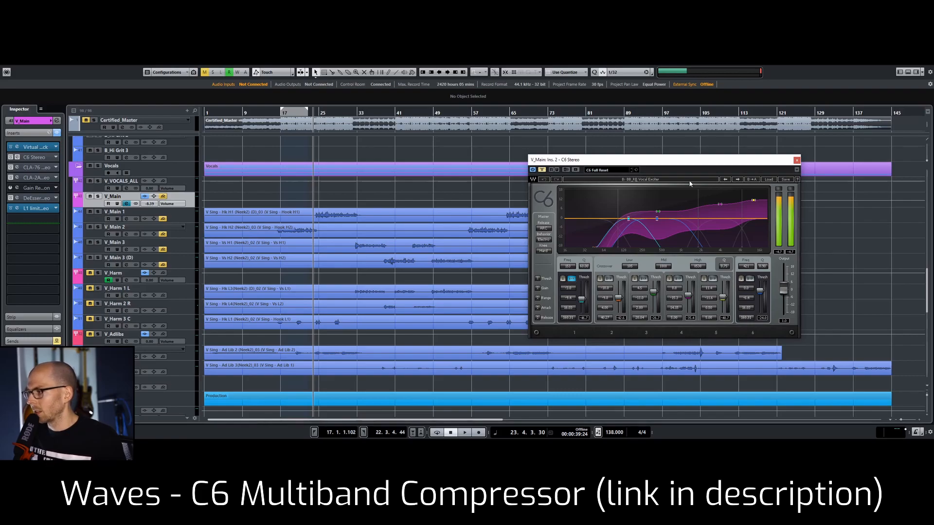
{"action": "left_click_drag", "start_coordinate": [677, 161], "coordinate": [597, 144]}
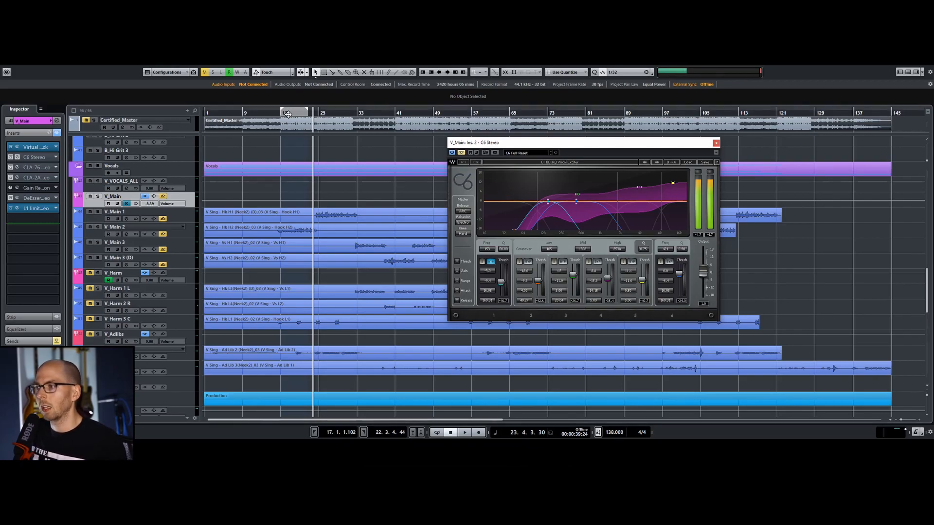
Play the vocal from about bar 17 and compare the C6 bypassed and active, leaving it active.
{"action": "left_click_drag", "start_coordinate": [288, 112], "coordinate": [280, 113]}
{"action": "key", "text": "space"}
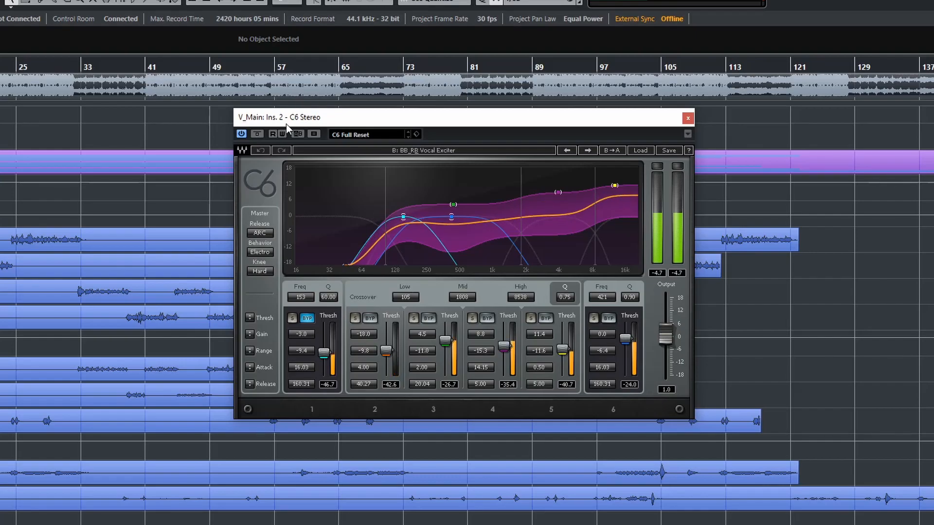
{"action": "left_click", "coordinate": [258, 133]}
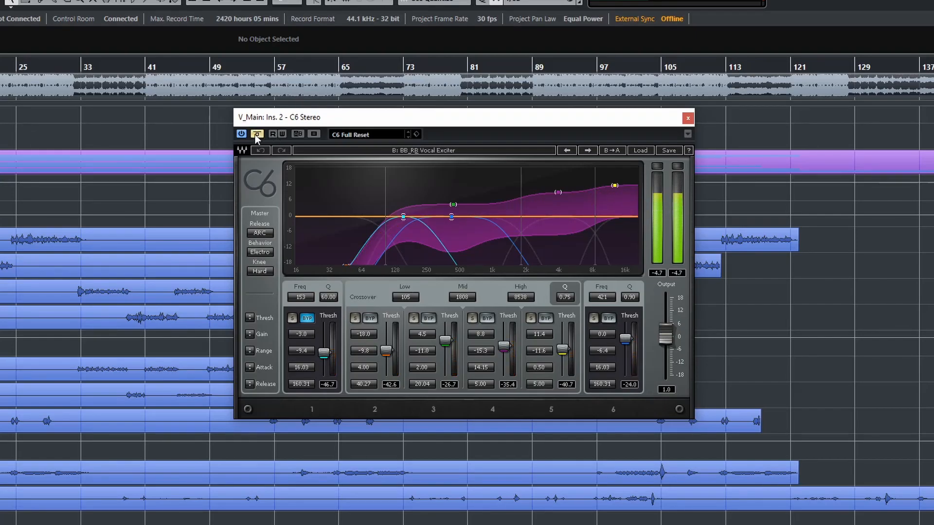
{"action": "left_click", "coordinate": [256, 134]}
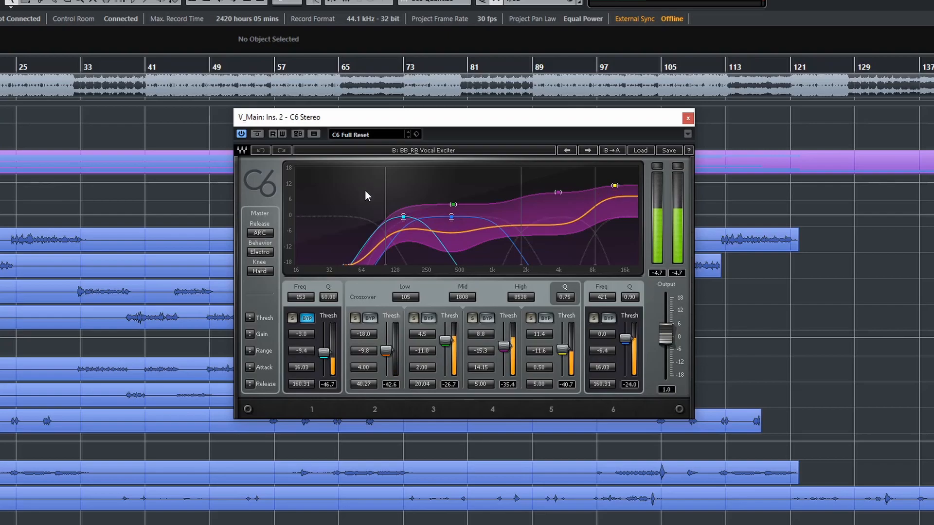
Raise the C6 band 3 threshold to -22.8 and solo that band briefly to check it.
{"action": "left_click_drag", "start_coordinate": [442, 341], "coordinate": [444, 336]}
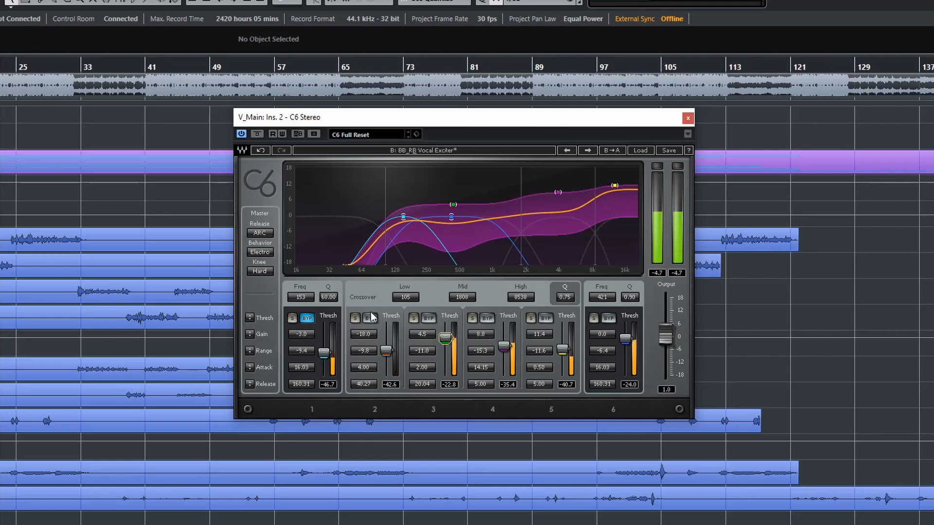
{"action": "left_click", "coordinate": [414, 318]}
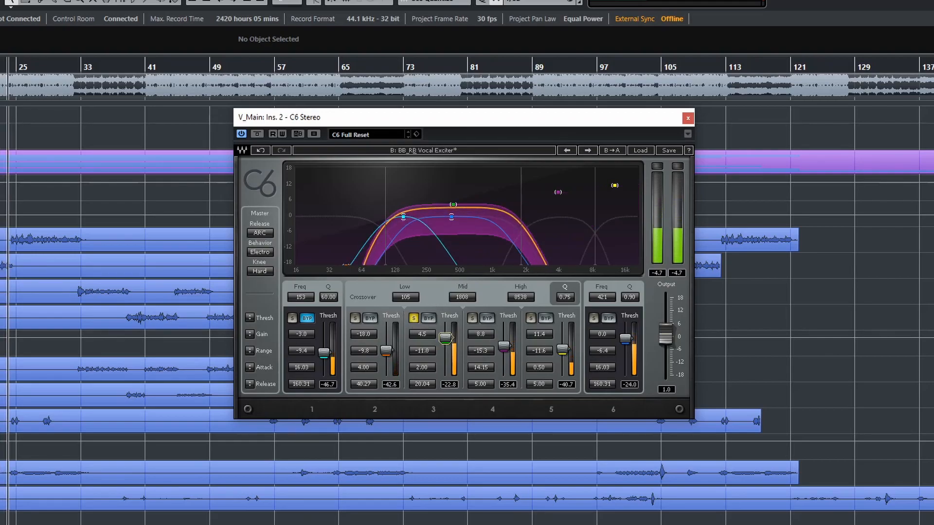
{"action": "left_click", "coordinate": [414, 318]}
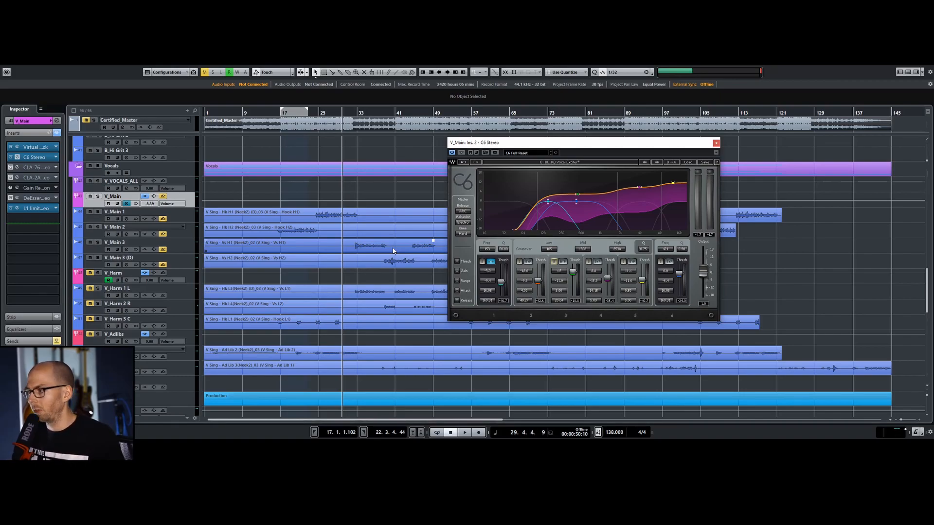
Activate the CLA-76 insert on V_Main during playback, open its editor, and keep the L1 limiter insert active.
{"action": "key", "text": "space"}
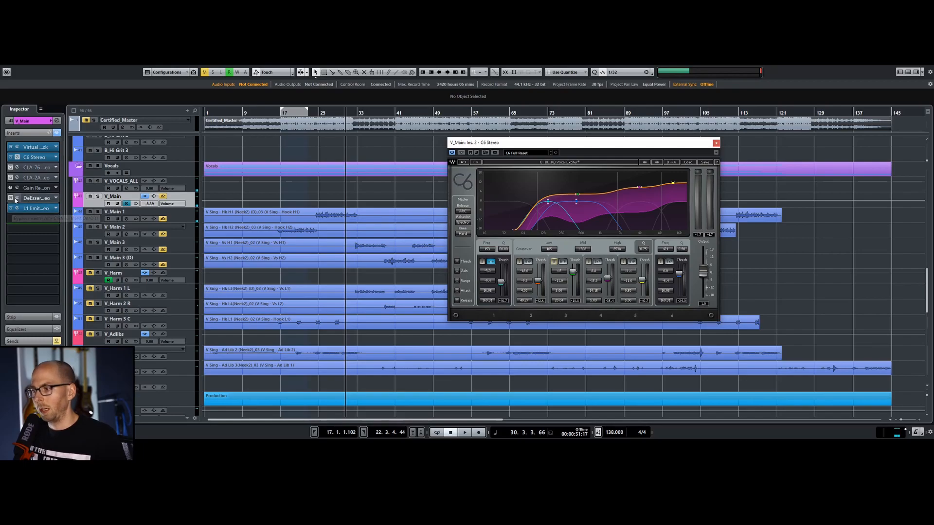
{"action": "key", "text": "space"}
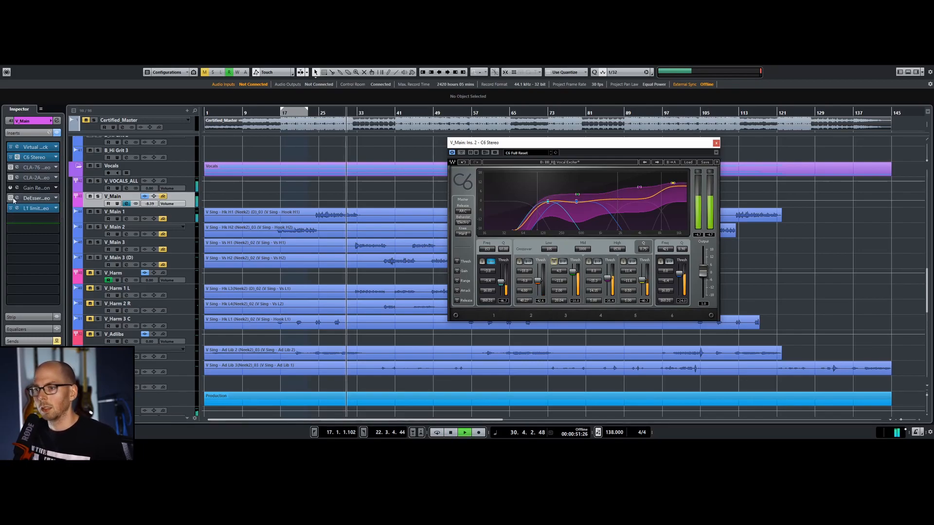
{"action": "left_click", "coordinate": [10, 167]}
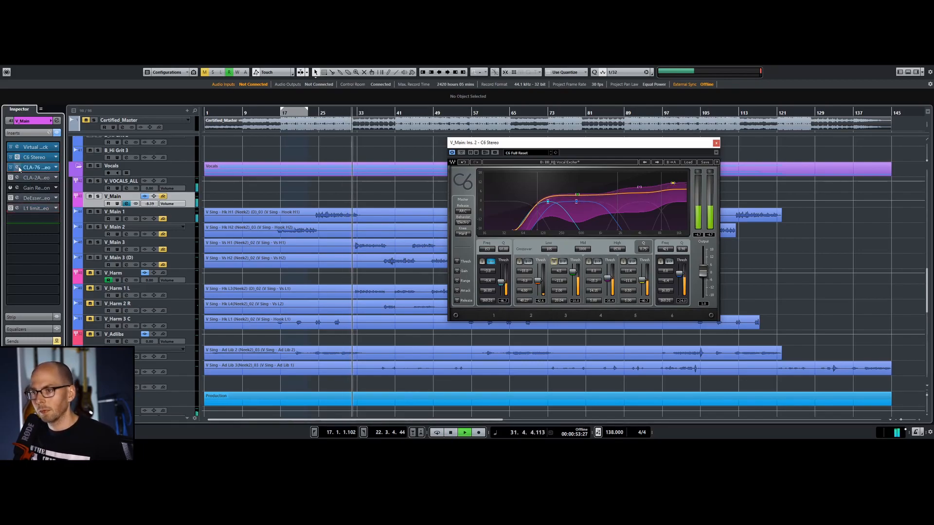
{"action": "key", "text": "space"}
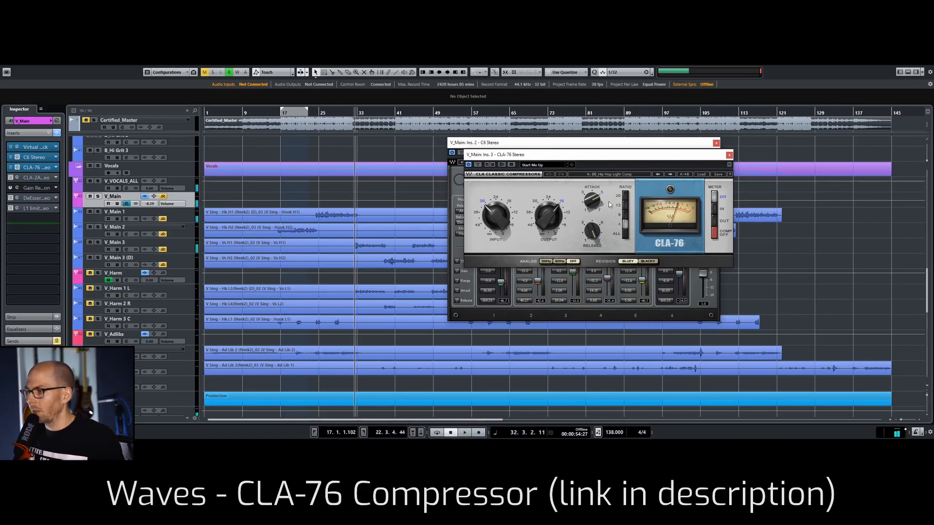
{"action": "left_click", "coordinate": [11, 208]}
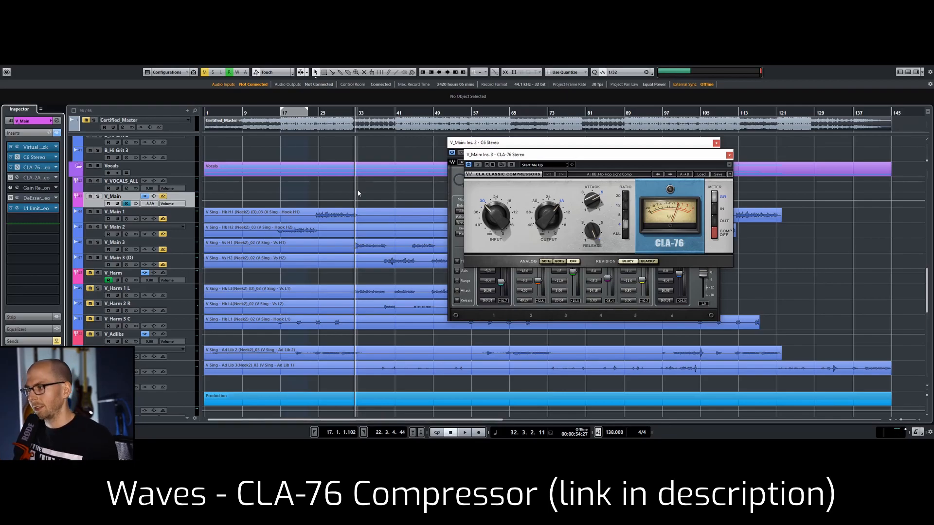
Play the vocal from about bar 15 to examine the CLA-76 gain reduction.
{"action": "left_click", "coordinate": [275, 115]}
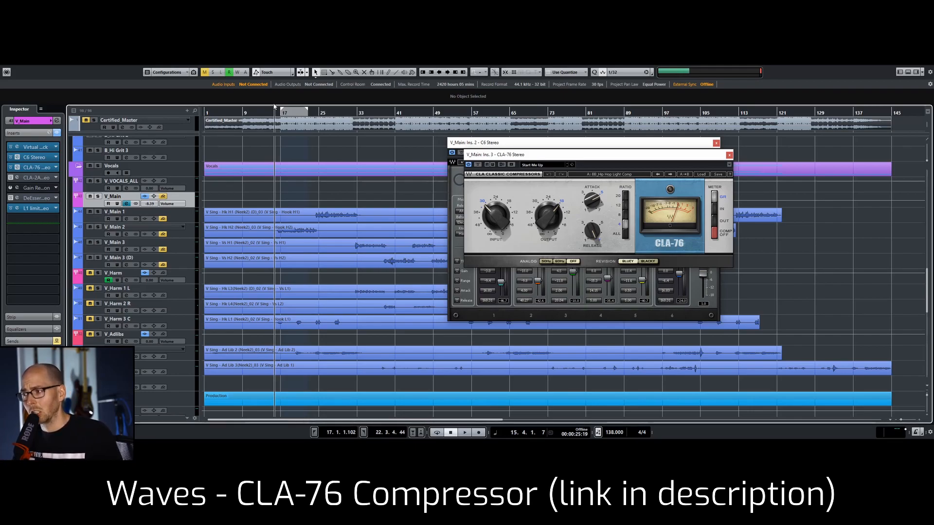
{"action": "key", "text": "space"}
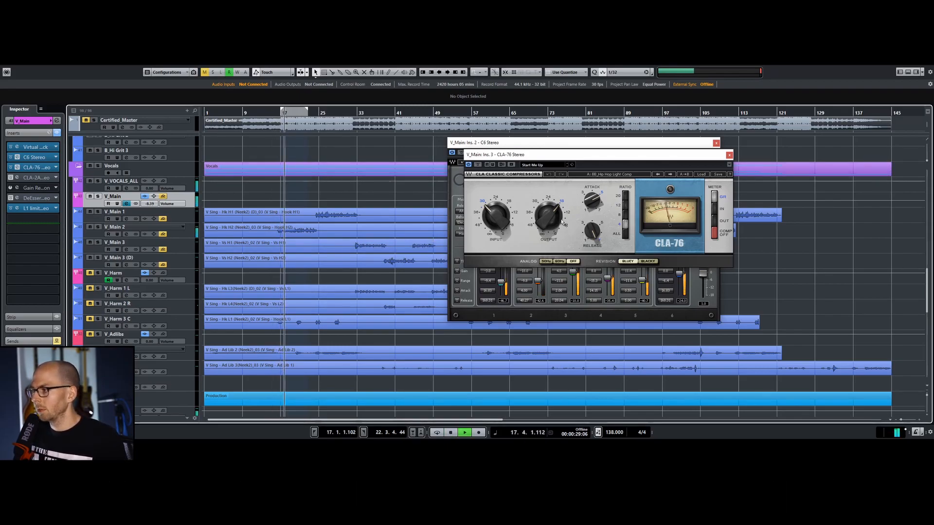
{"action": "key", "text": "space"}
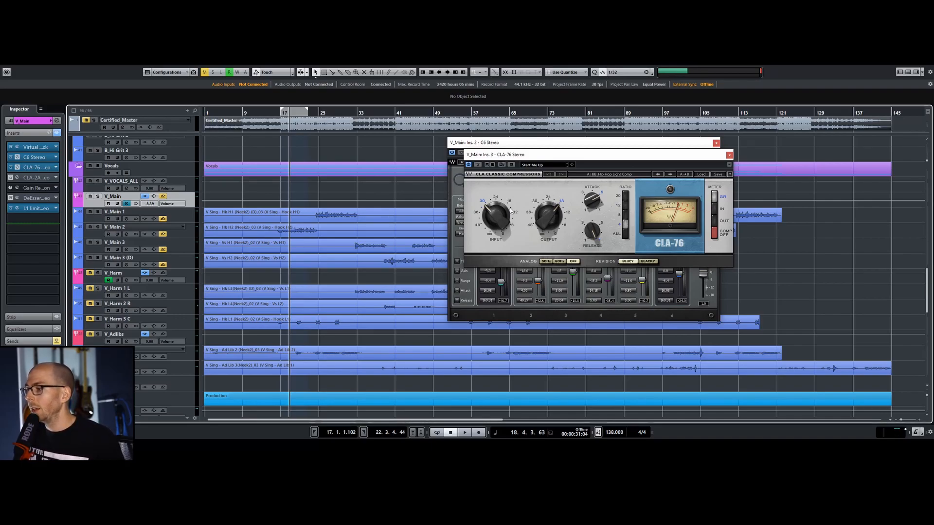
{"action": "key", "text": "space"}
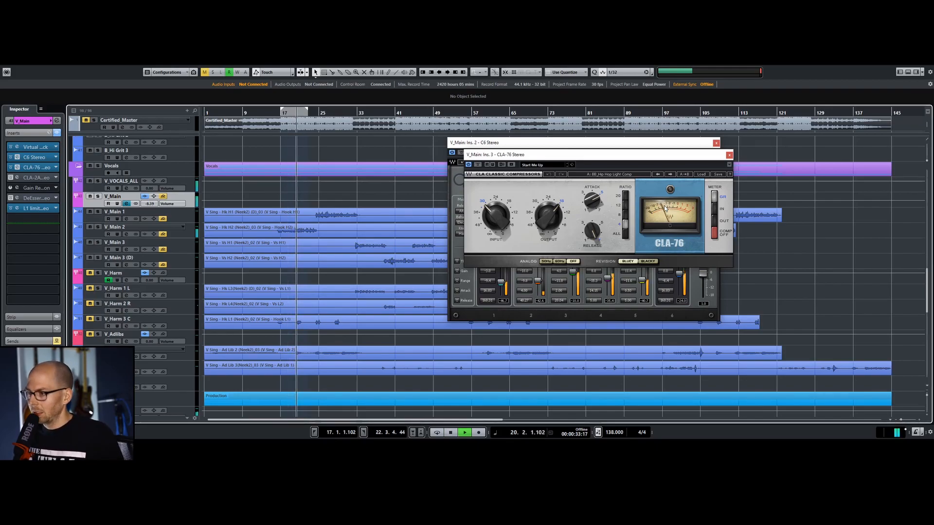
Raise the CLA-76 input to hear heavier compression during playback and bring it back to about -30.
{"action": "mouse_move", "coordinate": [486, 219]}
{"action": "left_mouse_down"}
{"action": "mouse_move", "coordinate": [485, 231]}
{"action": "mouse_move", "coordinate": [486, 212]}
{"action": "mouse_move", "coordinate": [496, 217]}
{"action": "left_mouse_up"}
{"action": "key", "text": "space"}
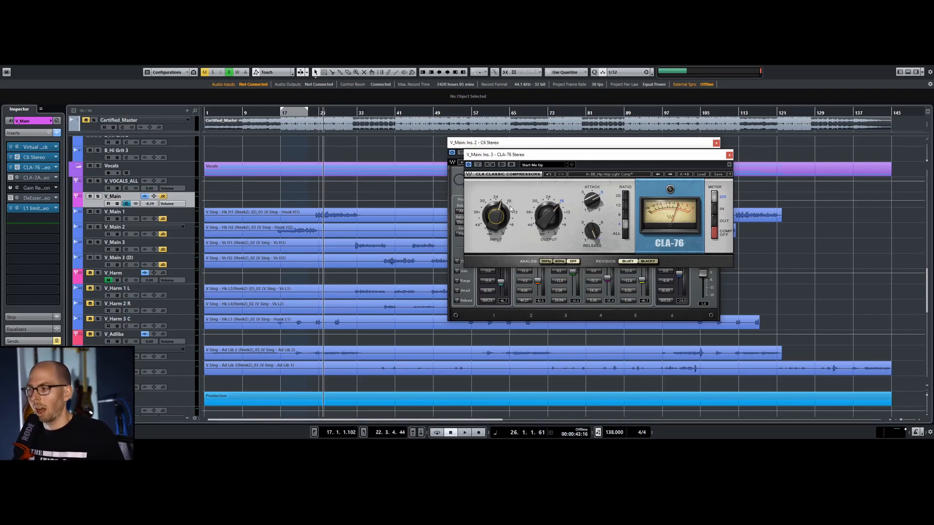
{"action": "key", "text": "space"}
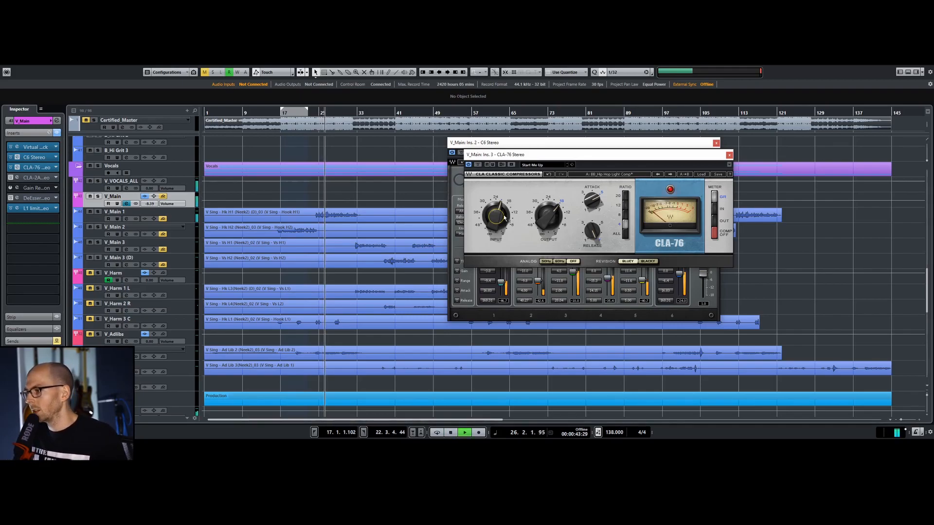
{"action": "left_click_drag", "start_coordinate": [498, 216], "coordinate": [498, 237]}
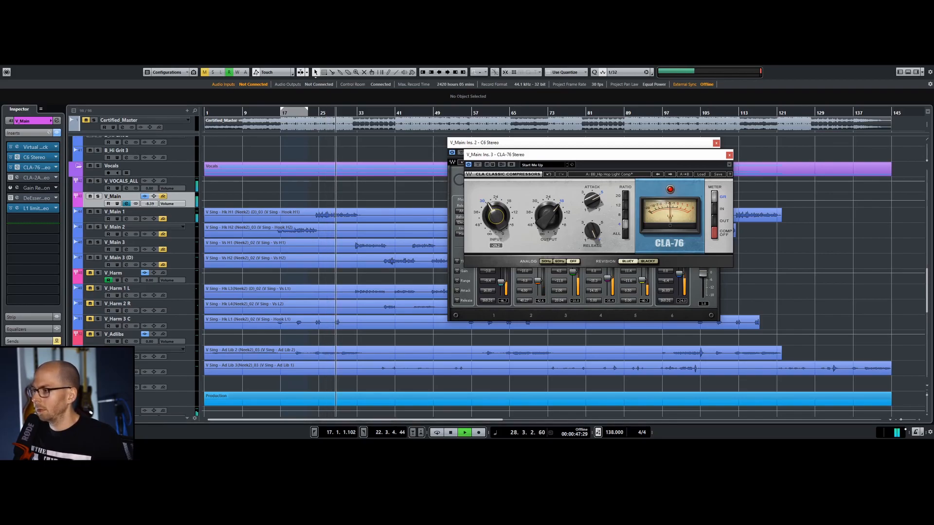
Adjust the CLA-76 attack, pausing playback to fine-tune it.
{"action": "left_click_drag", "start_coordinate": [594, 201], "coordinate": [595, 182]}
{"action": "key", "text": "space"}
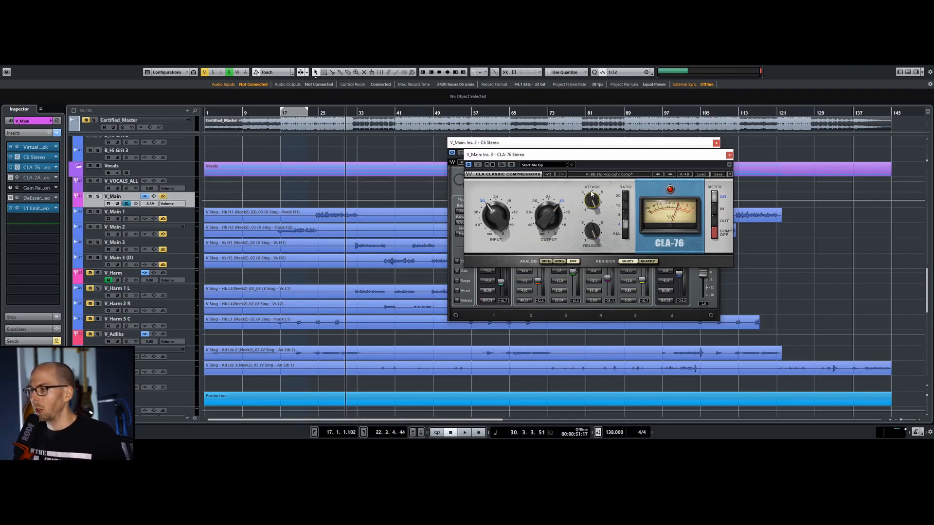
{"action": "mouse_move", "coordinate": [592, 194]}
{"action": "left_mouse_down"}
{"action": "mouse_move", "coordinate": [593, 204]}
{"action": "mouse_move", "coordinate": [596, 196]}
{"action": "left_mouse_up"}
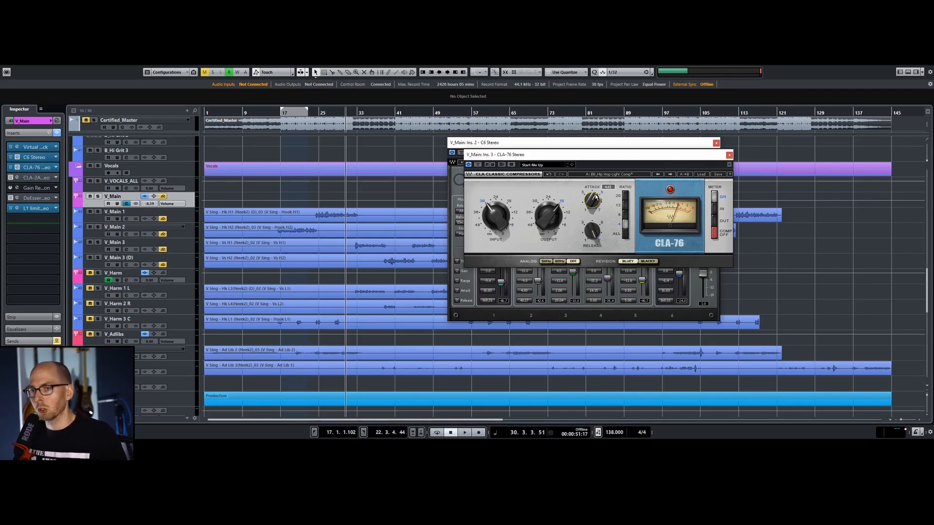
Play the vocal with the adjusted attack and close the CLA-76 and C6 editors.
{"action": "key", "text": "space"}
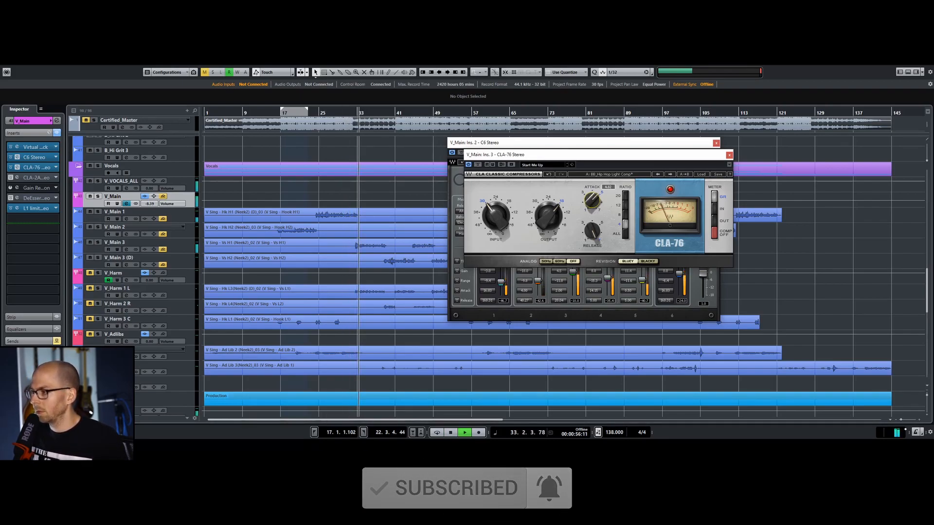
{"action": "left_click", "coordinate": [729, 155]}
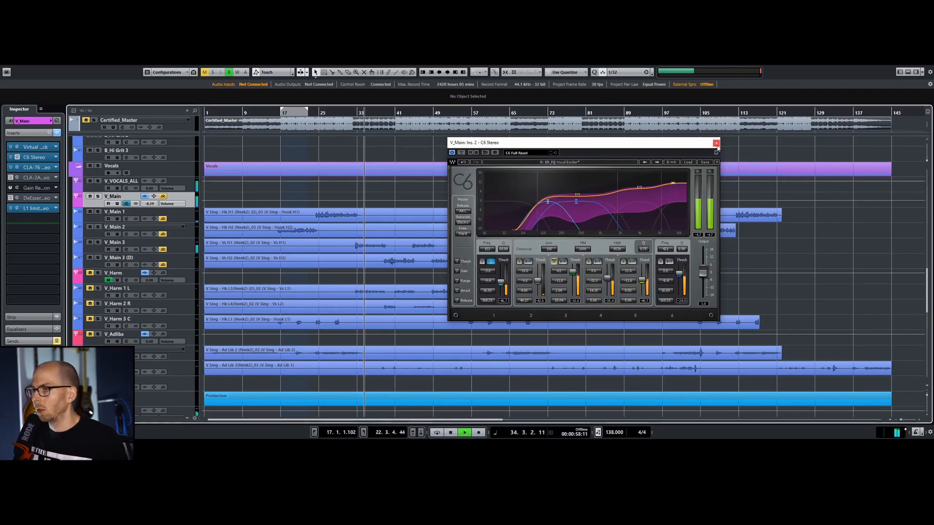
{"action": "left_click", "coordinate": [716, 143]}
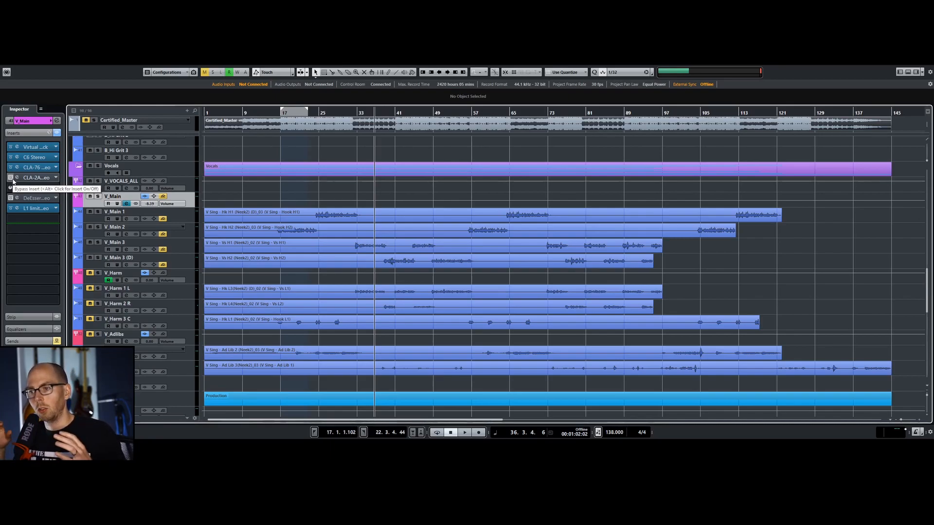
Activate the CLA-2A on V_Main, play the vocal through it and close its editor.
{"action": "left_click", "coordinate": [16, 178]}
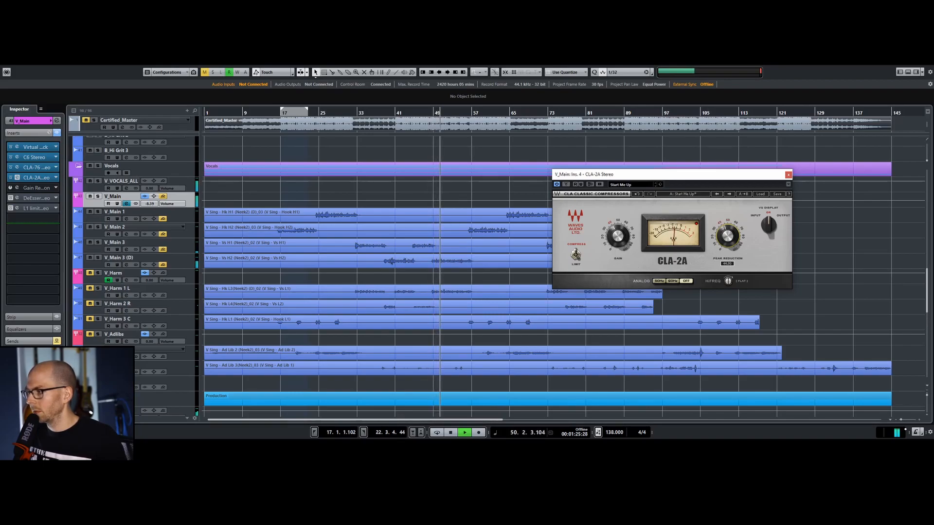
{"action": "left_click", "coordinate": [789, 174]}
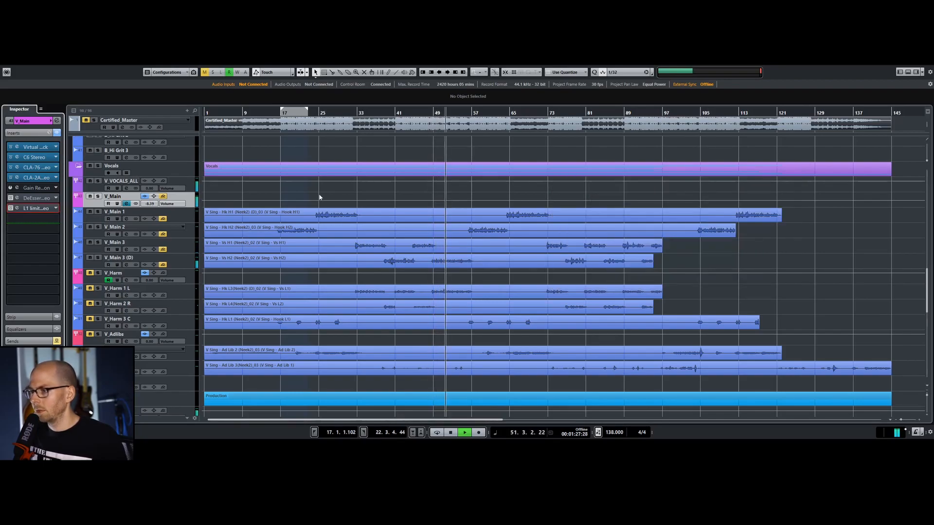
Activate the L1 limiter on V_Main, setting the threshold to about -3.0 and the output ceiling to about -2.1 during playback, and close it.
{"action": "left_click", "coordinate": [18, 208]}
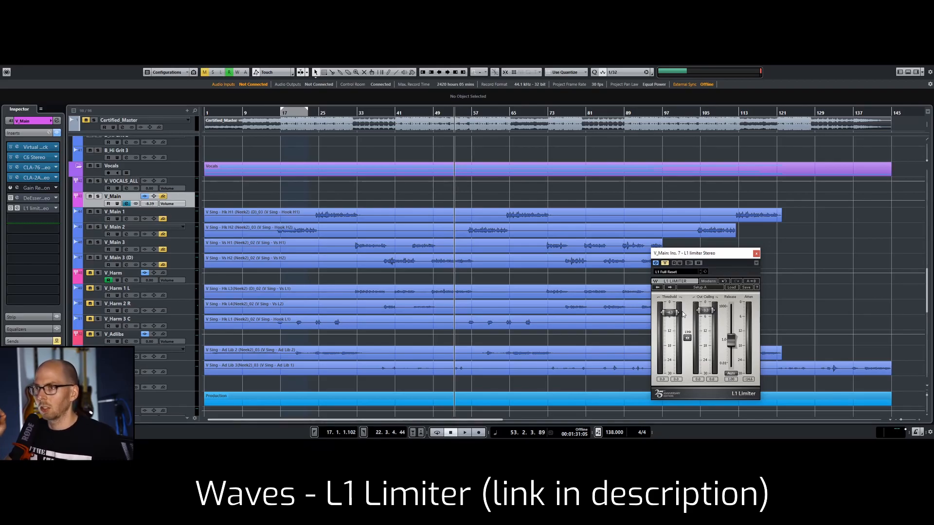
{"action": "key", "text": "space"}
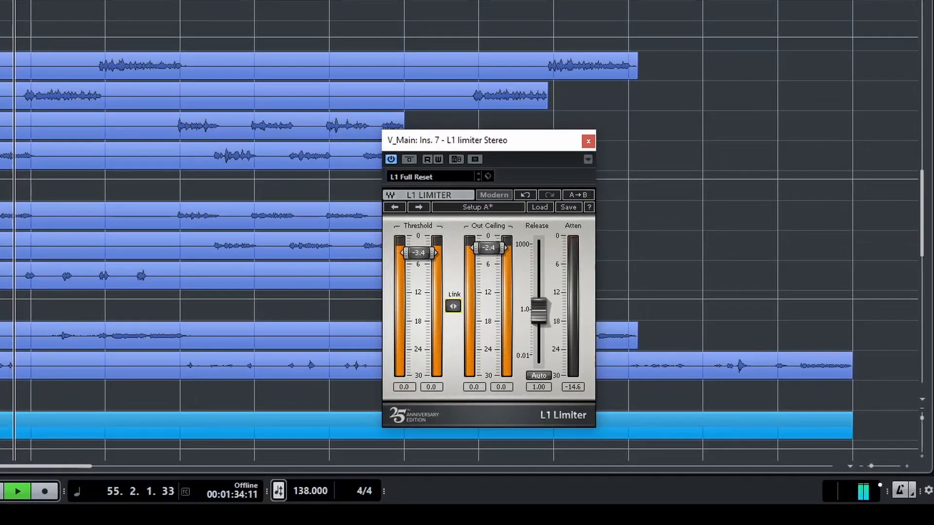
{"action": "left_click_drag", "start_coordinate": [453, 306], "coordinate": [453, 304]}
{"action": "left_click_drag", "start_coordinate": [489, 246], "coordinate": [489, 246]}
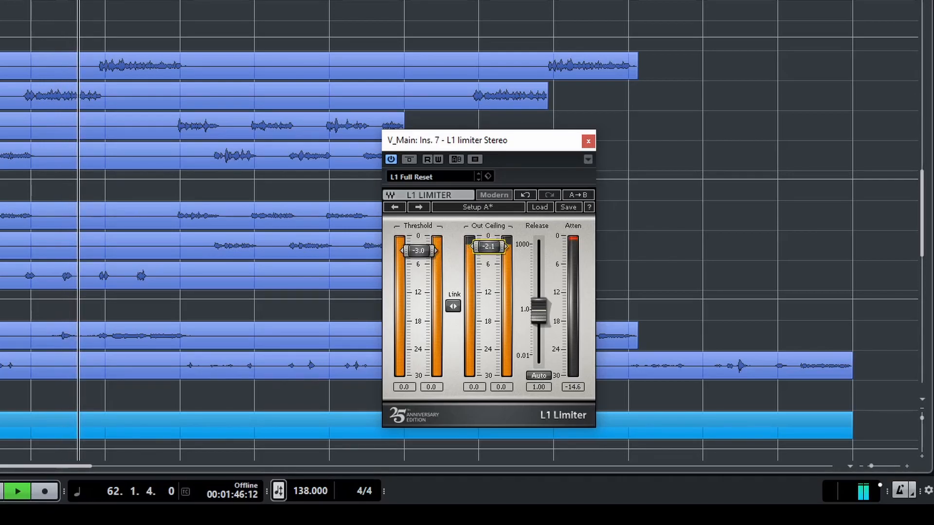
{"action": "left_click", "coordinate": [588, 141]}
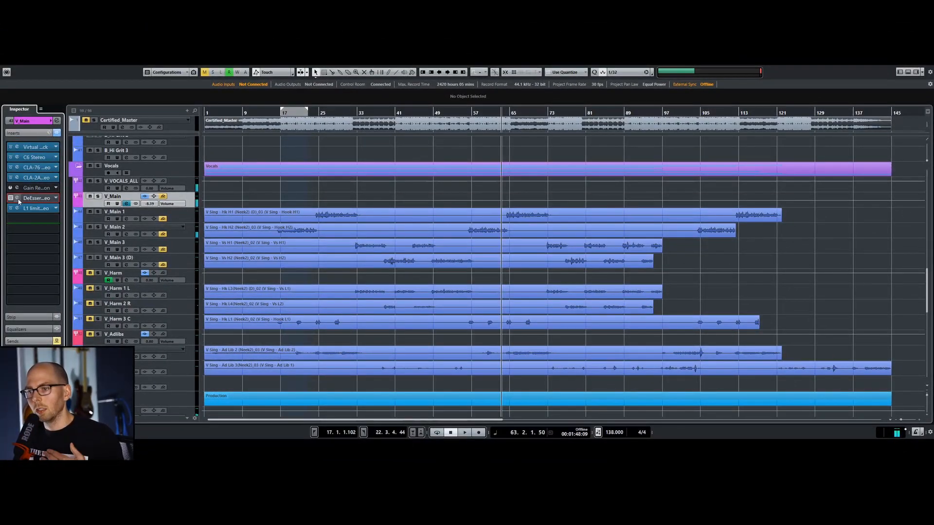
Open V_Main's DeEsser, raise its threshold, take it out of bypass and cue playback at about bar 48.
{"action": "left_click", "coordinate": [17, 199]}
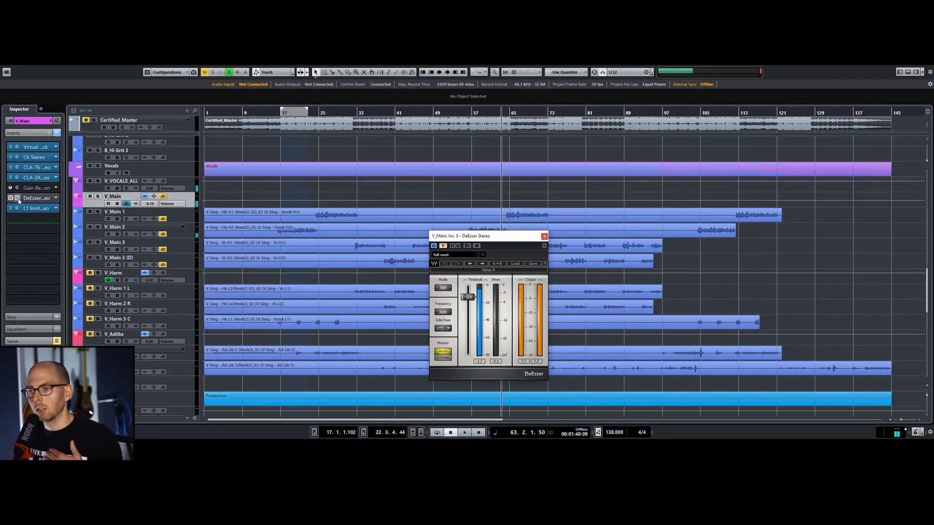
{"action": "left_click_drag", "start_coordinate": [482, 235], "coordinate": [641, 198]}
{"action": "left_click_drag", "start_coordinate": [627, 259], "coordinate": [628, 246]}
{"action": "left_click", "coordinate": [603, 208]}
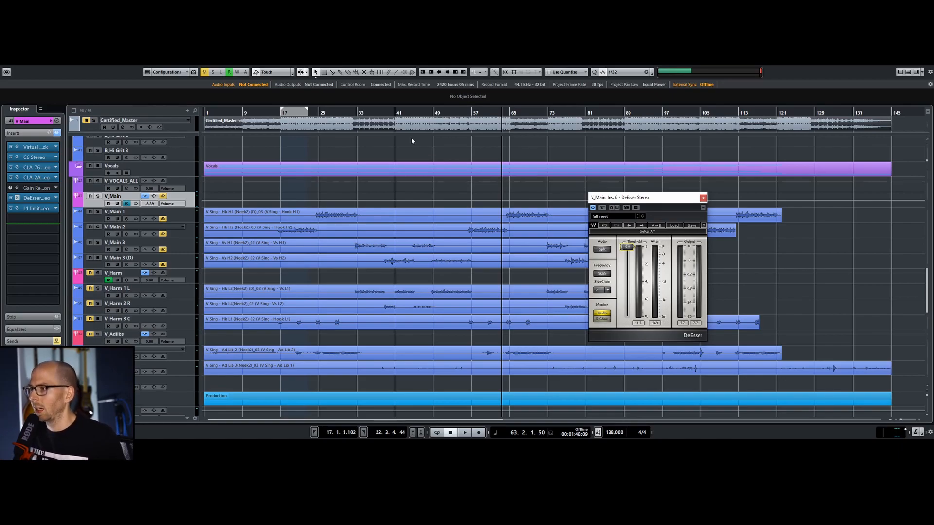
{"action": "left_click", "coordinate": [429, 108]}
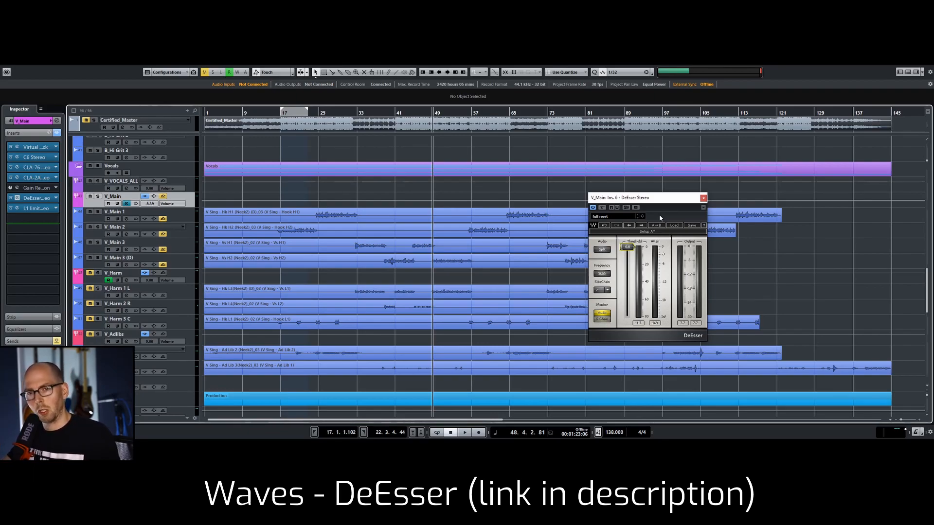
Set the DeEsser threshold to about -10.6 by ear while playing the vocal, and close its editor.
{"action": "key", "text": "space"}
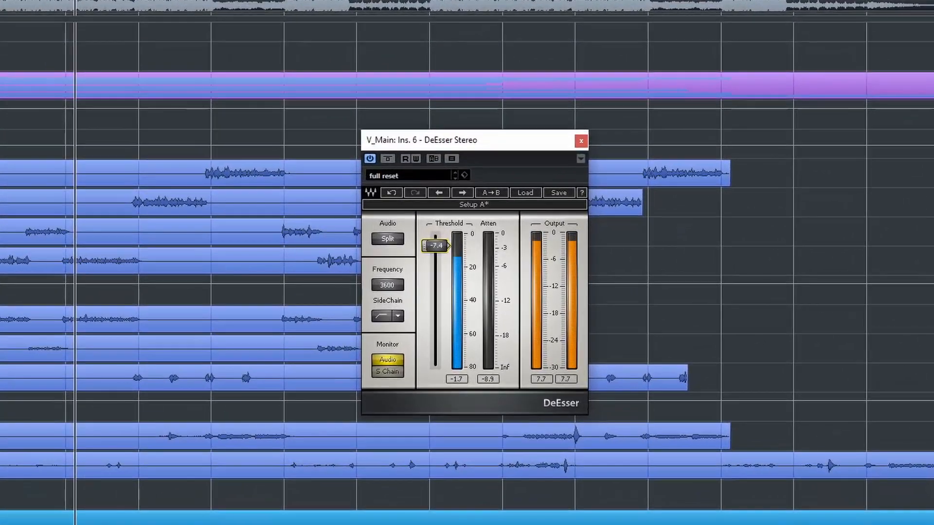
{"action": "left_click_drag", "start_coordinate": [627, 247], "coordinate": [633, 255]}
{"action": "left_click_drag", "start_coordinate": [435, 249], "coordinate": [435, 247]}
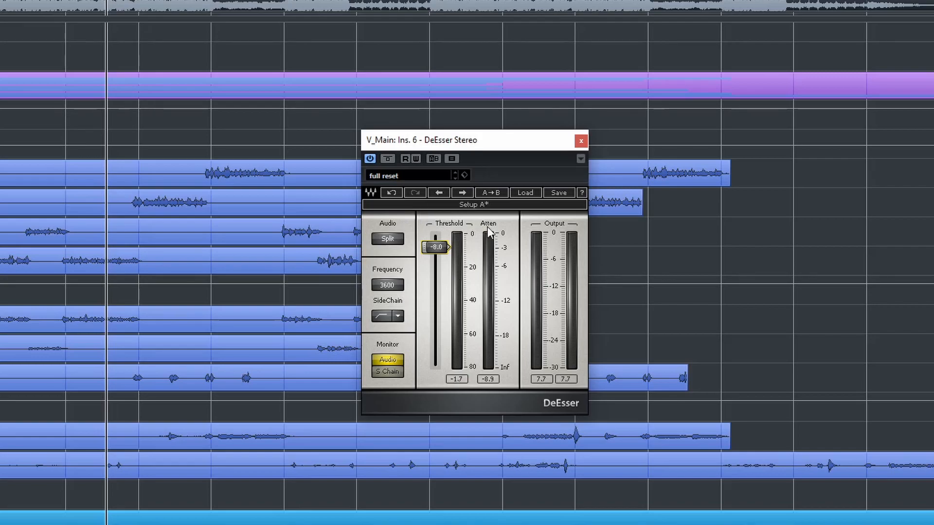
{"action": "left_click_drag", "start_coordinate": [443, 249], "coordinate": [446, 247]}
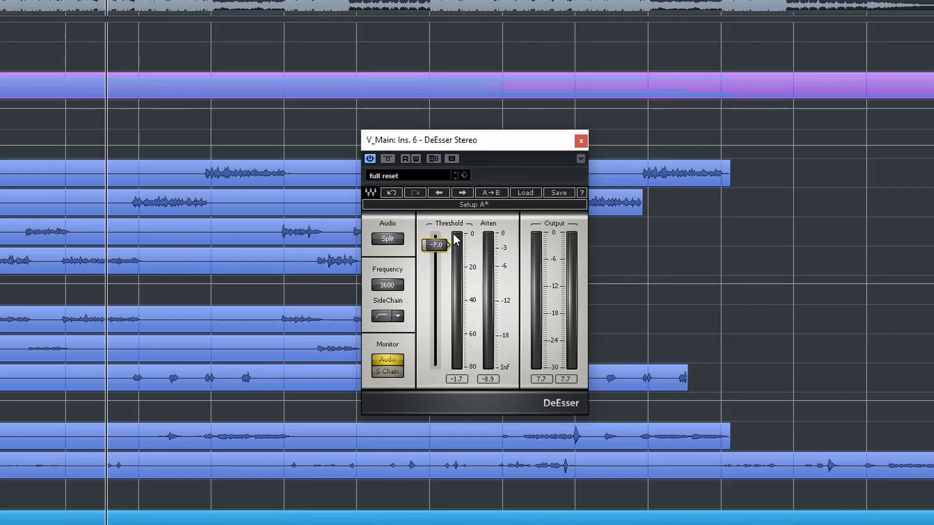
{"action": "key", "text": "space"}
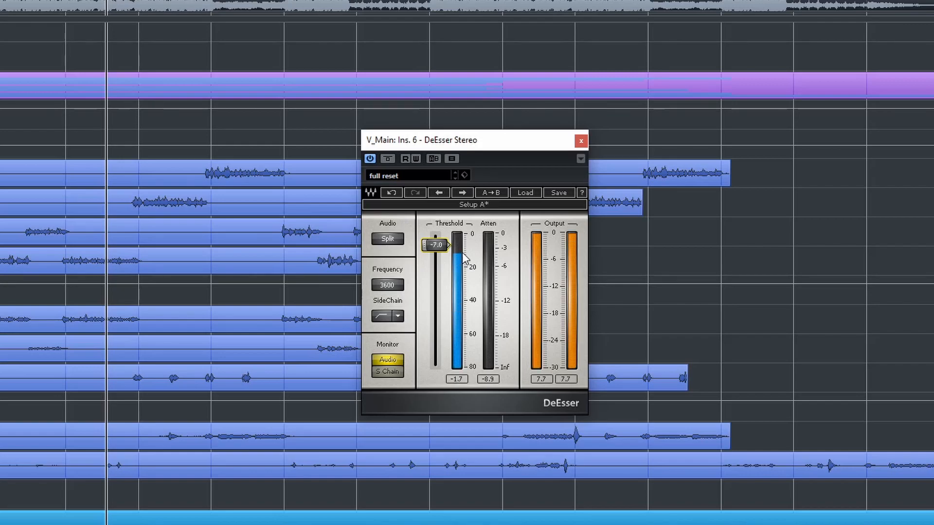
{"action": "left_click_drag", "start_coordinate": [435, 245], "coordinate": [436, 255]}
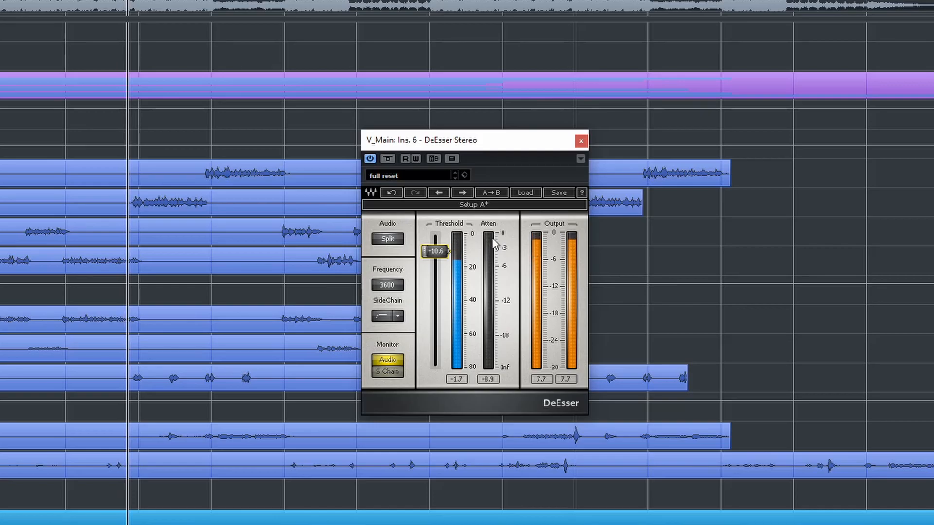
{"action": "left_click", "coordinate": [581, 140]}
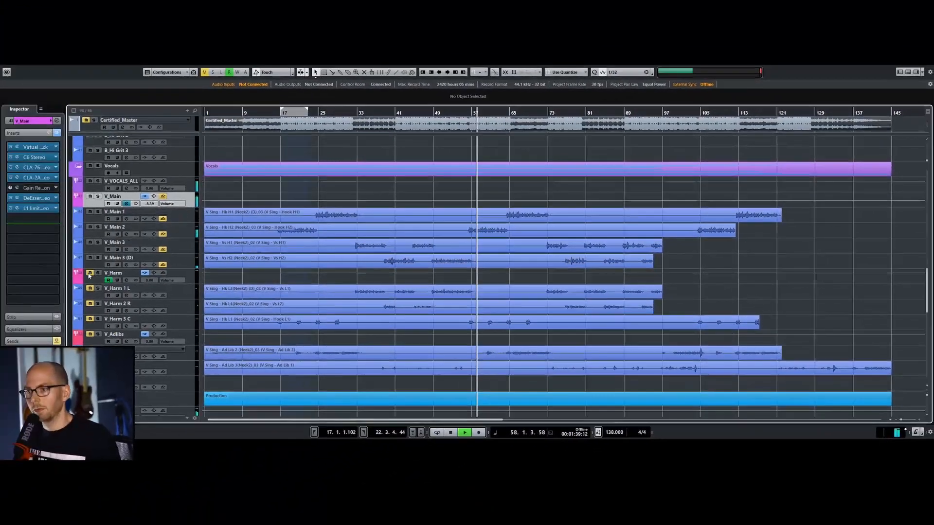
Play the song and look through the harmony, ad-lib and production tracks before returning to the vocals.
{"action": "key", "text": "space"}
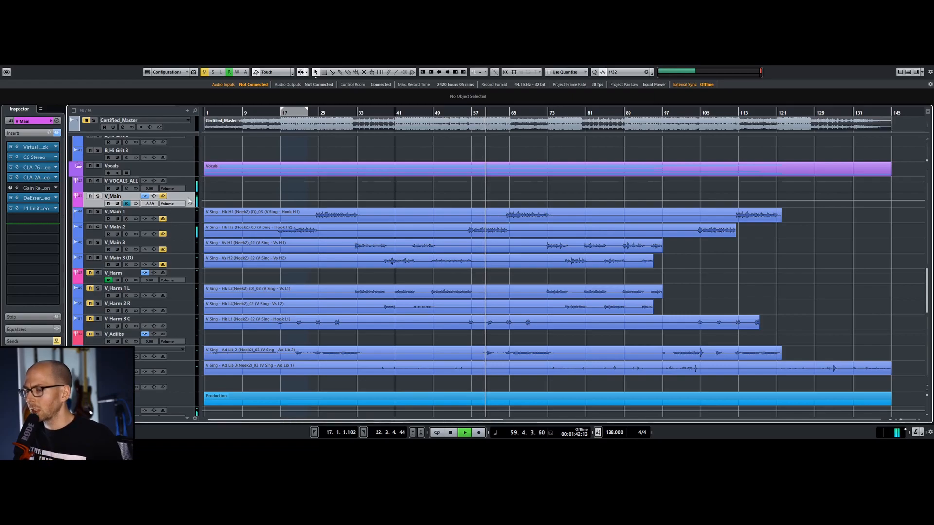
{"action": "scroll", "coordinate": [268, 240], "scroll_direction": "down", "scroll_amount": 10}
{"action": "scroll", "coordinate": [268, 240], "scroll_direction": "up", "scroll_amount": 4}
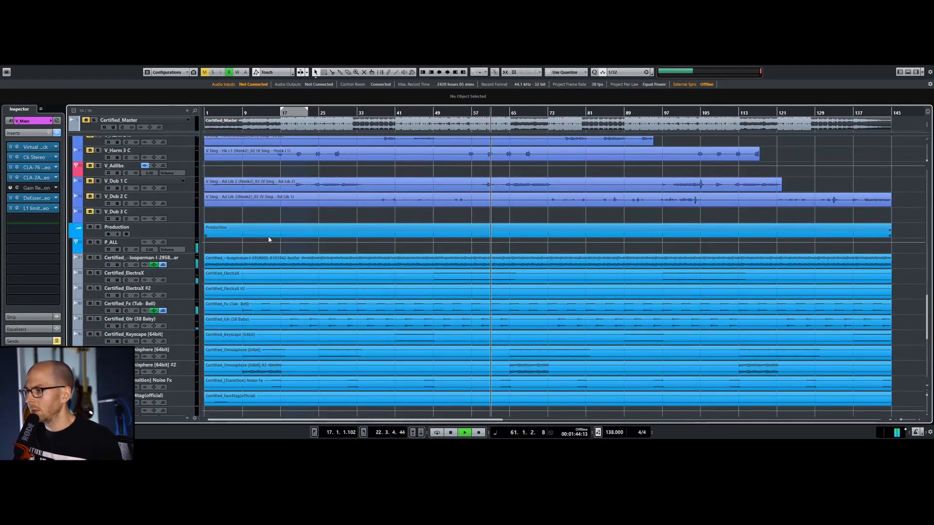
{"action": "scroll", "coordinate": [299, 243], "scroll_direction": "up", "scroll_amount": 6}
{"action": "key", "text": "space"}
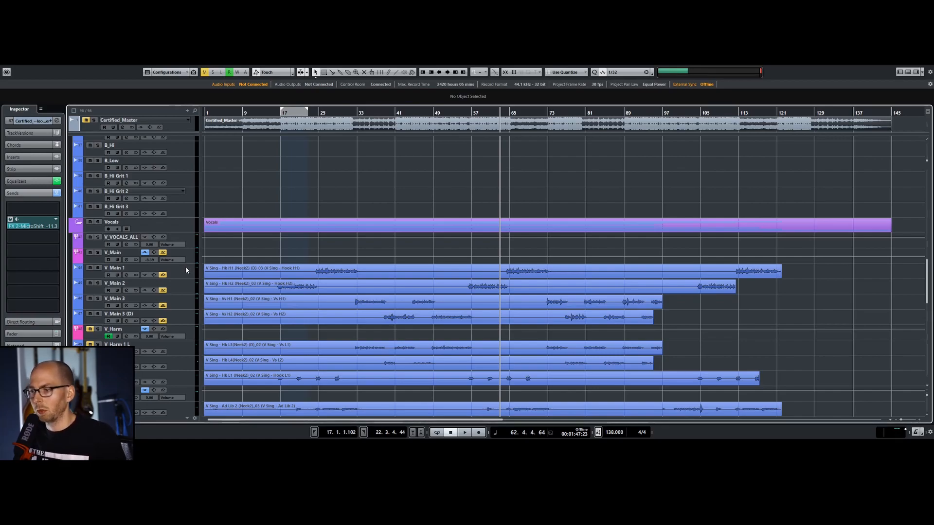
Solo V_Main and enable its FX 2-MicroShift send during playback.
{"action": "left_click", "coordinate": [197, 251]}
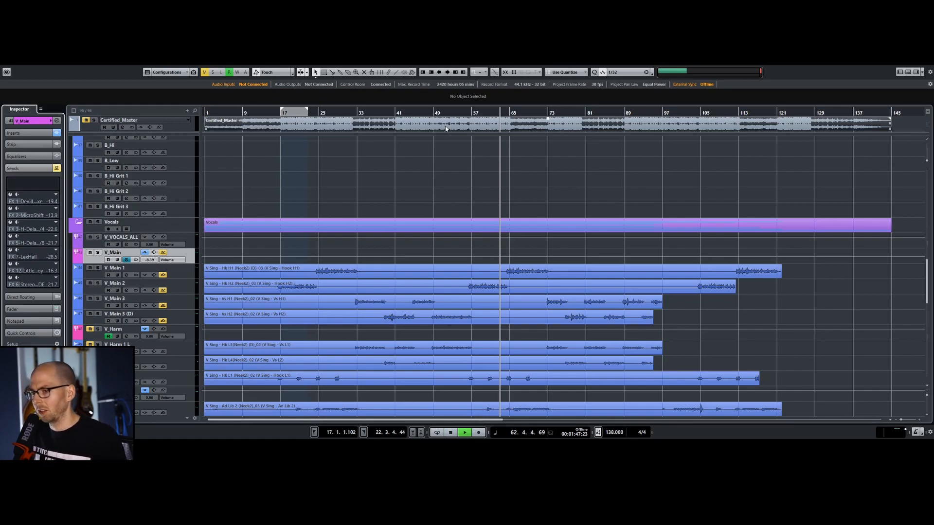
{"action": "key", "text": "s"}
{"action": "left_click", "coordinate": [19, 218]}
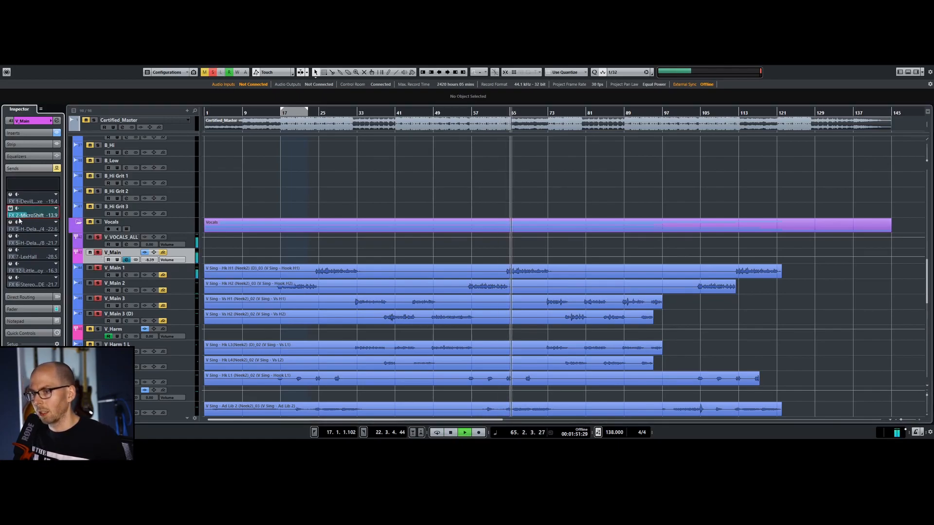
Set V_Main's MicroShift send level to about -12.3 while listening to the soloed vocal.
{"action": "key", "text": "space"}
{"action": "right_click", "coordinate": [31, 217]}
{"action": "key", "text": "Escape"}
{"action": "key", "text": "space"}
{"action": "left_click_drag", "start_coordinate": [18, 218], "coordinate": [41, 216]}
{"action": "key", "text": "space"}
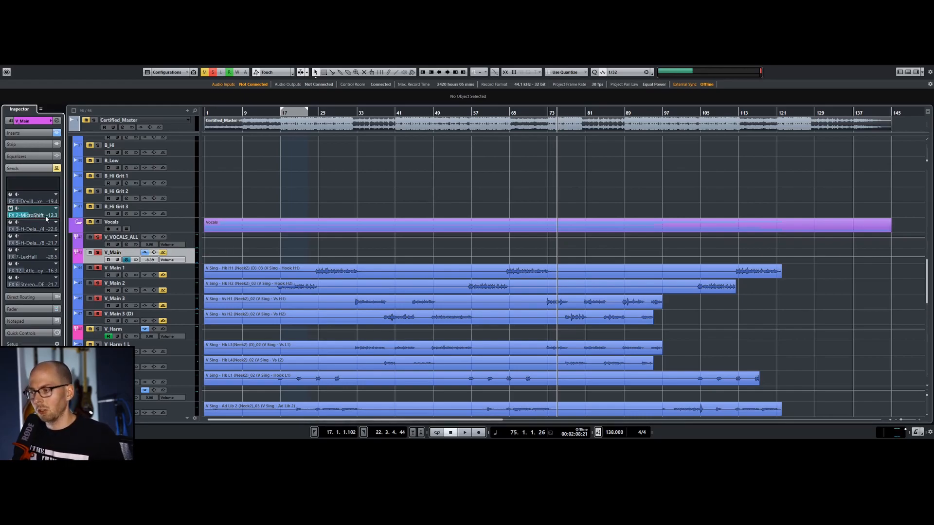
Play the vocal from about bar 24 and enable V_Main's FX 3 H-Delay send.
{"action": "left_click", "coordinate": [313, 113]}
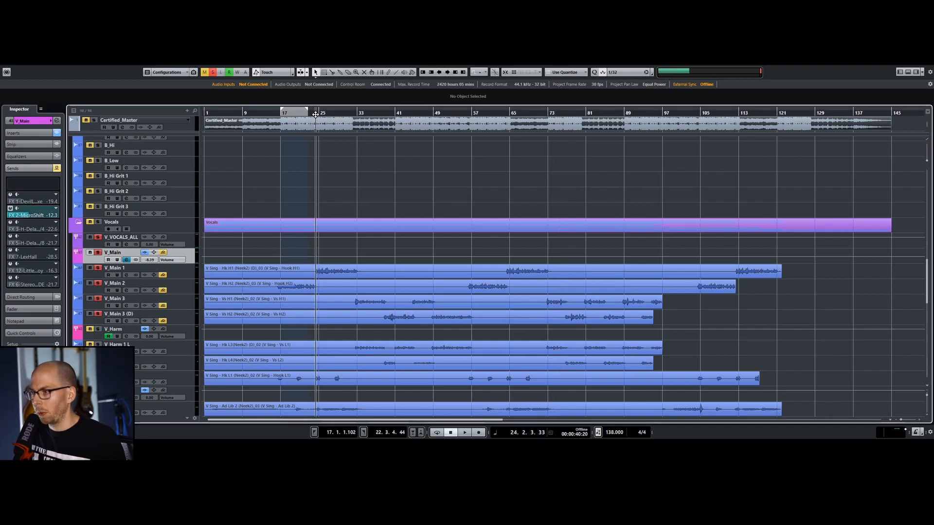
{"action": "key", "text": "space"}
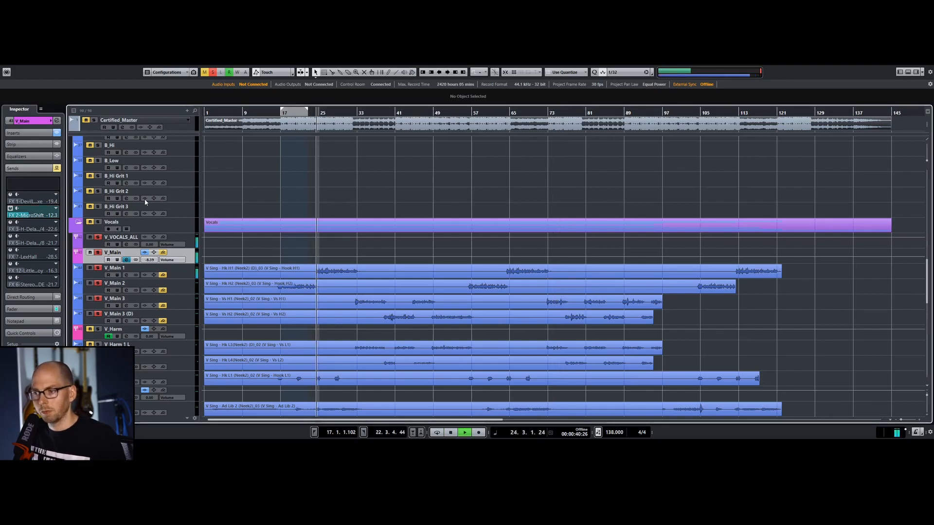
{"action": "key", "text": "space"}
{"action": "left_click", "coordinate": [11, 222]}
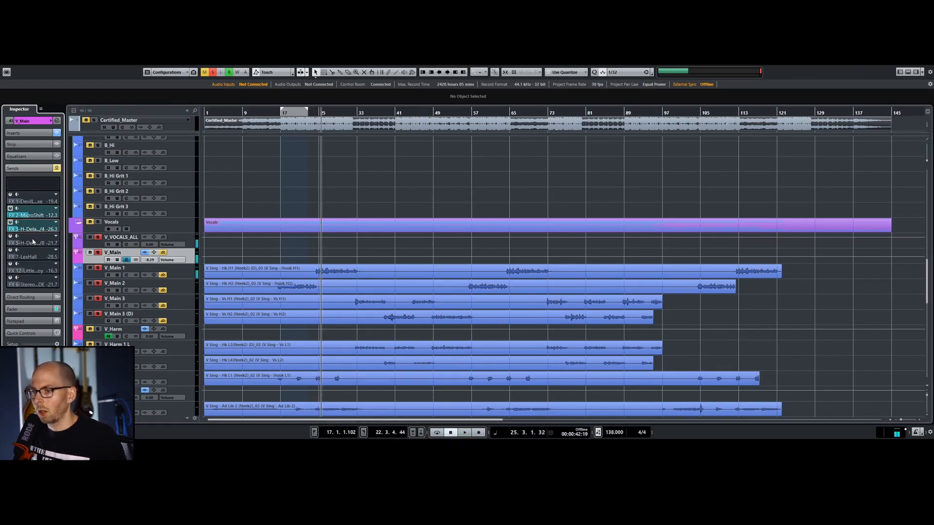
Set the FX 3 H-Delay send to about -25.6, comparing V_Main in the mix and in solo.
{"action": "key", "text": "space"}
{"action": "scroll", "coordinate": [37, 230], "scroll_direction": "down", "scroll_amount": 2}
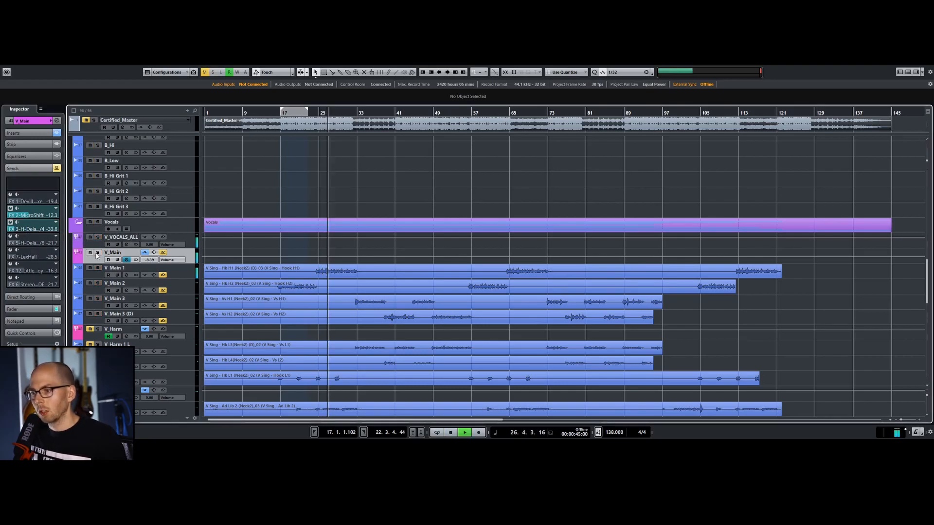
{"action": "left_click", "coordinate": [30, 230]}
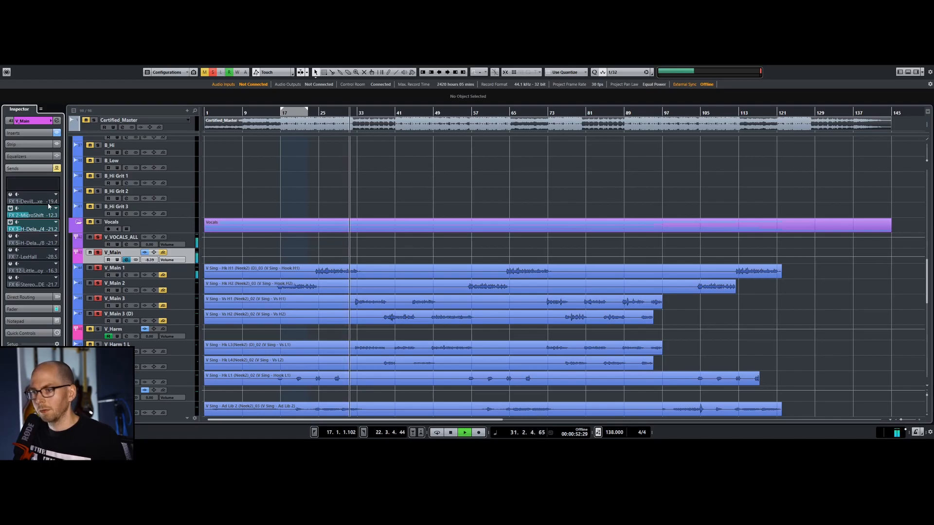
{"action": "key", "text": "space"}
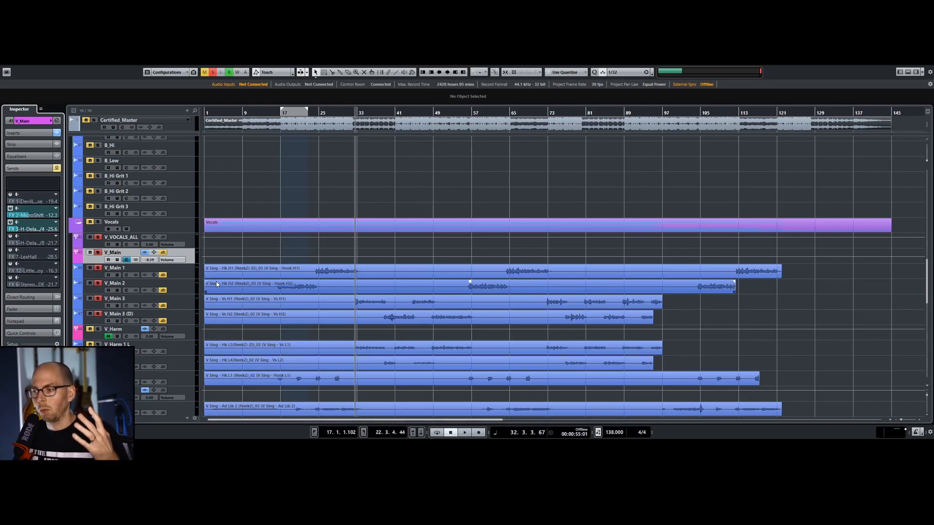
Enable the FX 5-H-Delay Ping 1/8 send on V_Main and set its level to about -27.2 during playback.
{"action": "key", "text": "space"}
{"action": "left_click", "coordinate": [11, 238]}
{"action": "key", "text": "space"}
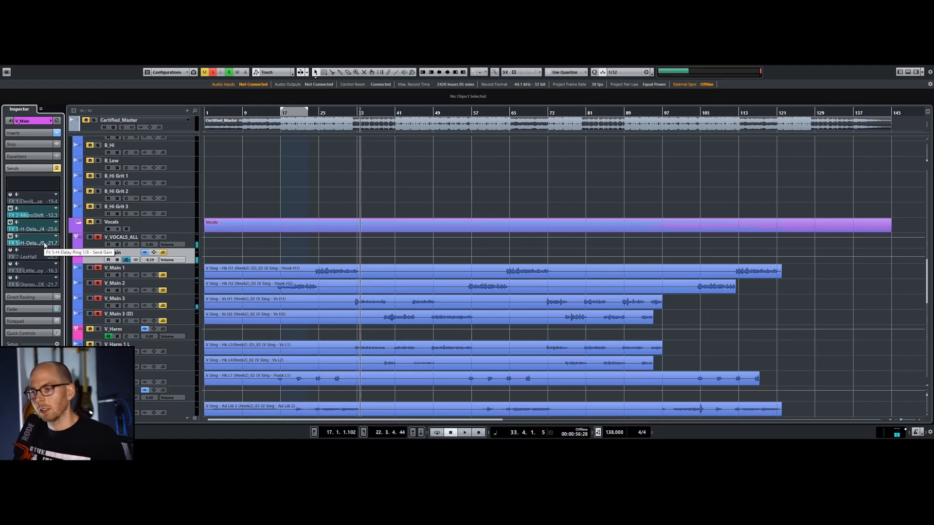
{"action": "key", "text": "space"}
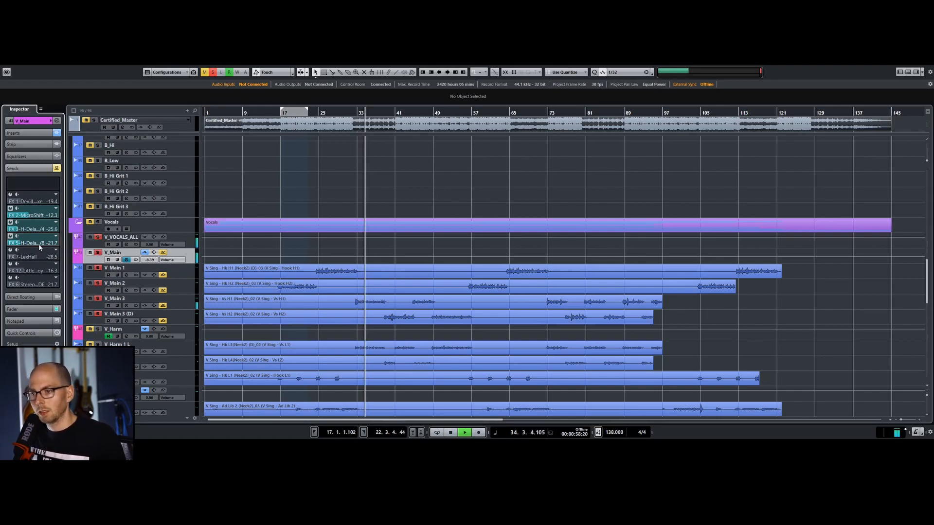
{"action": "scroll", "coordinate": [38, 243], "scroll_direction": "down", "scroll_amount": 1}
{"action": "left_click_drag", "start_coordinate": [51, 246], "coordinate": [23, 243]}
{"action": "key", "text": "space"}
Enable the LexHall send, unsolo V_Main and balance the sends in the mix: LexHall about -45.4, FX 5 about -25.2, FX 3 about -24.7.
{"action": "left_click", "coordinate": [10, 250]}
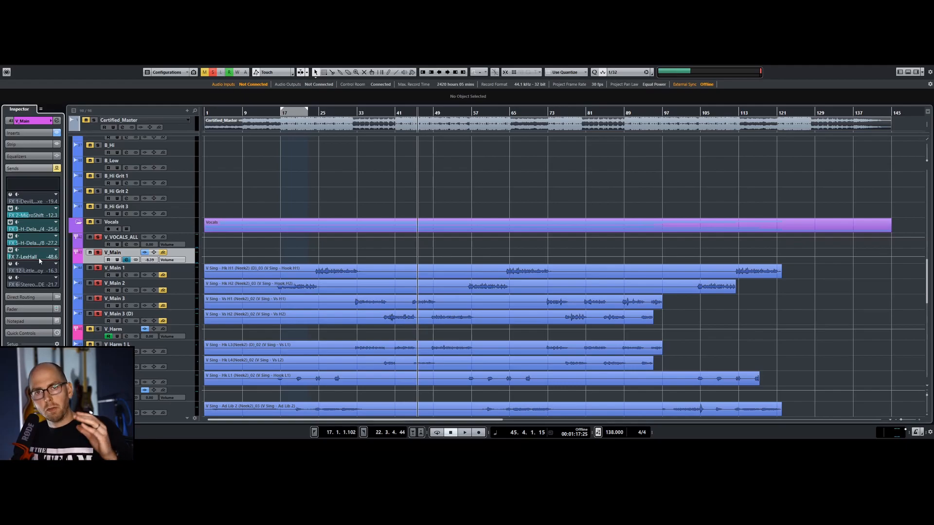
{"action": "left_click", "coordinate": [212, 72]}
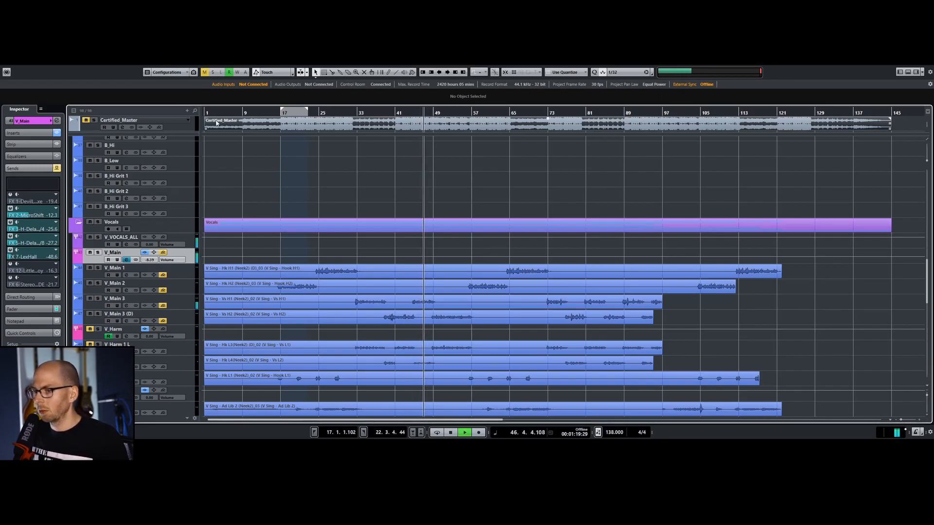
{"action": "key", "text": "space"}
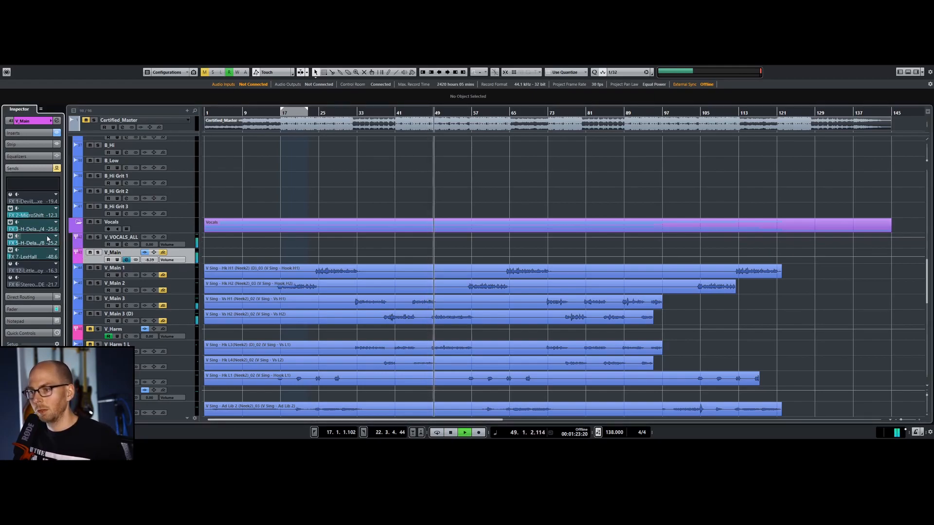
{"action": "key", "text": "space"}
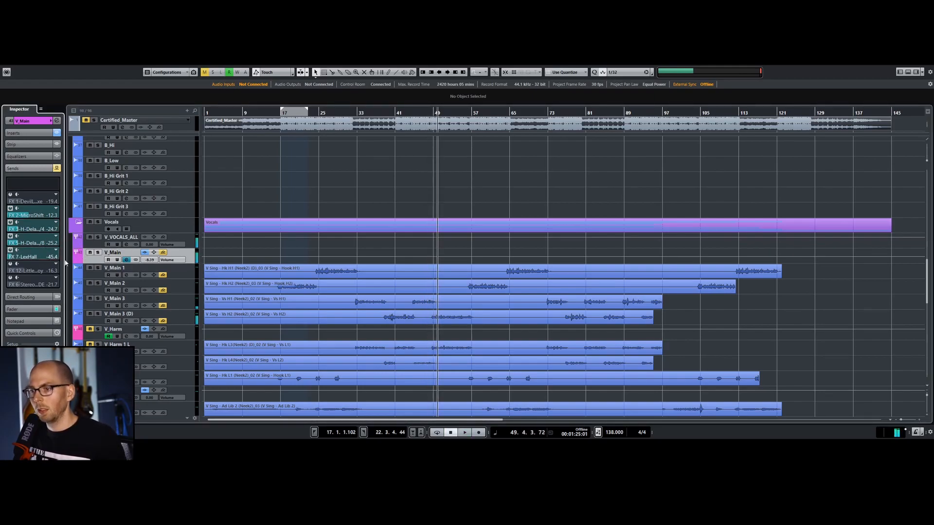
Solo V_Main, play it from about bar 25 and raise its LexHall send to about -13.1.
{"action": "left_click", "coordinate": [98, 253]}
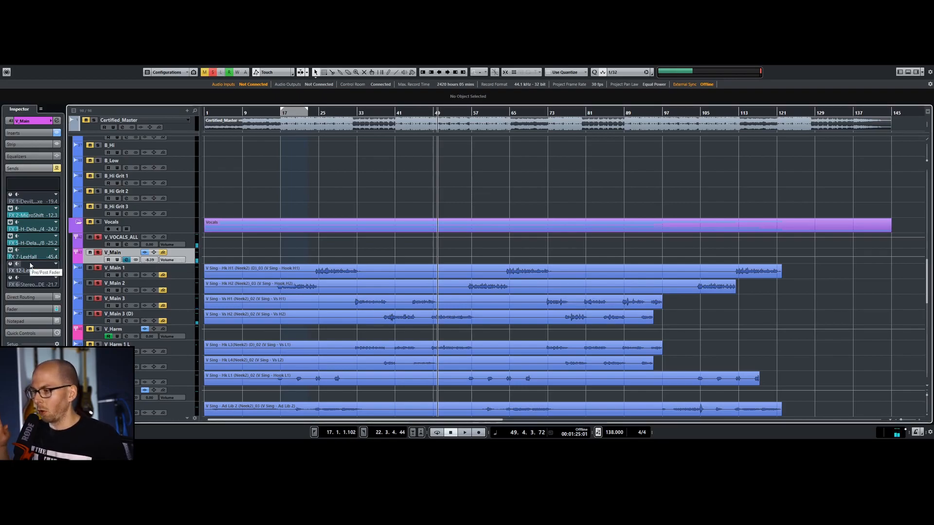
{"action": "left_click", "coordinate": [323, 115]}
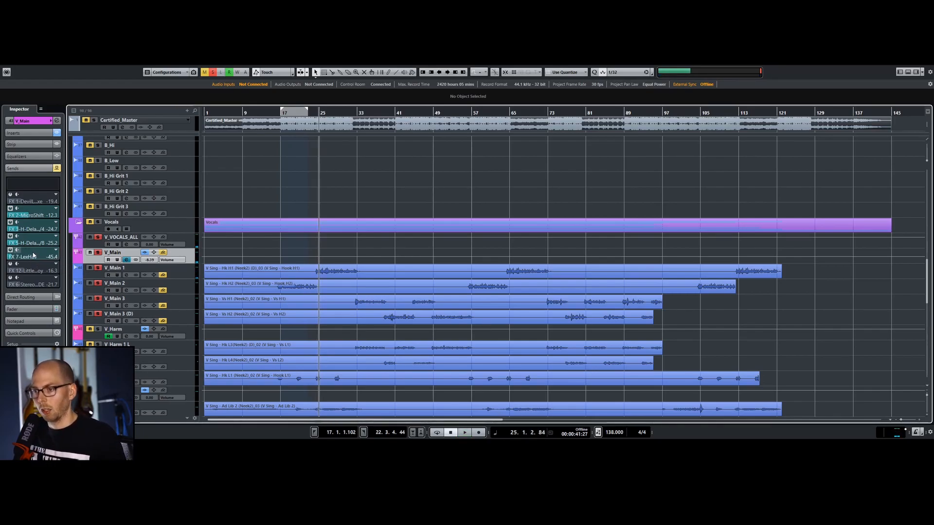
{"action": "mouse_move", "coordinate": [41, 258]}
{"action": "left_mouse_down"}
{"action": "mouse_move", "coordinate": [80, 261]}
{"action": "mouse_move", "coordinate": [52, 246]}
{"action": "mouse_move", "coordinate": [47, 261]}
{"action": "left_mouse_up"}
{"action": "scroll", "coordinate": [46, 259], "scroll_direction": "up", "scroll_amount": 4}
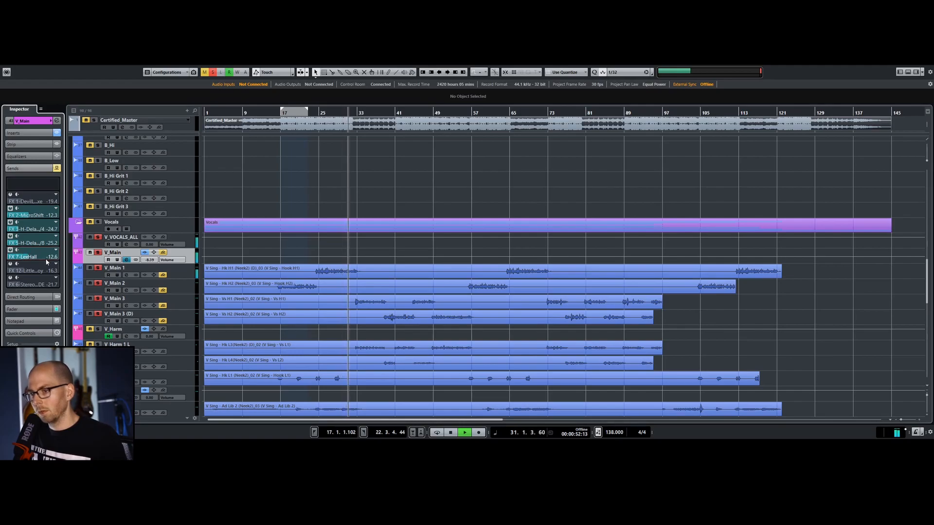
{"action": "scroll", "coordinate": [47, 262], "scroll_direction": "down", "scroll_amount": 1}
{"action": "key", "text": "space"}
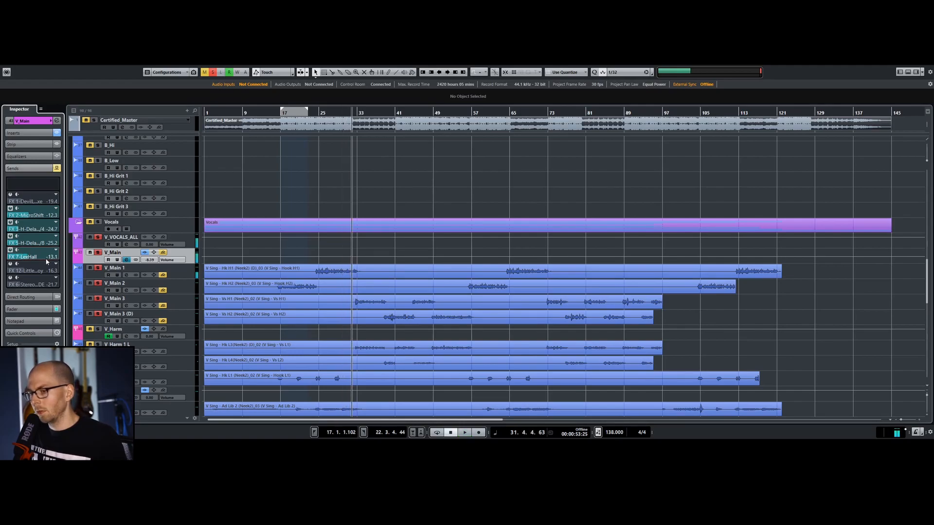
Examine the LexHall reverb settings behind the FX 7 send during playback, and close the effect.
{"action": "right_click", "coordinate": [46, 262]}
{"action": "left_click", "coordinate": [66, 323]}
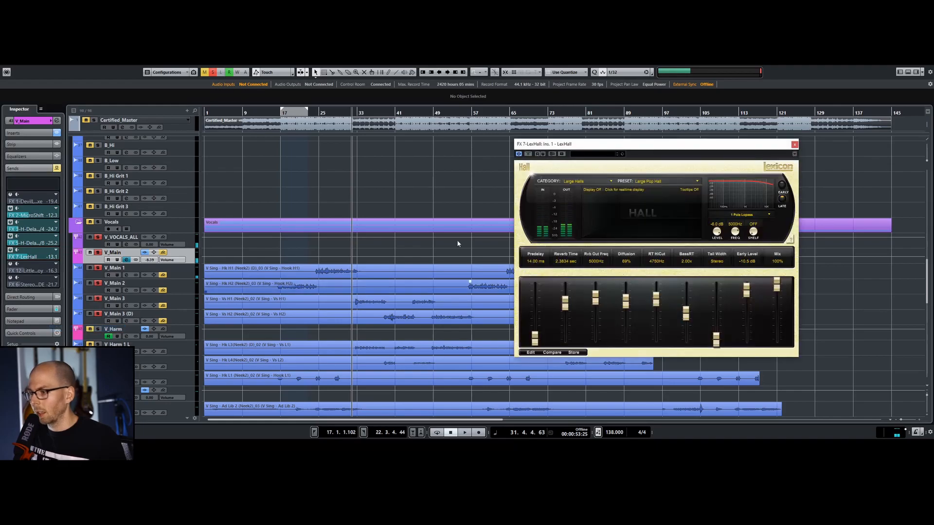
{"action": "left_click_drag", "start_coordinate": [658, 146], "coordinate": [762, 143]}
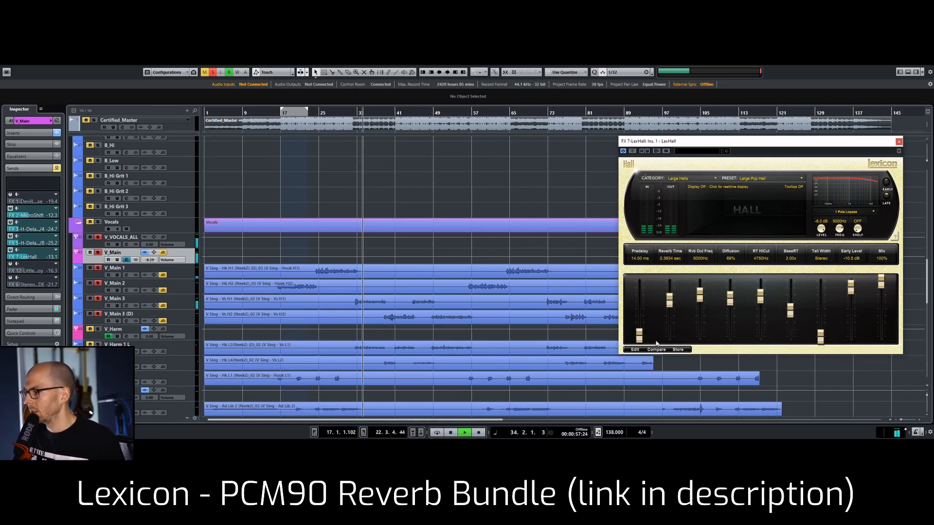
{"action": "left_click", "coordinate": [899, 142]}
{"action": "key", "text": "space"}
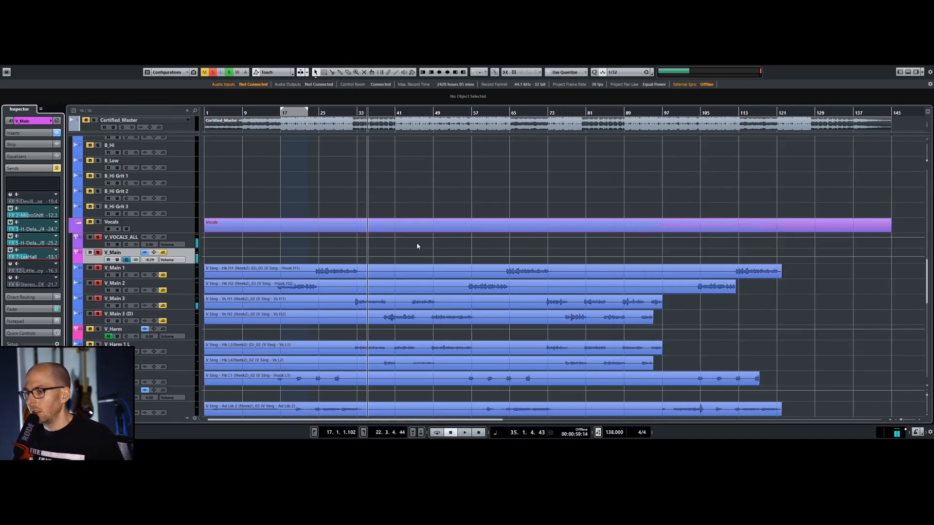
Unsolo V_Main and lower its LexHall send to about -24.5 while listening in the mix.
{"action": "key", "text": "space"}
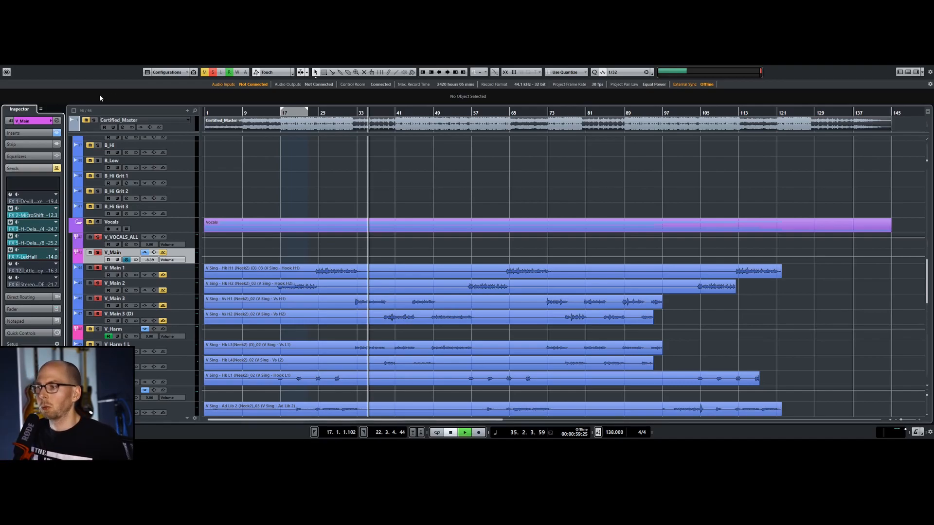
{"action": "left_click", "coordinate": [97, 252]}
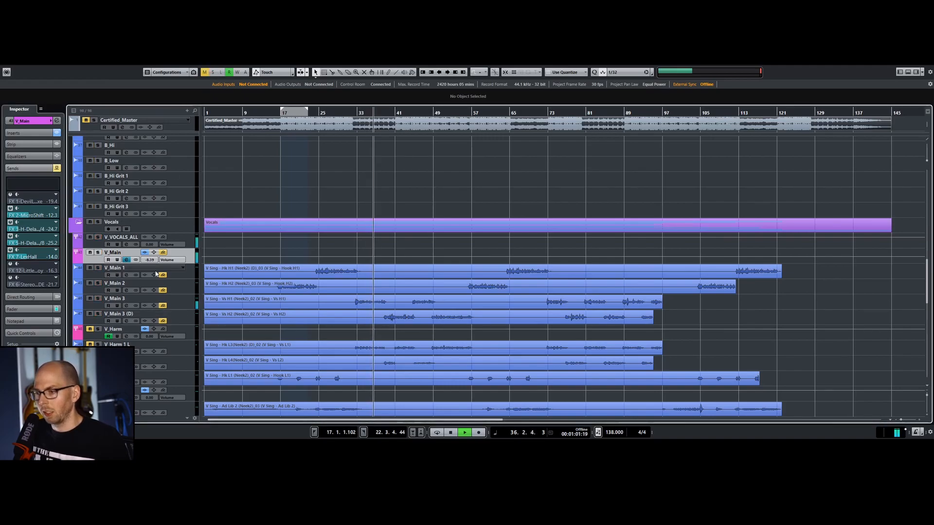
{"action": "key", "text": "space"}
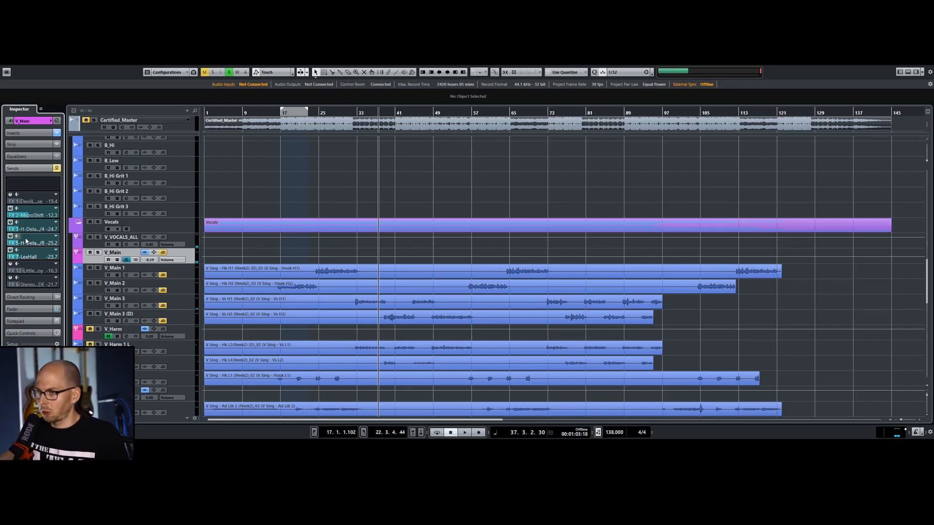
{"action": "key", "text": "space"}
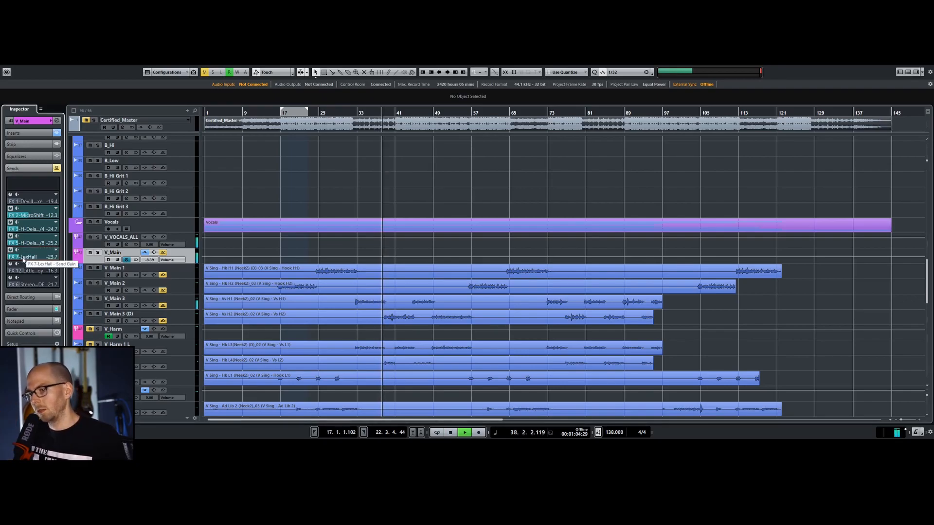
{"action": "mouse_move", "coordinate": [27, 261]}
{"action": "left_mouse_down"}
{"action": "mouse_move", "coordinate": [62, 264]}
{"action": "mouse_move", "coordinate": [28, 262]}
{"action": "left_mouse_up"}
{"action": "key", "text": "space"}
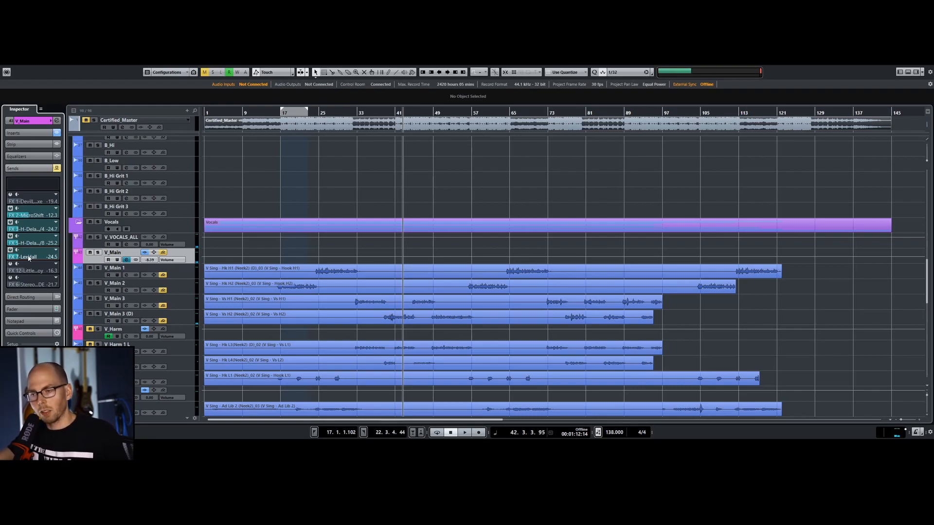
{"action": "key", "text": "space"}
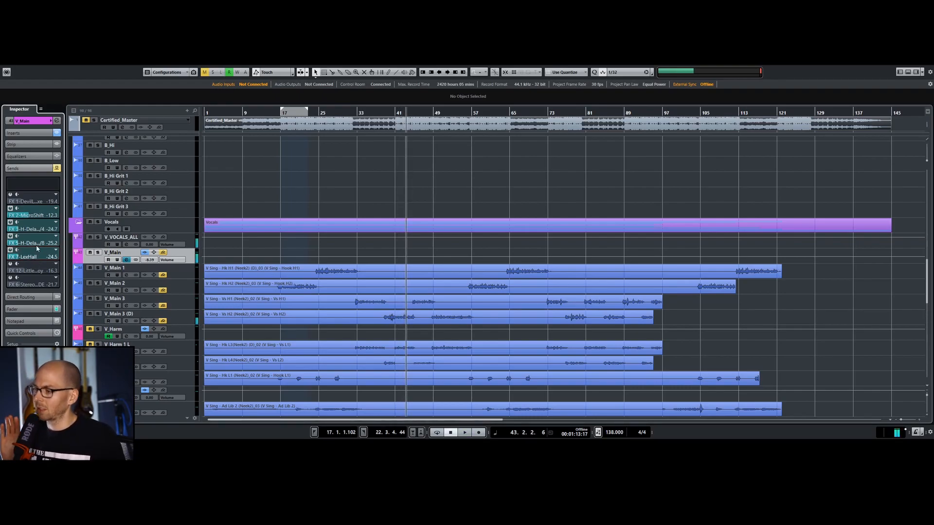
Sweep V_Main's LexHall send up to about -9.88 in the mix and settle it at about -15.2.
{"action": "left_click", "coordinate": [39, 257]}
{"action": "scroll", "coordinate": [40, 257], "scroll_direction": "up", "scroll_amount": 6}
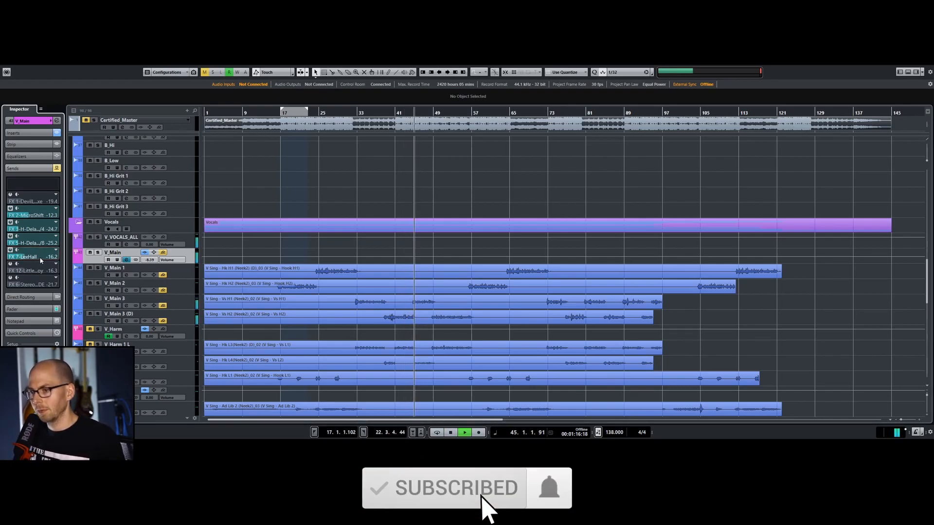
{"action": "scroll", "coordinate": [39, 257], "scroll_direction": "up", "scroll_amount": 3}
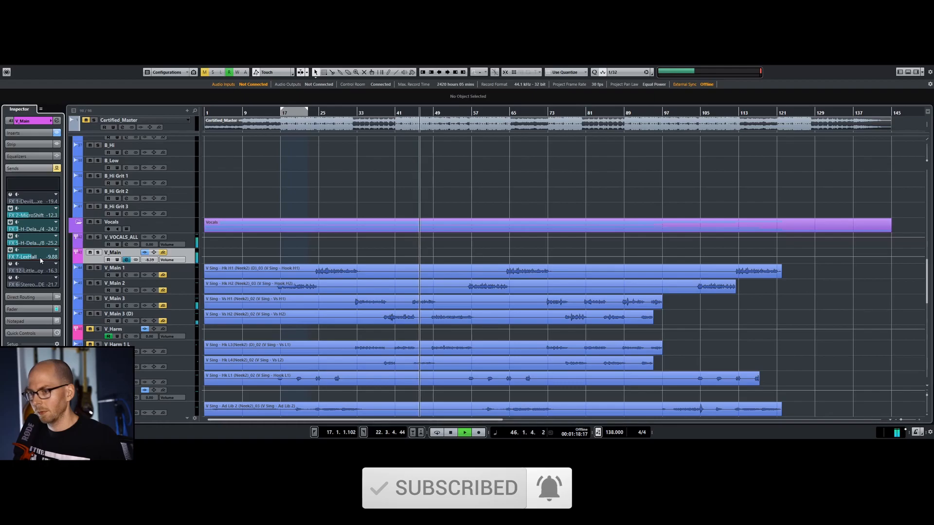
{"action": "scroll", "coordinate": [40, 260], "scroll_direction": "down", "scroll_amount": 4}
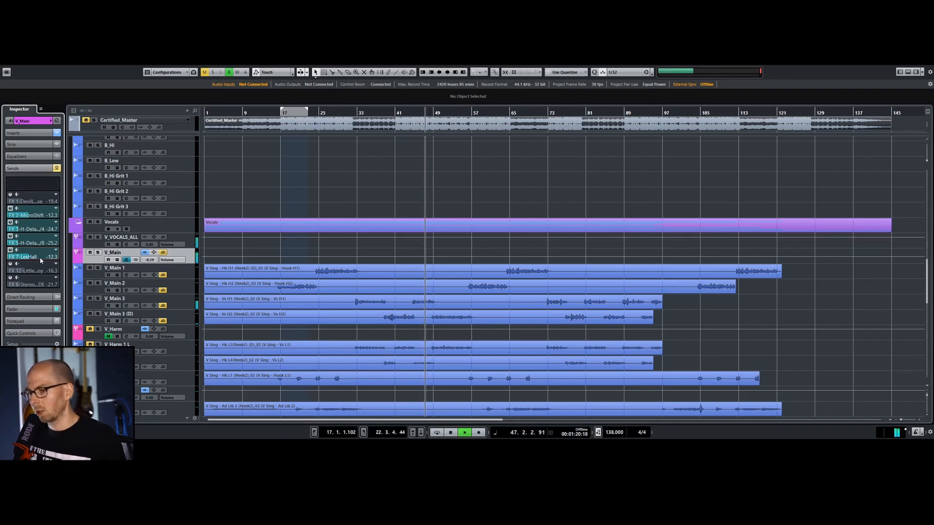
{"action": "scroll", "coordinate": [40, 260], "scroll_direction": "down", "scroll_amount": 1}
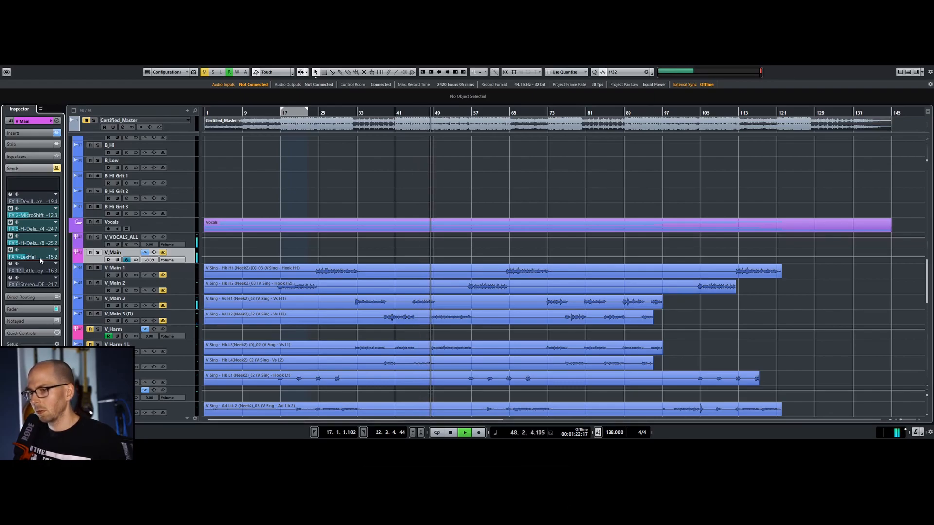
{"action": "key", "text": "space"}
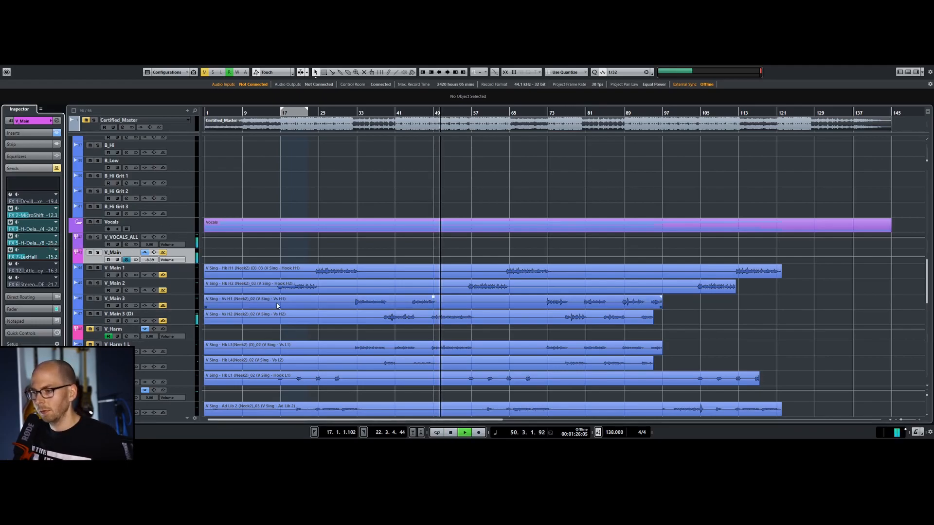
{"action": "key", "text": "space"}
Enable V_Main's FX 6-StereoDelay WIDE send, review the StereoDelay effect's settings and close it.
{"action": "left_click", "coordinate": [10, 279]}
{"action": "right_click", "coordinate": [36, 284]}
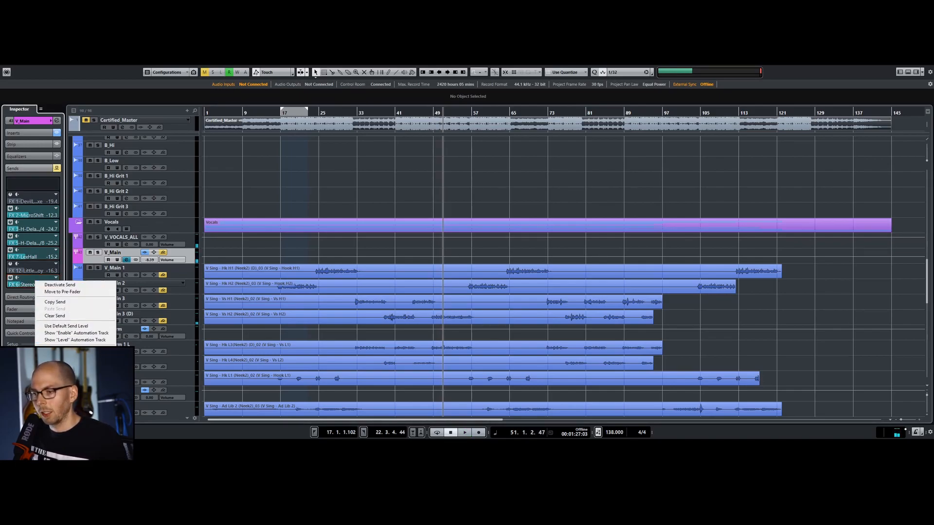
{"action": "left_click", "coordinate": [68, 350]}
{"action": "left_click_drag", "start_coordinate": [405, 288], "coordinate": [406, 166]}
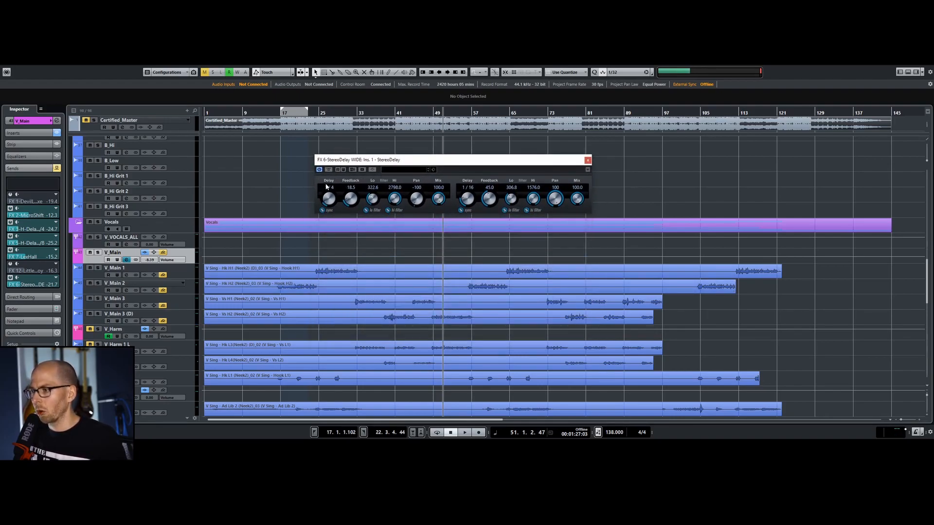
{"action": "left_click", "coordinate": [588, 160]}
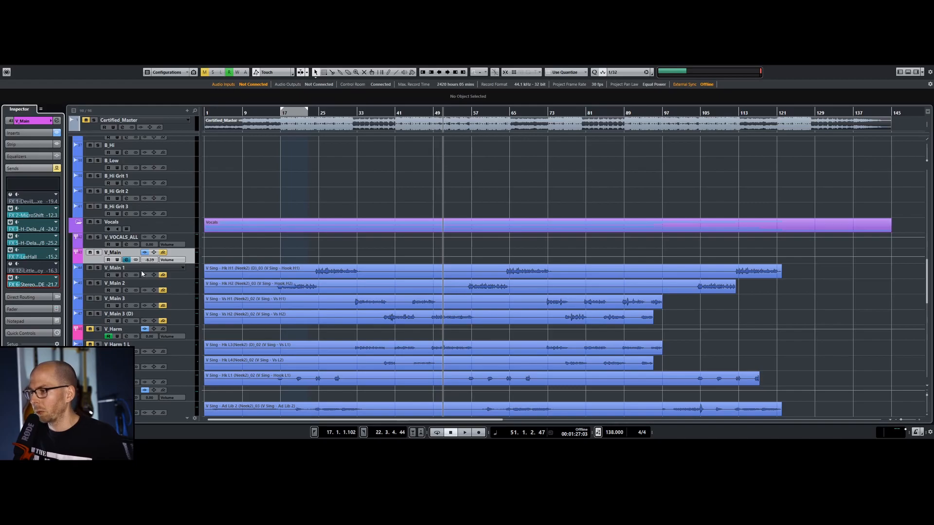
Set the FX 6-StereoDelay send to about -23.7 with V_Main soloed, and unsolo it to check the result in the mix.
{"action": "left_click", "coordinate": [98, 252]}
{"action": "mouse_move", "coordinate": [25, 284]}
{"action": "left_mouse_down"}
{"action": "mouse_move", "coordinate": [92, 287]}
{"action": "mouse_move", "coordinate": [39, 289]}
{"action": "left_mouse_up"}
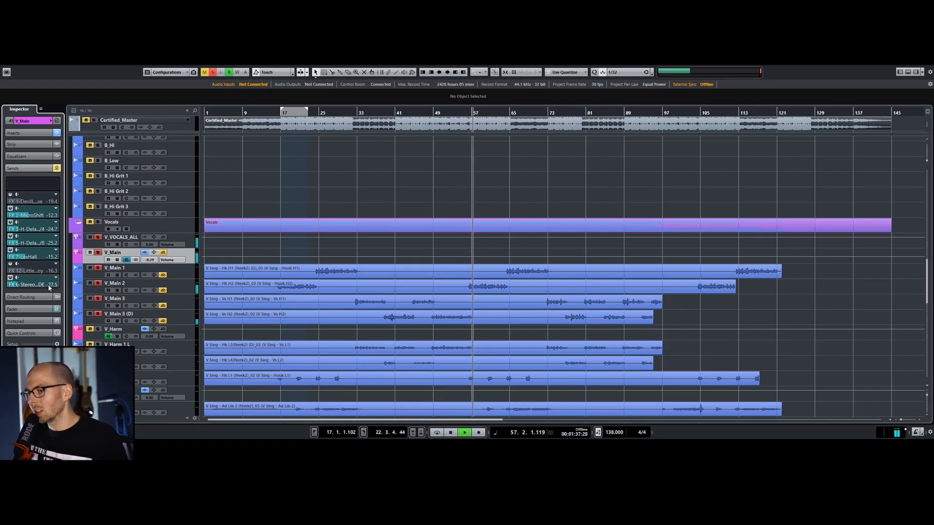
{"action": "scroll", "coordinate": [49, 288], "scroll_direction": "up", "scroll_amount": 4}
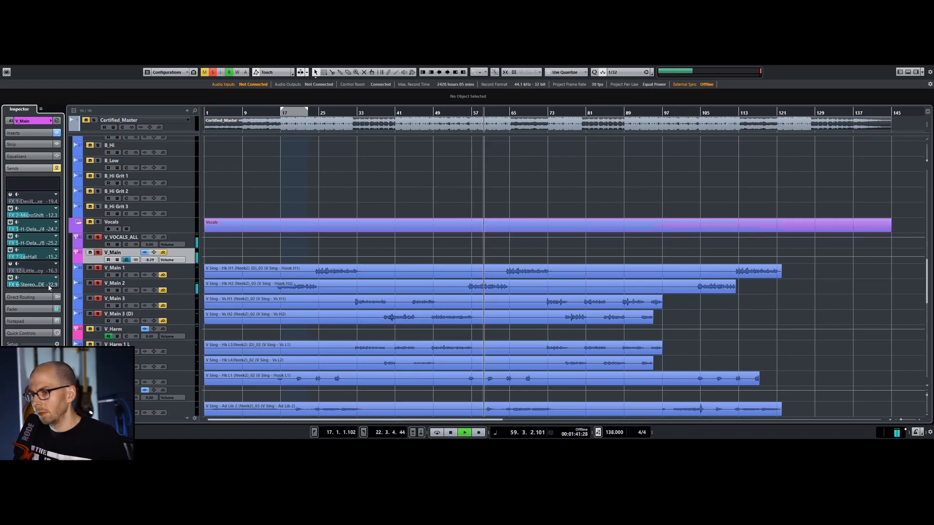
{"action": "key", "text": "space"}
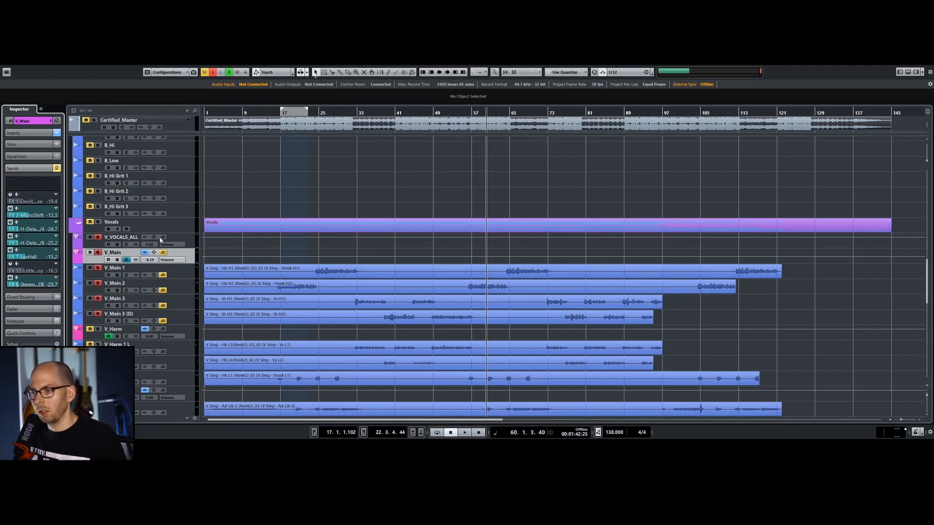
{"action": "left_click", "coordinate": [213, 72]}
{"action": "key", "text": "space"}
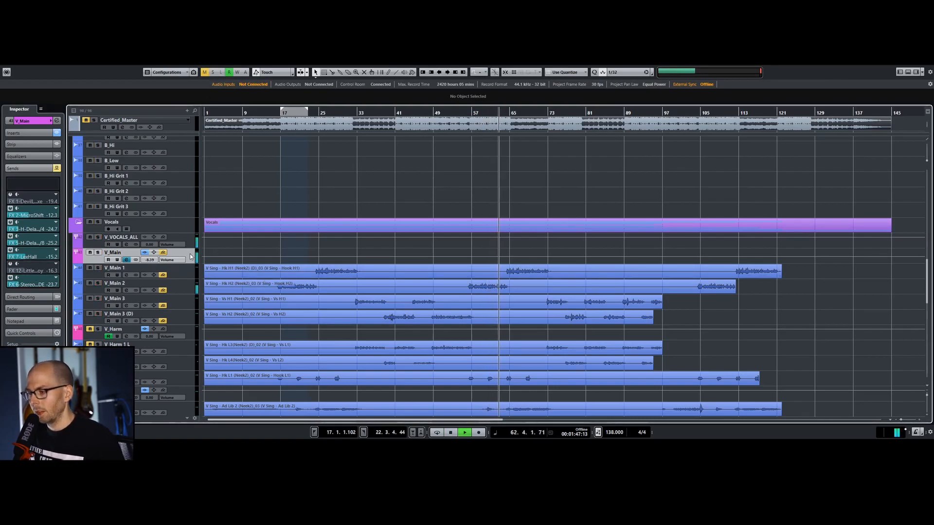
{"action": "key", "text": "space"}
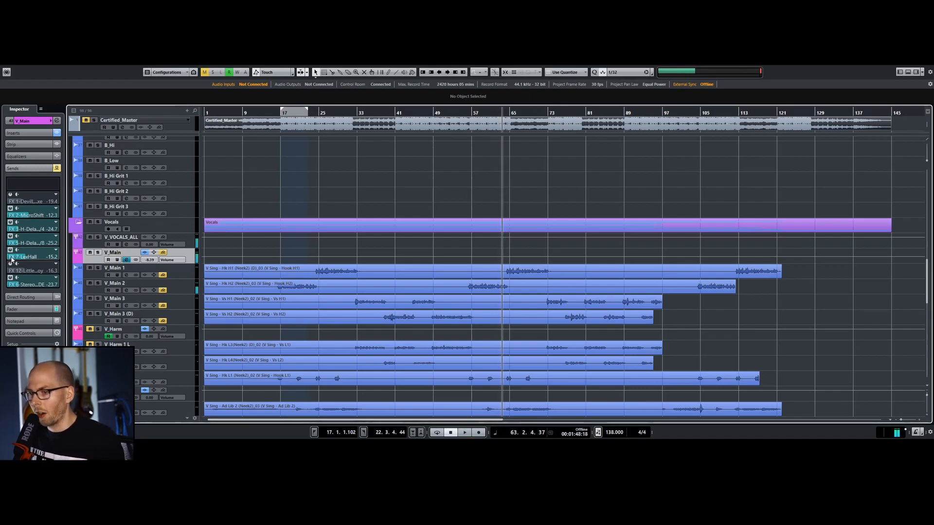
Open the LittleAlterBoy effect behind V_Main's FX 12 send and examine its pitch and formant settings.
{"action": "right_click", "coordinate": [45, 271]}
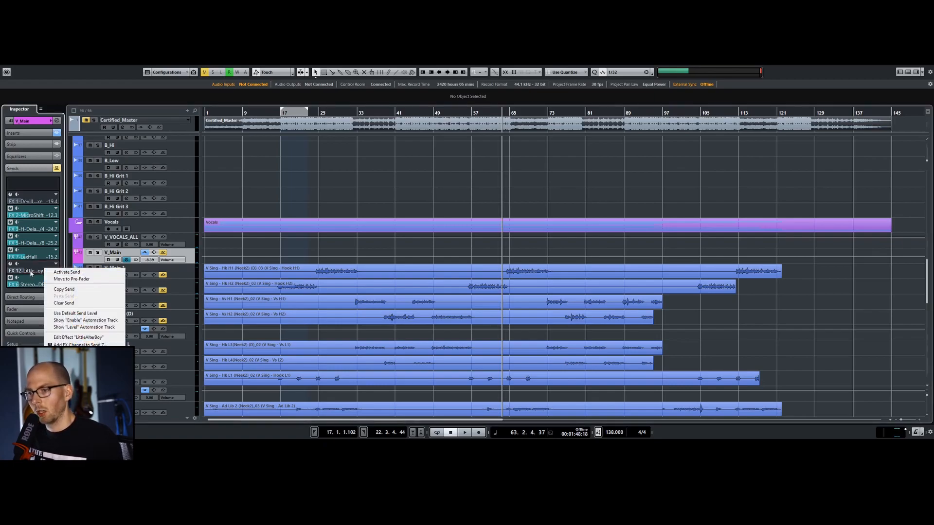
{"action": "right_click", "coordinate": [34, 273]}
{"action": "left_click", "coordinate": [184, 255]}
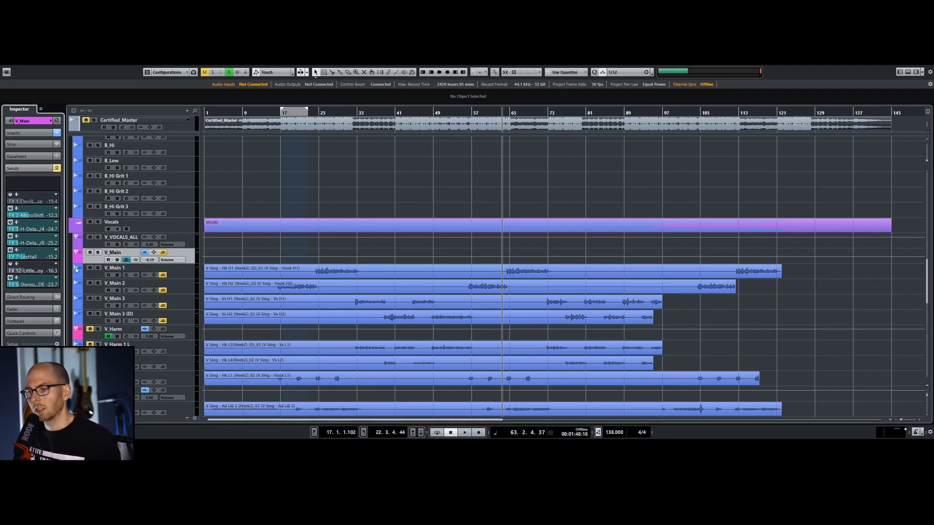
{"action": "right_click", "coordinate": [15, 267]}
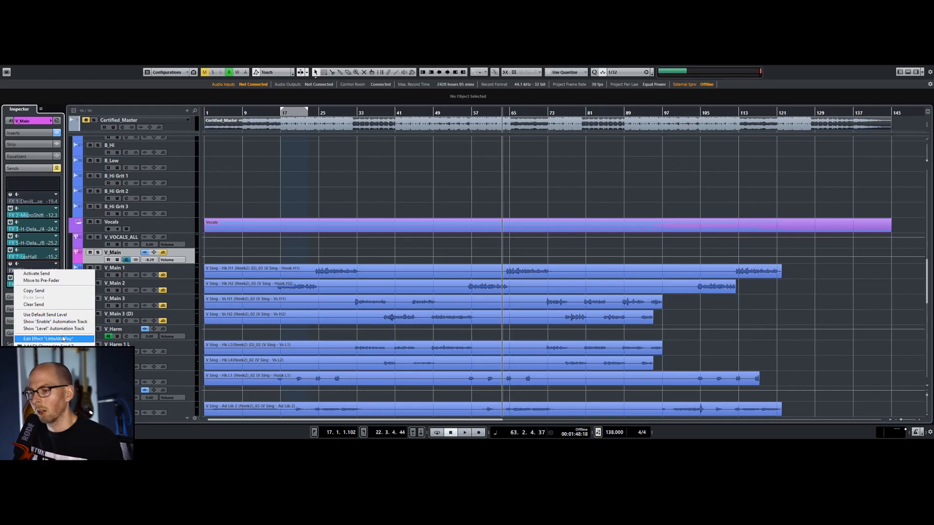
{"action": "left_click", "coordinate": [65, 339]}
{"action": "left_click_drag", "start_coordinate": [493, 173], "coordinate": [490, 122]}
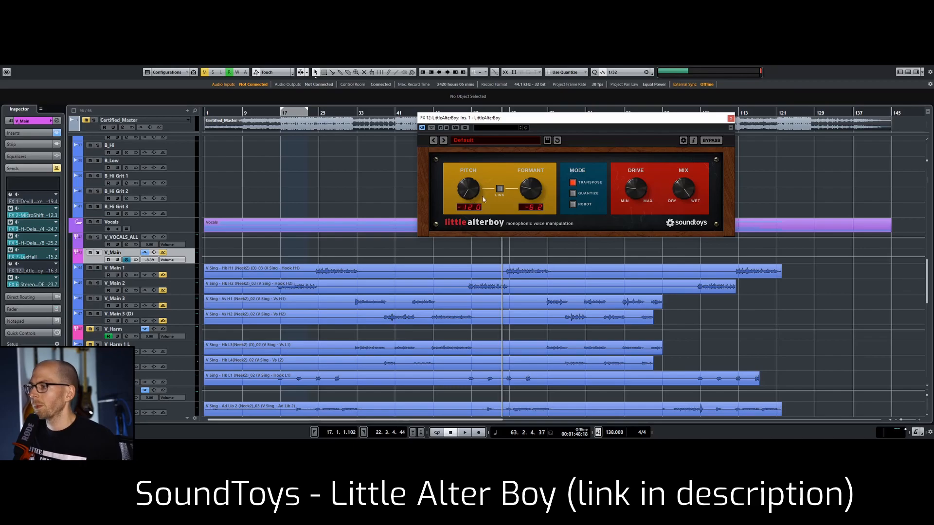
Try a pitch of -12 in V_Main's LittleAlterBoy insert, and sweep its formant and pitch up and down.
{"action": "key", "text": "s"}
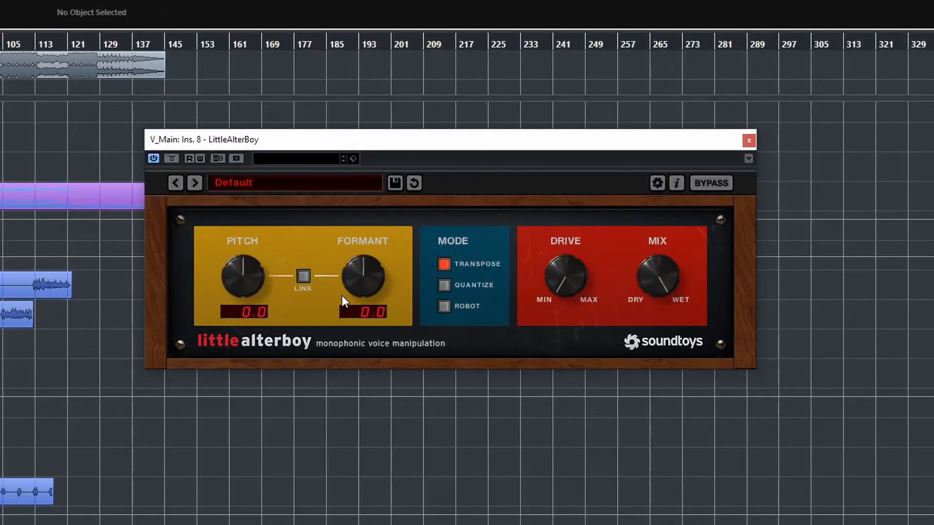
{"action": "left_click_drag", "start_coordinate": [243, 276], "coordinate": [247, 394]}
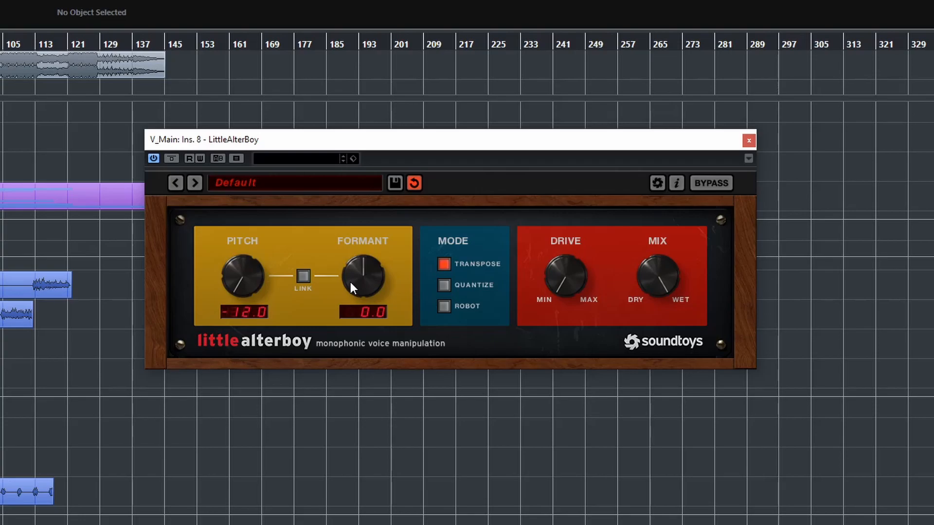
{"action": "left_click_drag", "start_coordinate": [367, 277], "coordinate": [348, 121]}
{"action": "left_click_drag", "start_coordinate": [223, 281], "coordinate": [221, 197]}
{"action": "left_click_drag", "start_coordinate": [381, 274], "coordinate": [357, 481]}
Try LittleAlterBoy's Robot and Quantize modes with pitch and formant changes, and return it to Transpose.
{"action": "left_click", "coordinate": [444, 307]}
{"action": "mouse_move", "coordinate": [241, 276]}
{"action": "left_mouse_down"}
{"action": "mouse_move", "coordinate": [238, 284]}
{"action": "mouse_move", "coordinate": [239, 275]}
{"action": "left_mouse_up"}
{"action": "left_click_drag", "start_coordinate": [345, 283], "coordinate": [360, 224]}
{"action": "left_click", "coordinate": [445, 285]}
{"action": "left_click", "coordinate": [442, 262]}
Try LittleAlterBoy's pitch and formant link, adjust the formant to about -0.1 and close the plug-in.
{"action": "left_click", "coordinate": [302, 277]}
{"action": "left_click_drag", "start_coordinate": [366, 276], "coordinate": [366, 290]}
{"action": "mouse_move", "coordinate": [366, 302]}
{"action": "left_mouse_down"}
{"action": "mouse_move", "coordinate": [375, 352]}
{"action": "mouse_move", "coordinate": [379, 279]}
{"action": "mouse_move", "coordinate": [378, 296]}
{"action": "left_mouse_up"}
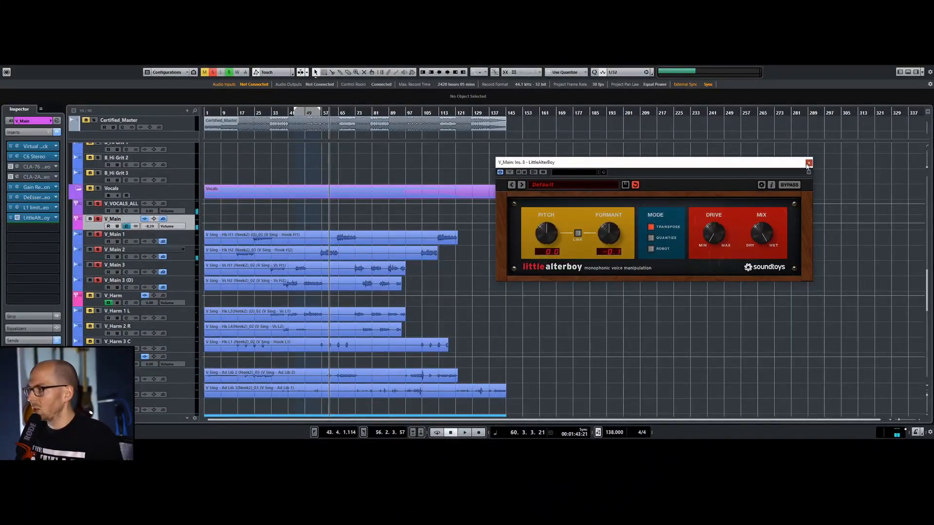
{"action": "left_click", "coordinate": [809, 164]}
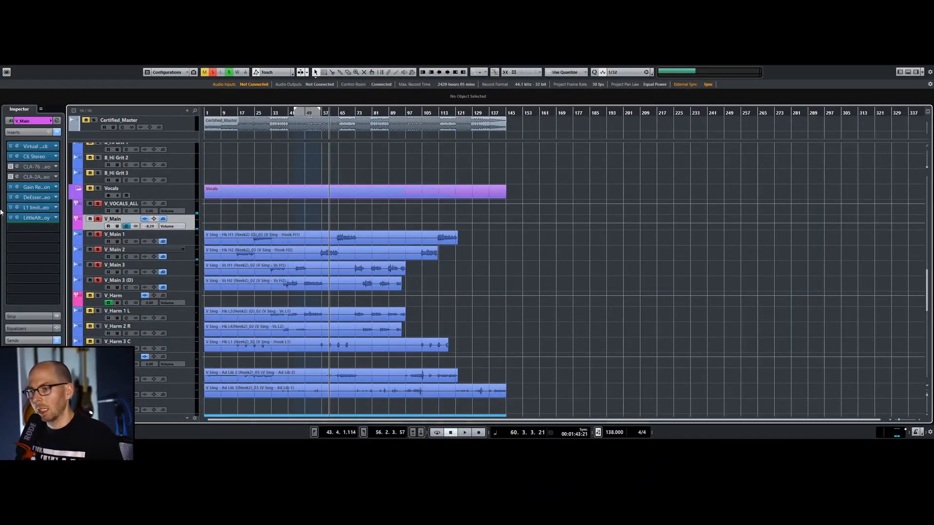
Remove the LittleAlterBoy insert from V_Main by setting its slot to no effect.
{"action": "left_click", "coordinate": [55, 219]}
{"action": "type", "text": "no"}
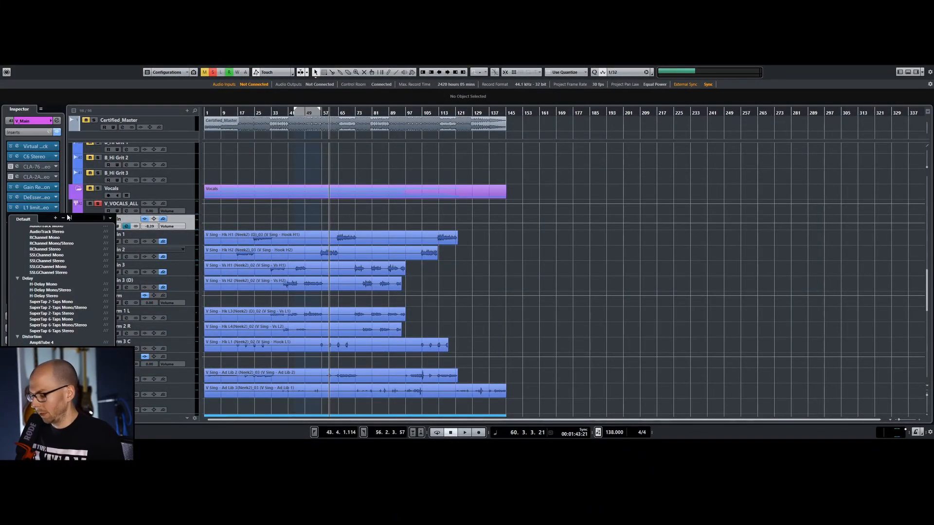
{"action": "key", "text": "Return"}
During playback, try V_Main's FX 12 LittleAlterBoy send at a level of about -3.11.
{"action": "key", "text": "space"}
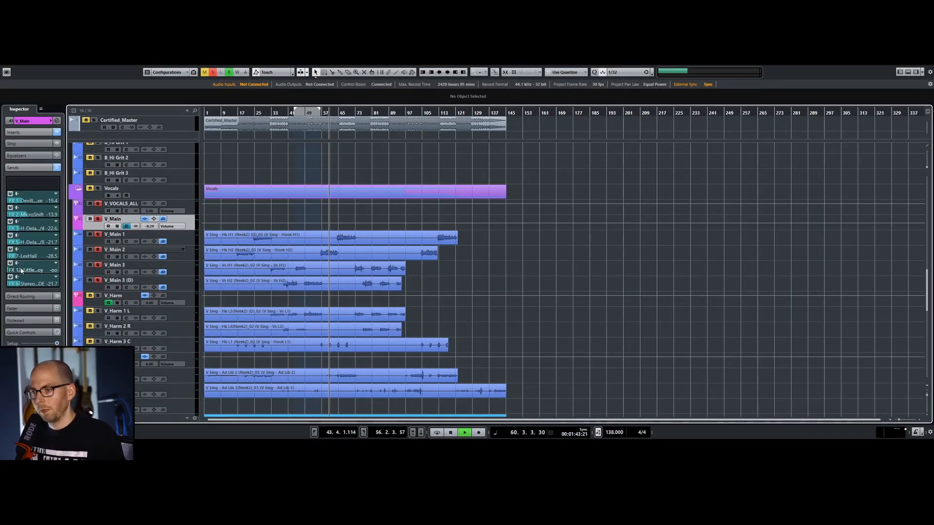
{"action": "left_click", "coordinate": [37, 271]}
{"action": "left_click_drag", "start_coordinate": [37, 271], "coordinate": [71, 274]}
{"action": "key", "text": "space"}
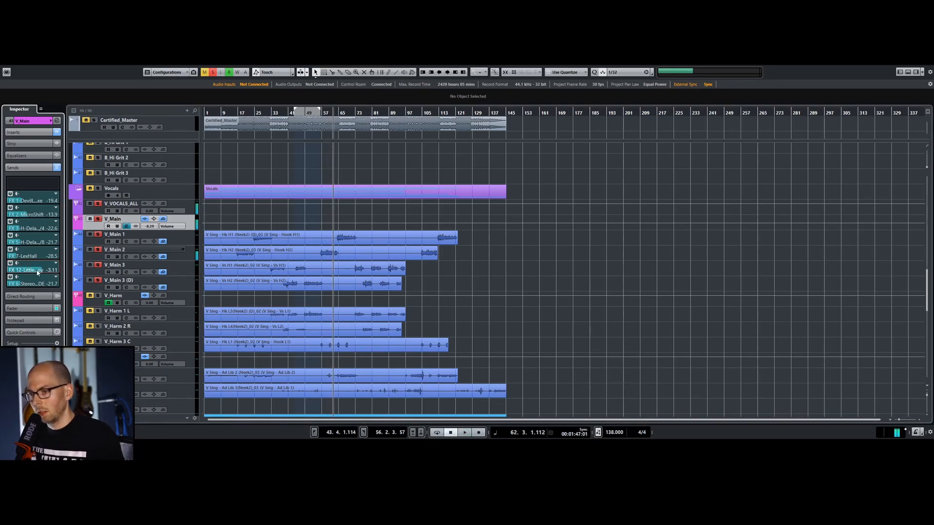
Open the LittleAlterBoy effect behind the FX 12 send, check its pitch and formant settings, and close it.
{"action": "right_click", "coordinate": [39, 271]}
{"action": "left_click", "coordinate": [72, 340]}
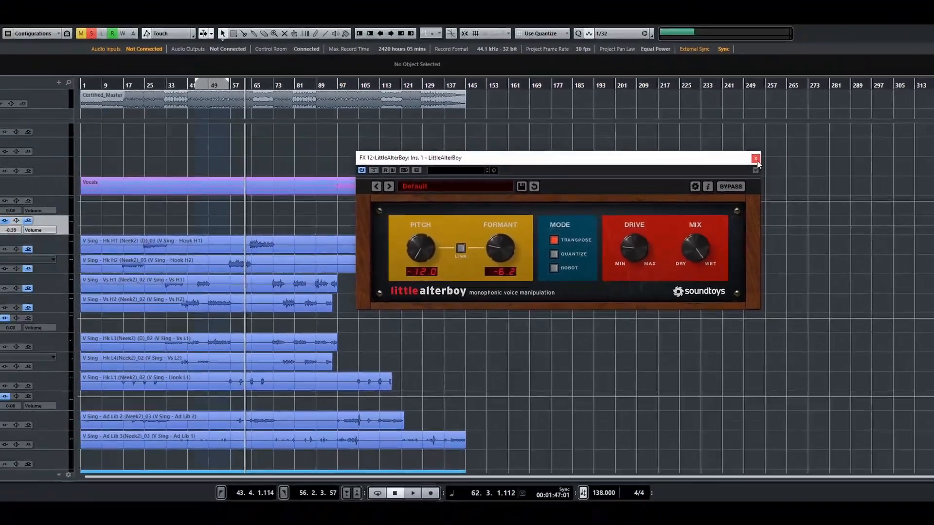
{"action": "left_click", "coordinate": [756, 159]}
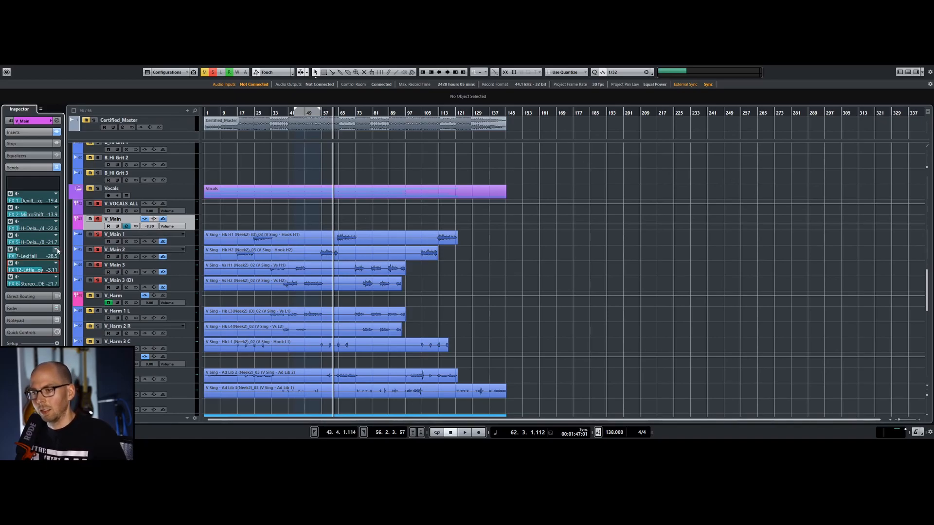
Try progressively lower levels on V_Main's FX 12 LittleAlterBoy send, down to about -18.5, while auditioning the soloed vocal.
{"action": "key", "text": "space"}
{"action": "left_click_drag", "start_coordinate": [1, 270], "coordinate": [47, 270]}
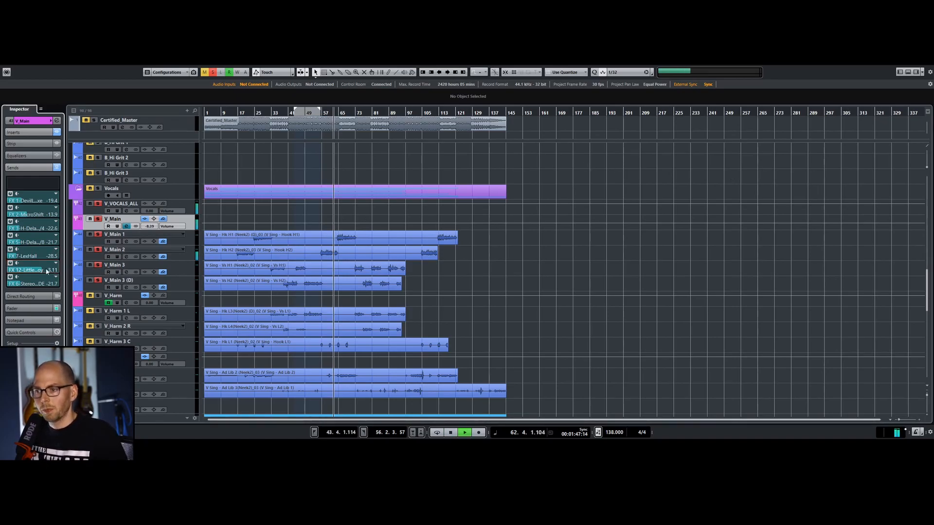
{"action": "key", "text": "space"}
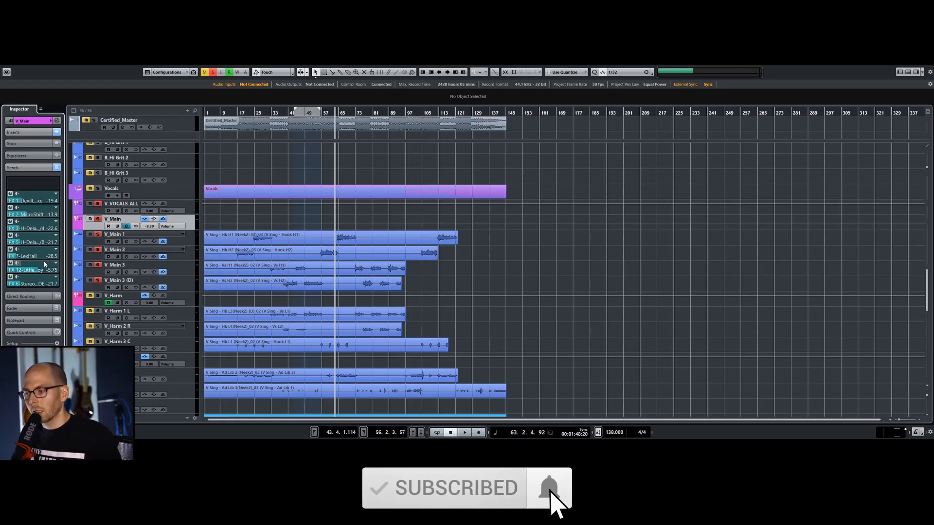
{"action": "left_click_drag", "start_coordinate": [34, 267], "coordinate": [31, 270]}
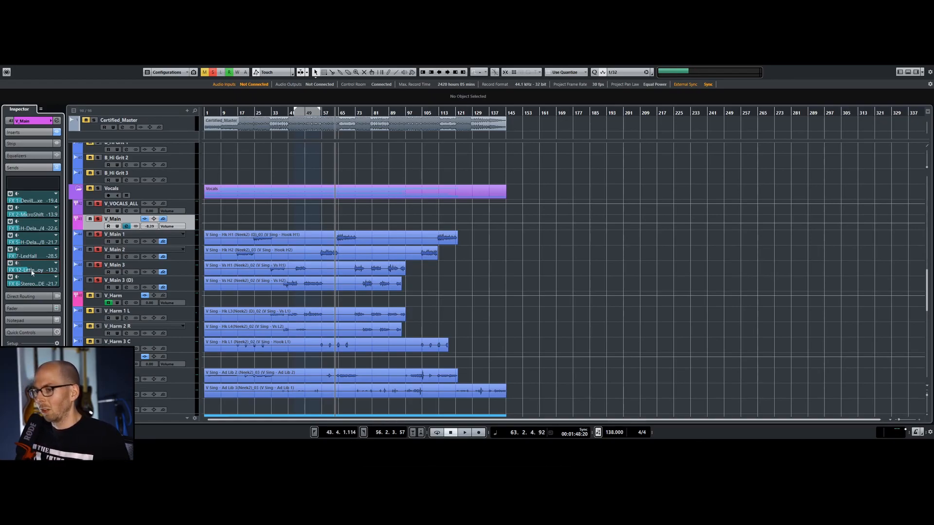
{"action": "scroll", "coordinate": [40, 270], "scroll_direction": "down", "scroll_amount": 3}
{"action": "scroll", "coordinate": [41, 270], "scroll_direction": "down", "scroll_amount": 3}
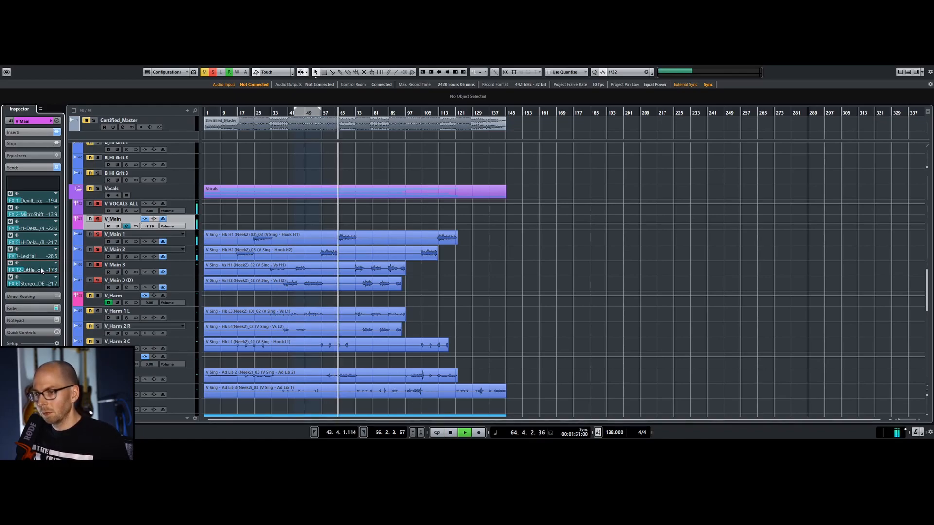
{"action": "scroll", "coordinate": [40, 270], "scroll_direction": "down", "scroll_amount": 2}
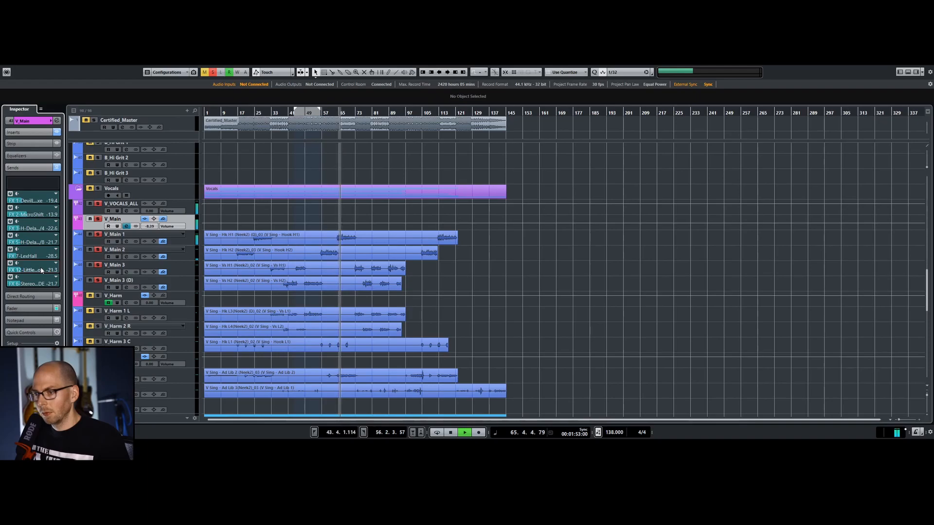
{"action": "scroll", "coordinate": [41, 270], "scroll_direction": "up", "scroll_amount": 4}
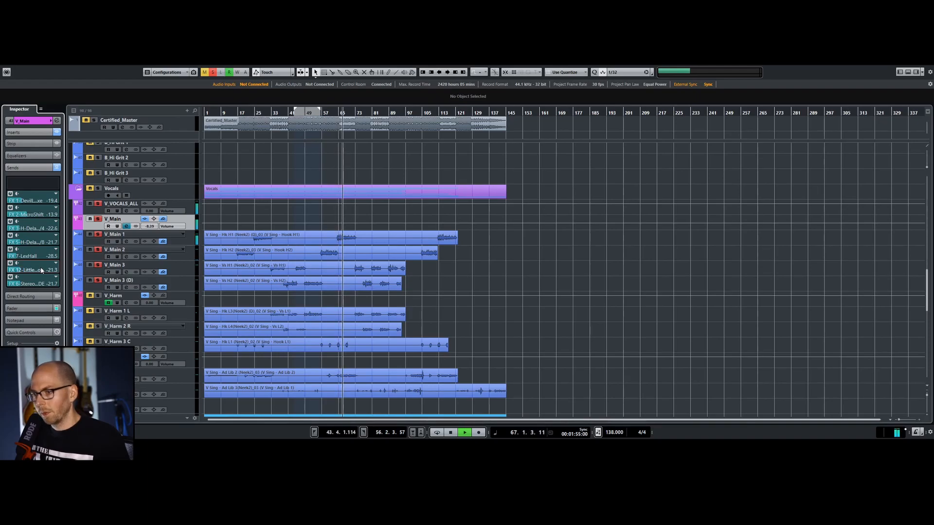
{"action": "scroll", "coordinate": [40, 270], "scroll_direction": "down", "scroll_amount": 1}
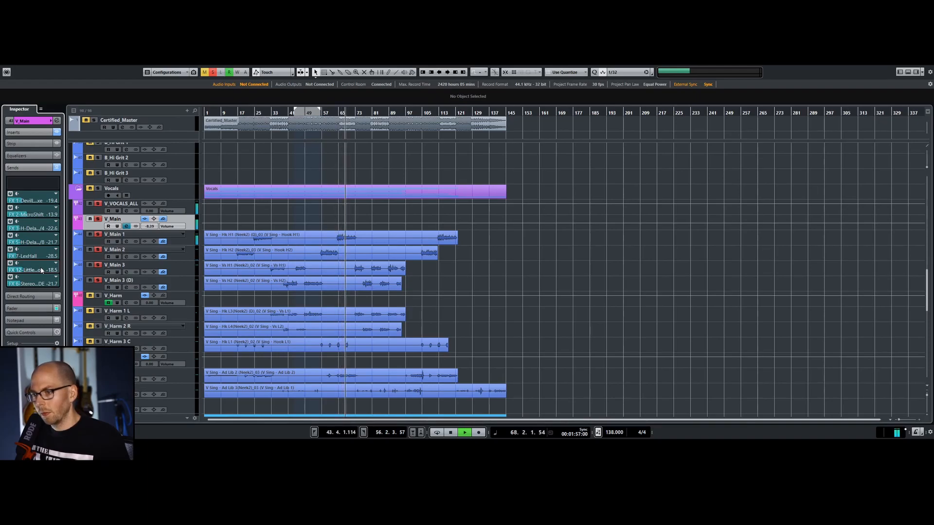
{"action": "key", "text": "space"}
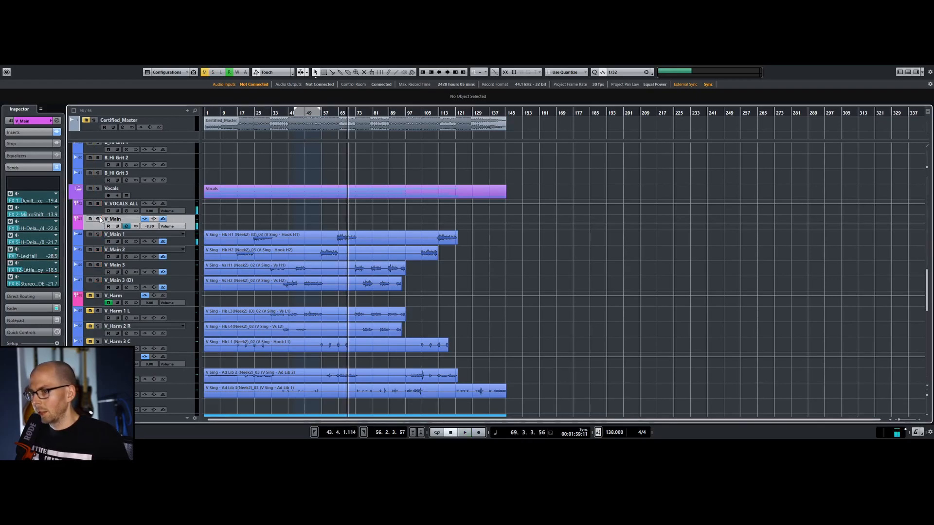
{"action": "key", "text": "space"}
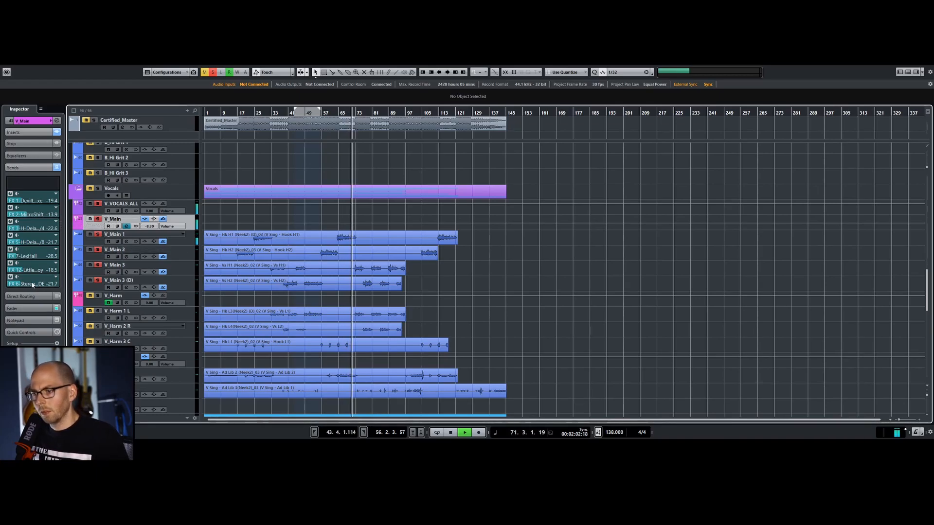
{"action": "key", "text": "space"}
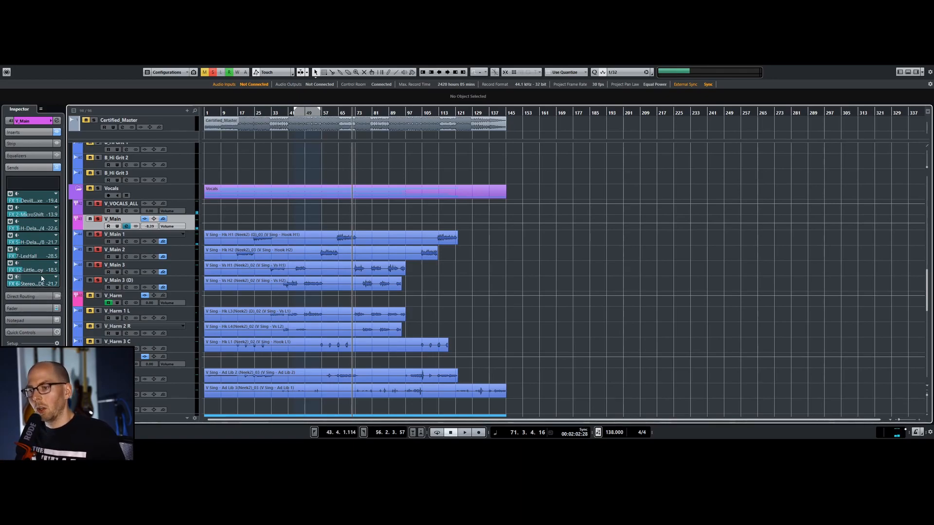
Clear the solo and play the full mix from about bar 8, skipping ahead to about bar 17.
{"action": "left_click", "coordinate": [213, 72]}
{"action": "left_click_drag", "start_coordinate": [233, 112], "coordinate": [216, 101]}
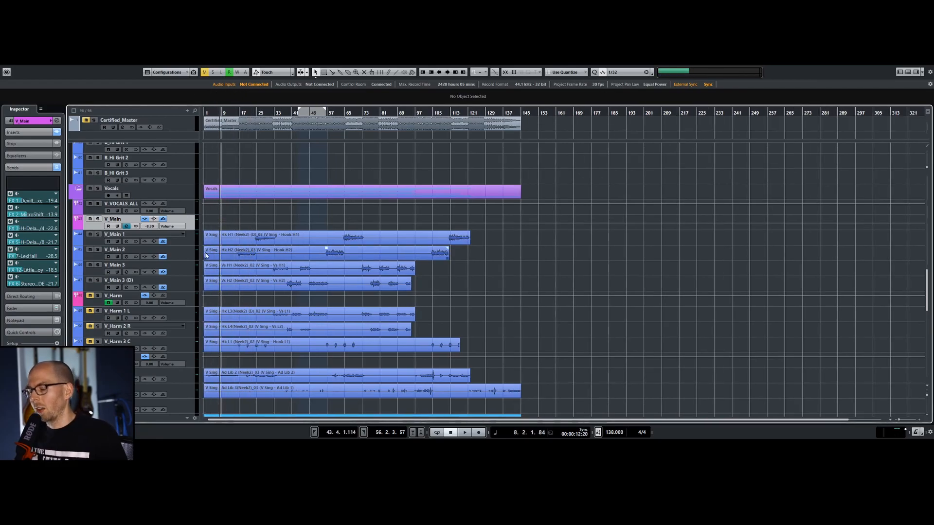
{"action": "key", "text": "space"}
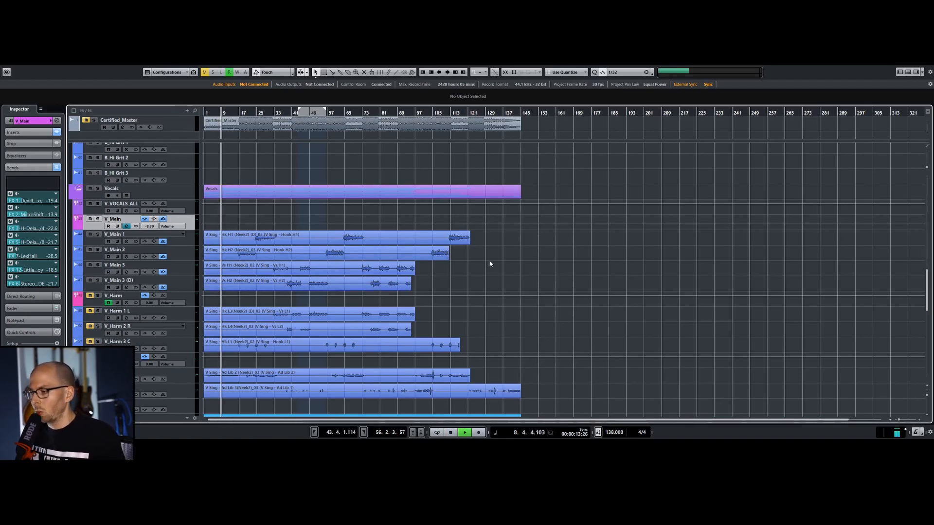
{"action": "left_click", "coordinate": [238, 115]}
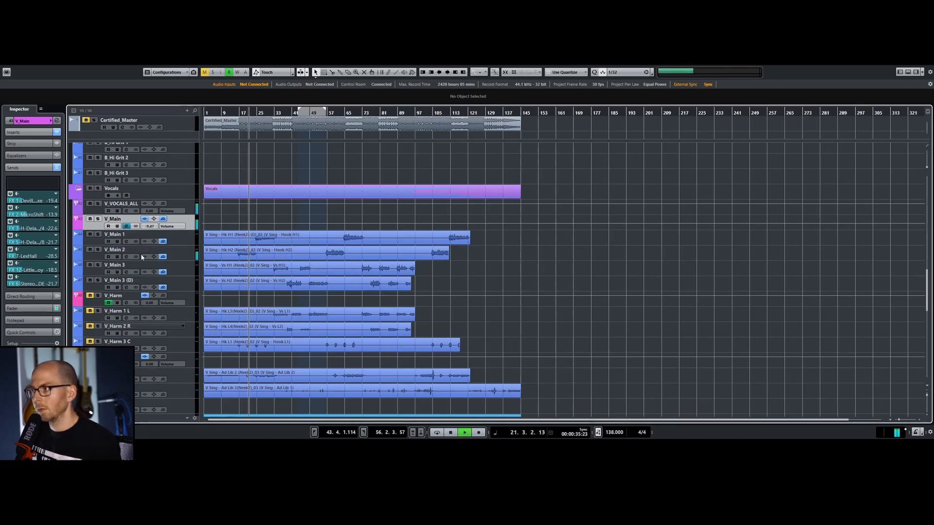
Readjust V_Main's FX 12 LittleAlterBoy send within the full mix, trying louder levels and settling at about -16.8.
{"action": "left_click", "coordinate": [31, 270]}
{"action": "scroll", "coordinate": [31, 271], "scroll_direction": "up", "scroll_amount": 5}
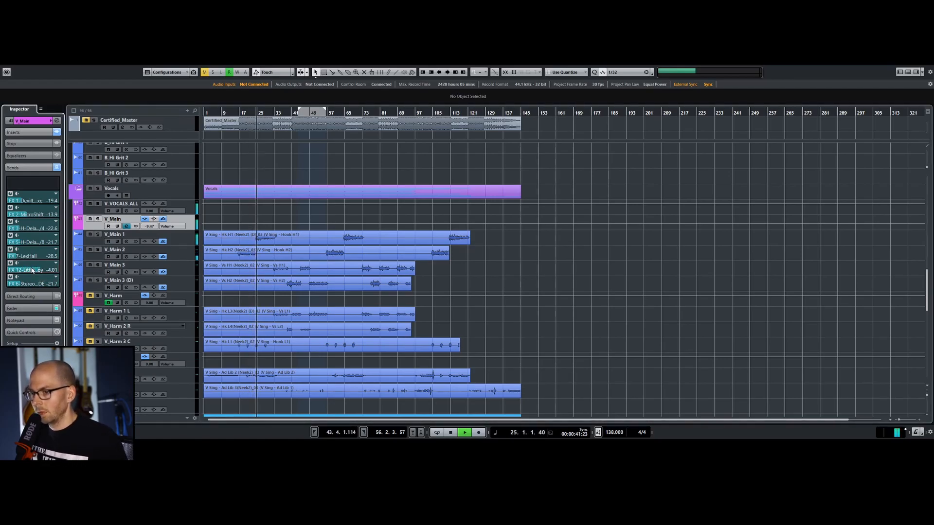
{"action": "scroll", "coordinate": [32, 270], "scroll_direction": "down", "scroll_amount": 4}
{"action": "key", "text": "space"}
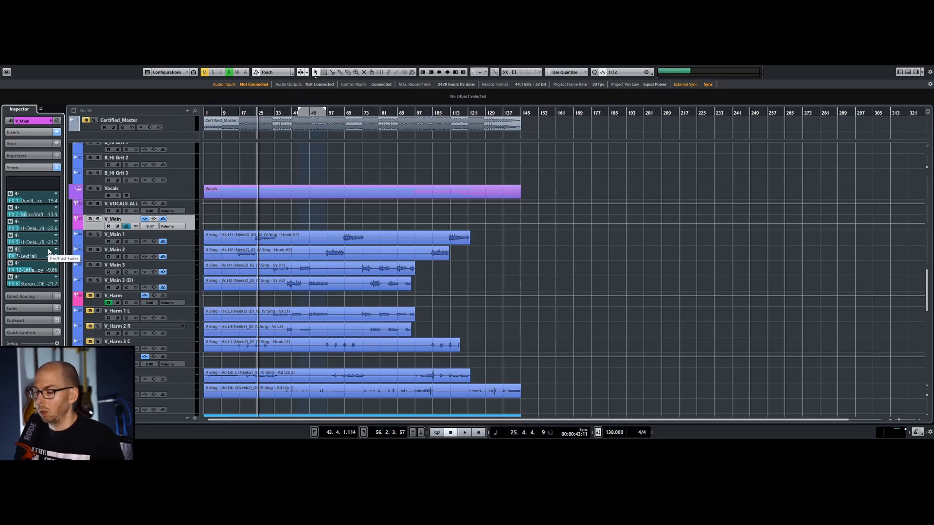
{"action": "left_click_drag", "start_coordinate": [32, 271], "coordinate": [29, 270]}
{"action": "scroll", "coordinate": [29, 271], "scroll_direction": "down", "scroll_amount": 6}
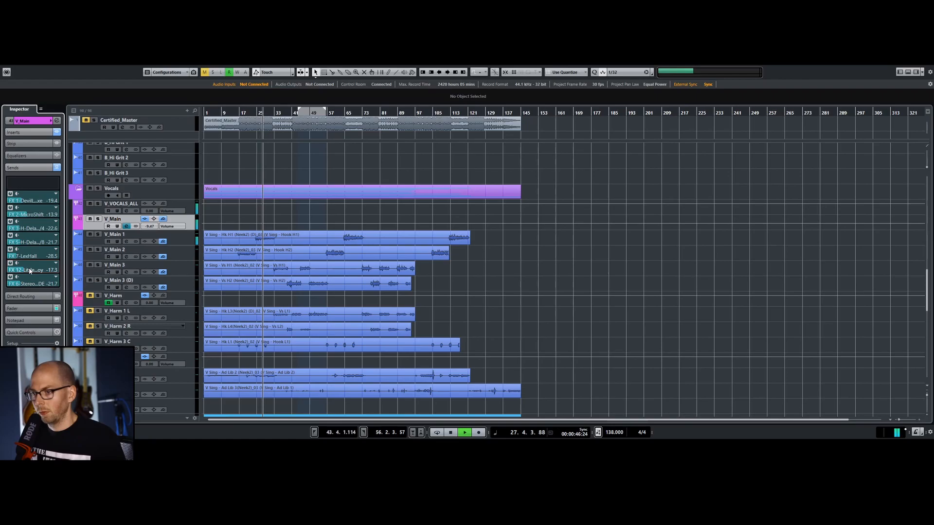
{"action": "scroll", "coordinate": [30, 271], "scroll_direction": "up", "scroll_amount": 1}
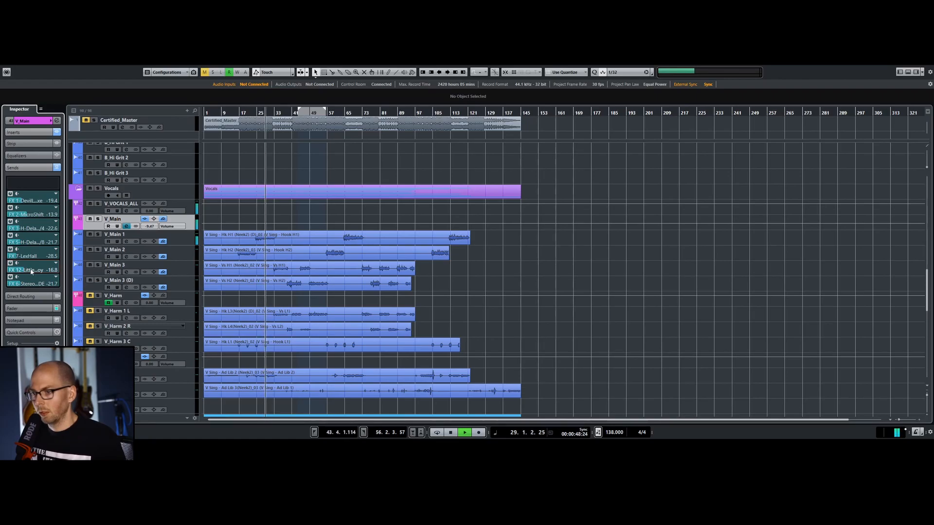
{"action": "key", "text": "space"}
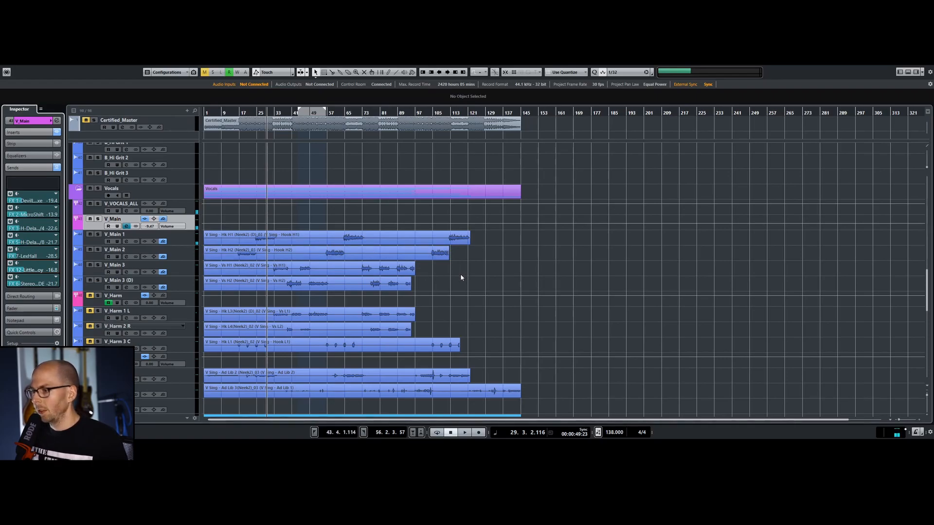
Play a little more of the mix, expand the FX Sends folder, select FX_Delays and look over the effect channels.
{"action": "key", "text": "space"}
{"action": "scroll", "coordinate": [536, 257], "scroll_direction": "down", "scroll_amount": 5}
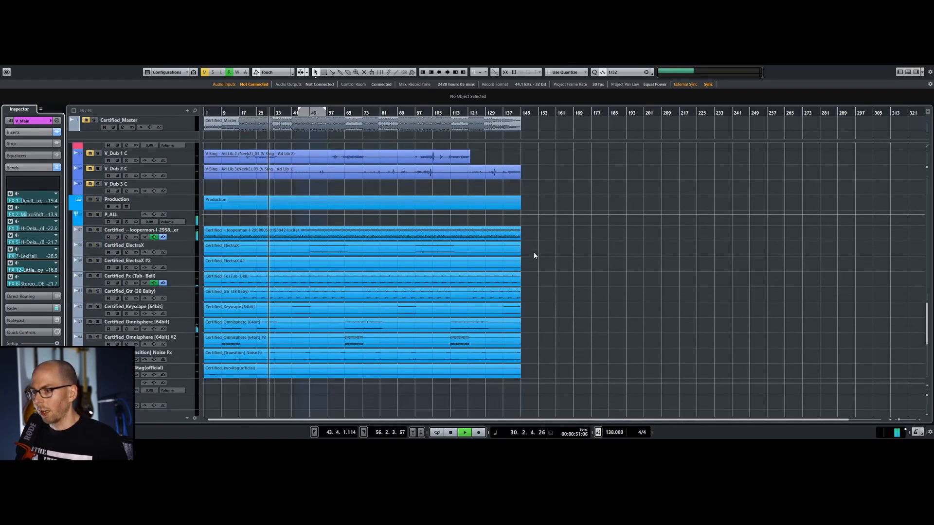
{"action": "scroll", "coordinate": [583, 246], "scroll_direction": "down", "scroll_amount": 5}
{"action": "key", "text": "space"}
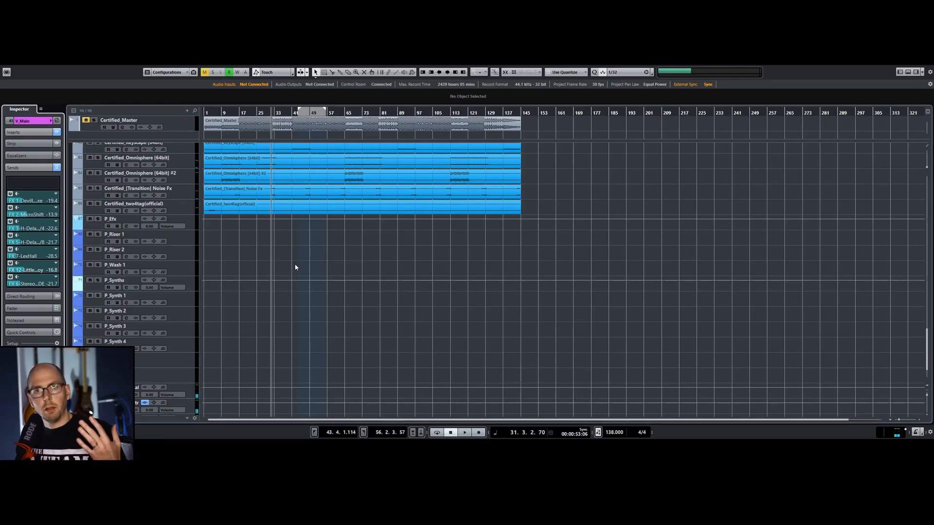
{"action": "scroll", "coordinate": [254, 329], "scroll_direction": "down", "scroll_amount": 3}
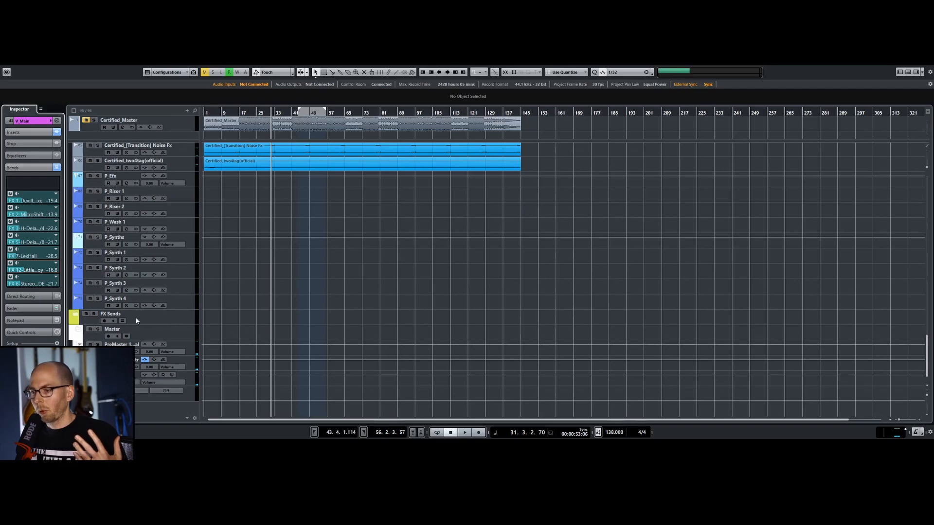
{"action": "left_click", "coordinate": [77, 317]}
{"action": "left_click", "coordinate": [175, 344]}
{"action": "scroll", "coordinate": [175, 294], "scroll_direction": "down", "scroll_amount": 3}
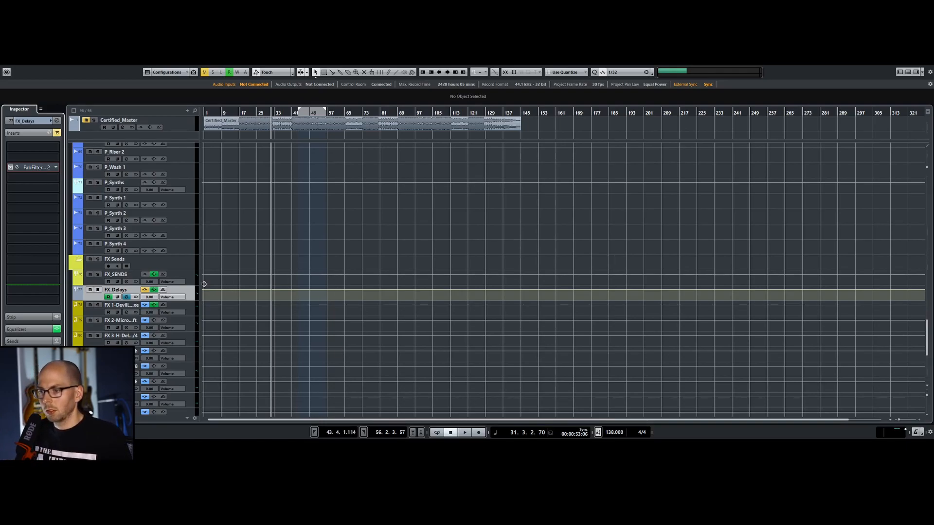
{"action": "scroll", "coordinate": [185, 340], "scroll_direction": "down", "scroll_amount": 7}
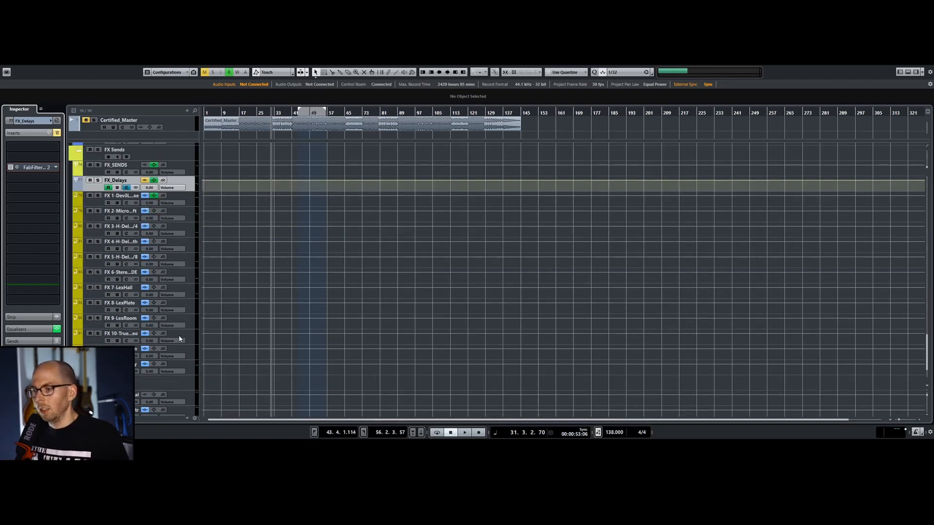
{"action": "scroll", "coordinate": [191, 271], "scroll_direction": "up", "scroll_amount": 7}
Solo FX_Delays and audition the delays with the channel's volume raised to 6.02.
{"action": "left_click", "coordinate": [97, 290]}
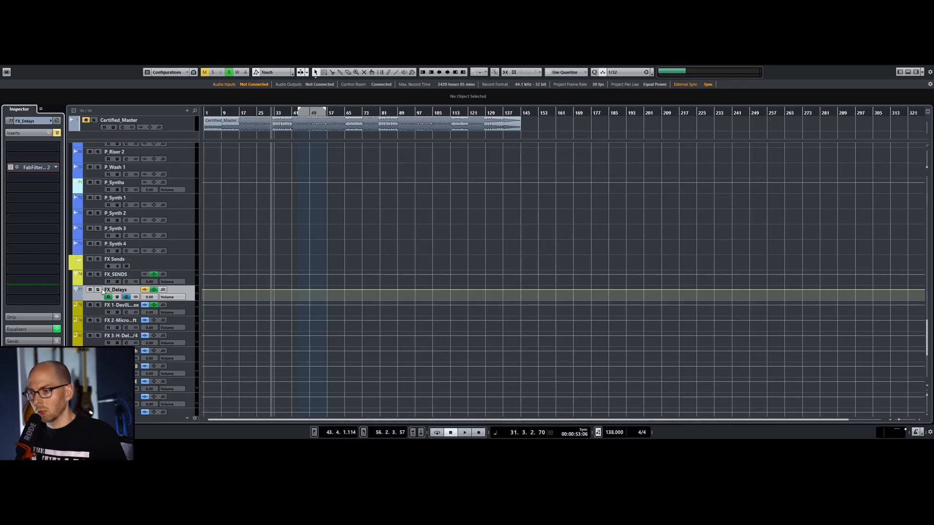
{"action": "key", "text": "space"}
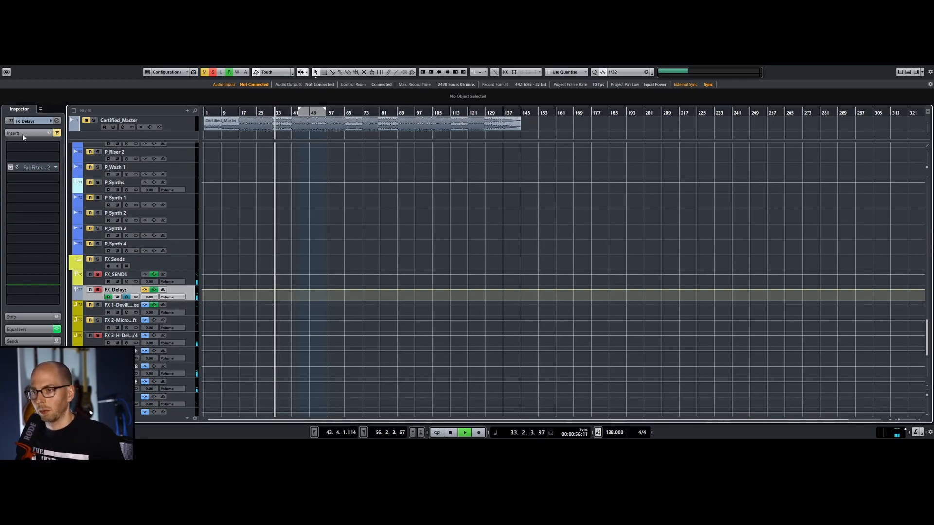
{"action": "left_click", "coordinate": [44, 120]}
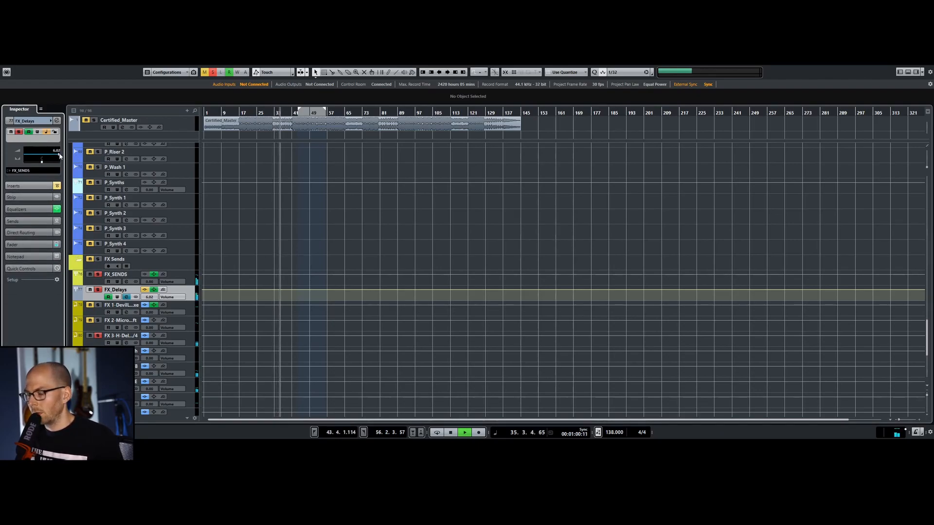
{"action": "key", "text": "space"}
Reactivate the FabFilter Pro-C 2 insert on FX_Delays and move its open editor clear of the track list.
{"action": "left_click", "coordinate": [43, 185]}
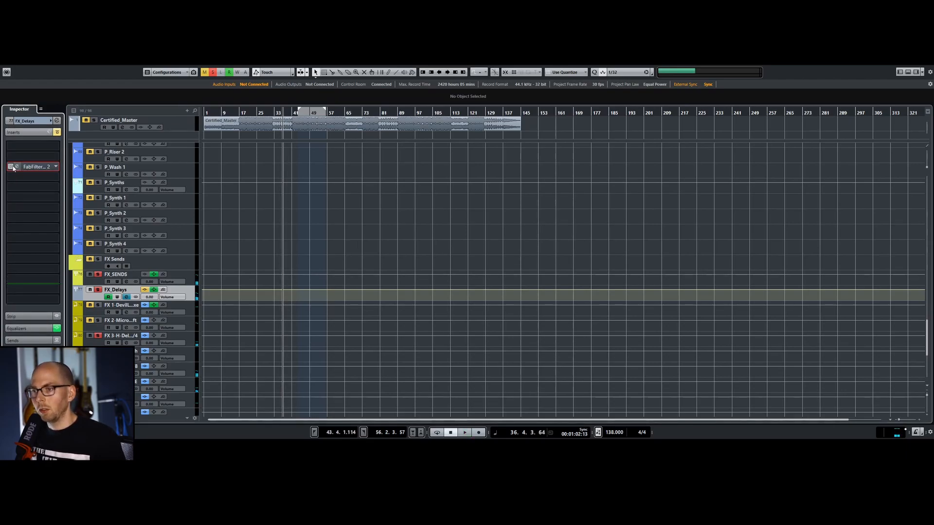
{"action": "left_click", "coordinate": [12, 166]}
{"action": "left_click", "coordinate": [100, 143]}
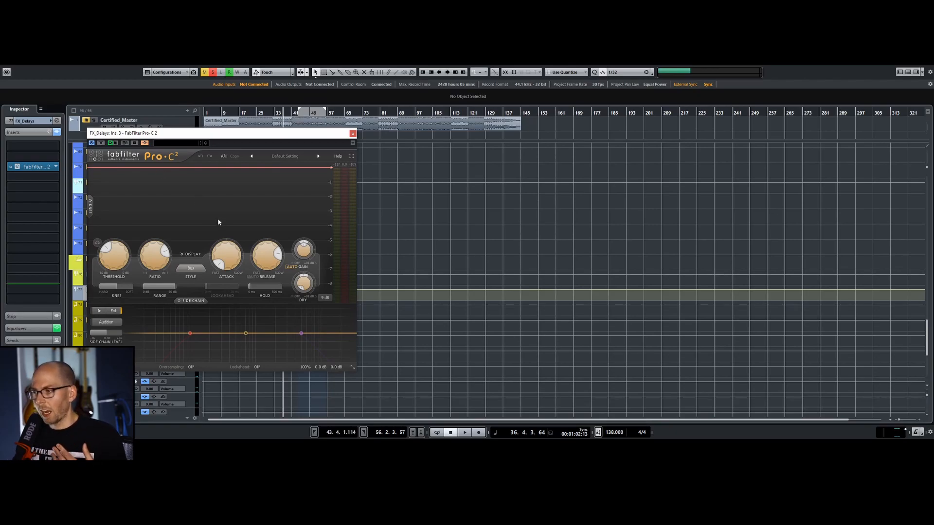
{"action": "left_click_drag", "start_coordinate": [200, 134], "coordinate": [477, 131]}
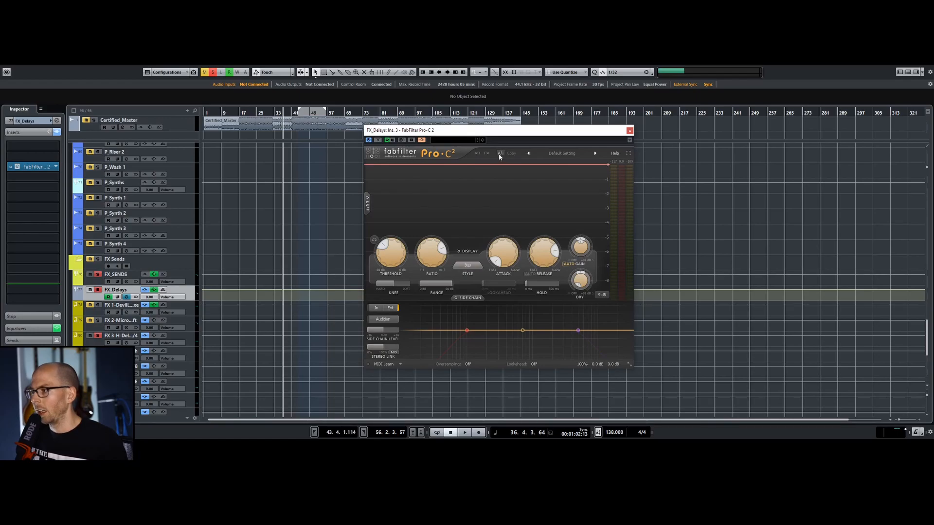
Play the delays with a lowered Pro-C 2 threshold, look over the vocal tracks feeding the sidechain, and return to FX_Delays.
{"action": "left_click_drag", "start_coordinate": [389, 254], "coordinate": [386, 270]}
{"action": "key", "text": "space"}
{"action": "scroll", "coordinate": [286, 232], "scroll_direction": "up", "scroll_amount": 5}
{"action": "scroll", "coordinate": [253, 235], "scroll_direction": "up", "scroll_amount": 8}
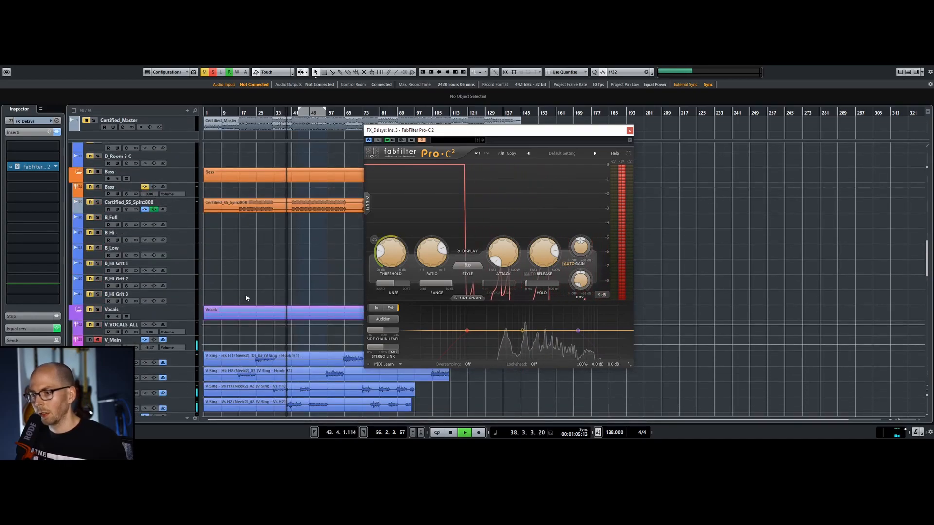
{"action": "scroll", "coordinate": [246, 295], "scroll_direction": "down", "scroll_amount": 5}
{"action": "scroll", "coordinate": [246, 288], "scroll_direction": "up", "scroll_amount": 3}
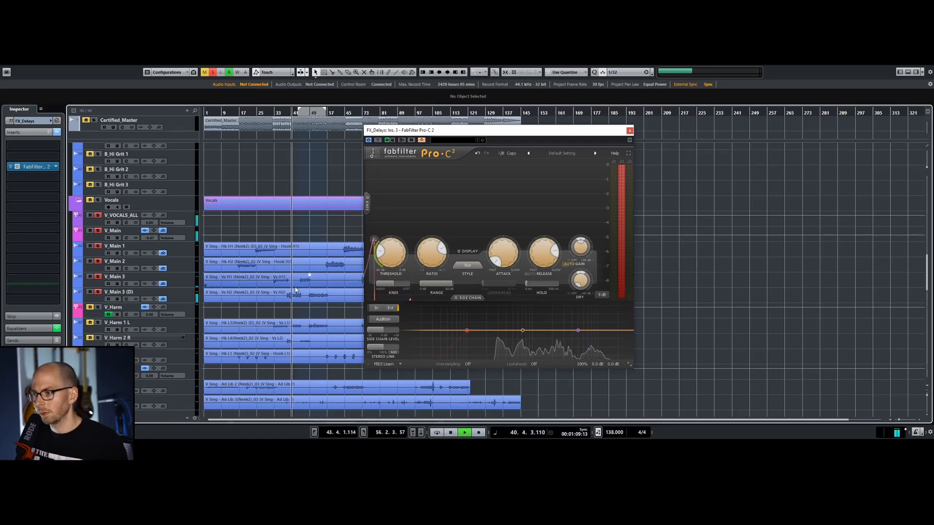
{"action": "scroll", "coordinate": [293, 281], "scroll_direction": "down", "scroll_amount": 3}
{"action": "scroll", "coordinate": [292, 281], "scroll_direction": "down", "scroll_amount": 10}
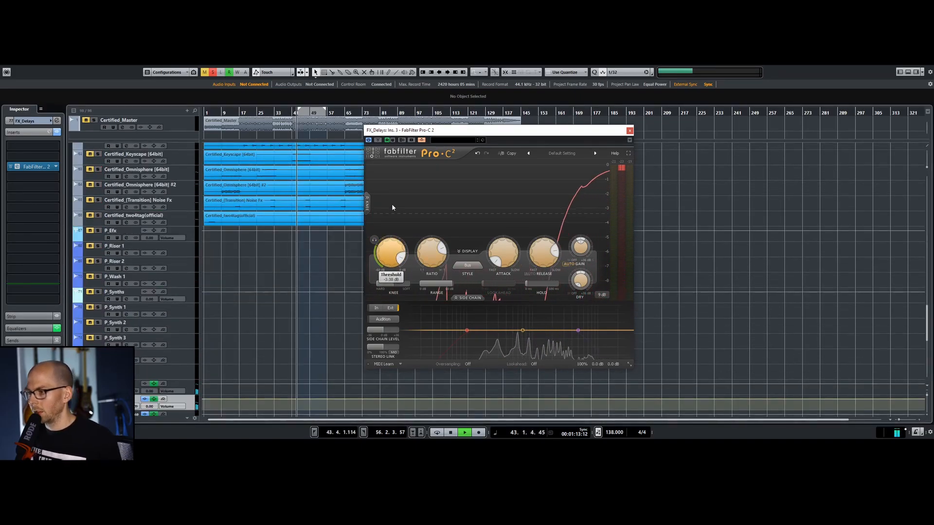
{"action": "scroll", "coordinate": [280, 273], "scroll_direction": "up", "scroll_amount": 15}
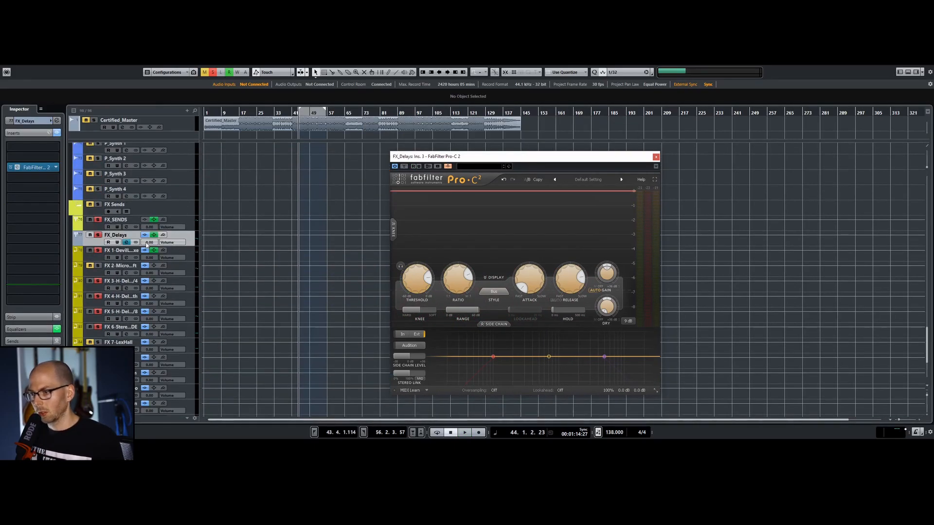
Play the delays with FX_Delays' volume raised to 6.02 and its L1 limiter active, and close the limiter's editor.
{"action": "key", "text": "space"}
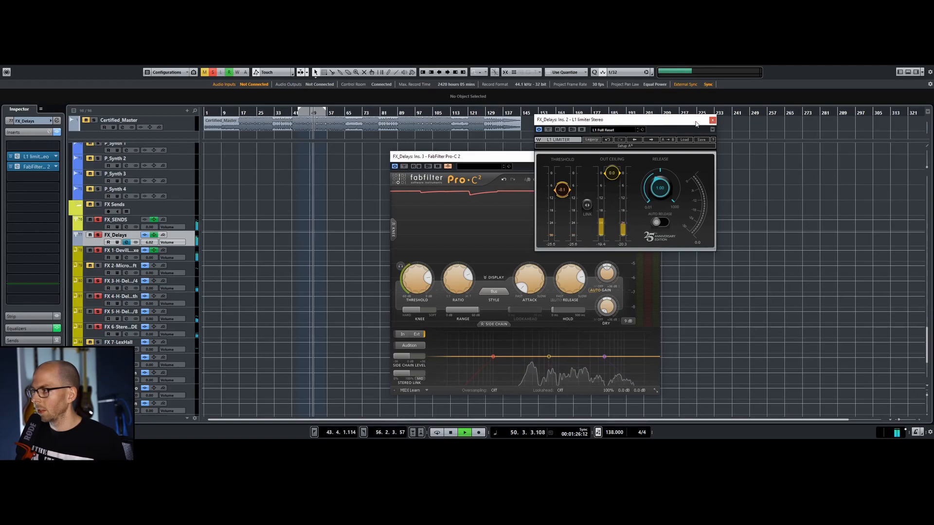
{"action": "left_click", "coordinate": [712, 120]}
{"action": "key", "text": "space"}
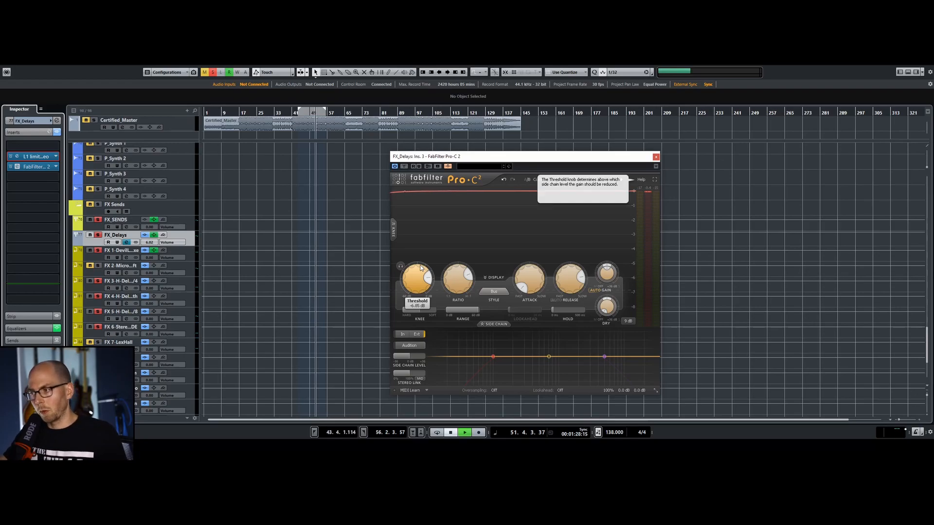
Lower the Pro-C 2 threshold well below -13 dB during playback to demonstrate heavy ducking of the delays.
{"action": "left_click_drag", "start_coordinate": [421, 268], "coordinate": [420, 302]}
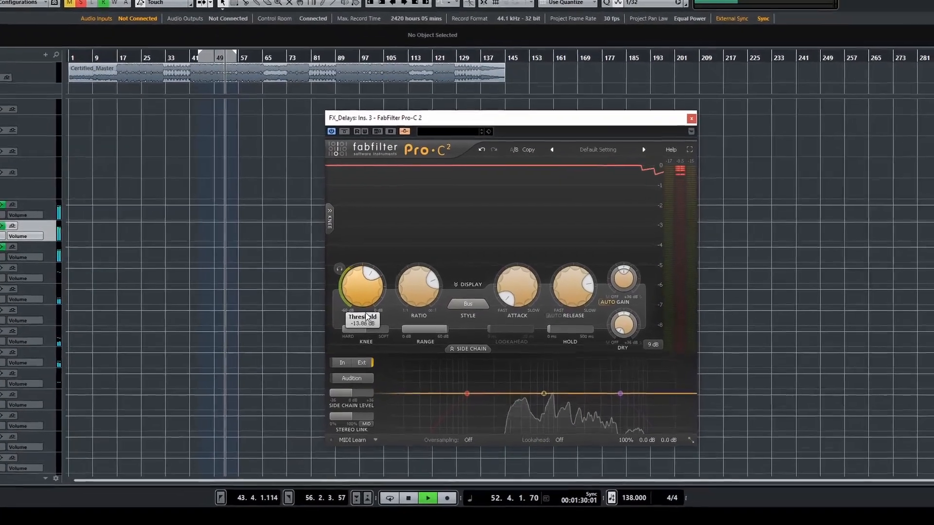
{"action": "left_click_drag", "start_coordinate": [366, 316], "coordinate": [368, 368]}
{"action": "mouse_move", "coordinate": [323, 387]}
{"action": "left_mouse_down"}
{"action": "mouse_move", "coordinate": [325, 422]}
{"action": "mouse_move", "coordinate": [325, 378]}
{"action": "left_mouse_up"}
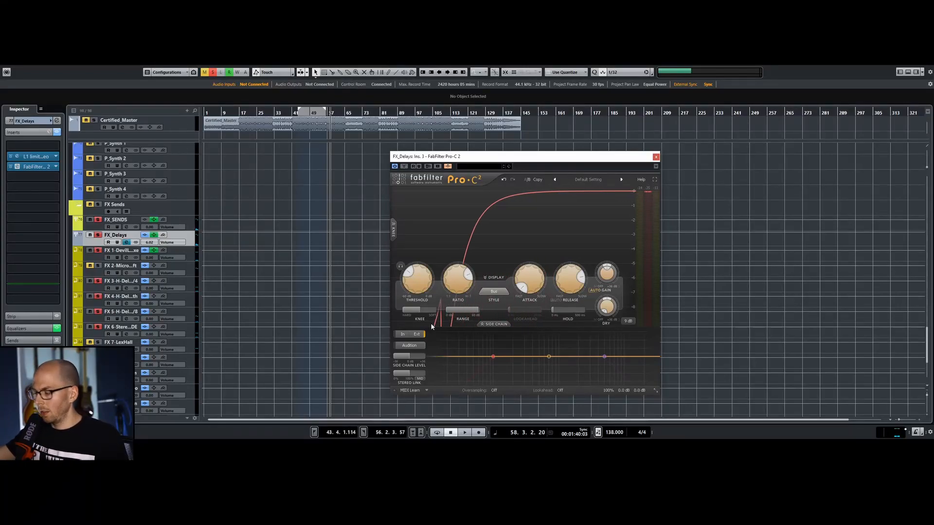
{"action": "mouse_move", "coordinate": [533, 267]}
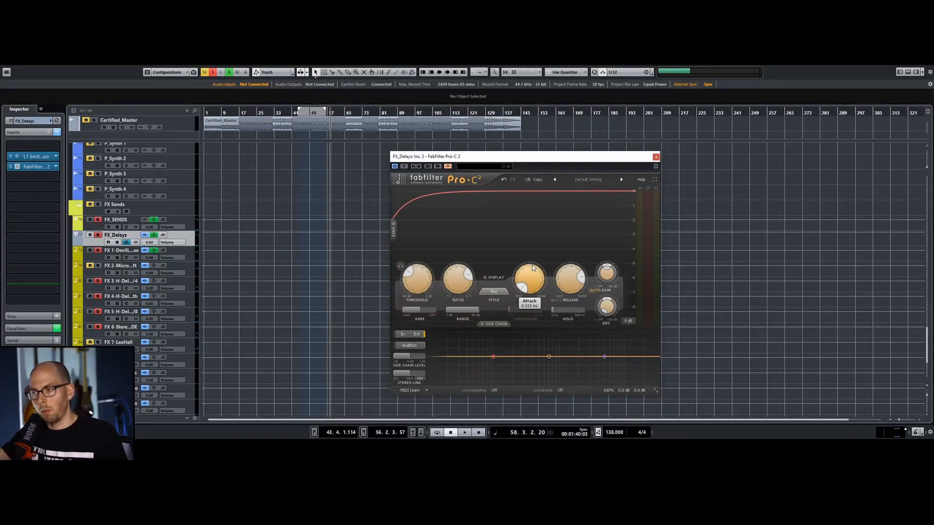
Replay the delays from about bar 46, return FX_Delays' volume to 0.00 and bypass its L1 limiter.
{"action": "left_click", "coordinate": [304, 113]}
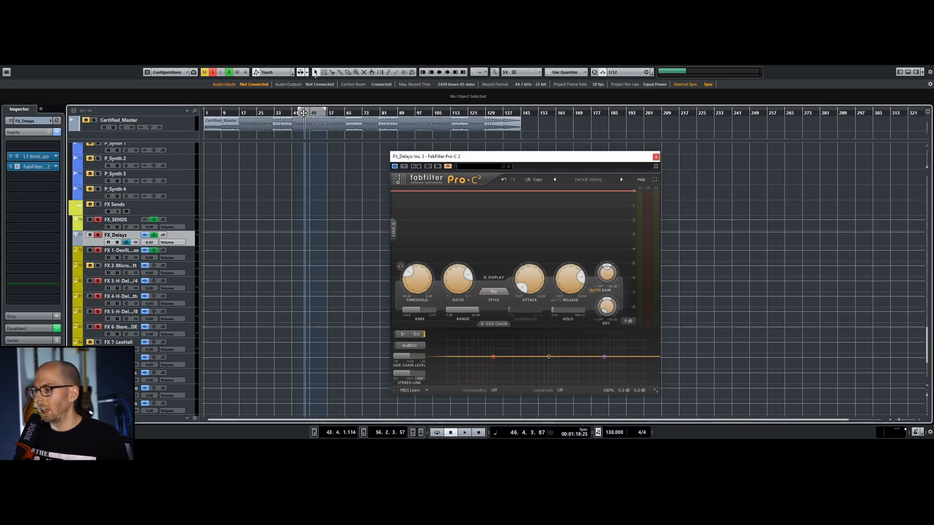
{"action": "key", "text": "space"}
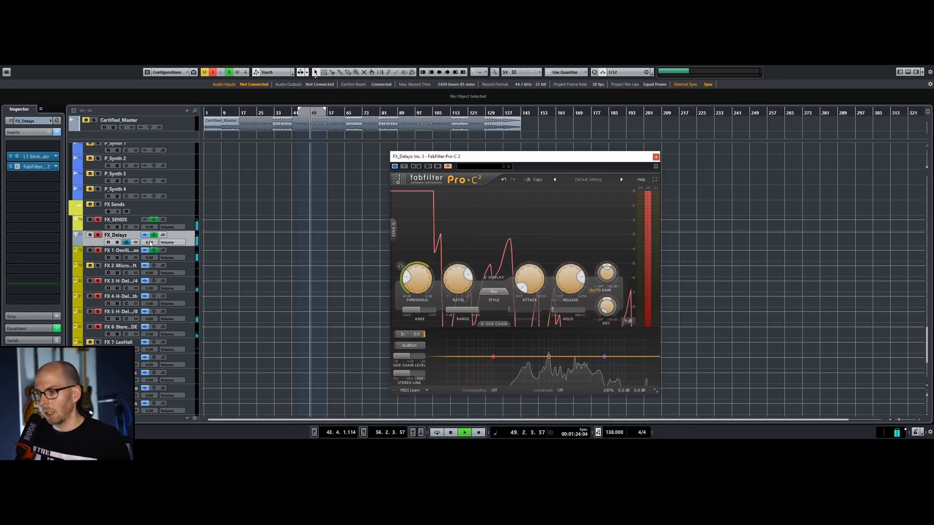
{"action": "left_click", "coordinate": [126, 242]}
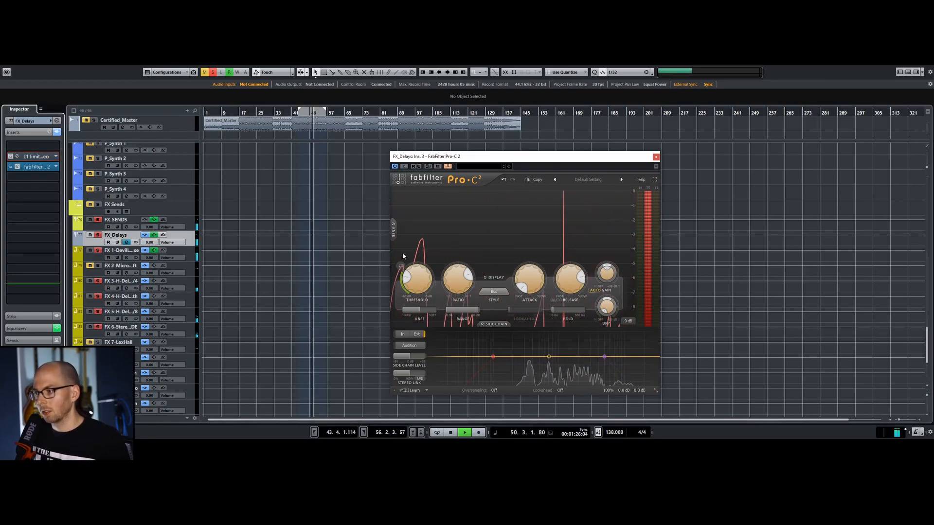
Raise the Pro-C 2 threshold on FX_Delays to about -24 dB and audition the ducked delays.
{"action": "left_click_drag", "start_coordinate": [416, 289], "coordinate": [416, 266]}
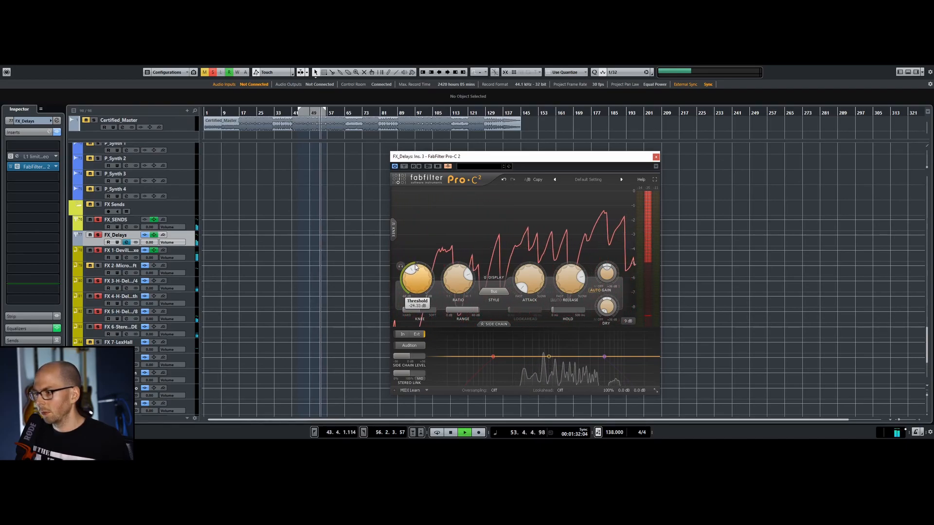
{"action": "key", "text": "space"}
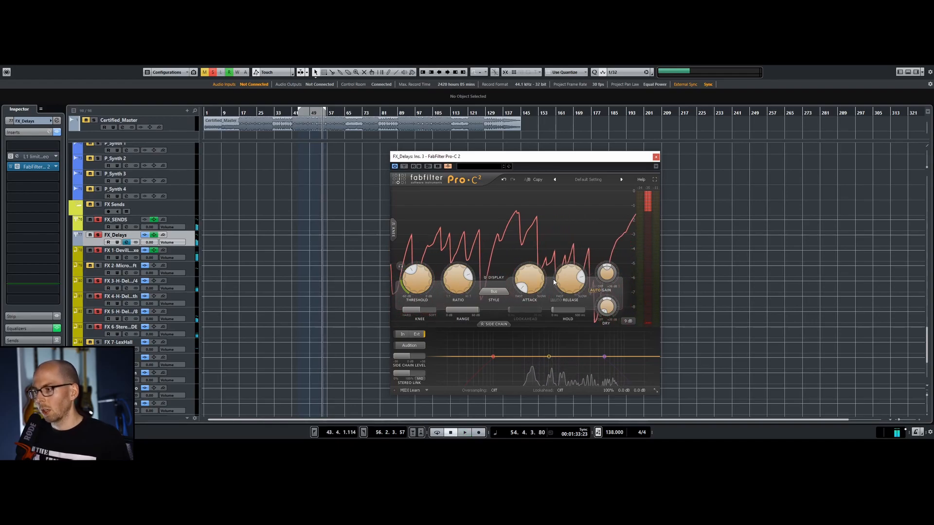
{"action": "key", "text": "space"}
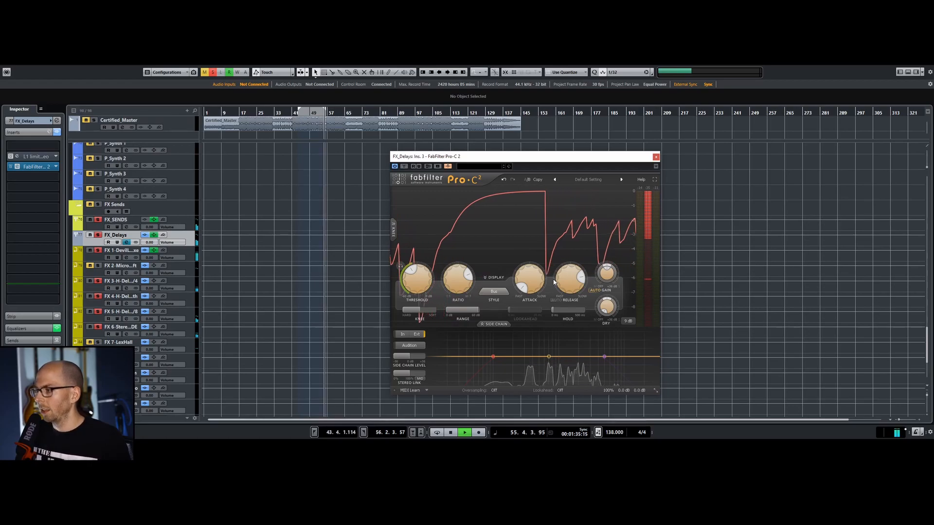
{"action": "key", "text": "space"}
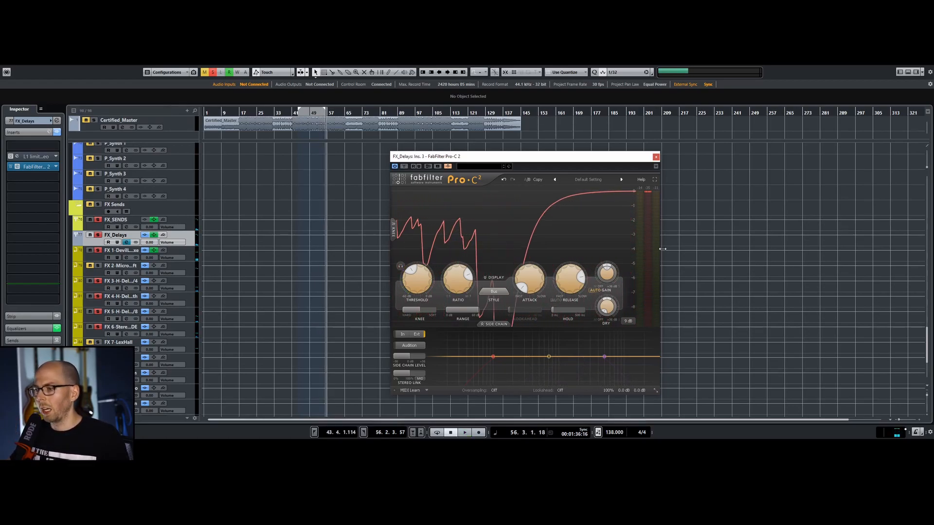
{"action": "key", "text": "space"}
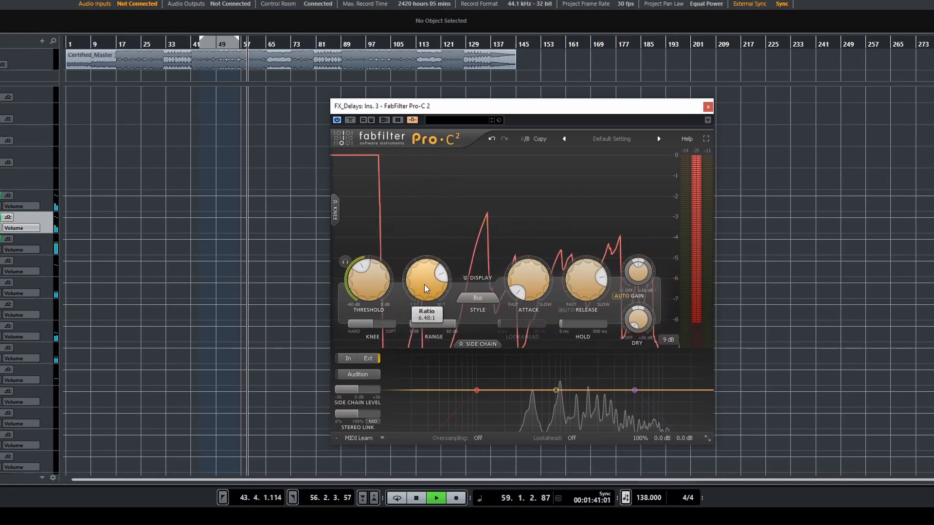
Reduce the Pro-C 2 ratio to about 4.5:1 during playback and audition the signal triggering the compression.
{"action": "scroll", "coordinate": [425, 292], "scroll_direction": "down", "scroll_amount": 5}
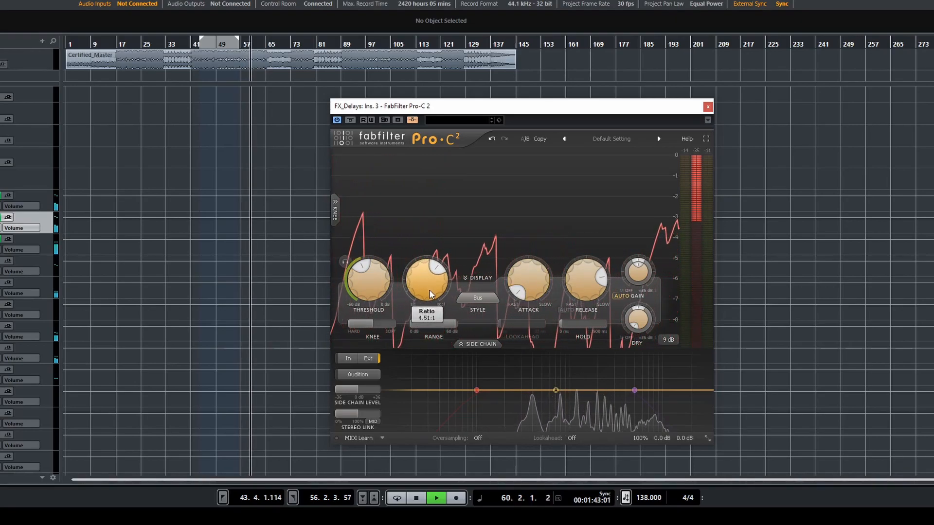
{"action": "mouse_move", "coordinate": [430, 285]}
{"action": "left_mouse_down"}
{"action": "mouse_move", "coordinate": [430, 275]}
{"action": "mouse_move", "coordinate": [426, 283]}
{"action": "left_mouse_up"}
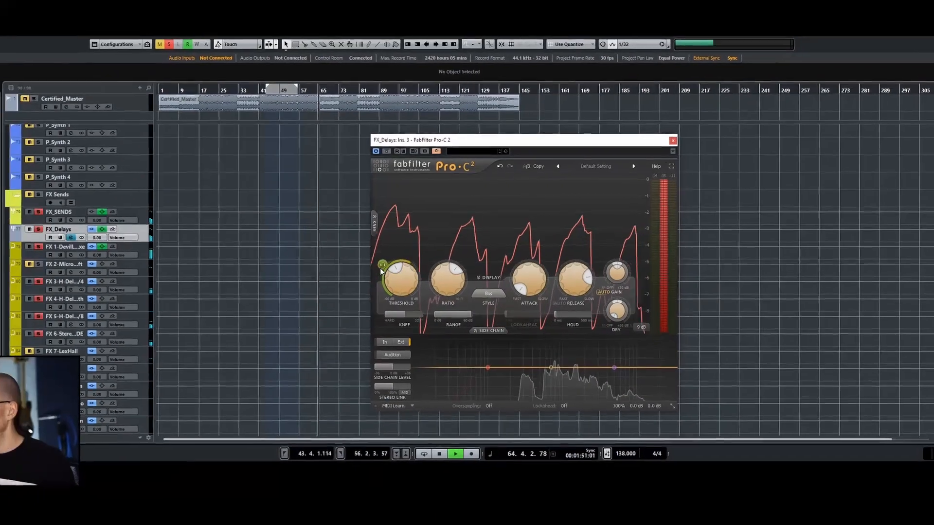
{"action": "left_click", "coordinate": [345, 262]}
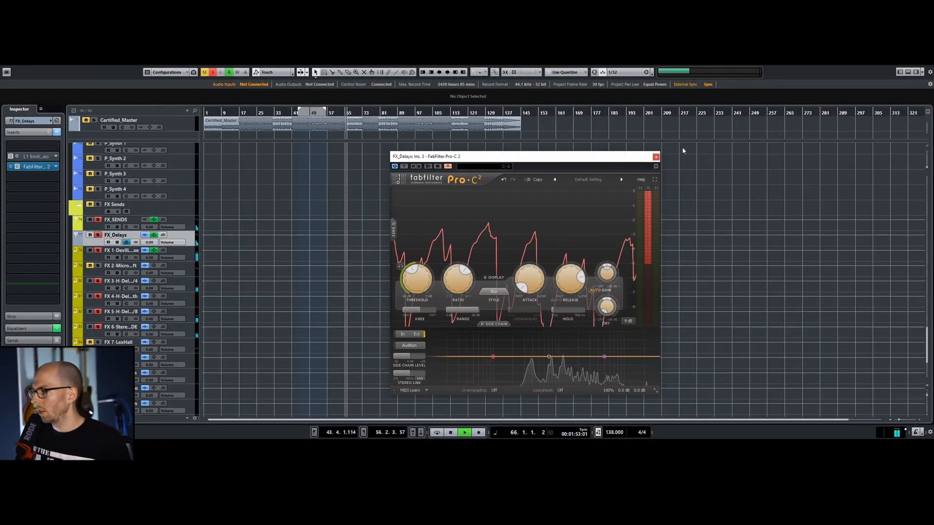
Close the Pro-C 2 editor, set FX_Delays' volume to 1.51 and stop playback.
{"action": "left_click", "coordinate": [656, 157]}
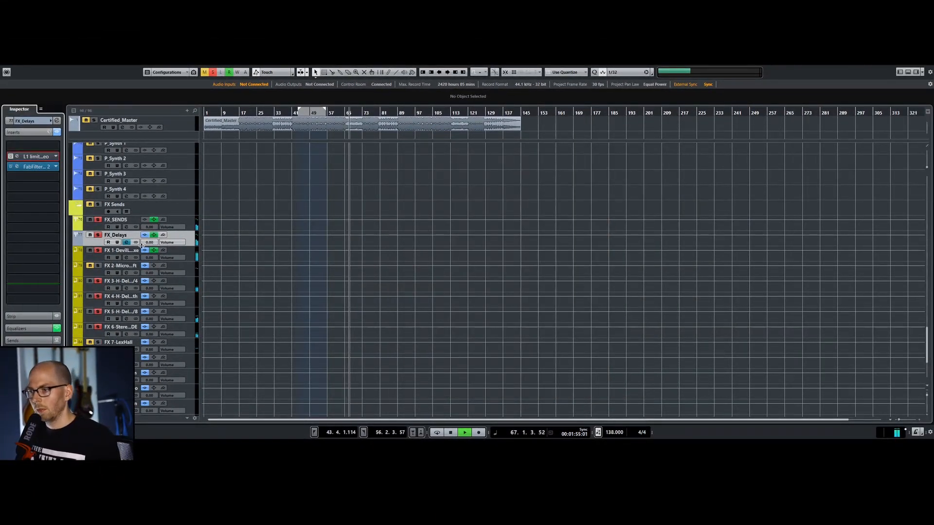
{"action": "scroll", "coordinate": [161, 248], "scroll_direction": "up", "scroll_amount": 3}
{"action": "scroll", "coordinate": [160, 248], "scroll_direction": "up", "scroll_amount": 3}
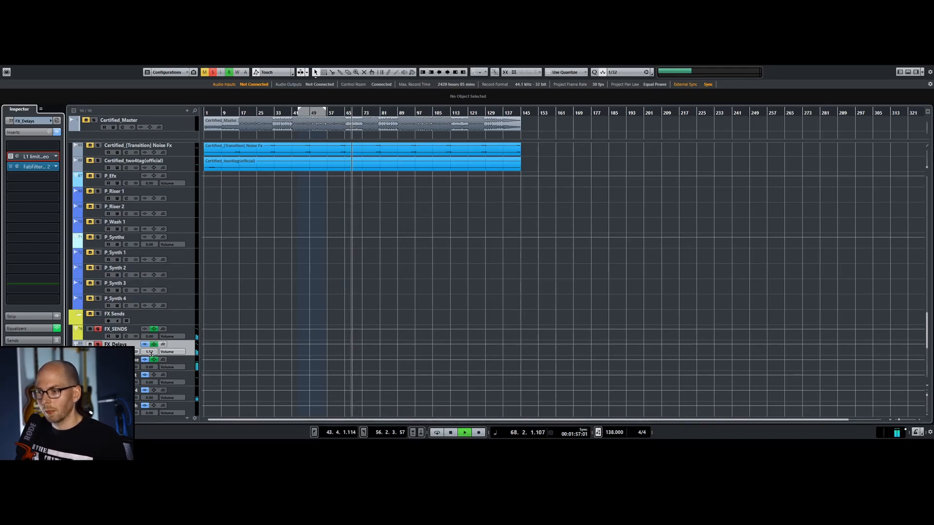
{"action": "key", "text": "space"}
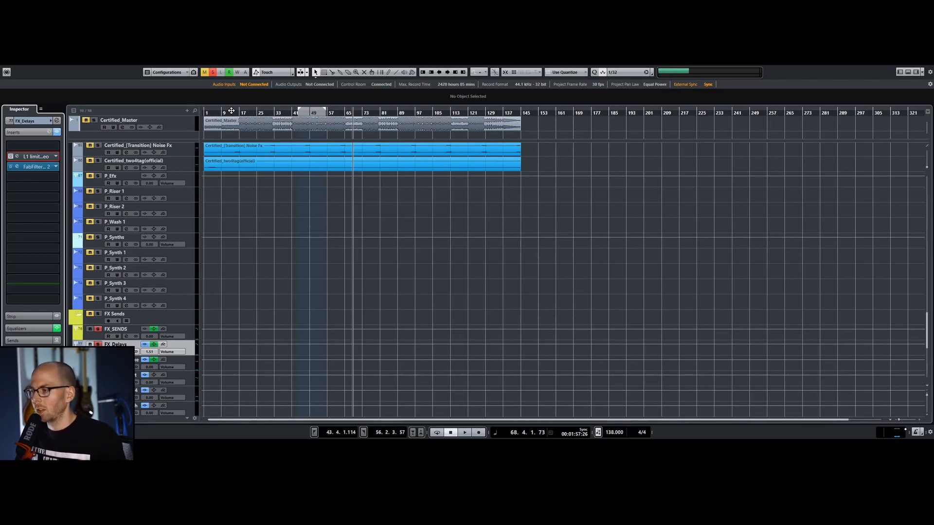
Clear all solos, collapse the FX Sends folder and return to the vocal tracks.
{"action": "left_click", "coordinate": [212, 72]}
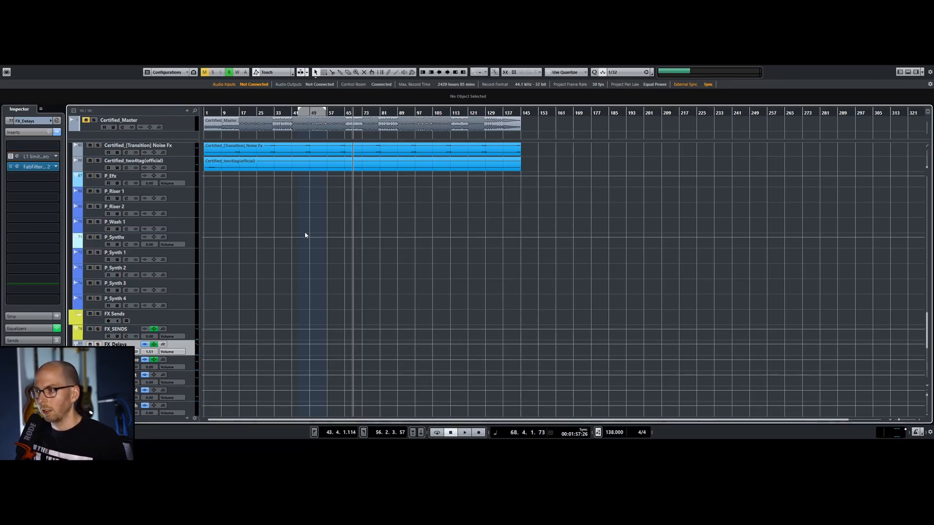
{"action": "left_click", "coordinate": [77, 315]}
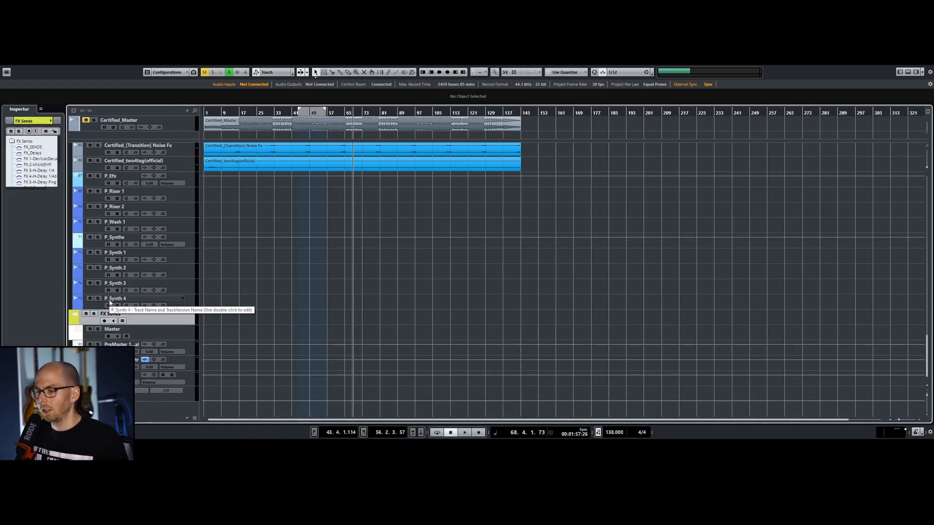
{"action": "scroll", "coordinate": [239, 289], "scroll_direction": "up", "scroll_amount": 5}
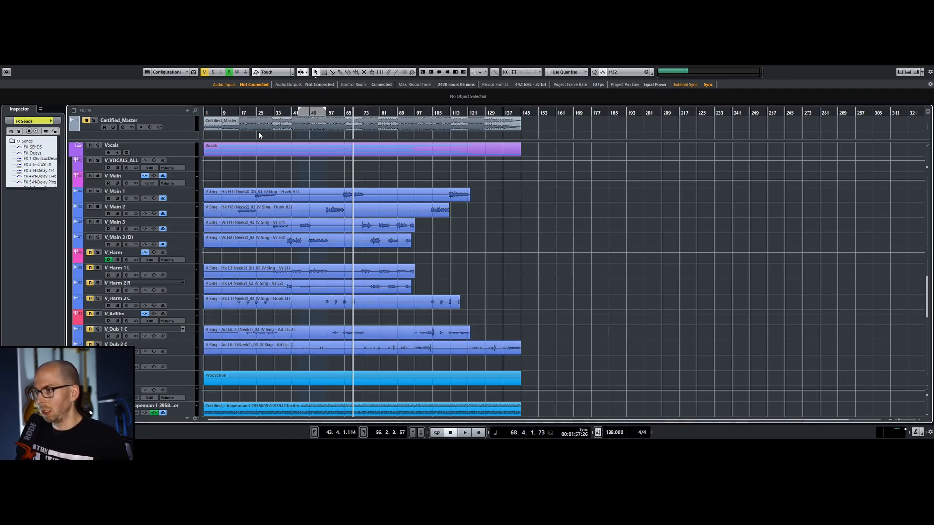
Bypass the C6, CLA-76, DeEsser and L1 limiter inserts on the soloed V_Harm, and switch the solo to V_Main for comparison.
{"action": "left_click", "coordinate": [214, 112]}
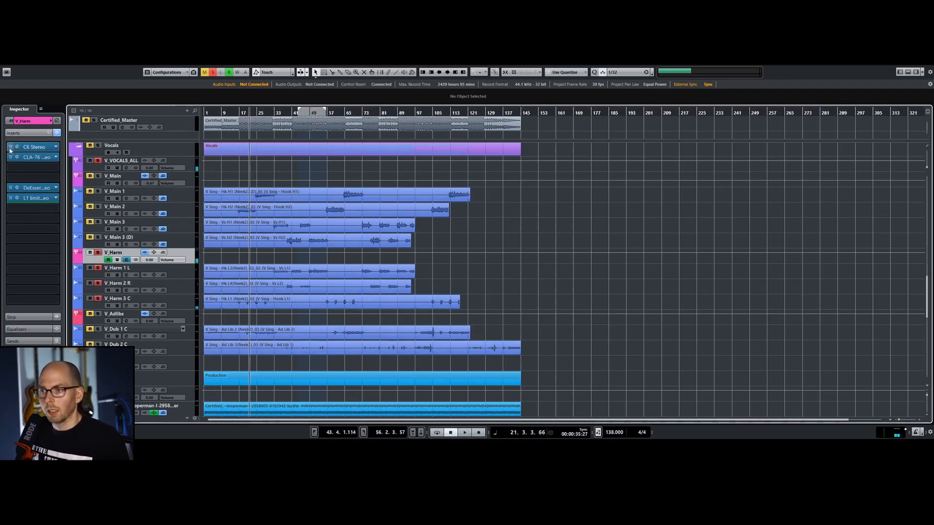
{"action": "left_click", "coordinate": [10, 187]}
{"action": "left_click", "coordinate": [10, 199]}
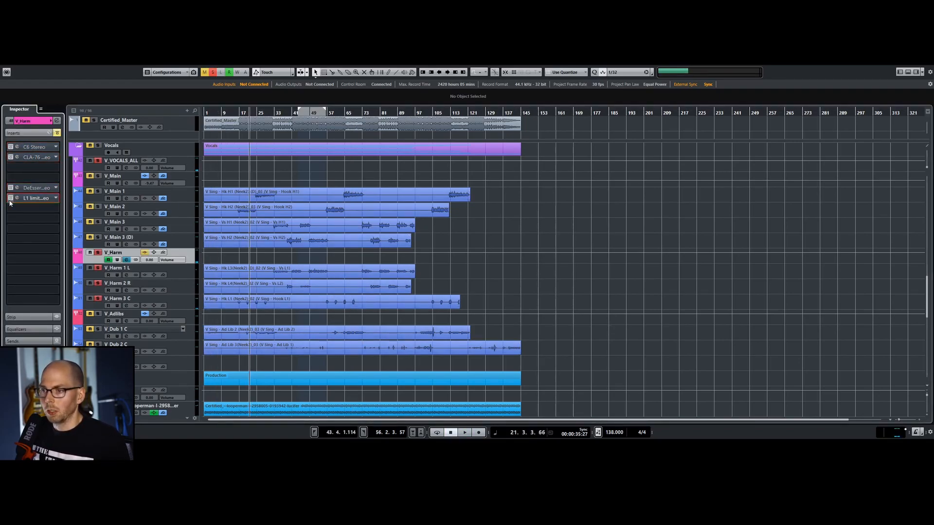
{"action": "left_click", "coordinate": [187, 182]}
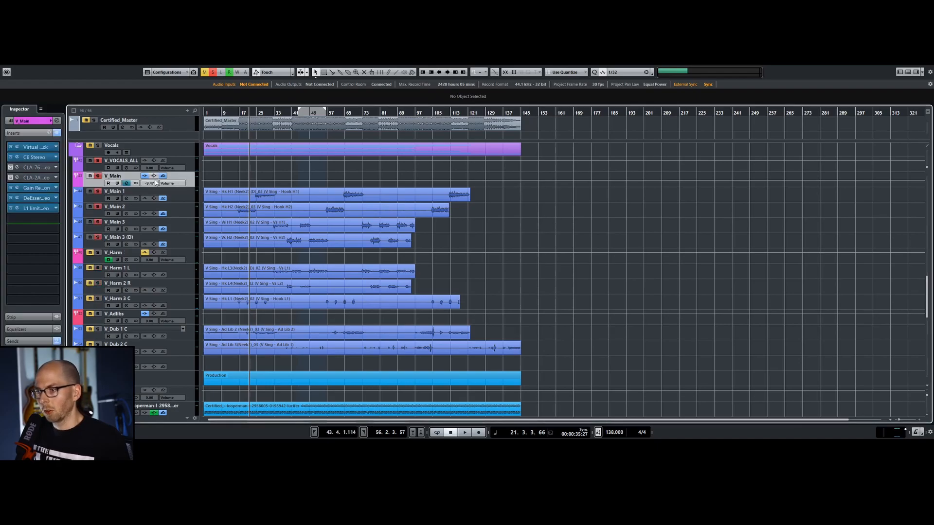
{"action": "left_click", "coordinate": [10, 177]}
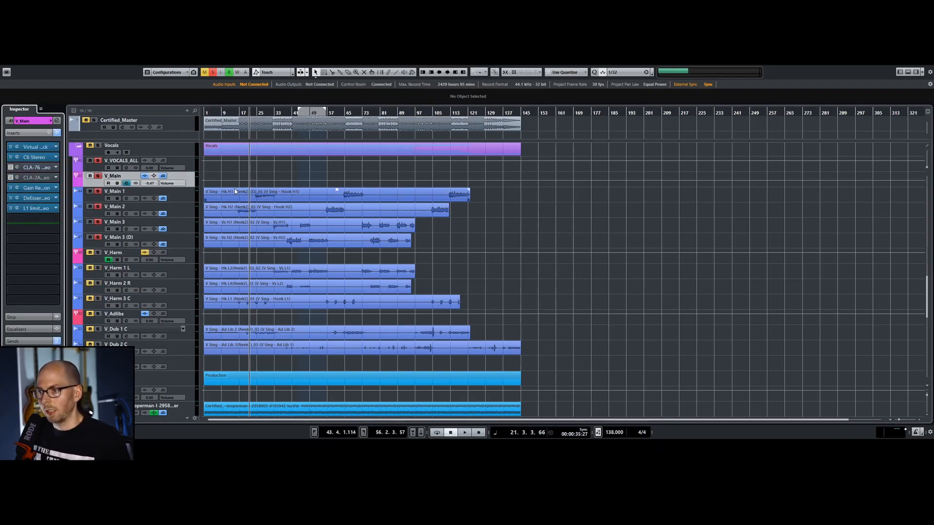
Solo V_Harm again, open and reactivate its C6 insert, and play the harmonies through it.
{"action": "left_click", "coordinate": [73, 253]}
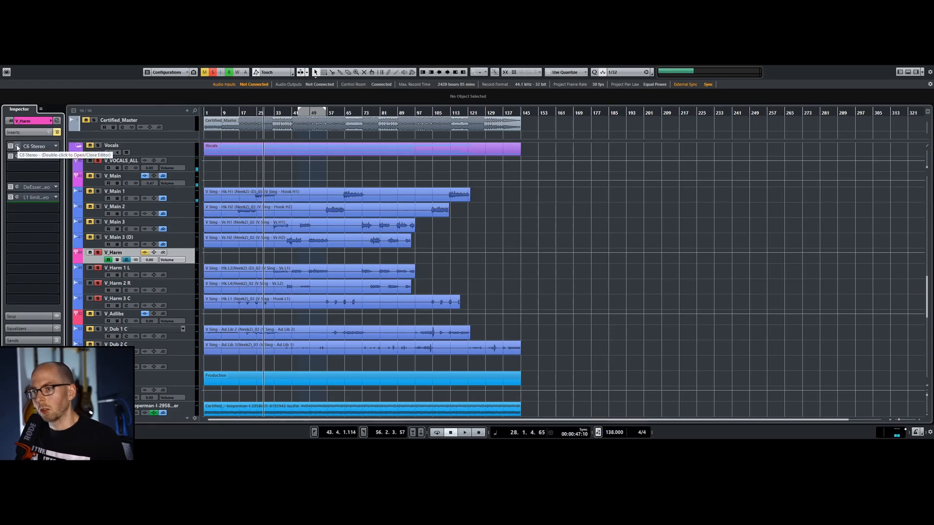
{"action": "left_click", "coordinate": [18, 147]}
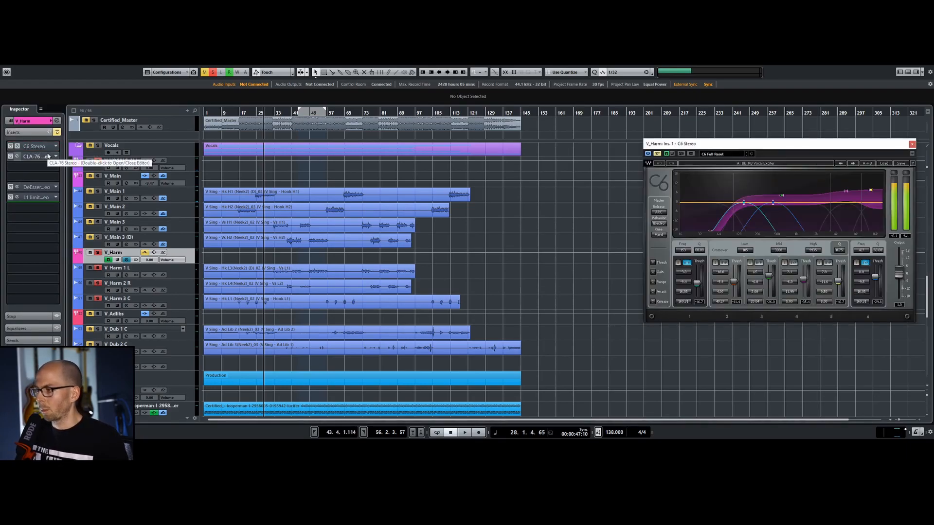
{"action": "key", "text": "space"}
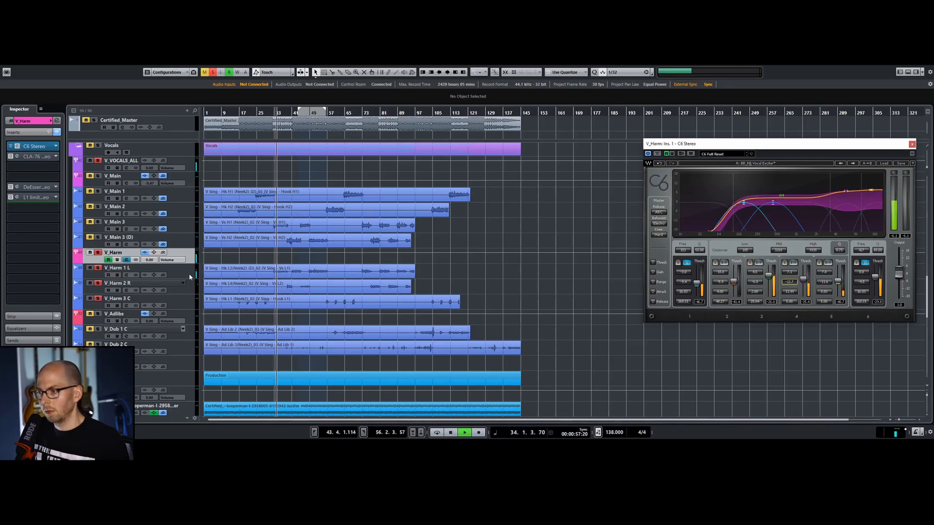
Check the pan settings of the V_Harm 1 L, V_Harm 2 R and V_Harm 3 C tracks during playback.
{"action": "left_click", "coordinate": [170, 269]}
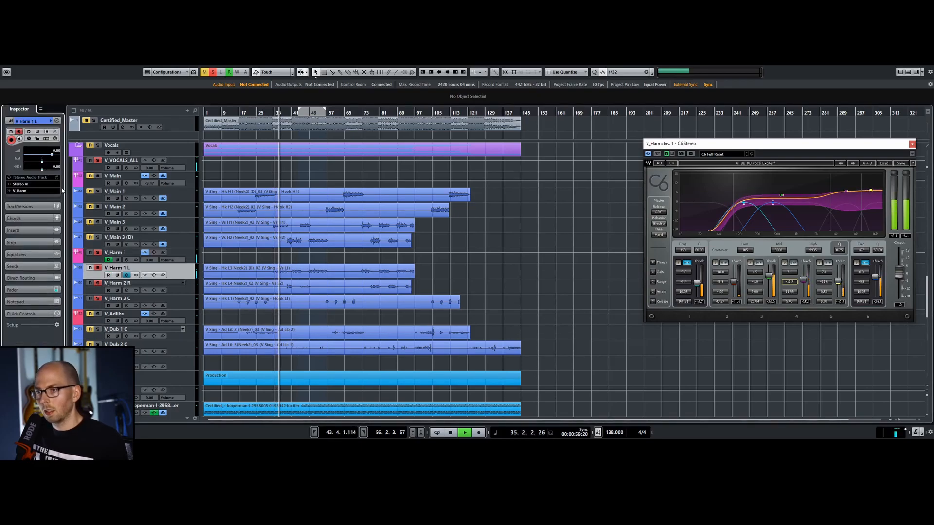
{"action": "left_click", "coordinate": [193, 288]}
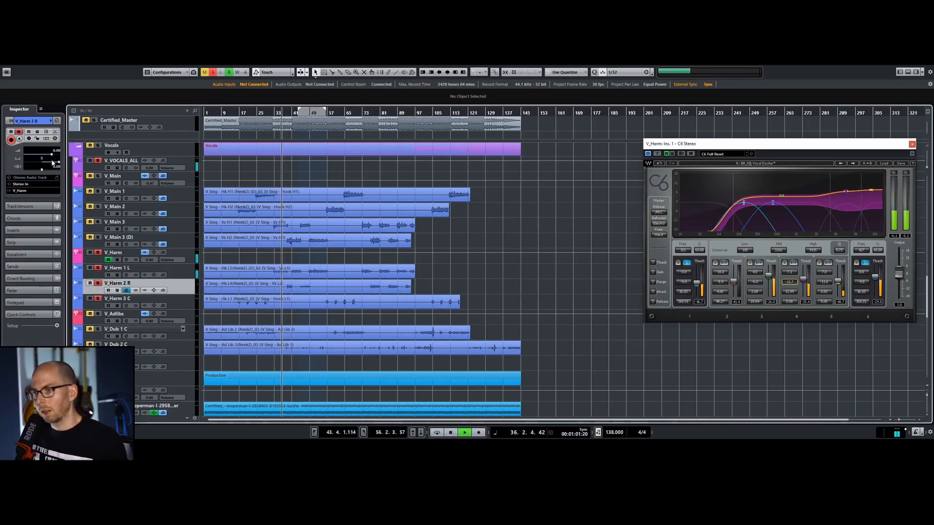
{"action": "left_click", "coordinate": [180, 298]}
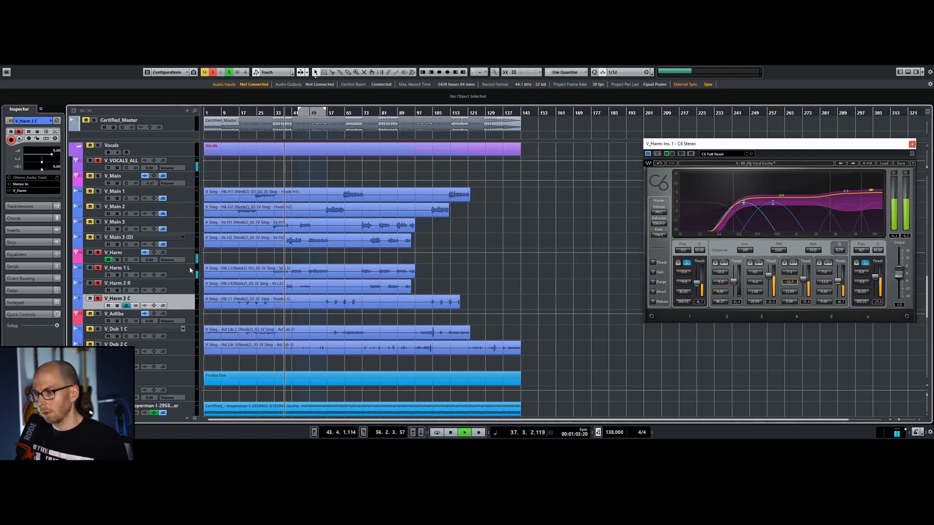
{"action": "left_click", "coordinate": [189, 267]}
Adjust the fifth band's range in V_Harm's C6, then reactivate the CLA-76 insert and close its editor.
{"action": "left_click_drag", "start_coordinate": [824, 272], "coordinate": [824, 293]}
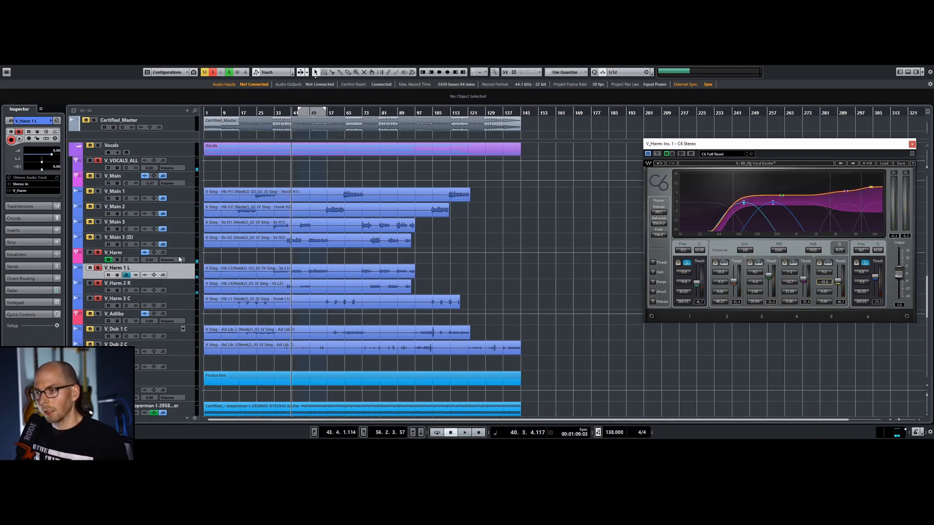
{"action": "left_click", "coordinate": [179, 260]}
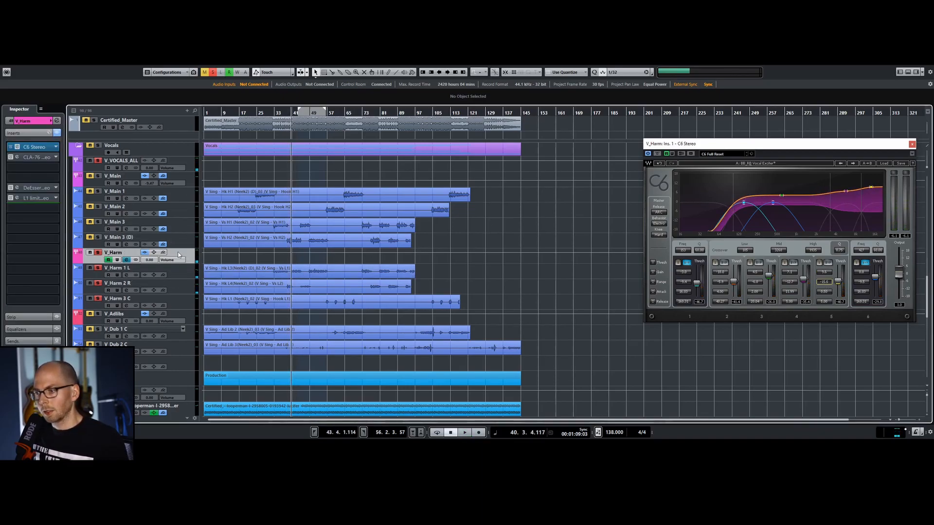
{"action": "left_click", "coordinate": [17, 157]}
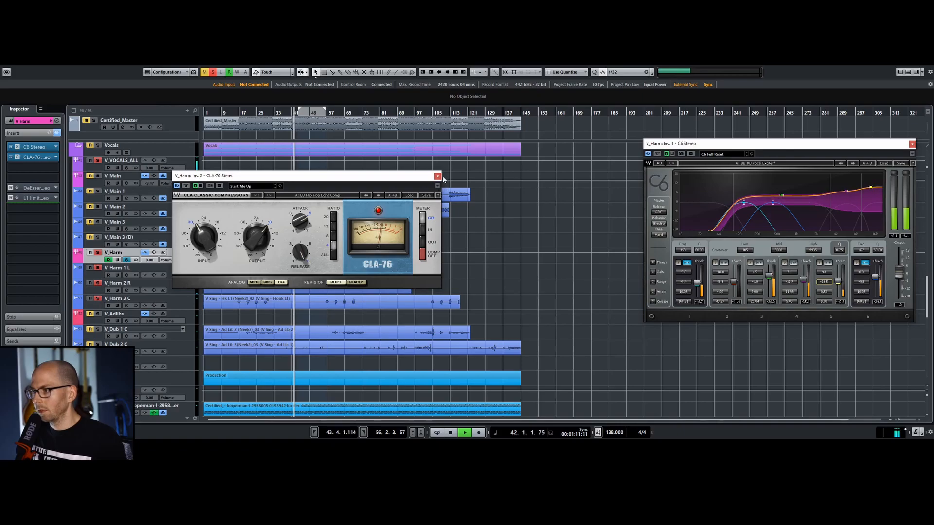
{"action": "left_click", "coordinate": [438, 177]}
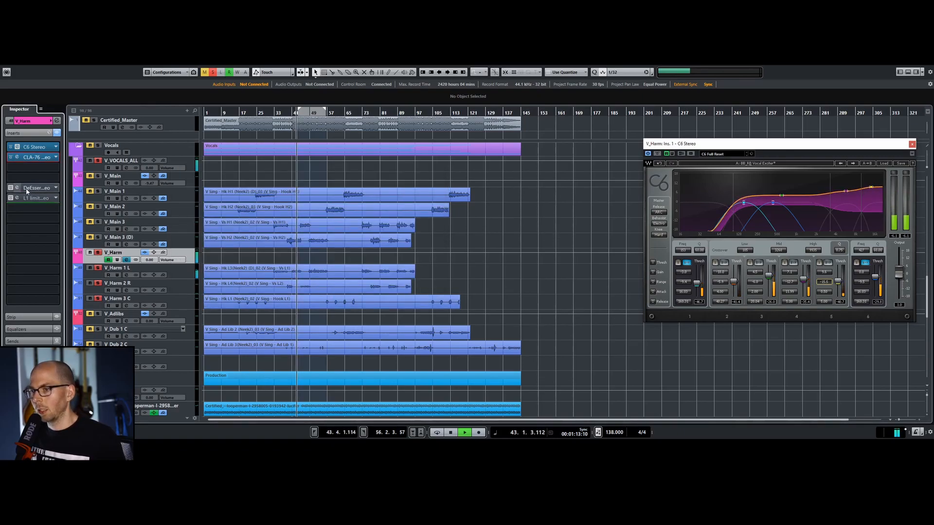
Reactivate V_Harm's DeEsser, lower its threshold during playback, then close the DeEsser and C6 editors and stop.
{"action": "left_click", "coordinate": [10, 188]}
{"action": "left_click", "coordinate": [37, 188]}
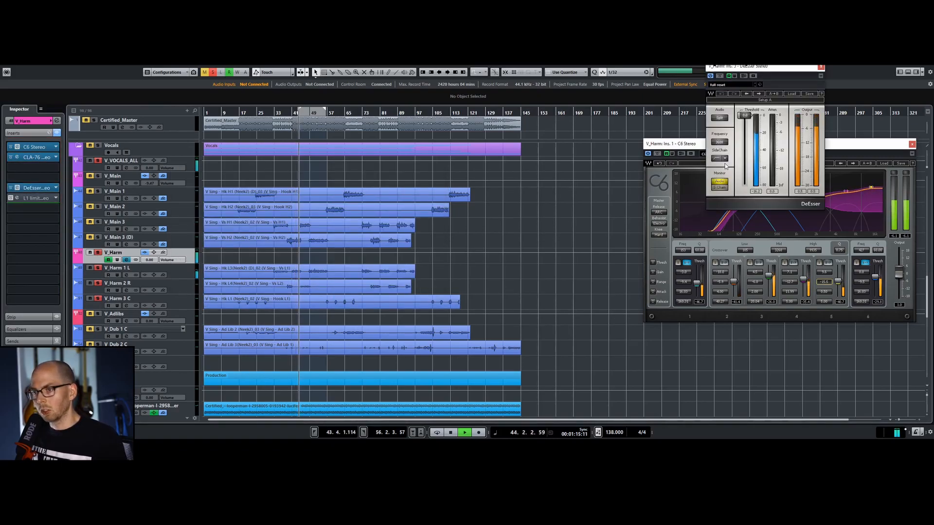
{"action": "left_click_drag", "start_coordinate": [750, 128], "coordinate": [751, 141]}
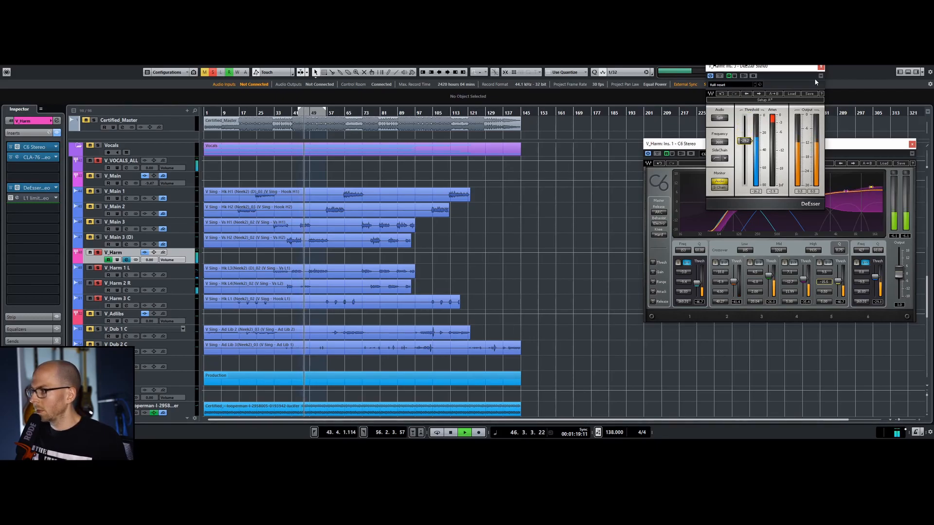
{"action": "left_click", "coordinate": [821, 67]}
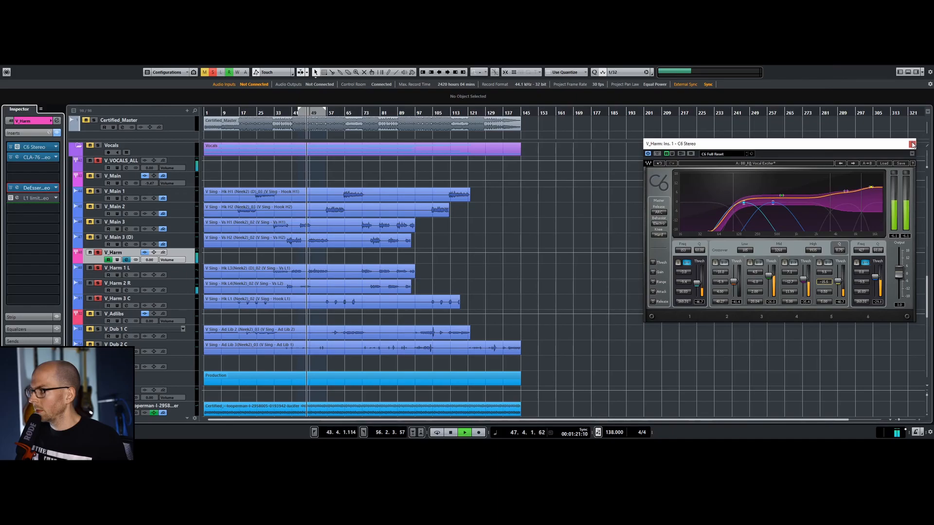
{"action": "left_click", "coordinate": [913, 144]}
{"action": "key", "text": "space"}
Reactivate V_Harm's L1 limiter, lower its threshold during playback, then close the editor and stop.
{"action": "left_click", "coordinate": [17, 198]}
{"action": "key", "text": "space"}
{"action": "left_click_drag", "start_coordinate": [469, 204], "coordinate": [470, 231]}
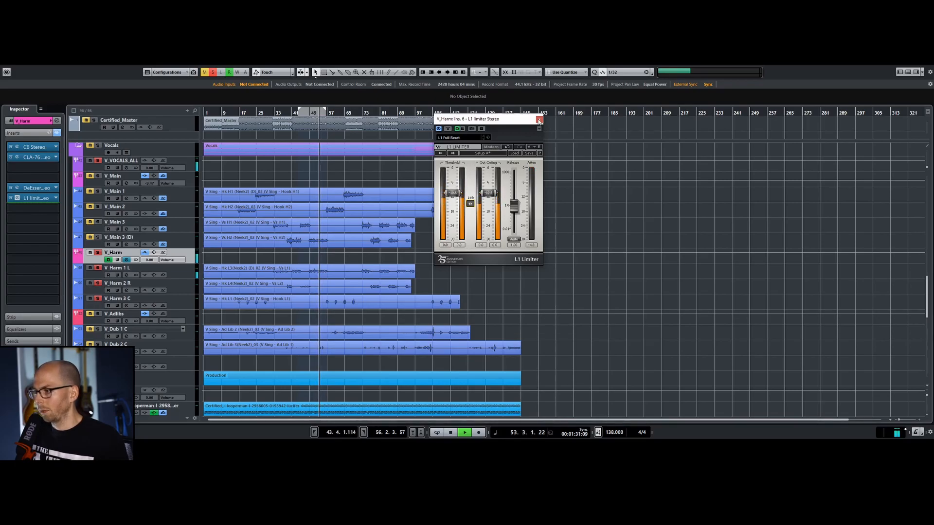
{"action": "left_click", "coordinate": [539, 119]}
{"action": "key", "text": "space"}
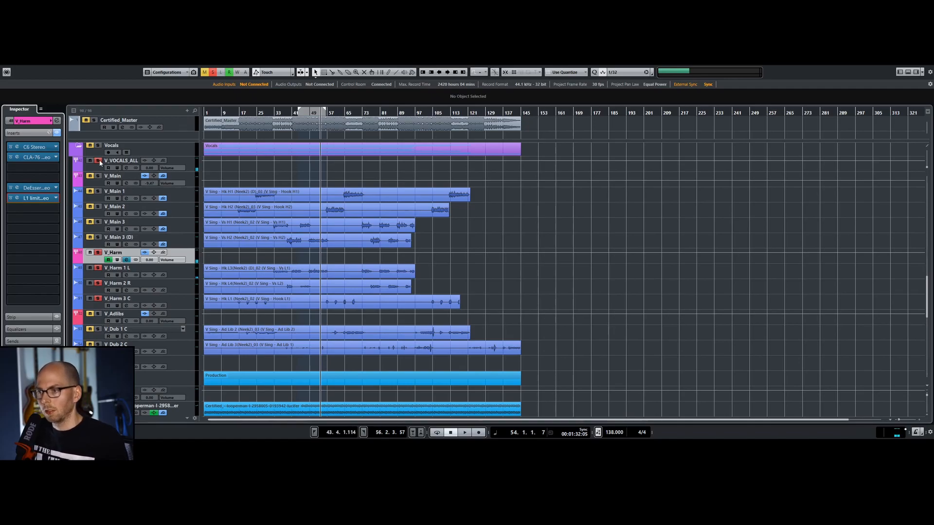
Lower V_Harm's volume to about -11.9 while replaying the harmonies with V_Main from around bar 33.
{"action": "left_click_drag", "start_coordinate": [151, 260], "coordinate": [148, 279]}
{"action": "key", "text": "space"}
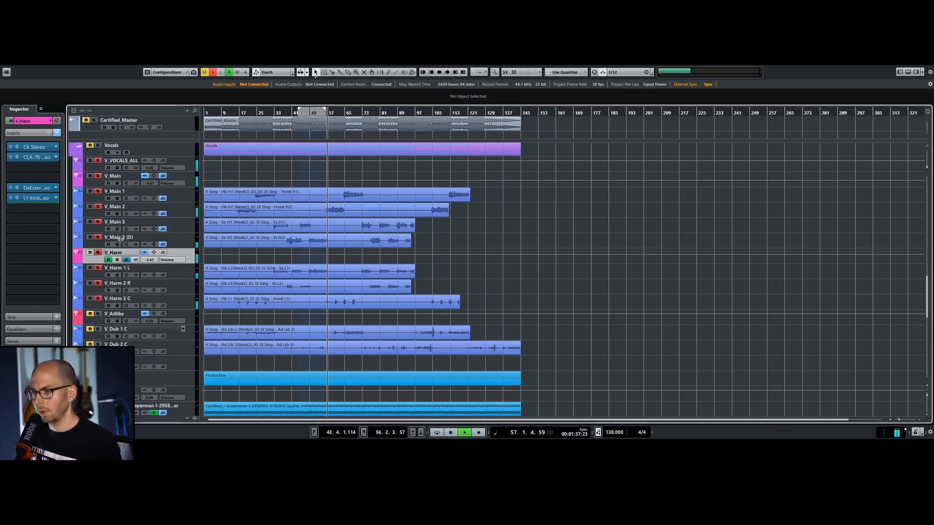
{"action": "left_click", "coordinate": [280, 112]}
{"action": "left_click_drag", "start_coordinate": [280, 112], "coordinate": [272, 111]}
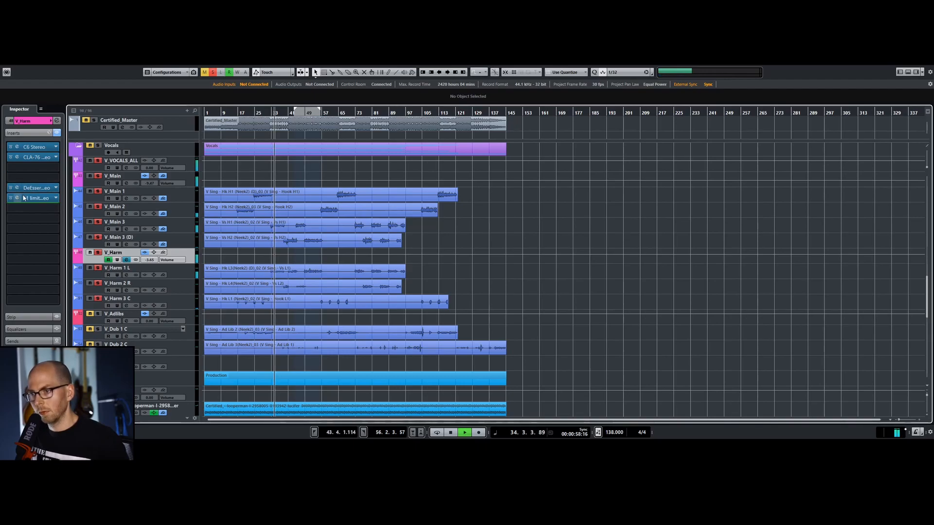
{"action": "left_click", "coordinate": [25, 121]}
{"action": "mouse_move", "coordinate": [45, 155]}
{"action": "left_mouse_down"}
{"action": "mouse_move", "coordinate": [27, 156]}
{"action": "mouse_move", "coordinate": [40, 156]}
{"action": "left_mouse_up"}
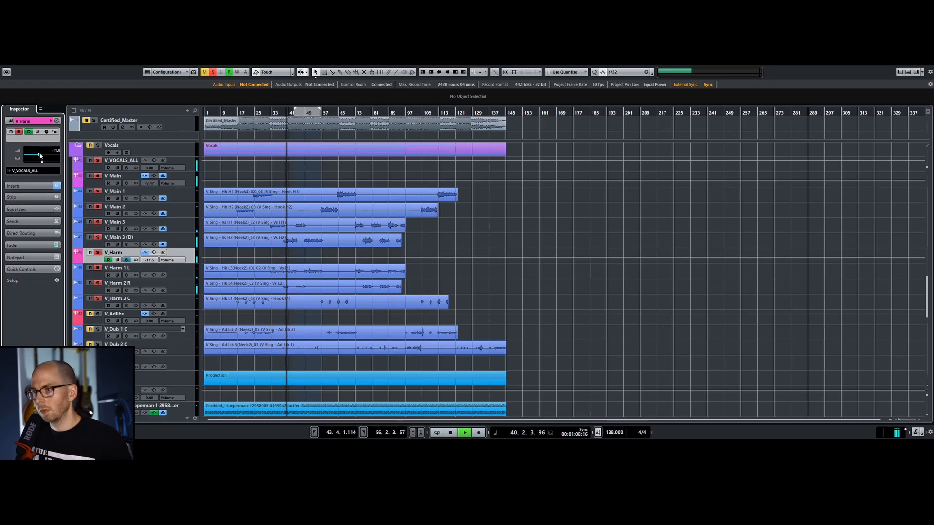
Enable V_Harm's FX 2-MicroShift send, solo V_Harm, and audition the send level before resetting it to 0.00.
{"action": "left_click", "coordinate": [41, 222]}
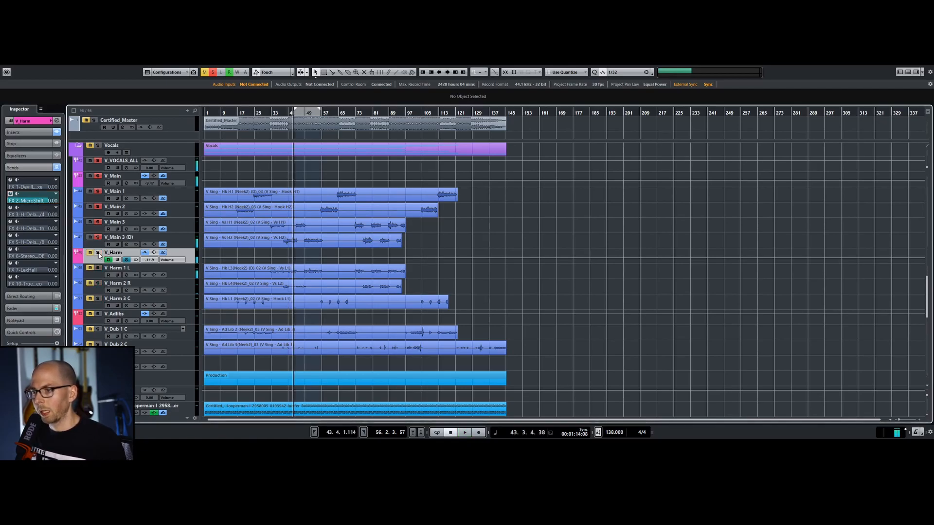
{"action": "left_click", "coordinate": [214, 73]}
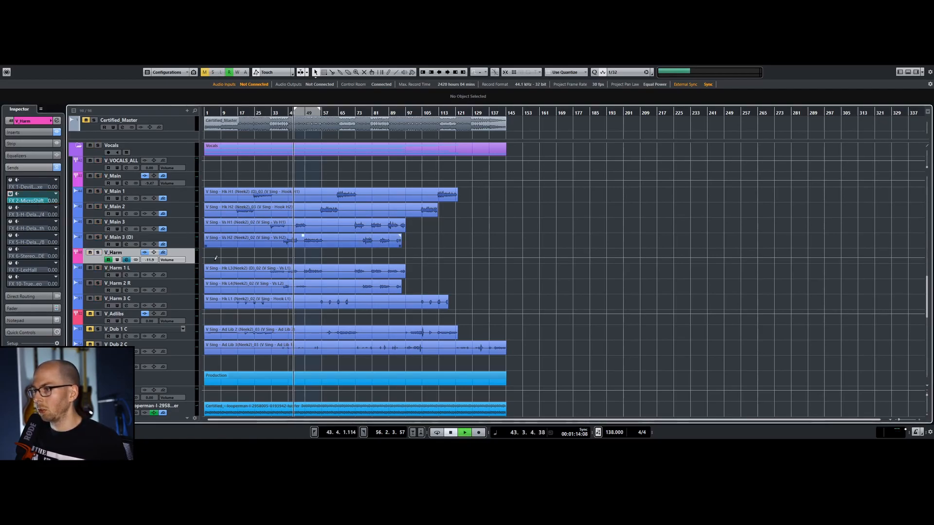
{"action": "left_click", "coordinate": [96, 253]}
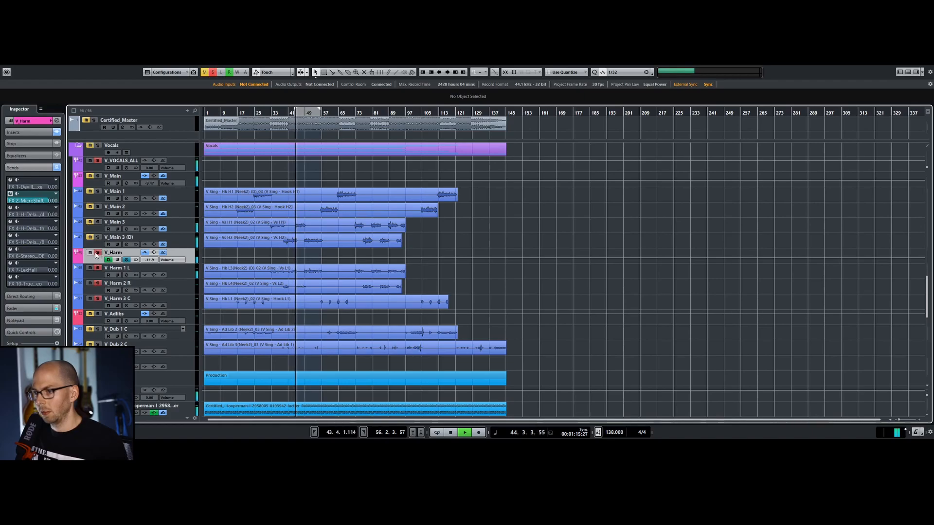
{"action": "left_click_drag", "start_coordinate": [47, 201], "coordinate": [65, 207]}
{"action": "left_click", "coordinate": [49, 204], "text": "ctrl"}
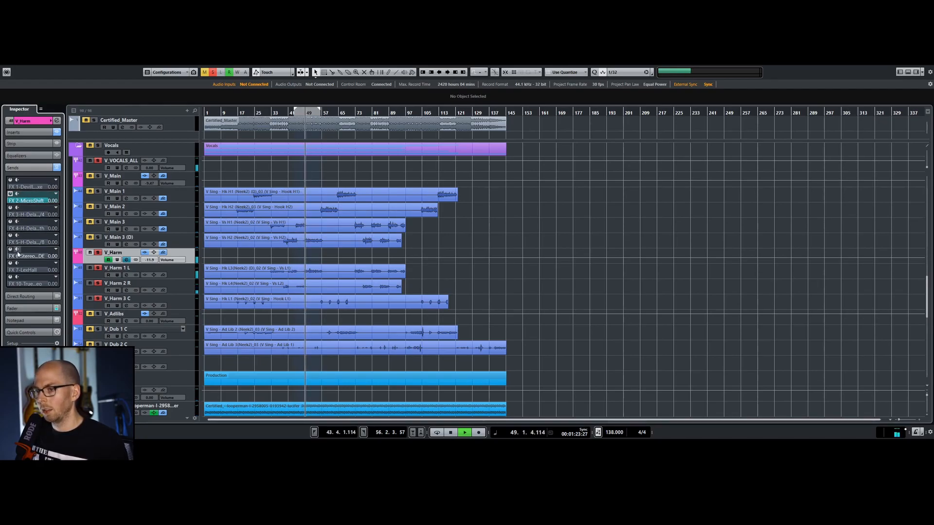
Try the FX 5 H-Delay send on V_Harm, switch it off, and set the FX 7-LexHall send to -21.4.
{"action": "left_click", "coordinate": [10, 236]}
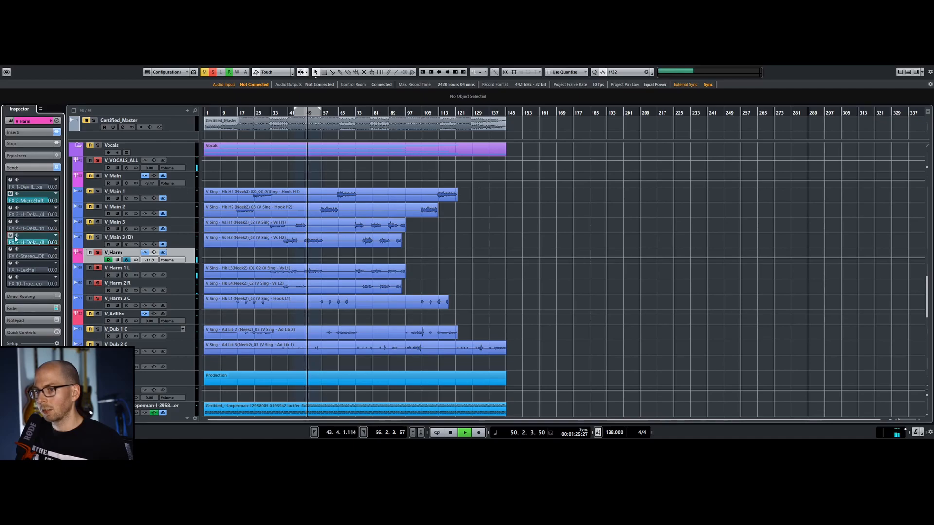
{"action": "left_click", "coordinate": [10, 236]}
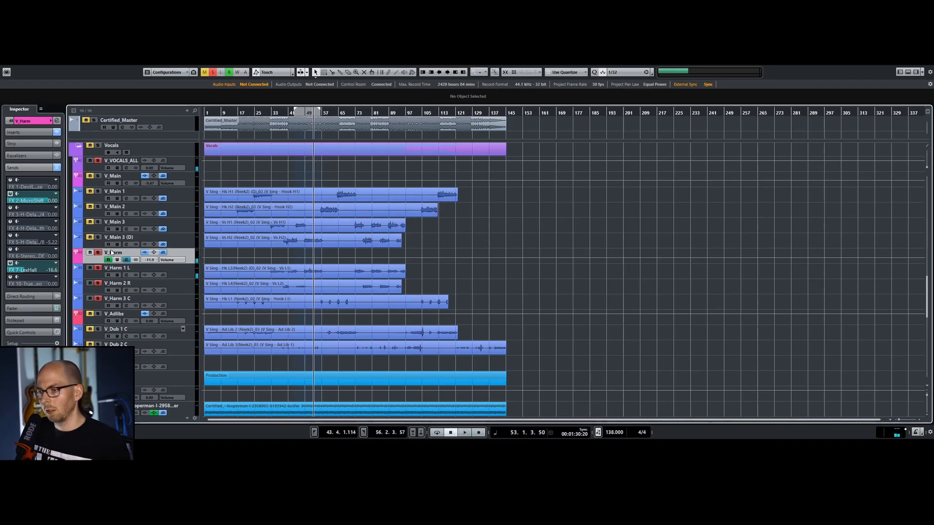
{"action": "left_click_drag", "start_coordinate": [33, 272], "coordinate": [32, 272]}
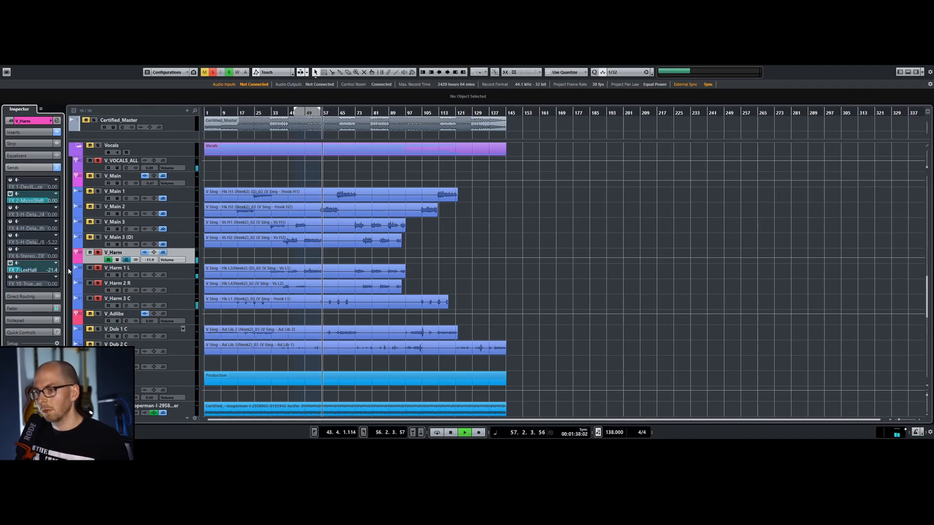
Clear all solos and raise V_Harm's volume to about -9.9 against the full mix.
{"action": "left_click", "coordinate": [213, 72]}
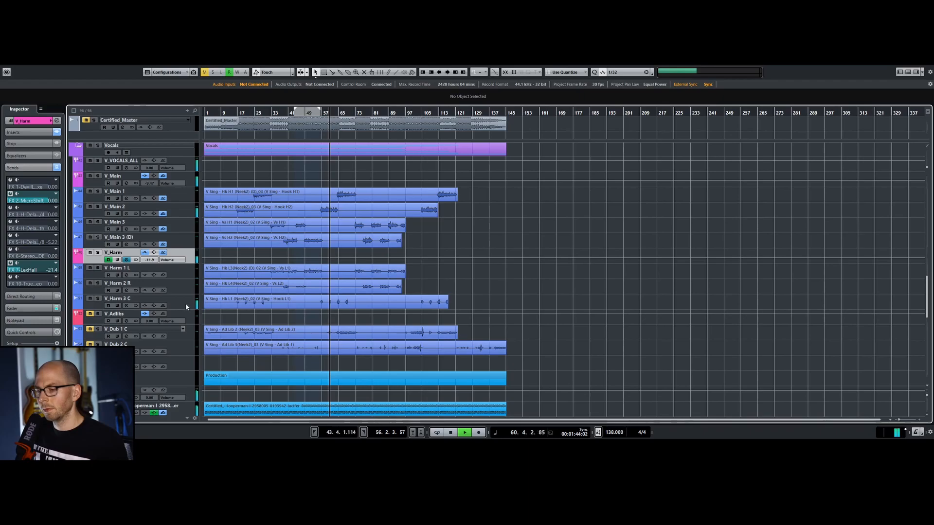
{"action": "left_click", "coordinate": [28, 132]}
{"action": "left_click", "coordinate": [28, 133]}
{"action": "left_click", "coordinate": [27, 121]}
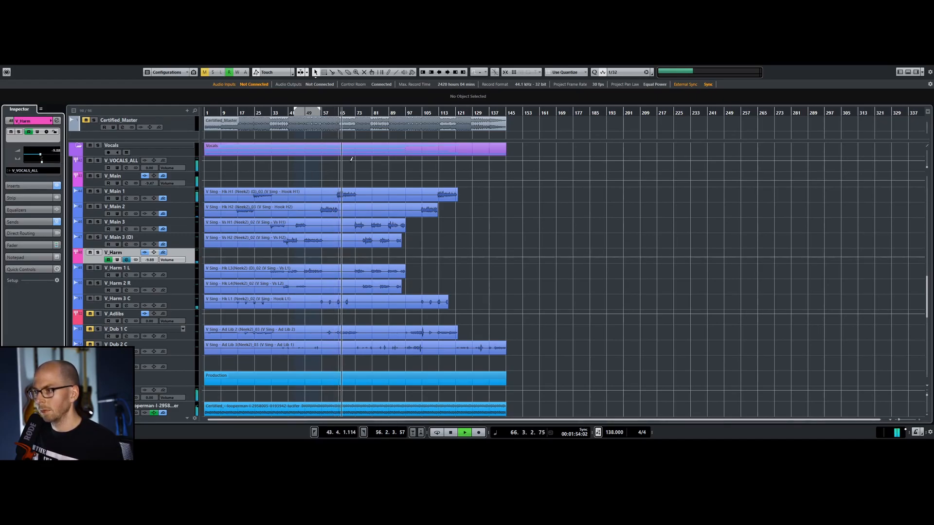
Replay the mix from around bar 17, briefly solo V_Main for comparison, and set V_Harm's volume to -8.77.
{"action": "left_click_drag", "start_coordinate": [361, 112], "coordinate": [236, 112]}
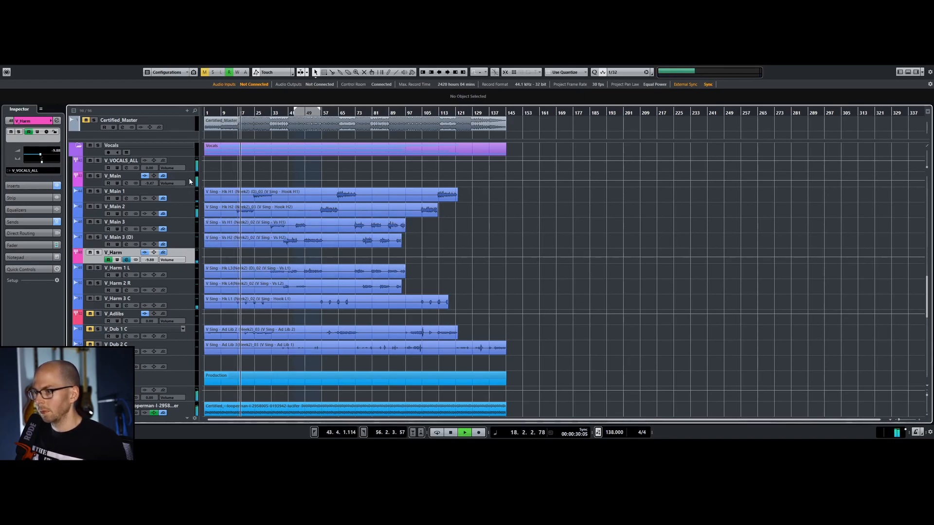
{"action": "left_click", "coordinate": [88, 182]}
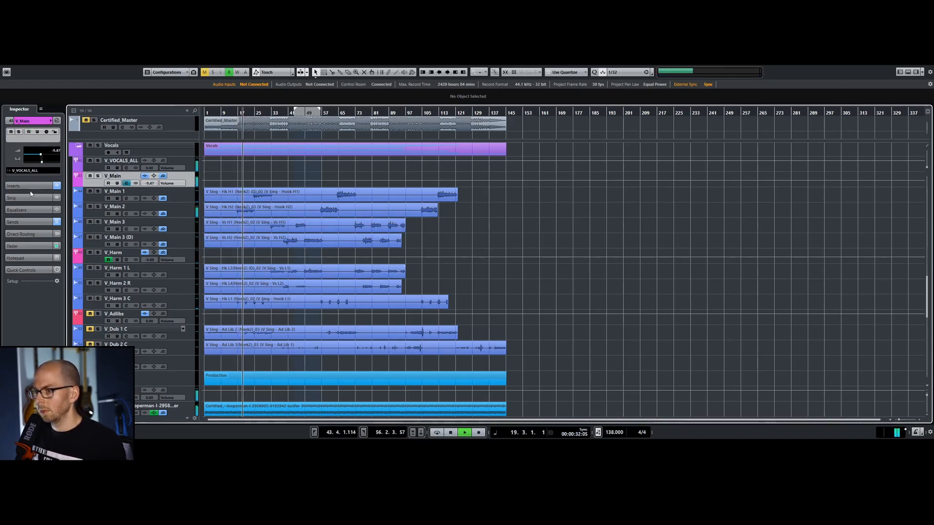
{"action": "left_click", "coordinate": [98, 176]}
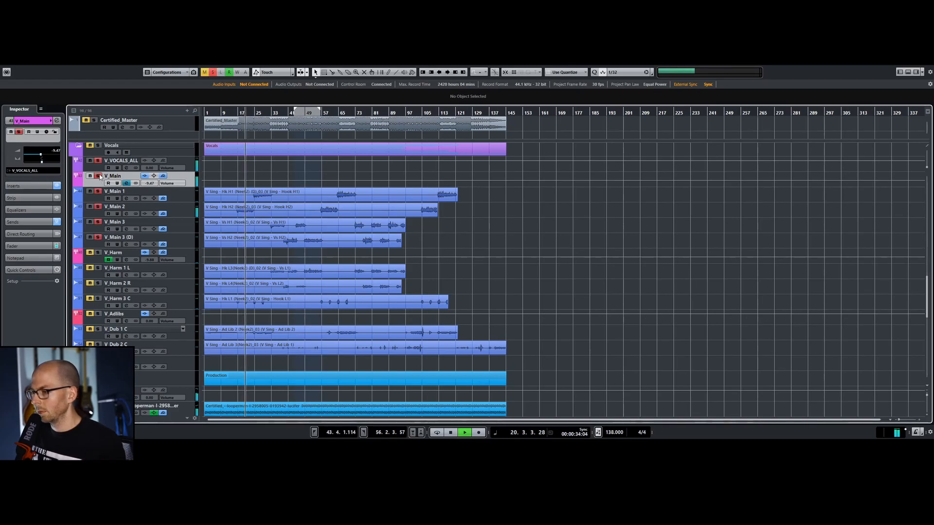
{"action": "left_click", "coordinate": [98, 176]}
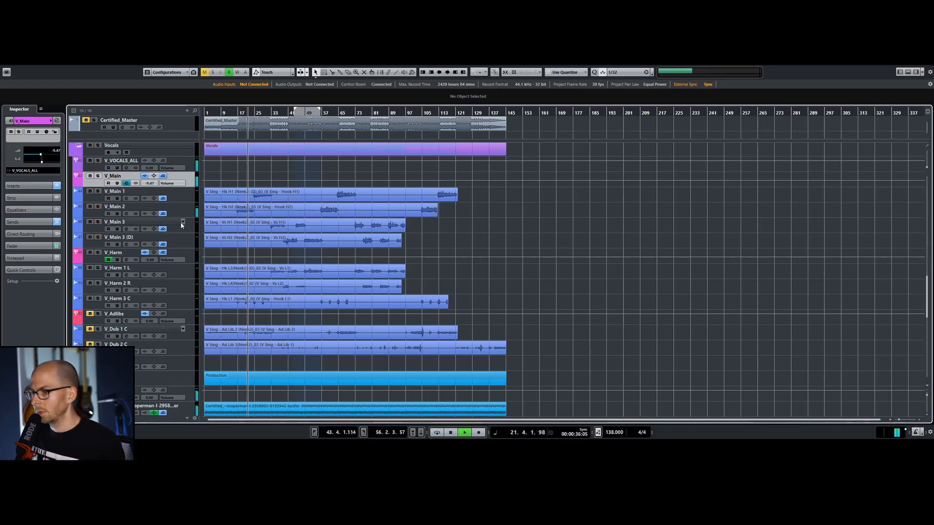
{"action": "left_click", "coordinate": [168, 257]}
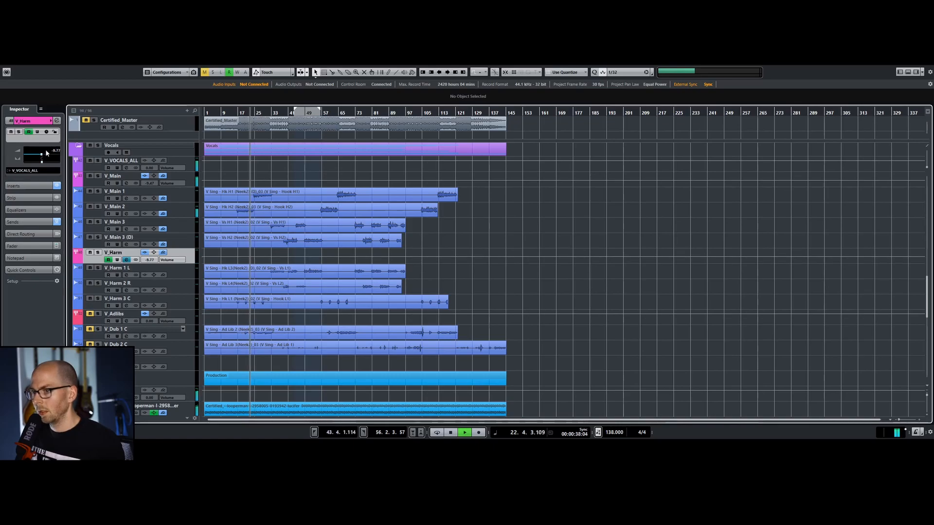
Open V_Main's C6 insert, raise the third band's threshold slightly during playback, and close the editor.
{"action": "left_click", "coordinate": [191, 178]}
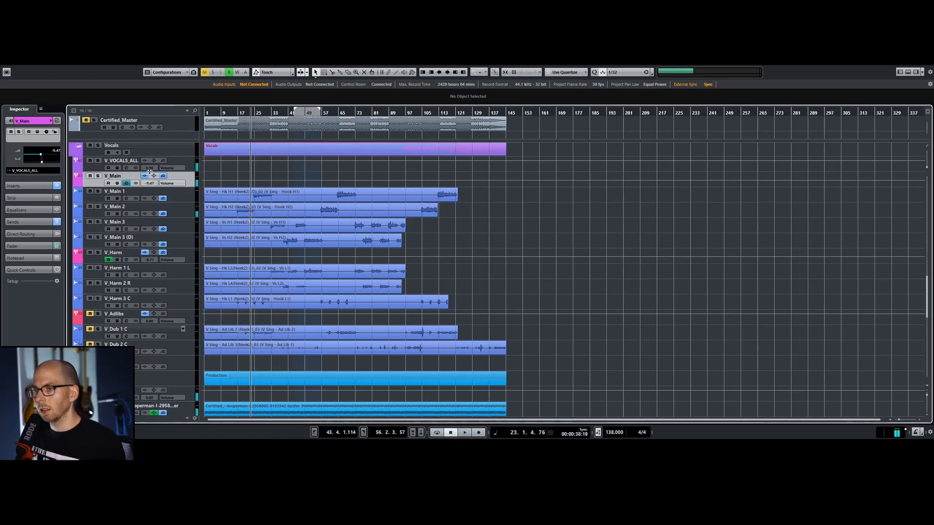
{"action": "left_click", "coordinate": [34, 186]}
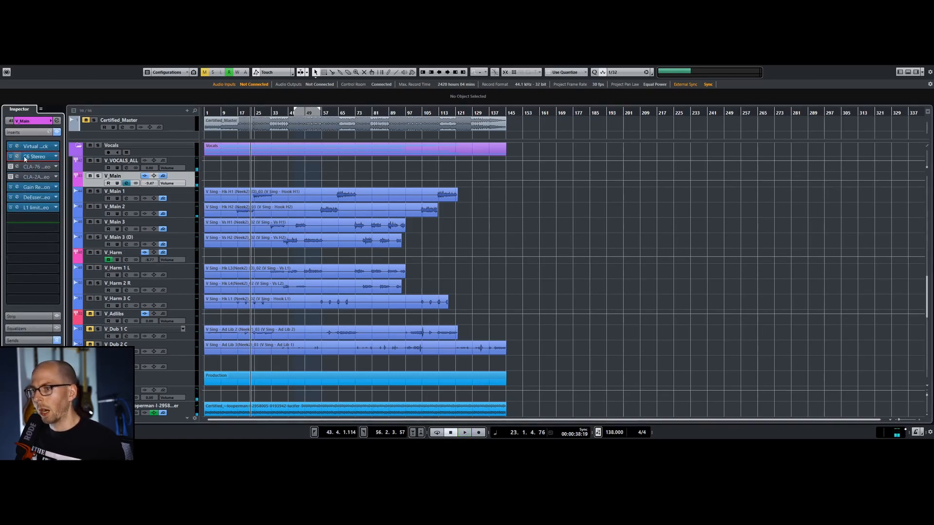
{"action": "left_click", "coordinate": [24, 158]}
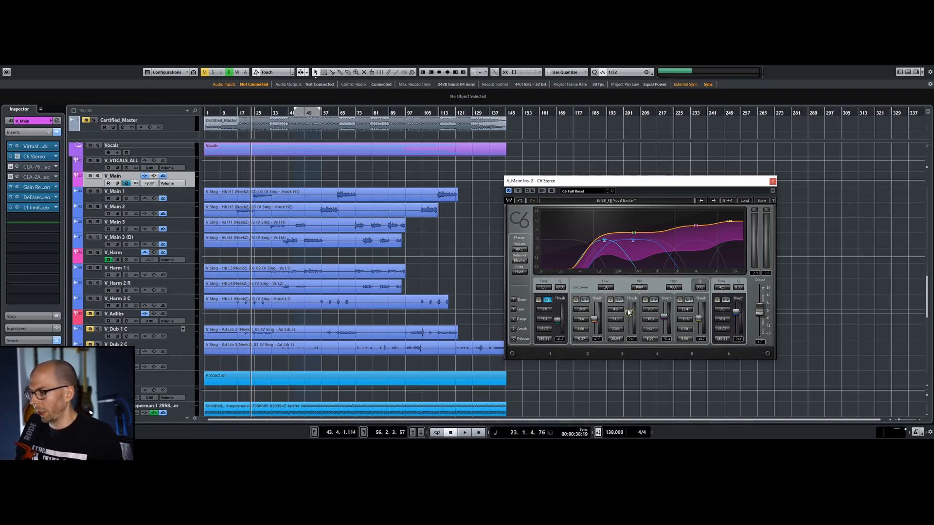
{"action": "key", "text": "space"}
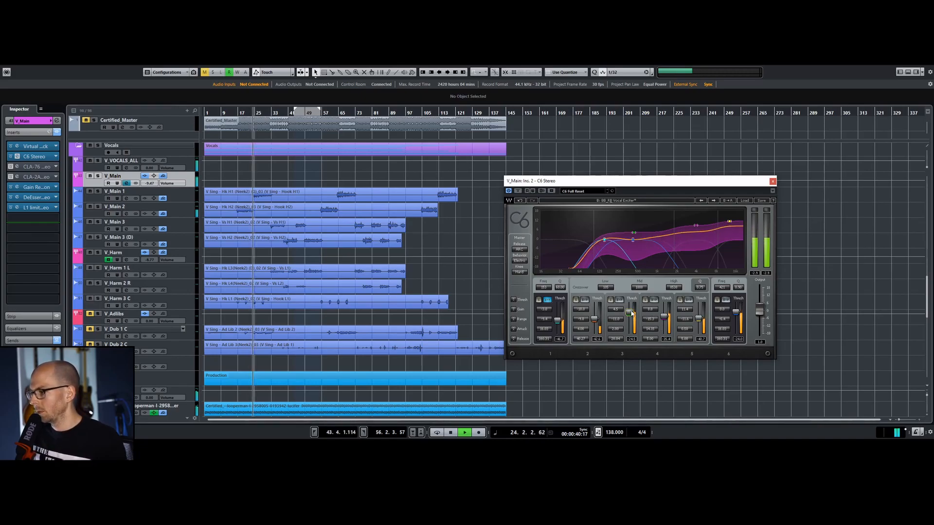
{"action": "left_click_drag", "start_coordinate": [629, 311], "coordinate": [630, 309]}
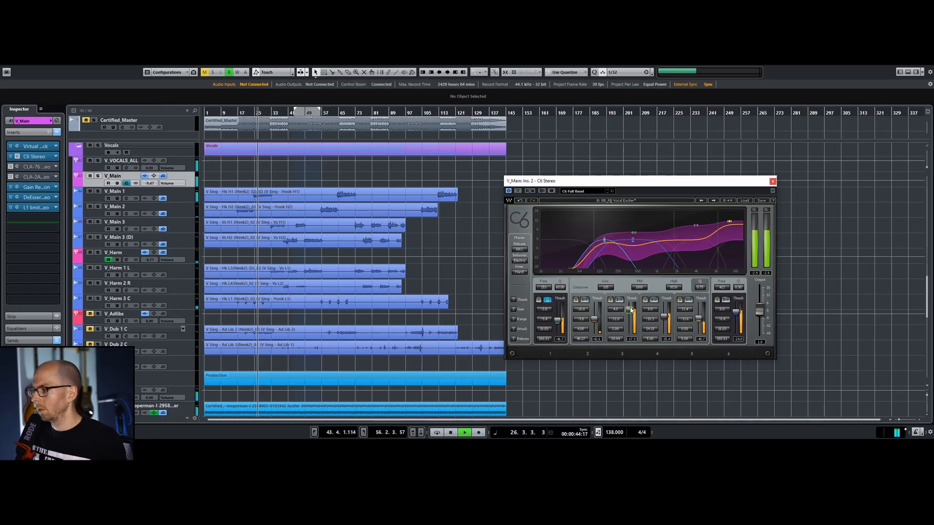
{"action": "left_click", "coordinate": [773, 181]}
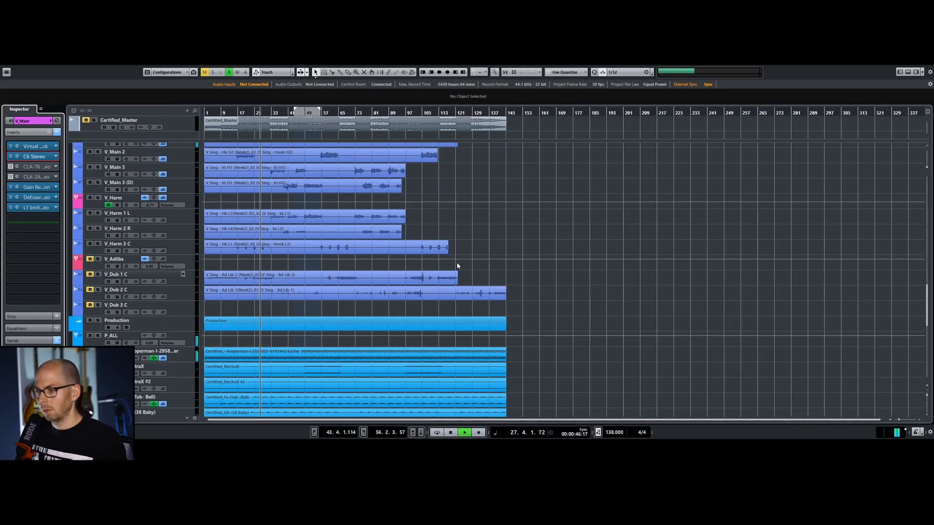
Solo V_Harm, cut EQ band 2 by 4.6 dB at 609.8 Hz in its channel settings, and clear the solo.
{"action": "scroll", "coordinate": [186, 209], "scroll_direction": "down", "scroll_amount": 3}
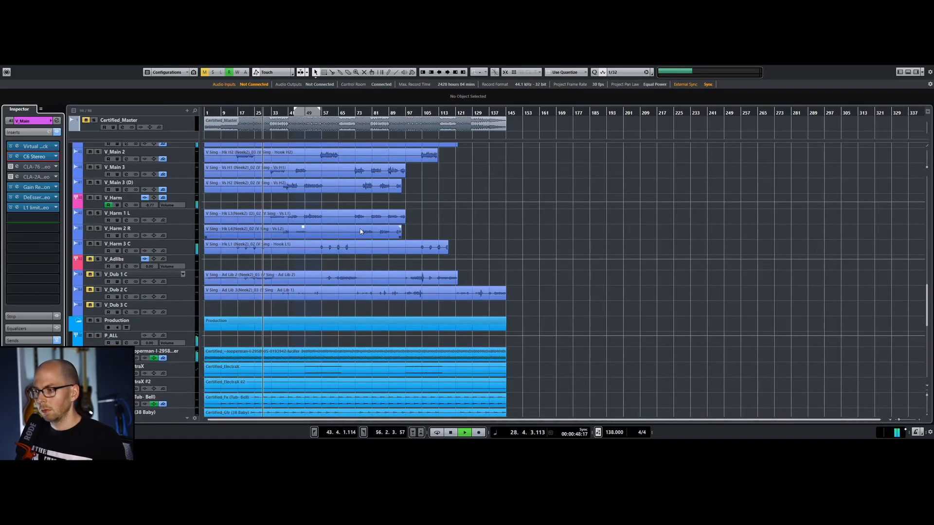
{"action": "left_click", "coordinate": [98, 198]}
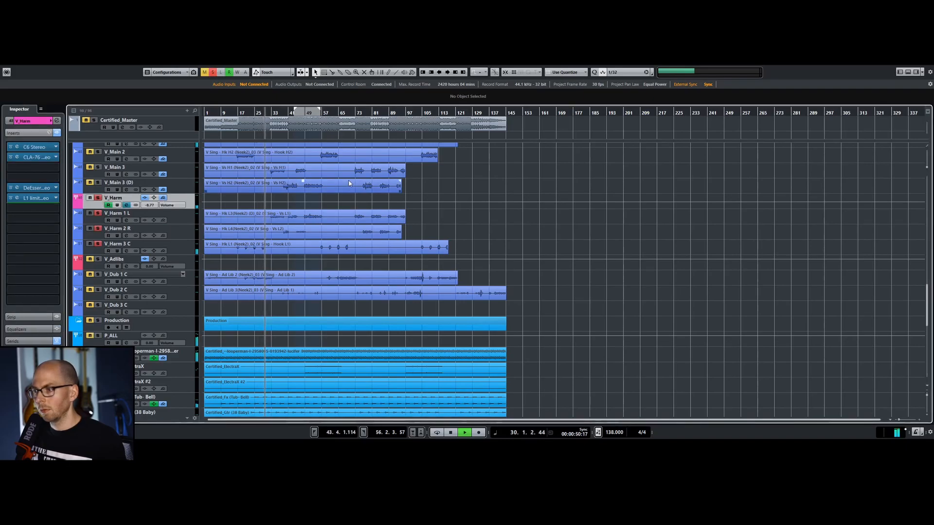
{"action": "left_click", "coordinate": [48, 330]}
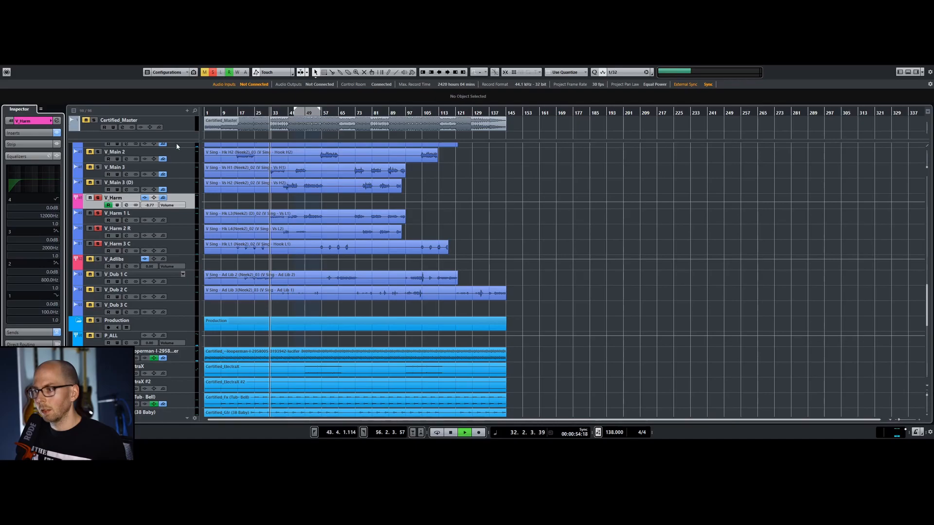
{"action": "left_click", "coordinate": [57, 121]}
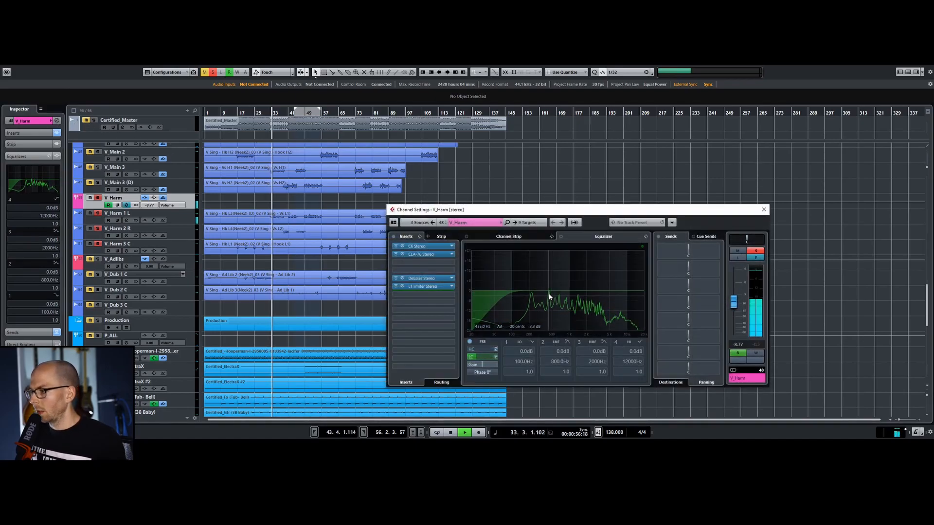
{"action": "mouse_move", "coordinate": [552, 292]}
{"action": "left_mouse_down"}
{"action": "mouse_move", "coordinate": [546, 267]}
{"action": "mouse_move", "coordinate": [560, 271]}
{"action": "mouse_move", "coordinate": [558, 299]}
{"action": "left_mouse_up"}
{"action": "key", "text": "space"}
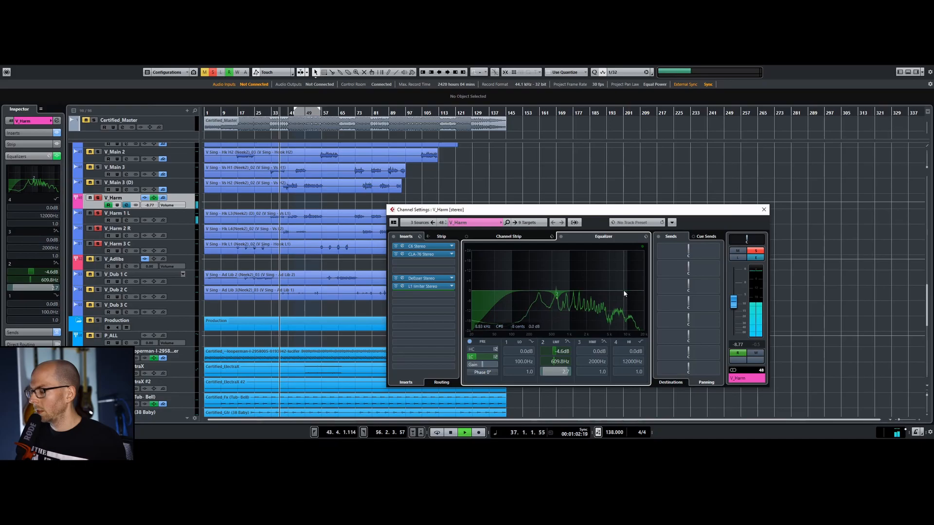
{"action": "key", "text": "e"}
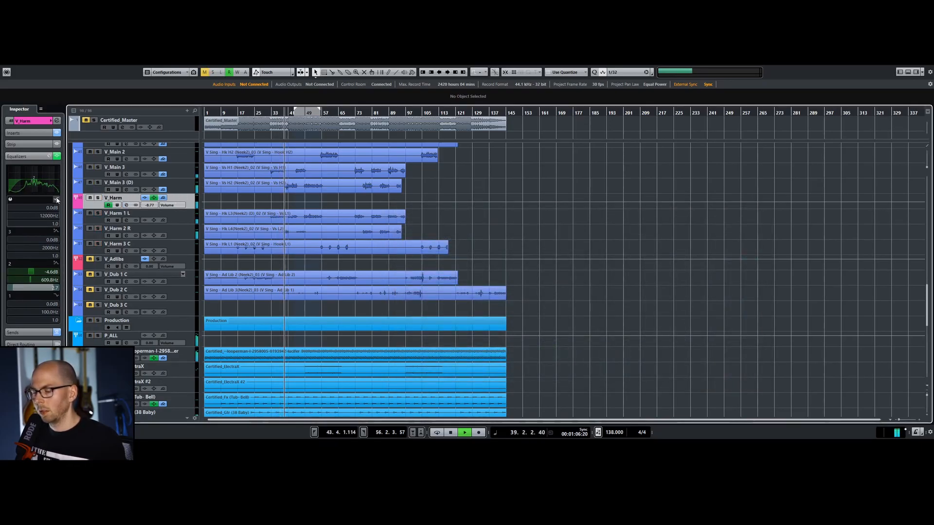
Reroute V_Harm's FX 6-StereoDelay send to FX 8-LexPlate, switch it on, and open the LexPlate editor.
{"action": "left_click", "coordinate": [29, 332]}
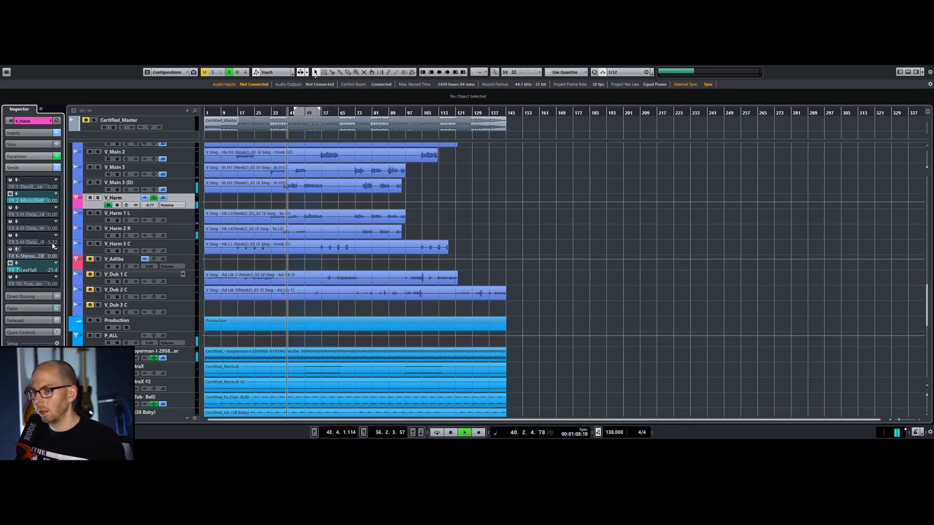
{"action": "key", "text": "space"}
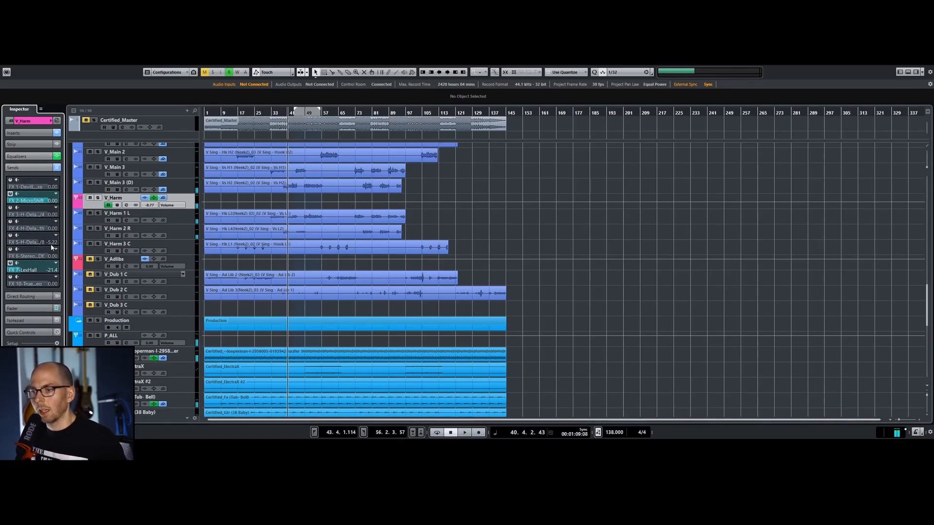
{"action": "left_click", "coordinate": [57, 250]}
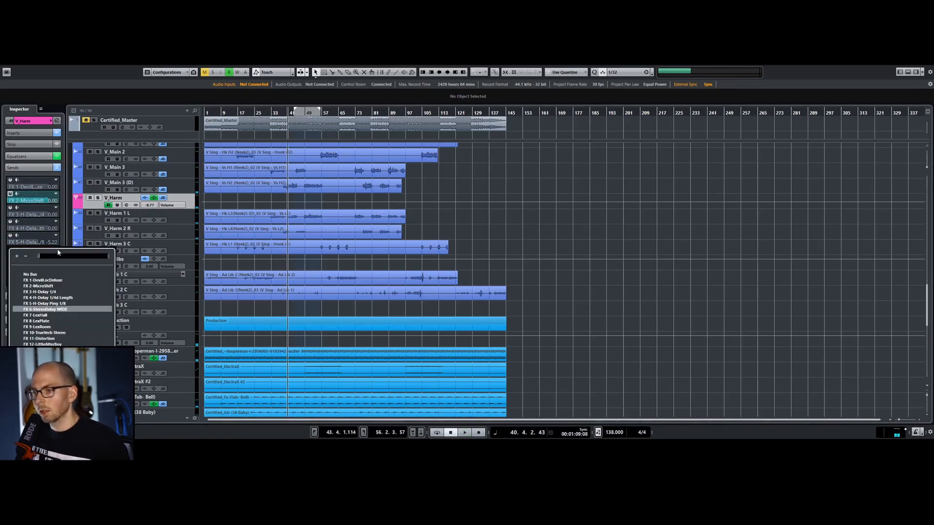
{"action": "left_click", "coordinate": [1, 258]}
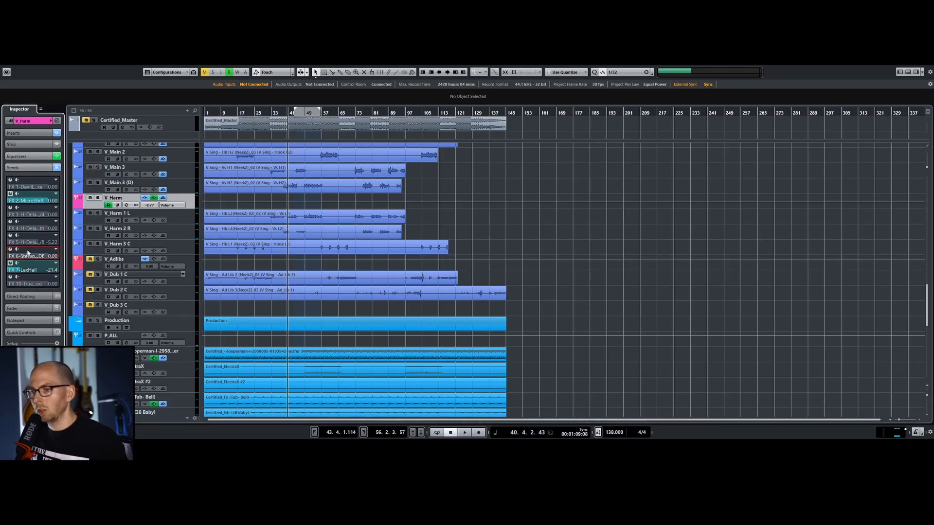
{"action": "left_click", "coordinate": [17, 253]}
{"action": "left_click", "coordinate": [68, 308]}
{"action": "left_click_drag", "start_coordinate": [17, 260], "coordinate": [95, 245]}
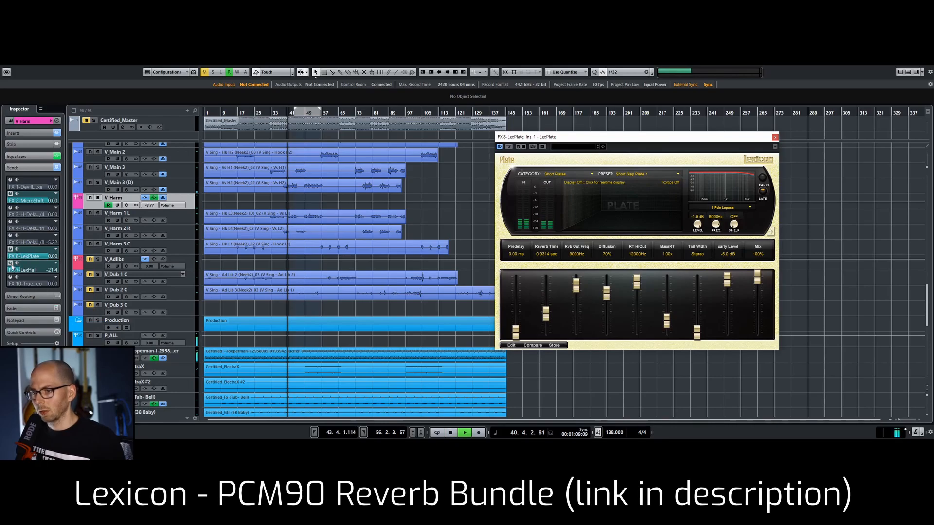
Switch off V_Harm's FX 7-LexHall send and set its FX 8-LexPlate send to -9.78, checking it soloed and in the mix.
{"action": "left_click", "coordinate": [98, 198]}
{"action": "left_click_drag", "start_coordinate": [40, 257], "coordinate": [24, 258]}
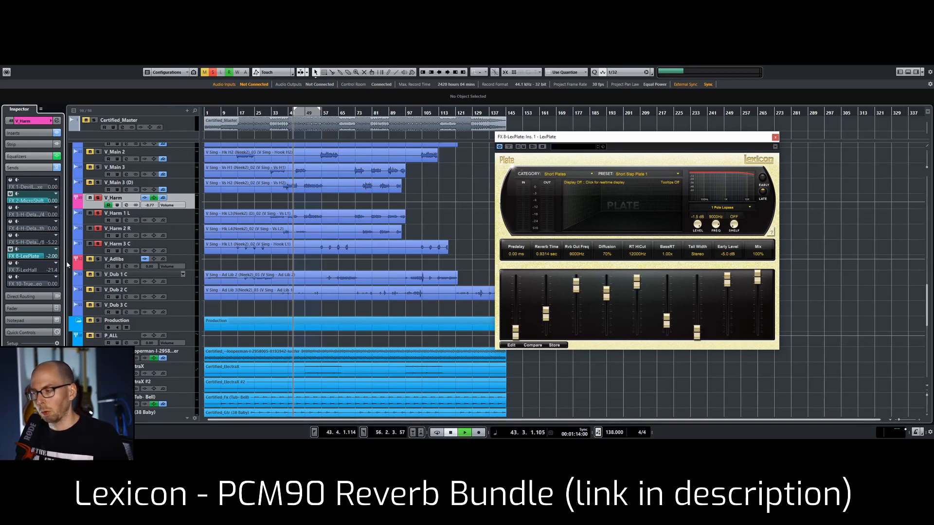
{"action": "key", "text": "space"}
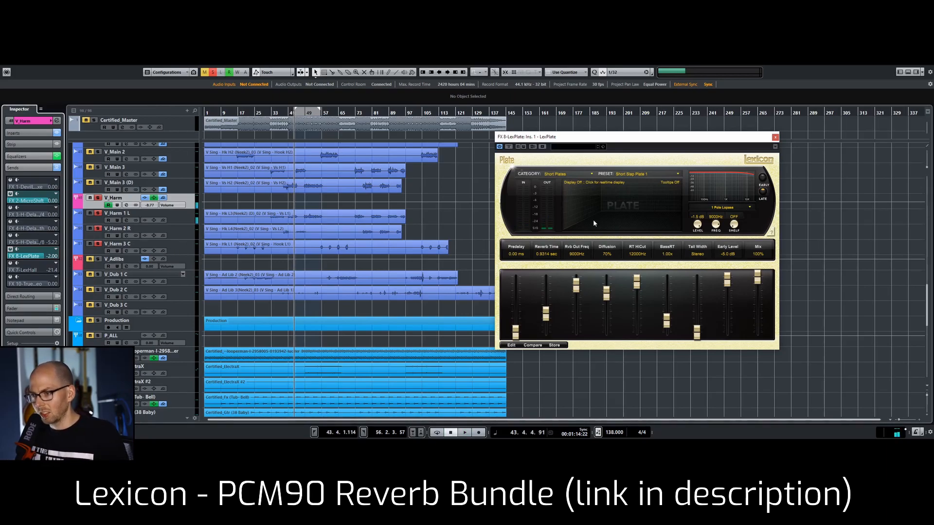
{"action": "key", "text": "space"}
{"action": "left_click_drag", "start_coordinate": [43, 256], "coordinate": [32, 256]}
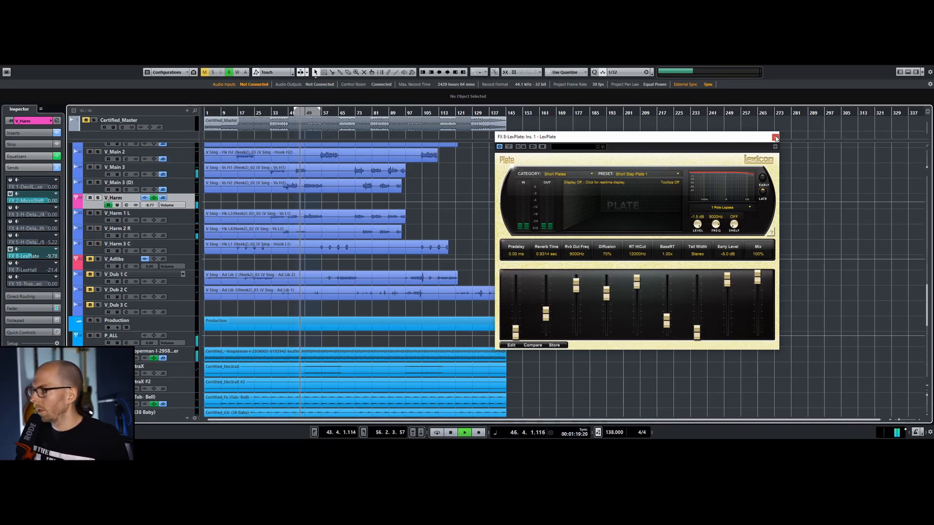
{"action": "left_click", "coordinate": [776, 138]}
{"action": "left_click_drag", "start_coordinate": [38, 256], "coordinate": [38, 257]}
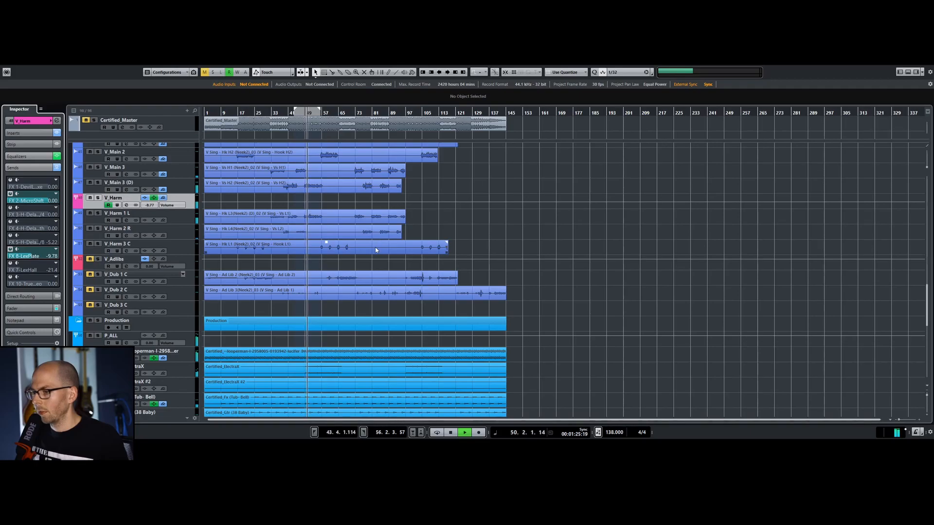
Solo V_Adlibs during playback and show its insert slots without loading an effect.
{"action": "left_click", "coordinate": [98, 259]}
{"action": "left_click", "coordinate": [131, 269]}
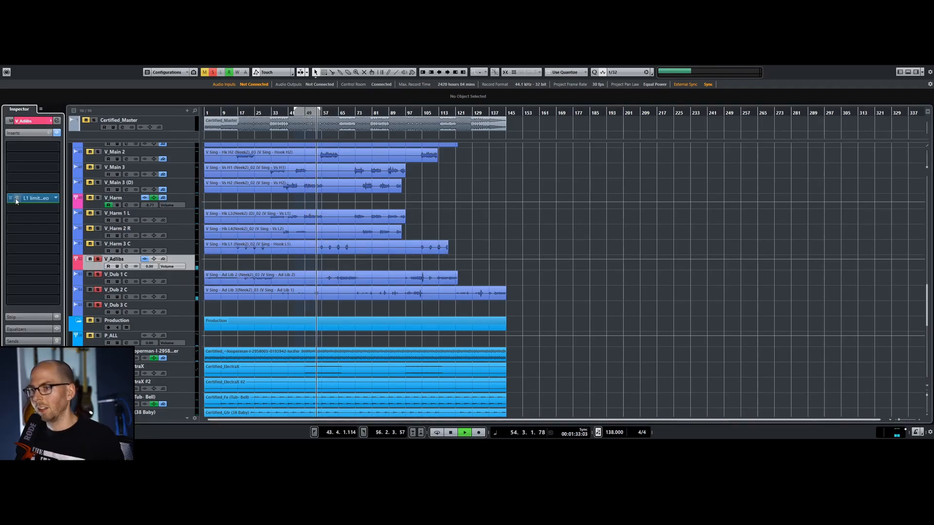
{"action": "left_click", "coordinate": [40, 146]}
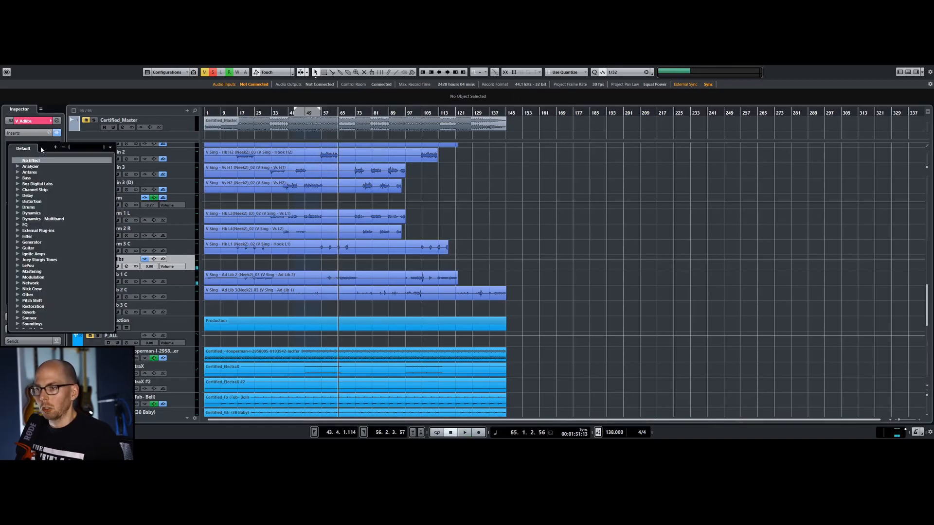
{"action": "key", "text": "Escape"}
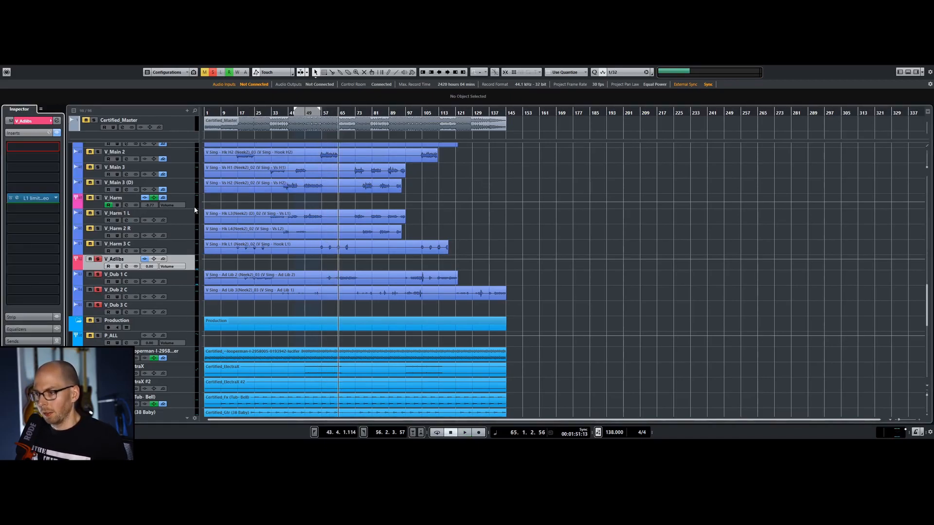
Copy V_Harm's complete channel settings onto the V_Adlibs channel in the MixConsole.
{"action": "left_click", "coordinate": [195, 199]}
{"action": "key", "text": "F3"}
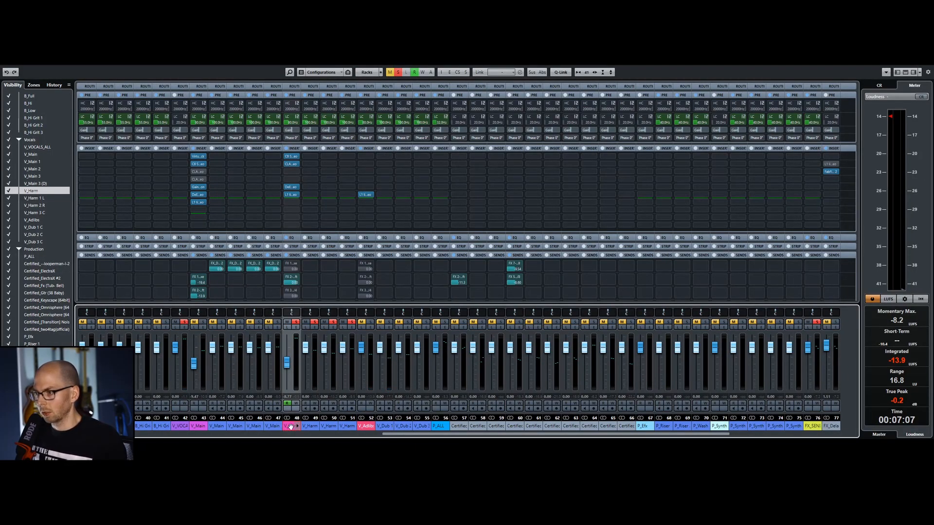
{"action": "left_click", "coordinate": [363, 426]}
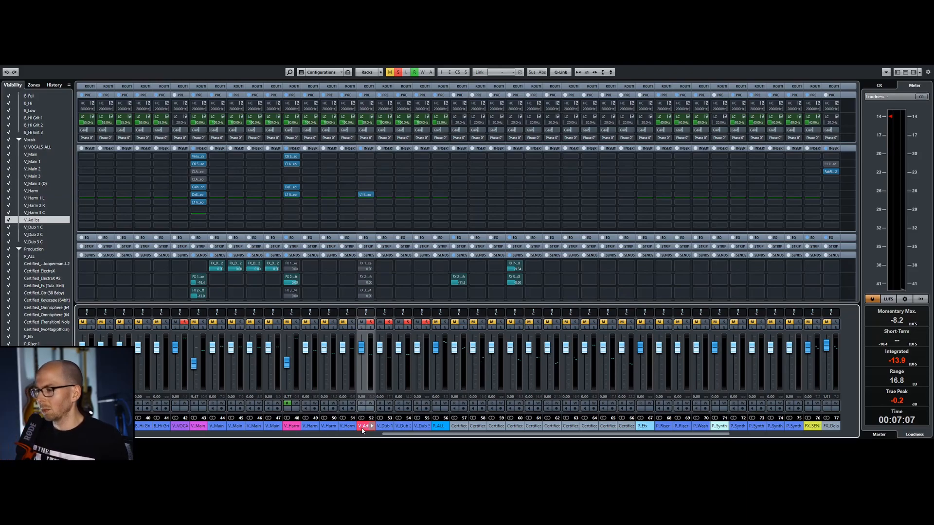
{"action": "key", "text": "ctrl+v"}
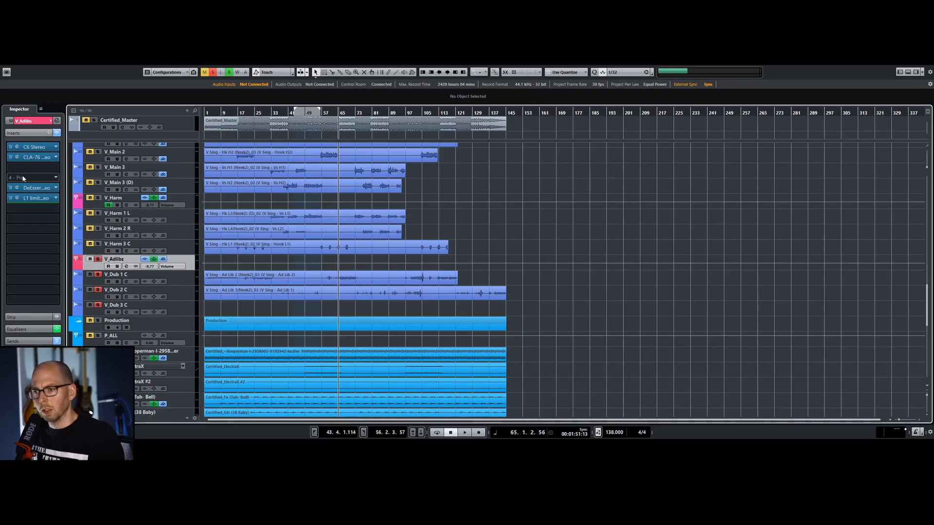
Switch off V_Adlibs' FX 2-MicroShift send and set its FX 8-LexPlate send to -13.1 during playback.
{"action": "key", "text": "space"}
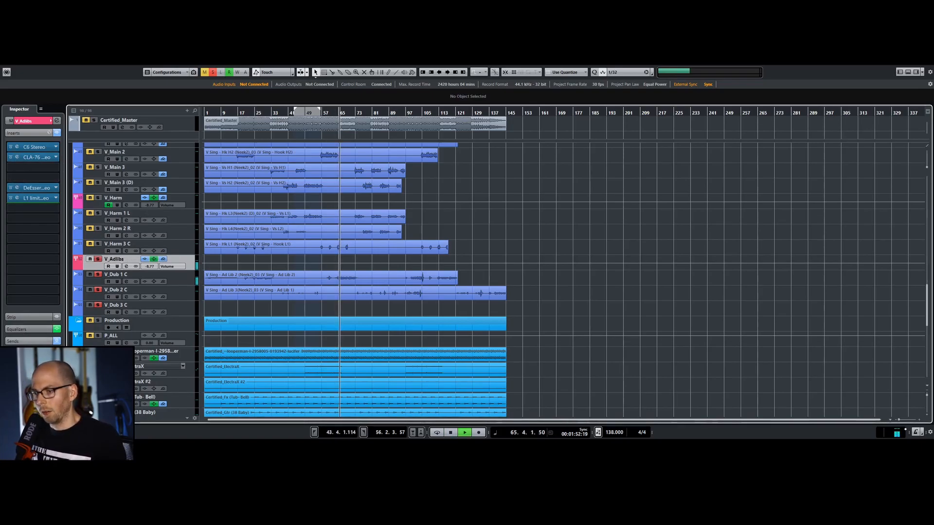
{"action": "left_click", "coordinate": [26, 340]}
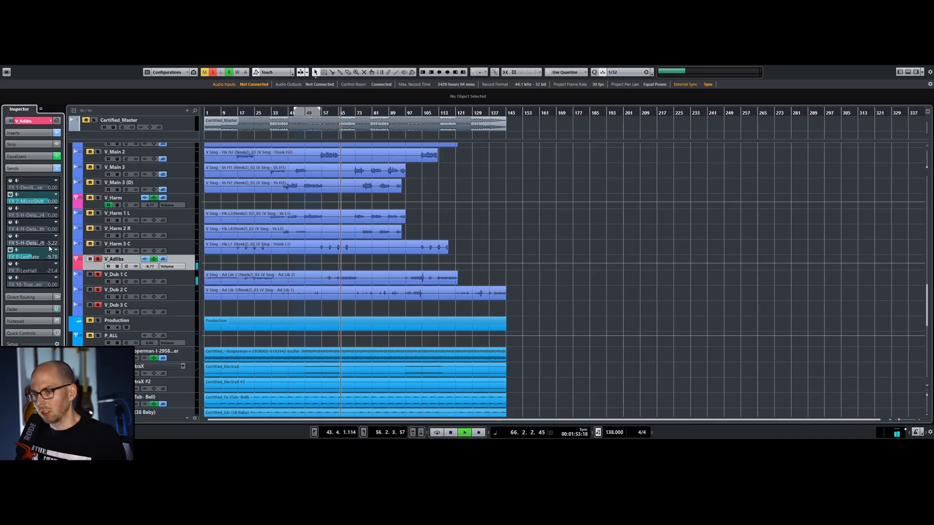
{"action": "left_click", "coordinate": [10, 194]}
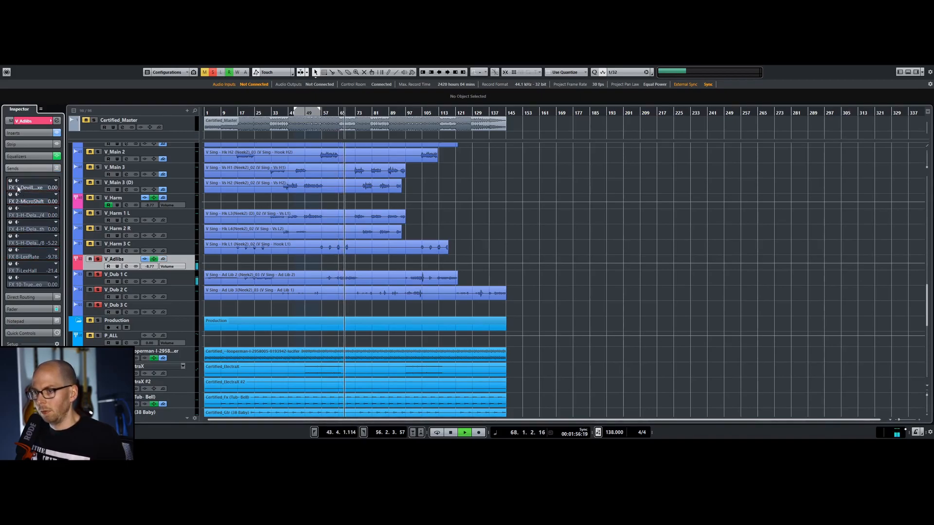
{"action": "left_click", "coordinate": [11, 250]}
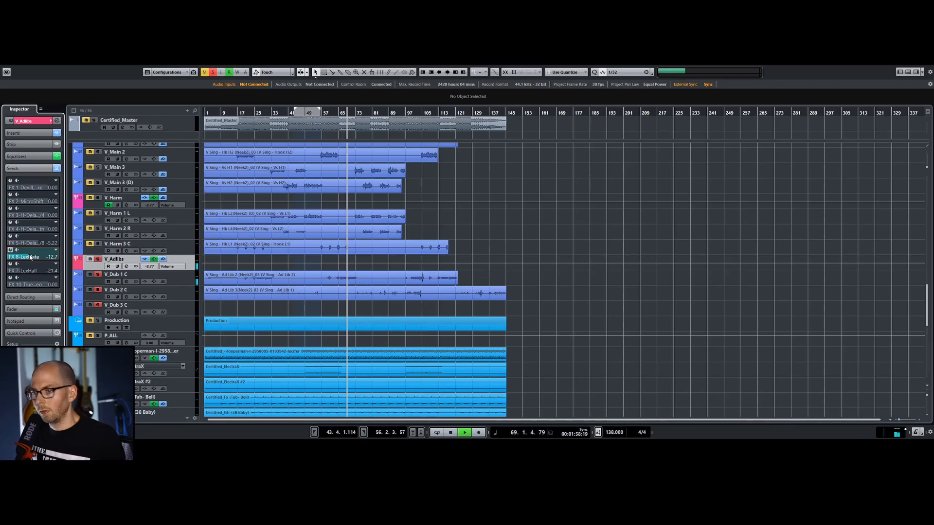
{"action": "left_click_drag", "start_coordinate": [30, 257], "coordinate": [27, 256]}
{"action": "key", "text": "space"}
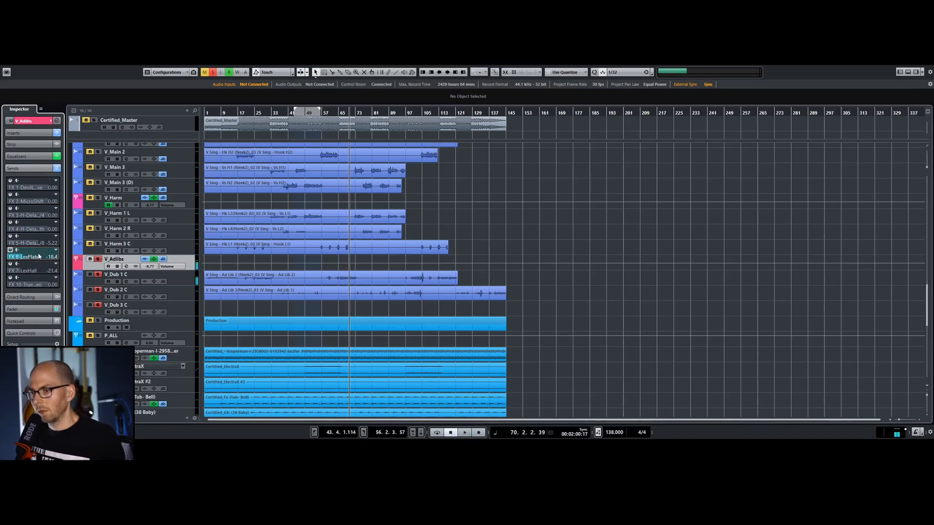
Replay from around bar 17 and enable V_Adlibs' delay sends, FX 4-H-Delay at -12.8 and FX 3-H-Delay 1/4 at -22.2, comparing them in the mix.
{"action": "left_click", "coordinate": [238, 113]}
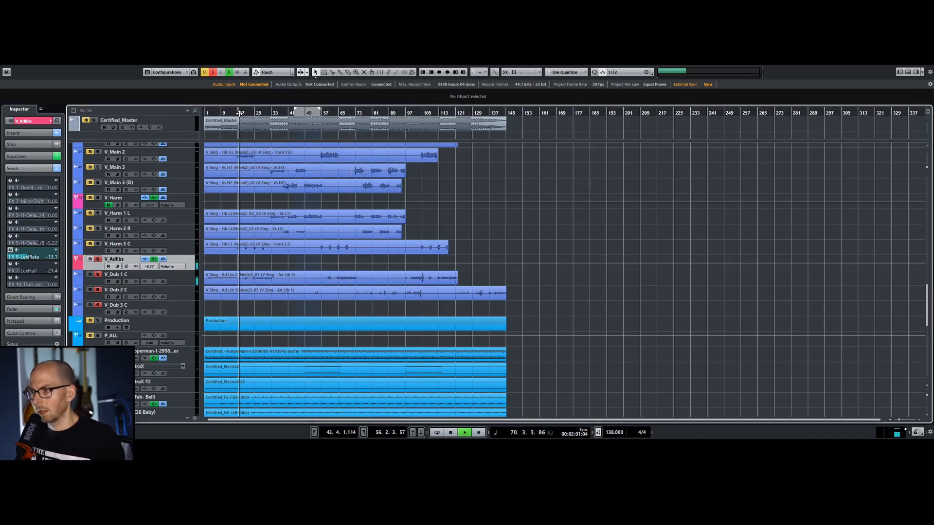
{"action": "left_click", "coordinate": [30, 231]}
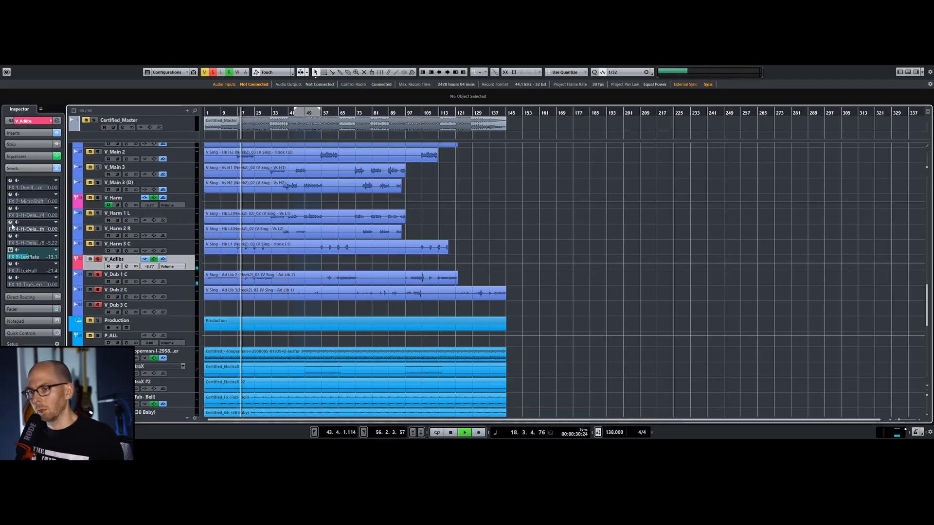
{"action": "left_click_drag", "start_coordinate": [34, 270], "coordinate": [33, 273]}
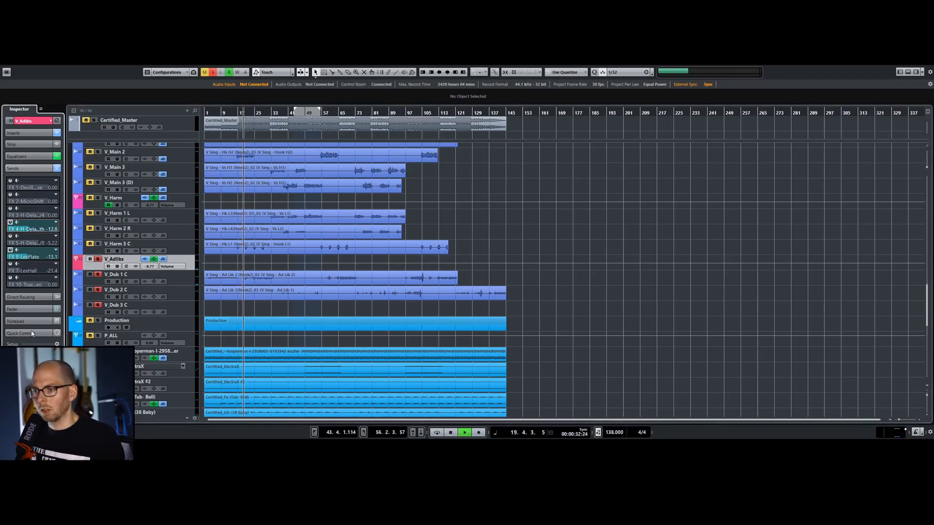
{"action": "left_click", "coordinate": [11, 209]}
{"action": "left_click_drag", "start_coordinate": [33, 216], "coordinate": [26, 323]}
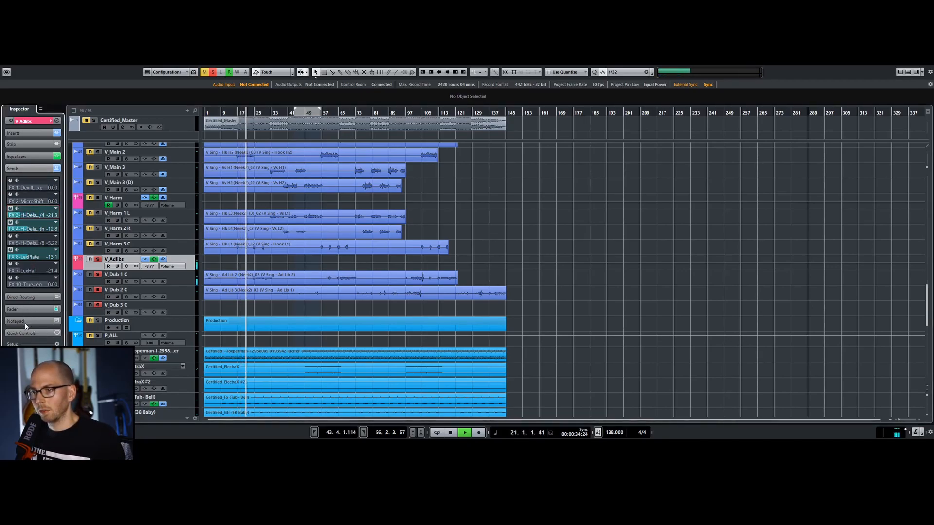
{"action": "left_click", "coordinate": [98, 260]}
{"action": "left_click", "coordinate": [97, 259]}
{"action": "key", "text": "space"}
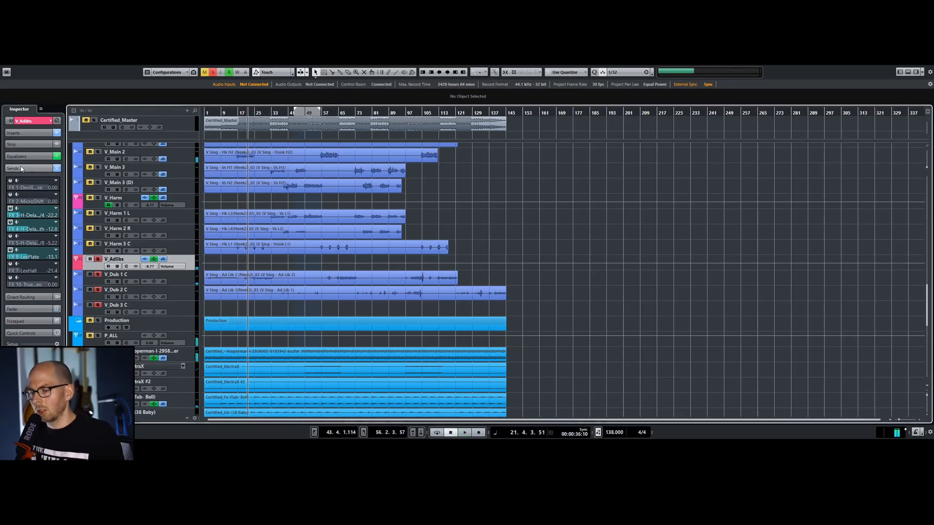
Lower V_Adlibs' FX 3 and FX 4 H-Delay sends to -37.3 and -37.0, and return to around bar 20 with its inserts shown.
{"action": "left_click", "coordinate": [26, 133]}
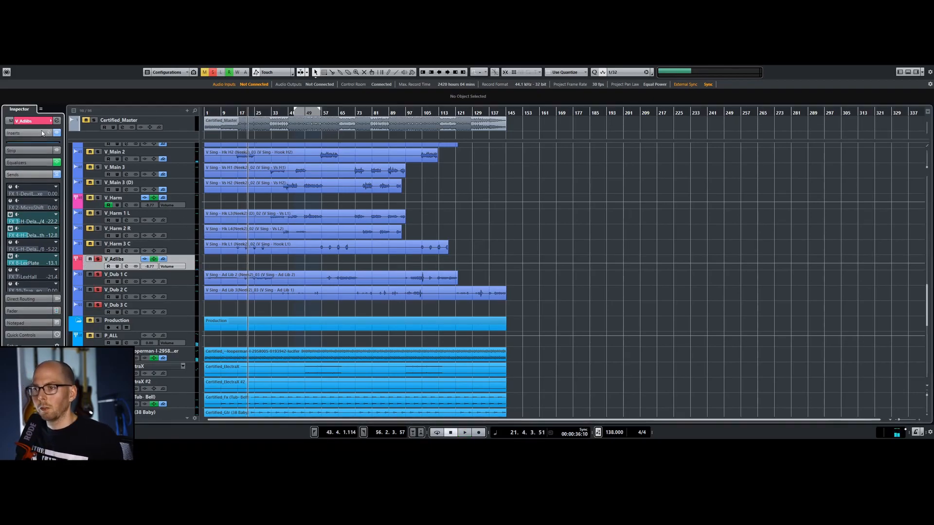
{"action": "key", "text": "space"}
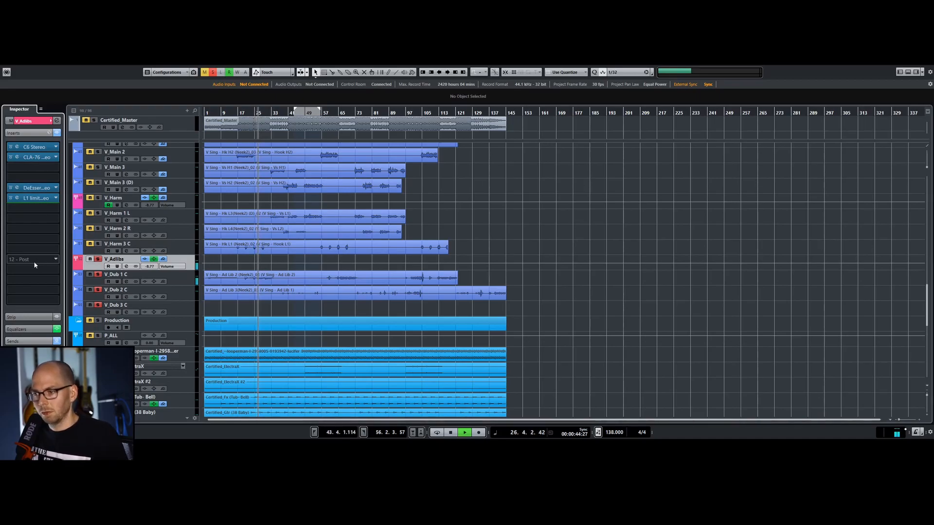
{"action": "left_click", "coordinate": [28, 341]}
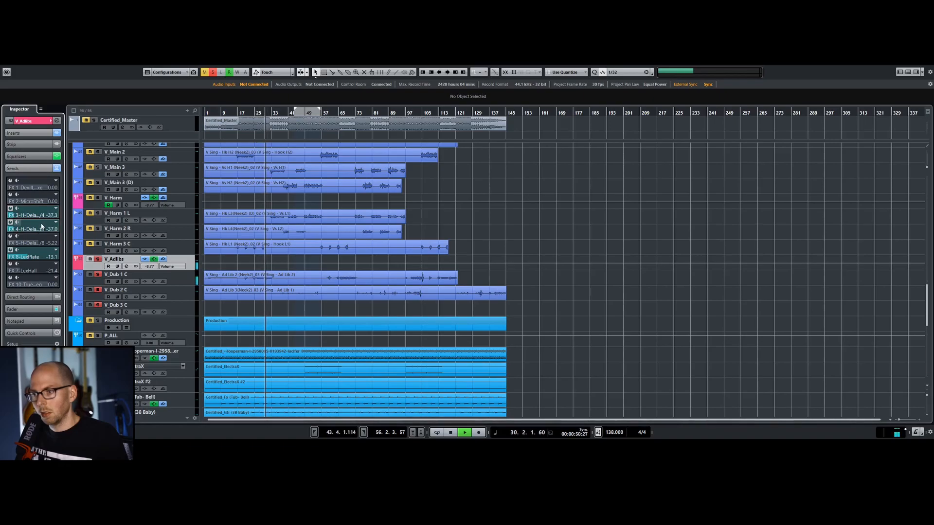
{"action": "left_click", "coordinate": [246, 112]}
{"action": "key", "text": "space"}
{"action": "left_click", "coordinate": [28, 133]}
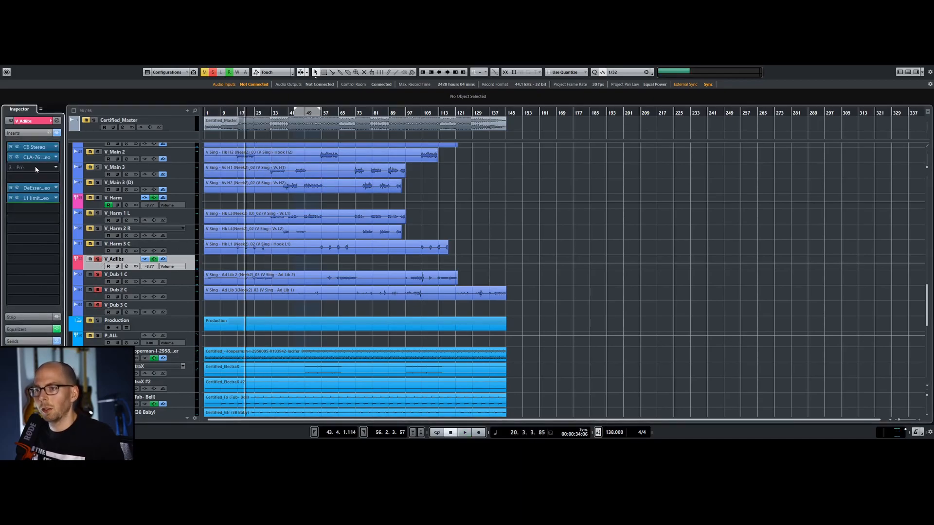
Add the Soundtoys PanMan plug-in to V_Adlibs' insert slot 7, after the L1 limiter, and move its window clear of the inserts.
{"action": "left_click_drag", "start_coordinate": [36, 202], "coordinate": [38, 214]}
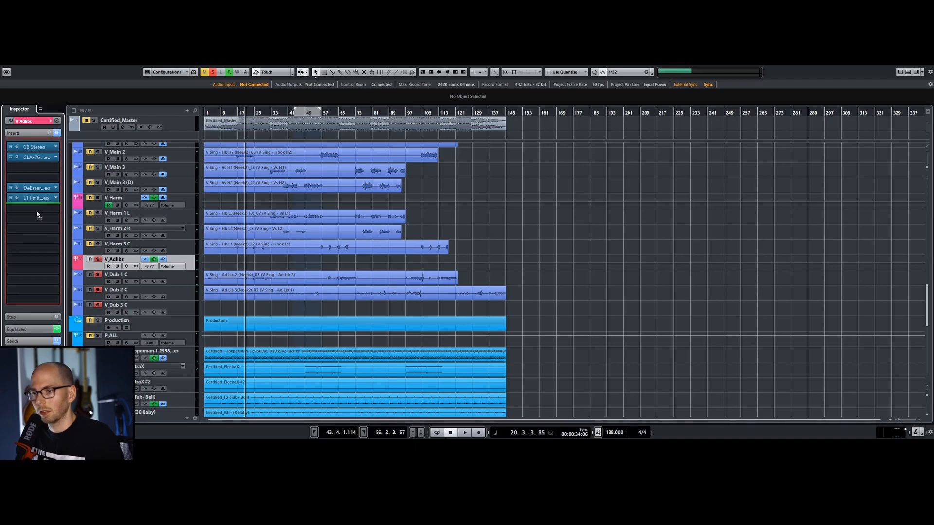
{"action": "left_click", "coordinate": [38, 208]}
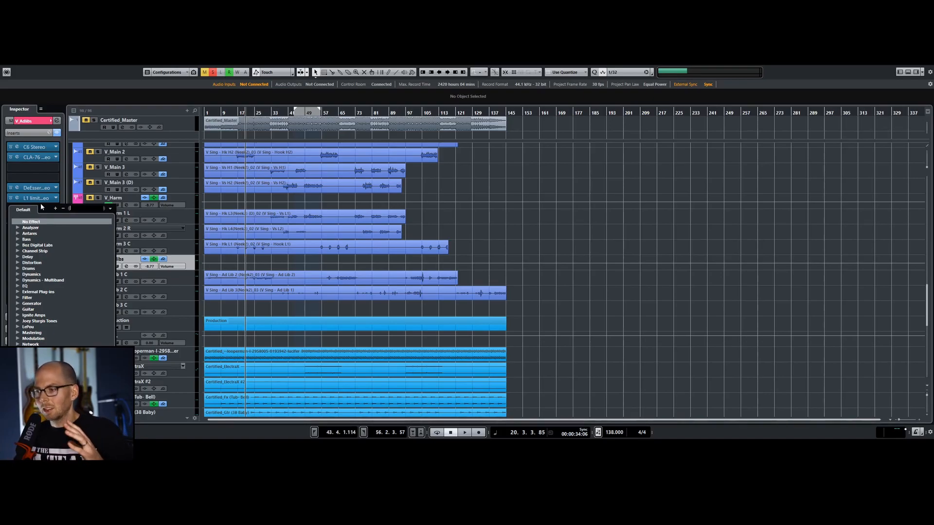
{"action": "type", "text": "pan"}
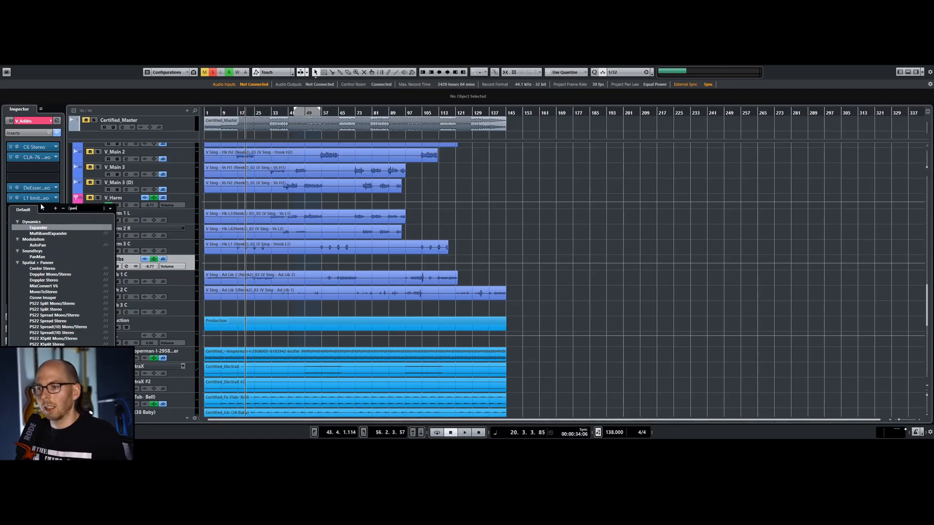
{"action": "left_click", "coordinate": [39, 257]}
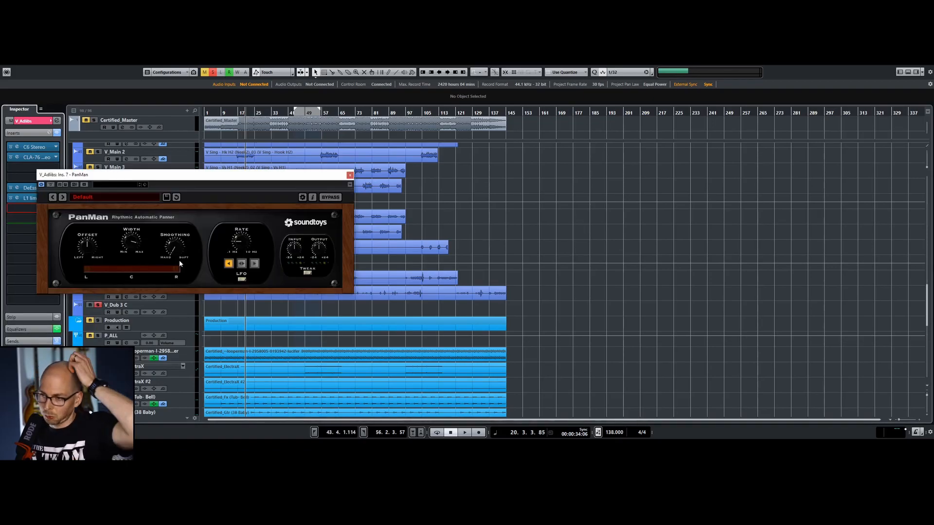
{"action": "left_click_drag", "start_coordinate": [189, 180], "coordinate": [455, 141]}
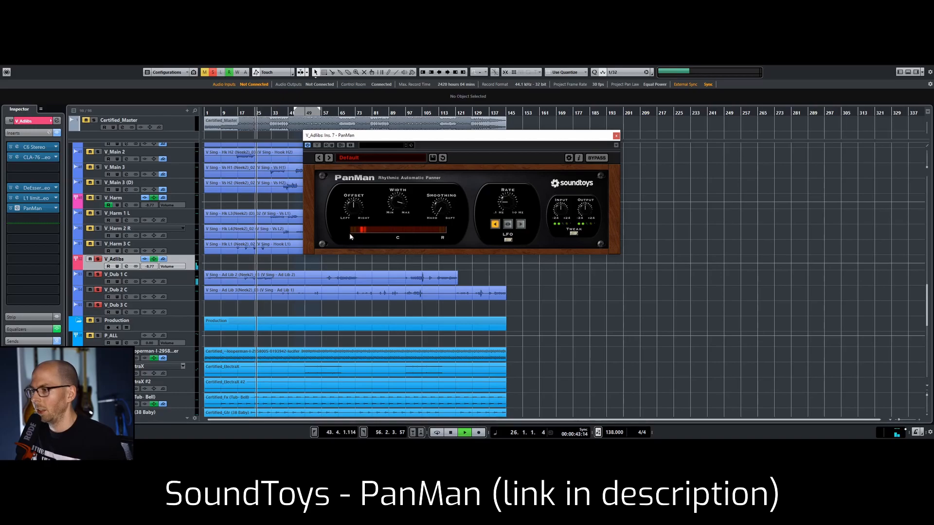
Load PanMan's Minor Movement preset from the Basic Panning category during playback and close the plug-in window.
{"action": "left_click", "coordinate": [384, 156]}
{"action": "mouse_move", "coordinate": [384, 158]}
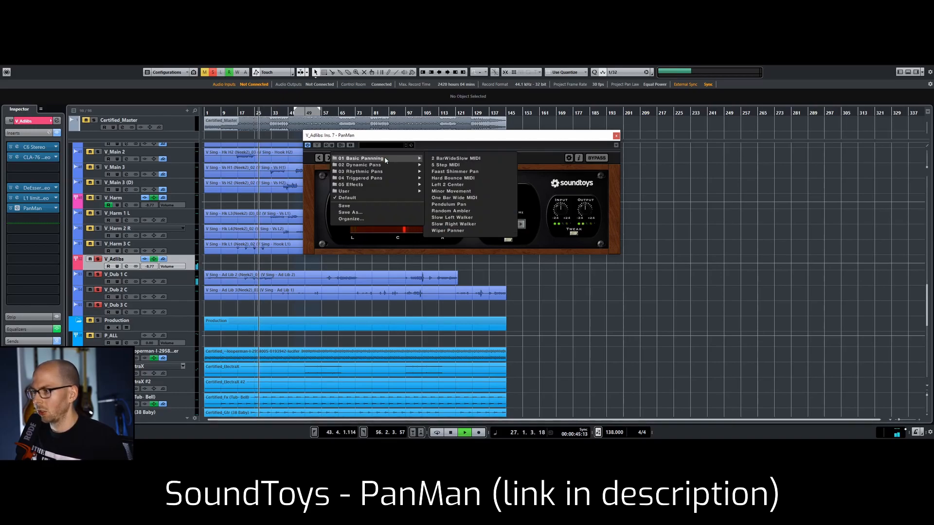
{"action": "left_click", "coordinate": [480, 192]}
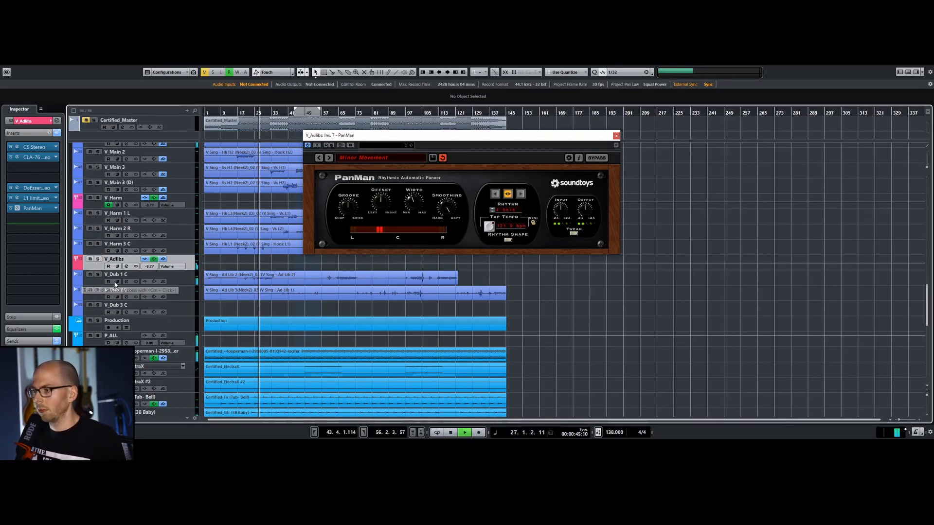
{"action": "left_click", "coordinate": [616, 136]}
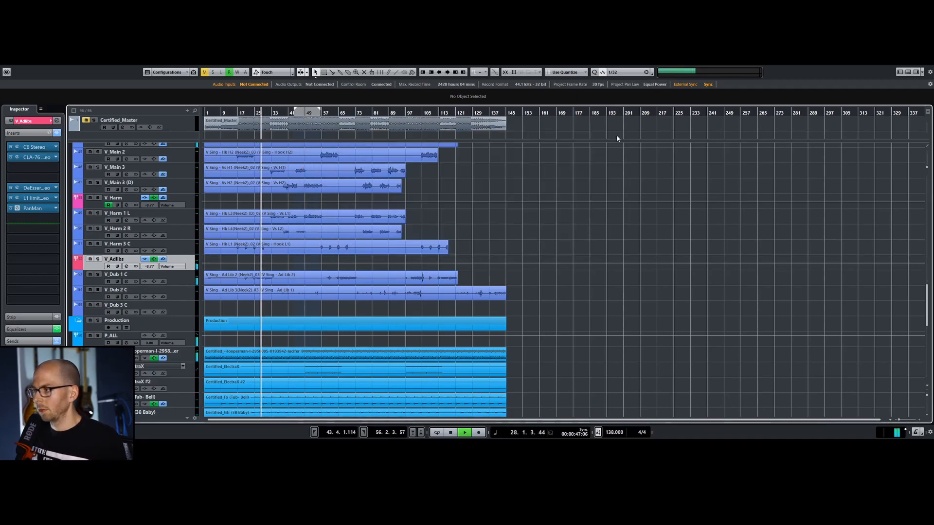
Compare V_Adlibs soloed and within the full mix, replaying from around bar 33.
{"action": "left_click", "coordinate": [97, 259]}
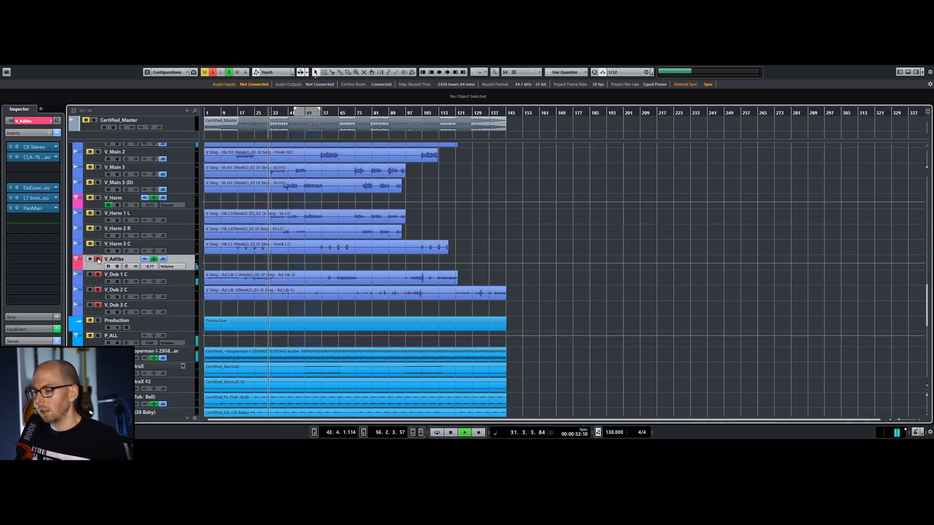
{"action": "left_click", "coordinate": [98, 259]}
{"action": "key", "text": "space"}
{"action": "key", "text": "space"}
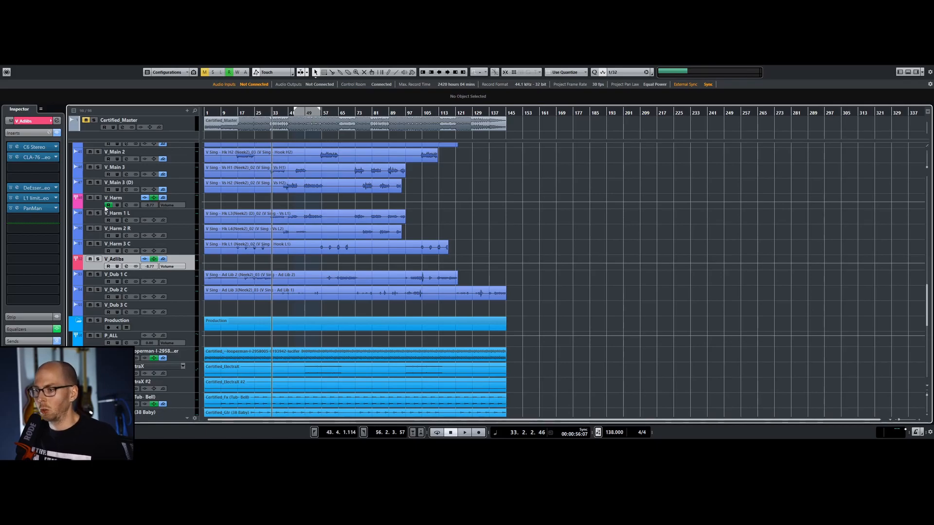
{"action": "key", "text": "space"}
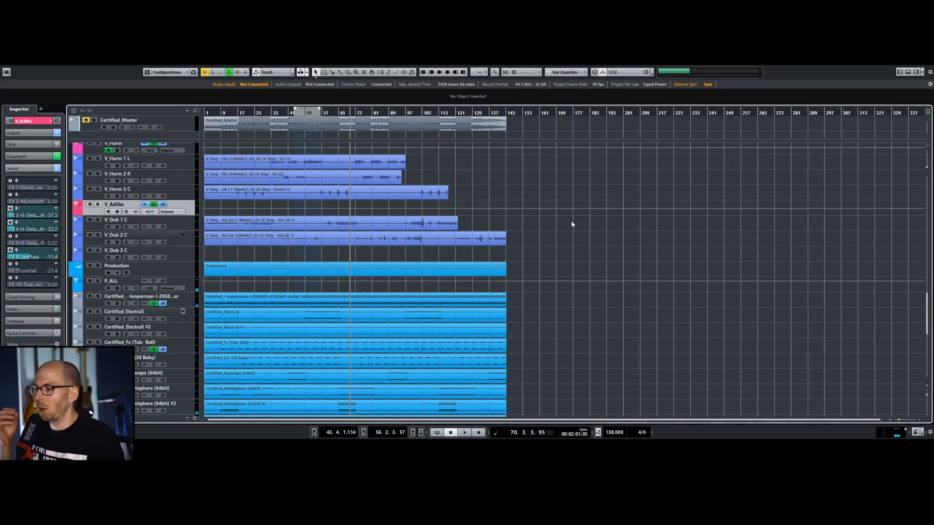
Play the full mix from around bar 70 and review the project's tracks from the bass down to the premaster channels, returning to the vocals.
{"action": "key", "text": "space"}
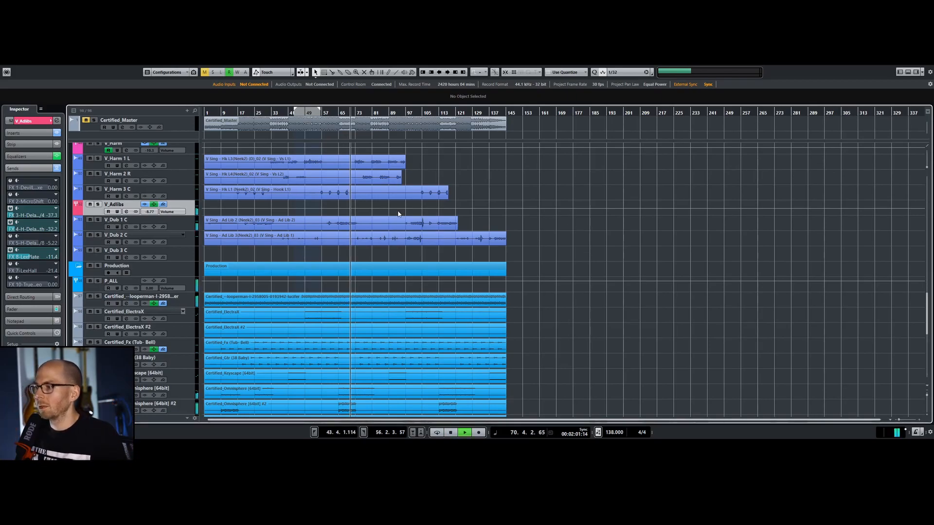
{"action": "scroll", "coordinate": [556, 256], "scroll_direction": "down", "scroll_amount": 5}
{"action": "scroll", "coordinate": [555, 255], "scroll_direction": "up", "scroll_amount": 10}
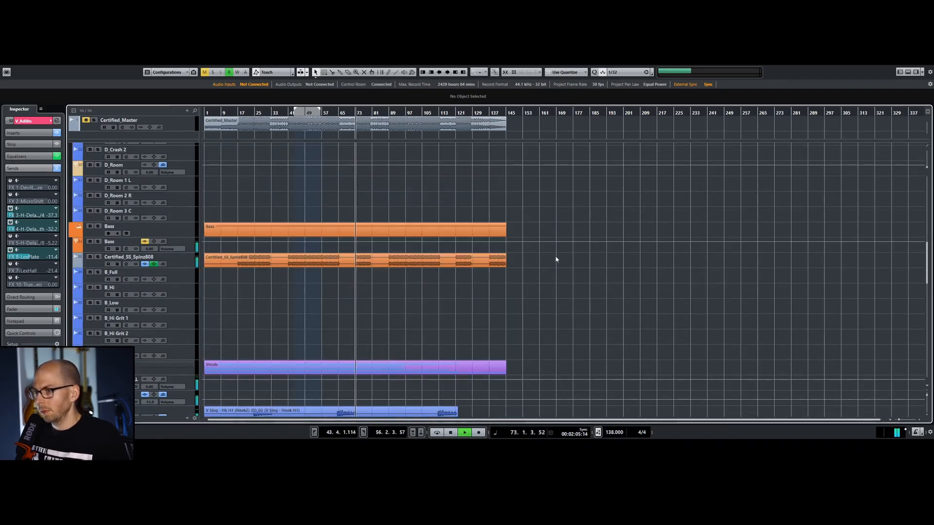
{"action": "scroll", "coordinate": [558, 289], "scroll_direction": "down", "scroll_amount": 5}
{"action": "scroll", "coordinate": [558, 289], "scroll_direction": "down", "scroll_amount": 6}
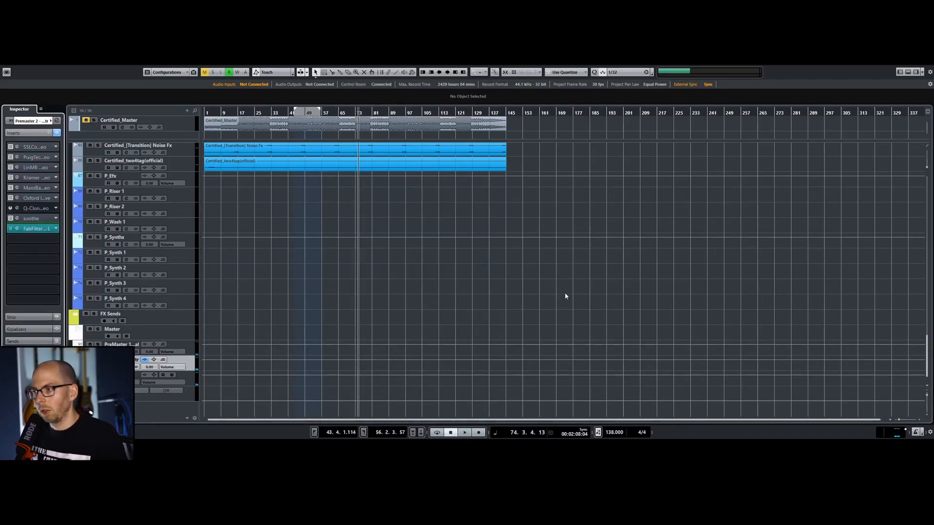
{"action": "scroll", "coordinate": [584, 308], "scroll_direction": "up", "scroll_amount": 6}
{"action": "scroll", "coordinate": [591, 314], "scroll_direction": "up", "scroll_amount": 12}
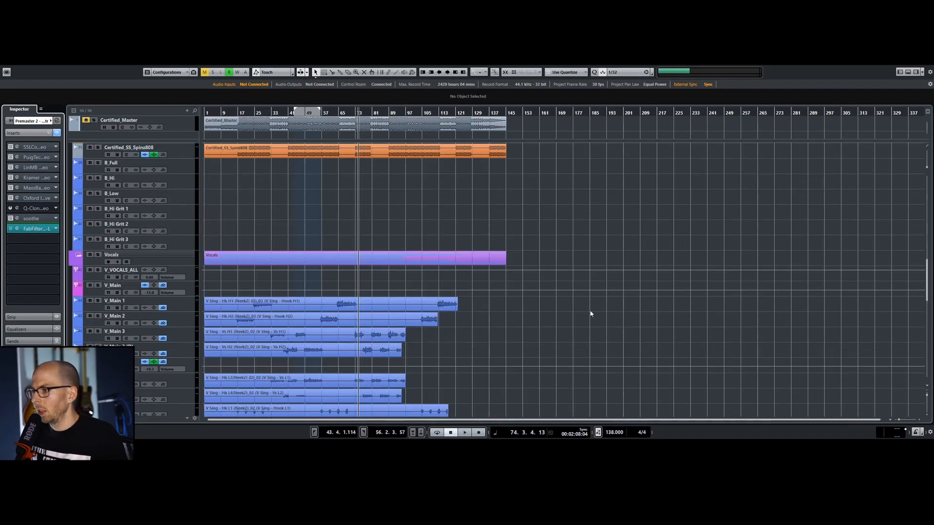